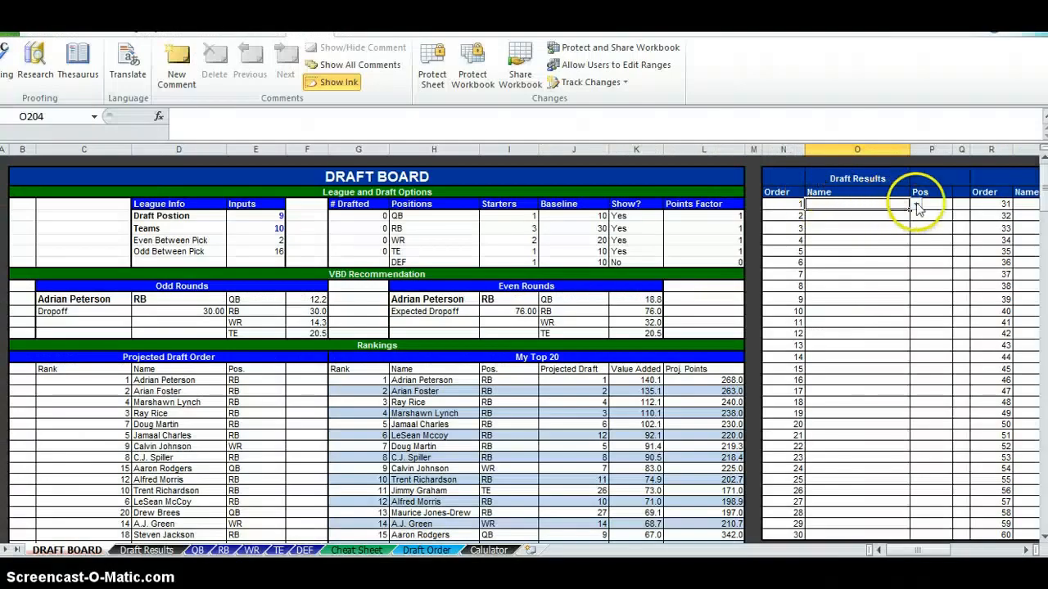
# Record Adrian Peterson as pick 1 and Calvin Johnson as pick 2 in the draft board's Draft Results list
pyautogui.click(916, 204)
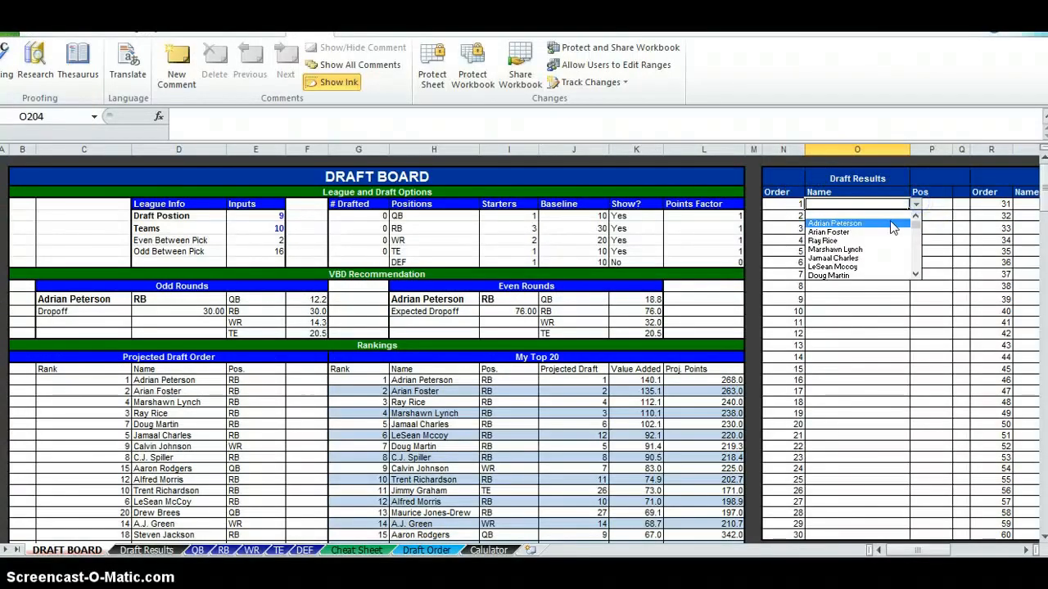
pyautogui.click(900, 222)
pyautogui.click(889, 216)
pyautogui.click(916, 215)
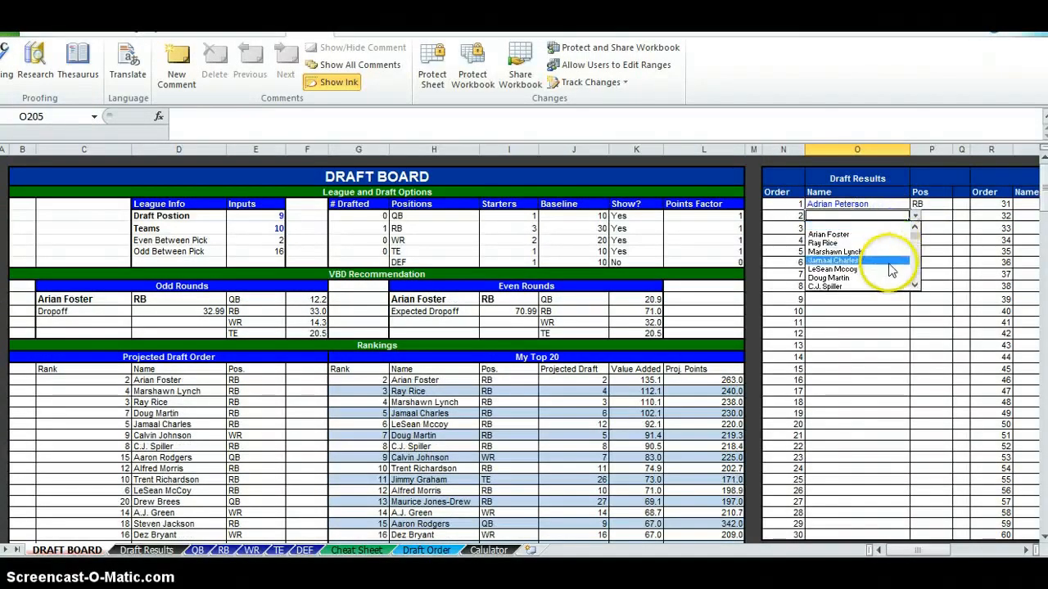
pyautogui.click(939, 283)
pyautogui.write('Calv')
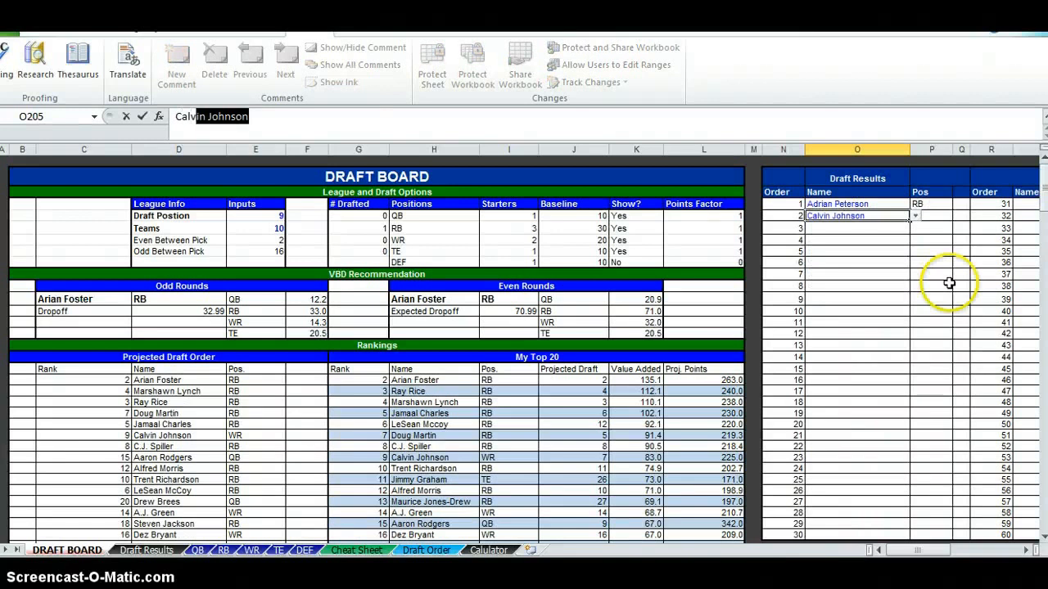
pyautogui.write('in')
pyautogui.press('Return')
# Switch to the ESPN draft room and draft Arian Foster in the RB slot
pyautogui.hotkey('alt', 'Tab')
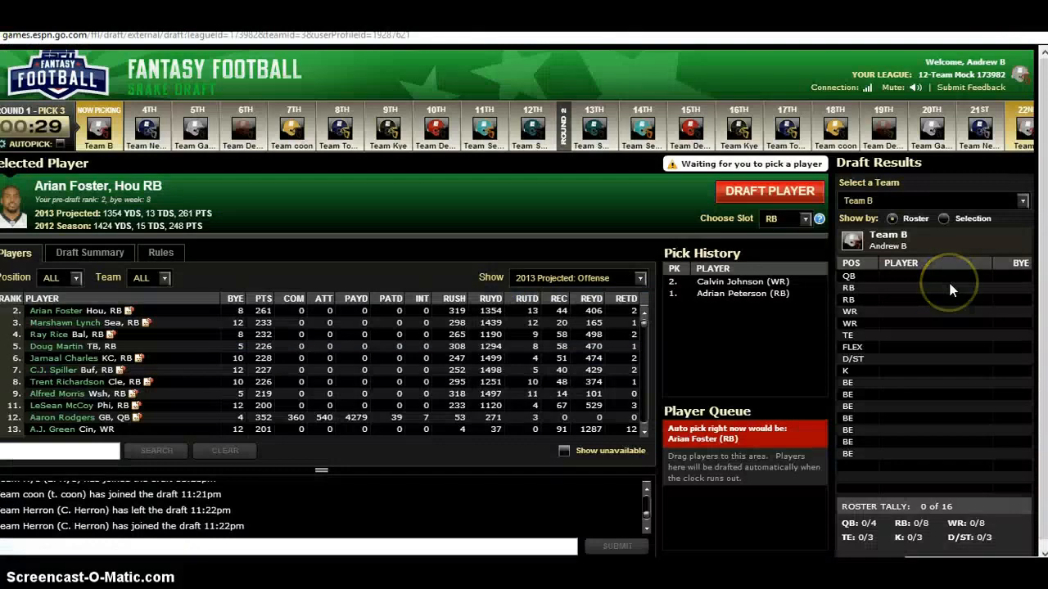
pyautogui.hotkey('alt', 'Tab')
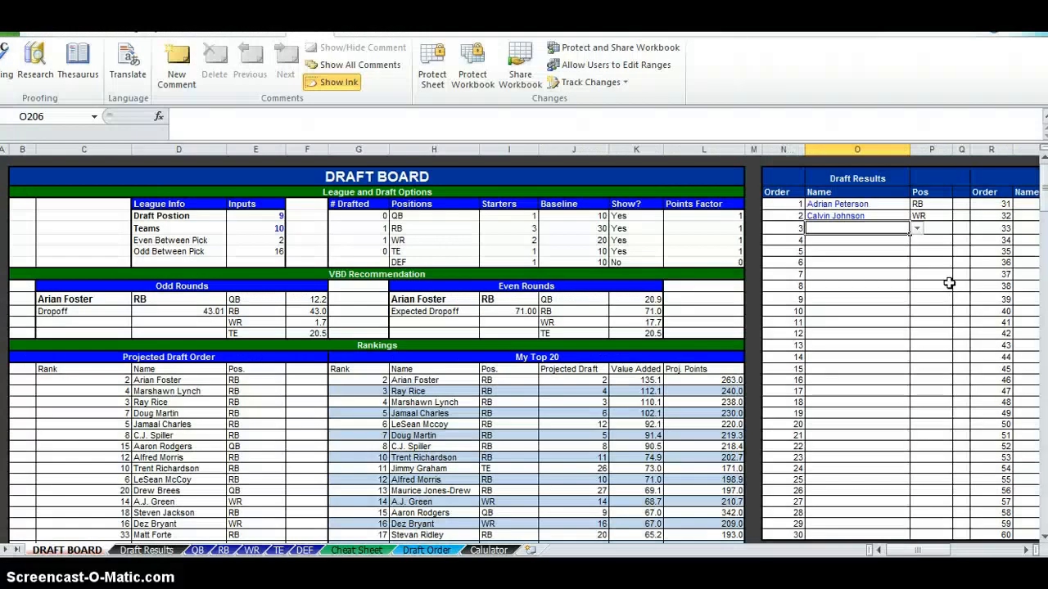
pyautogui.hotkey('alt', 'Tab')
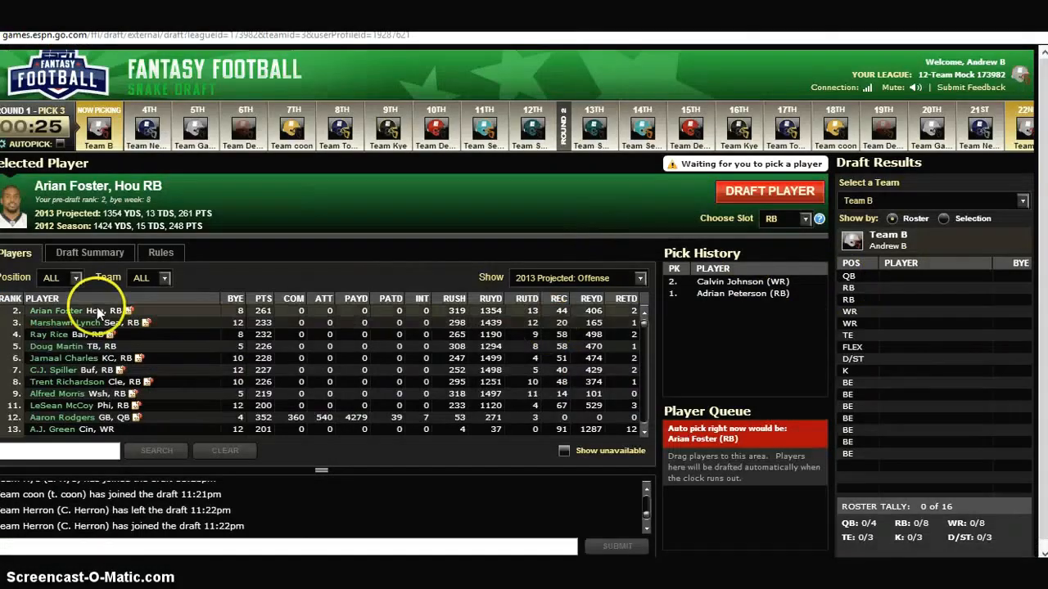
pyautogui.click(787, 203)
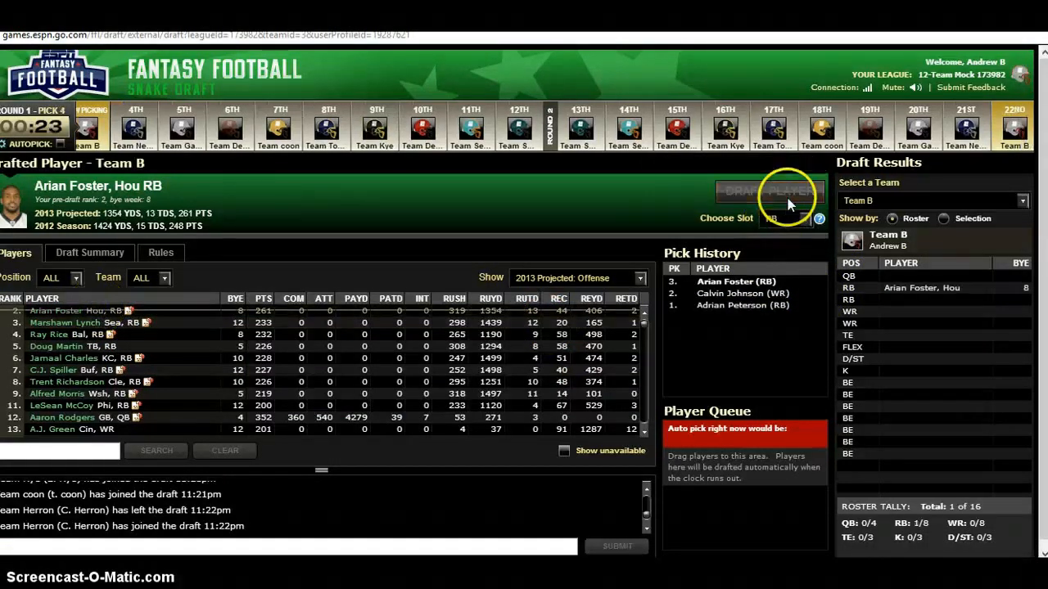
# Switch back to the Excel draft board and record Arian Foster as pick 3
pyautogui.hotkey('alt', 'Tab')
pyautogui.click(916, 290)
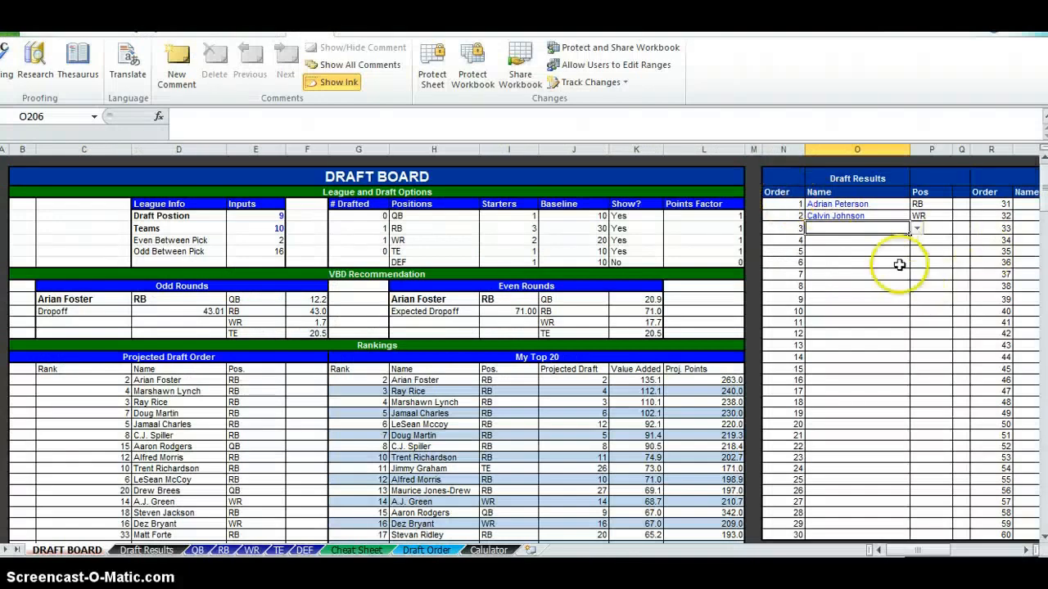
pyautogui.click(917, 228)
pyautogui.click(892, 248)
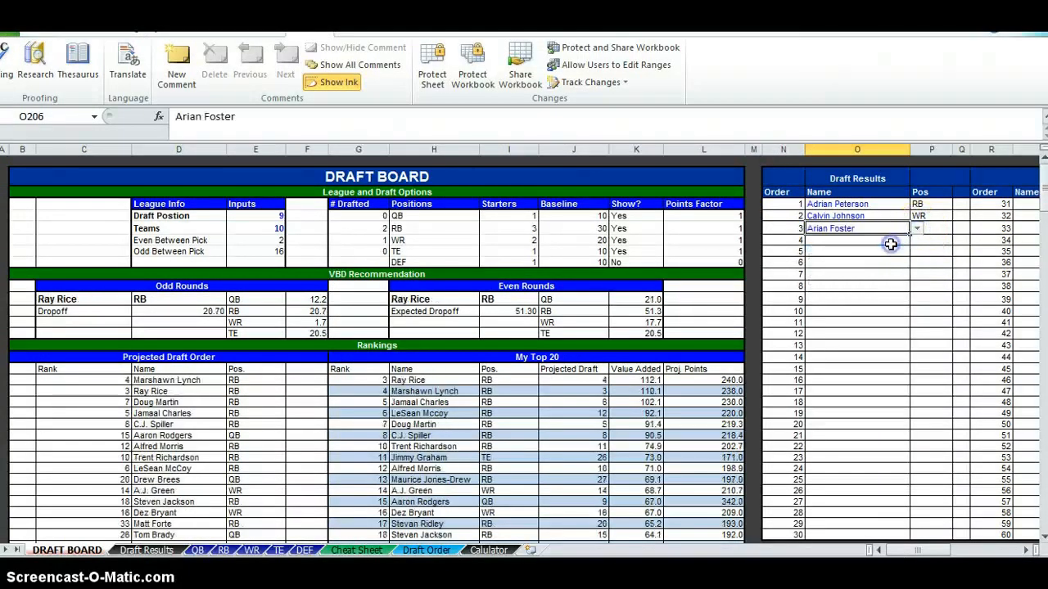
# Check My Team's row in the Results table, and set the draft position to 3 in the League Info inputs
pyautogui.scroll(-12, 851, 233)
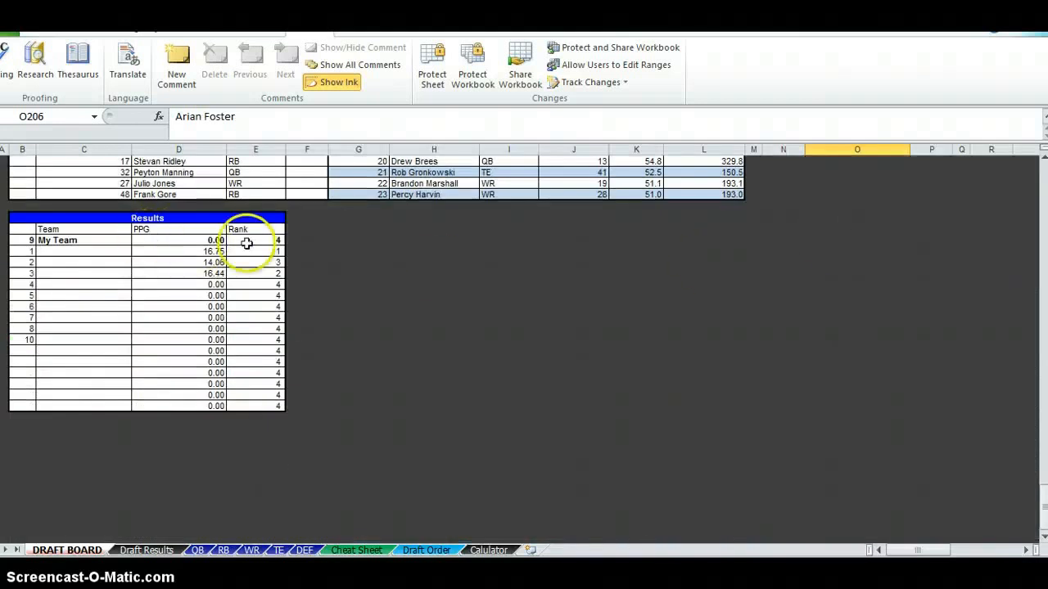
pyautogui.moveTo(66, 240); pyautogui.dragTo(277, 240)
pyautogui.scroll(12, 374, 313)
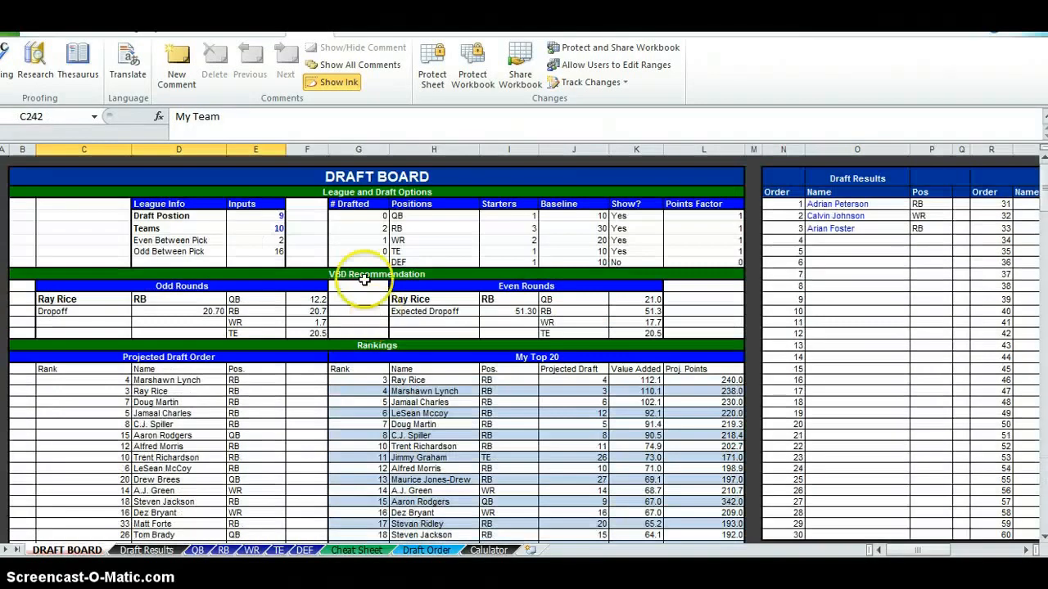
pyautogui.click(284, 216)
pyautogui.hotkey('alt', 'Tab')
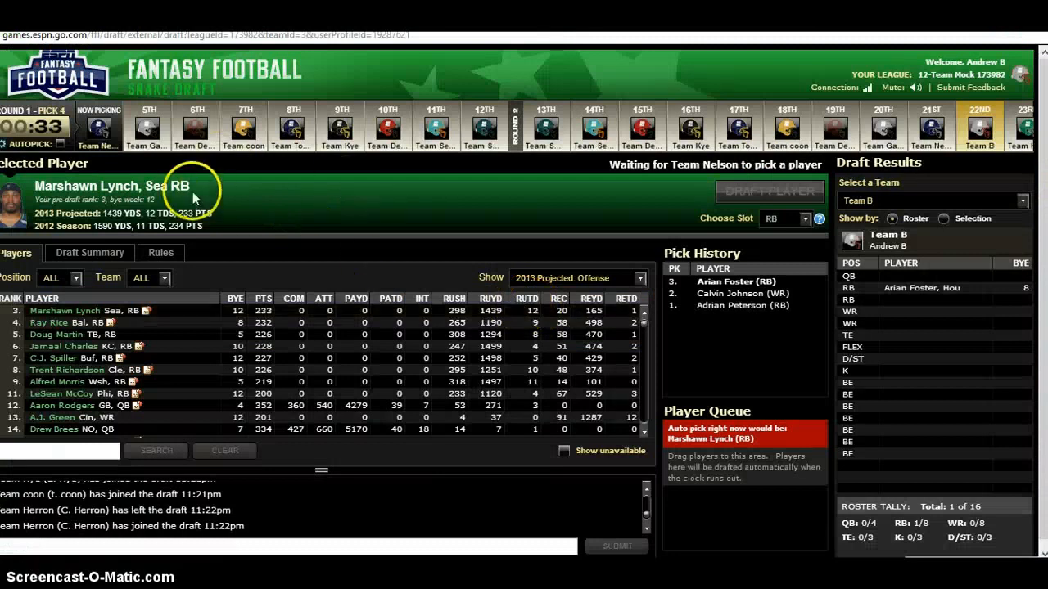
pyautogui.hotkey('alt', 'Tab')
pyautogui.hotkey('alt', 'Tab')
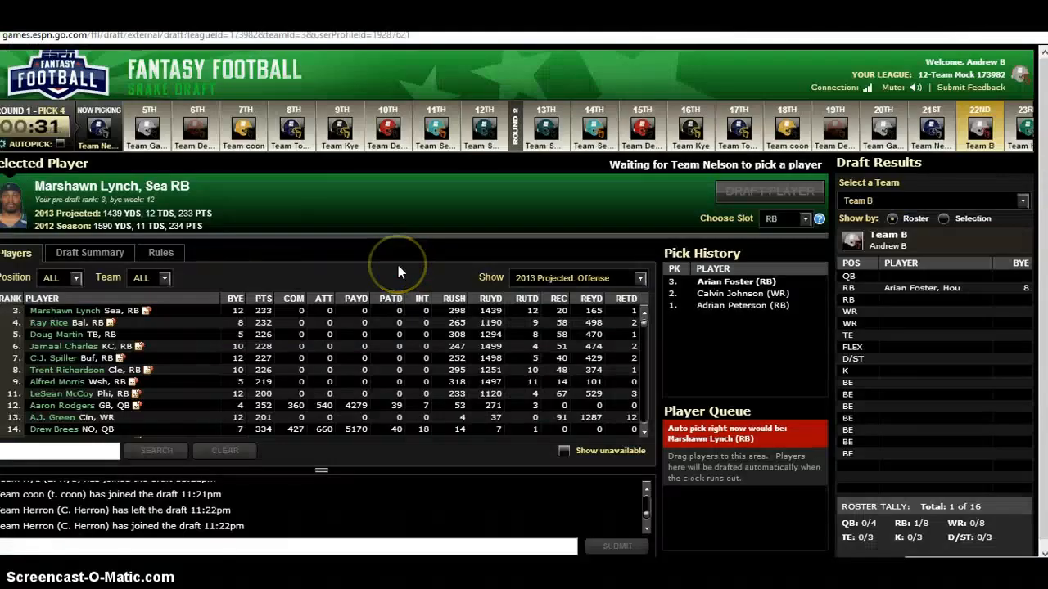
pyautogui.hotkey('alt', 'Tab')
pyautogui.press('Return')
# Examine My Team's PPG and rank against the other teams in the Results table below the rankings
pyautogui.scroll(-9, 410, 246)
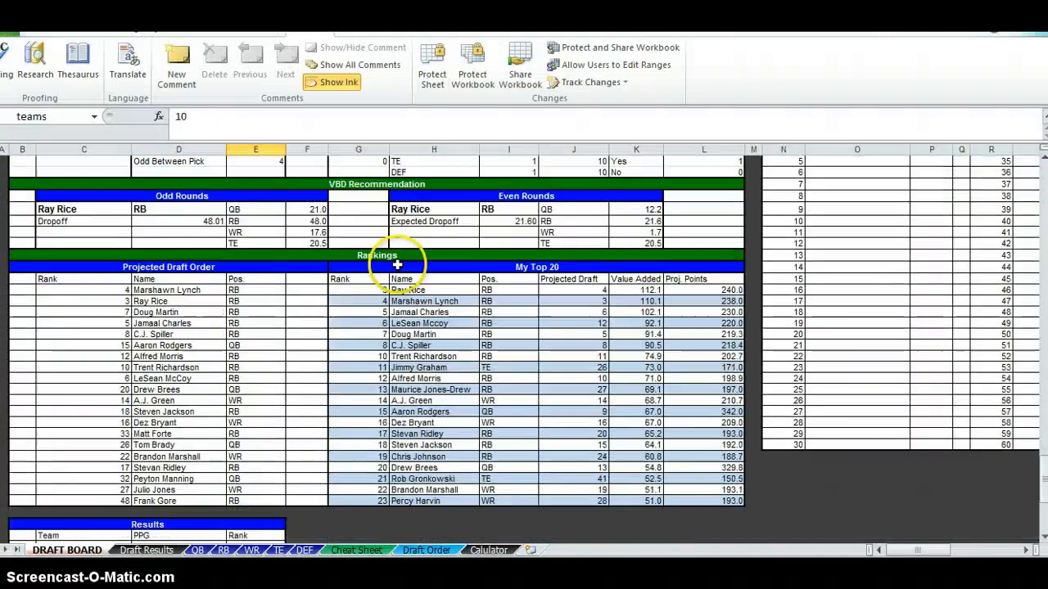
pyautogui.click(211, 341)
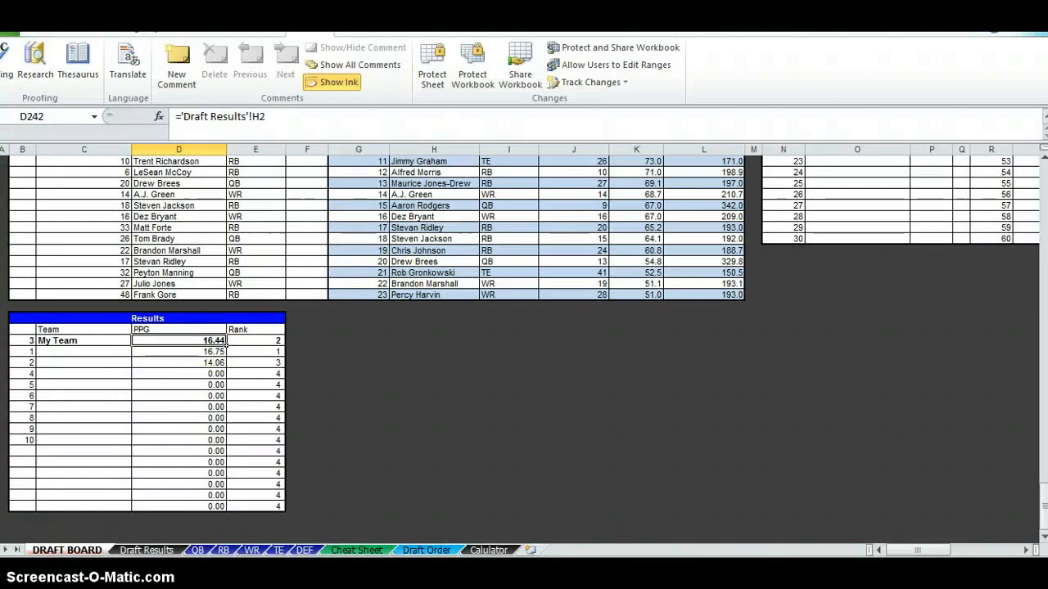
pyautogui.moveTo(225, 340); pyautogui.dragTo(284, 344)
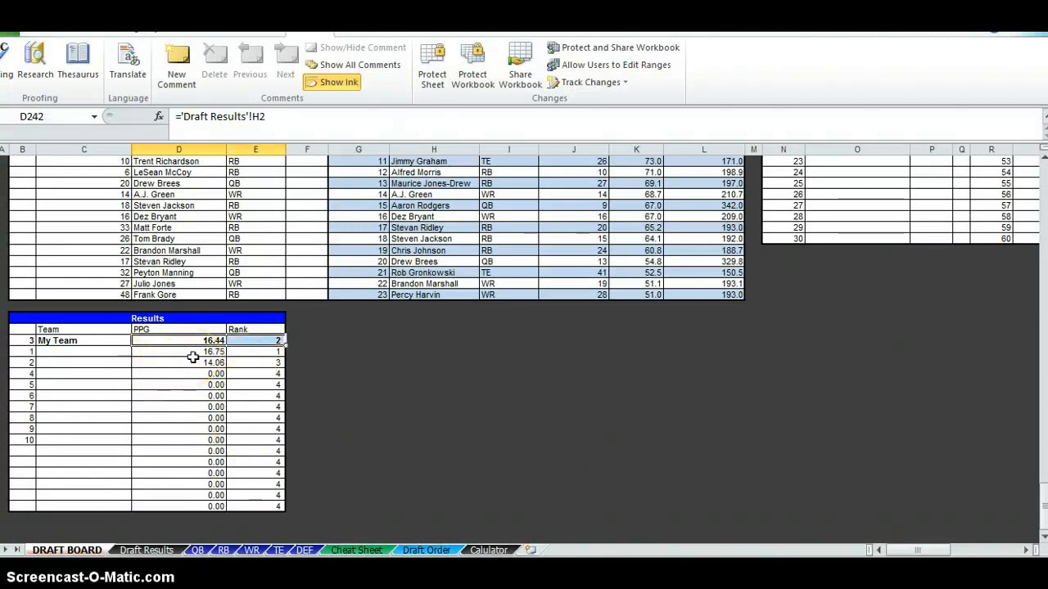
pyautogui.scroll(9, 630, 456)
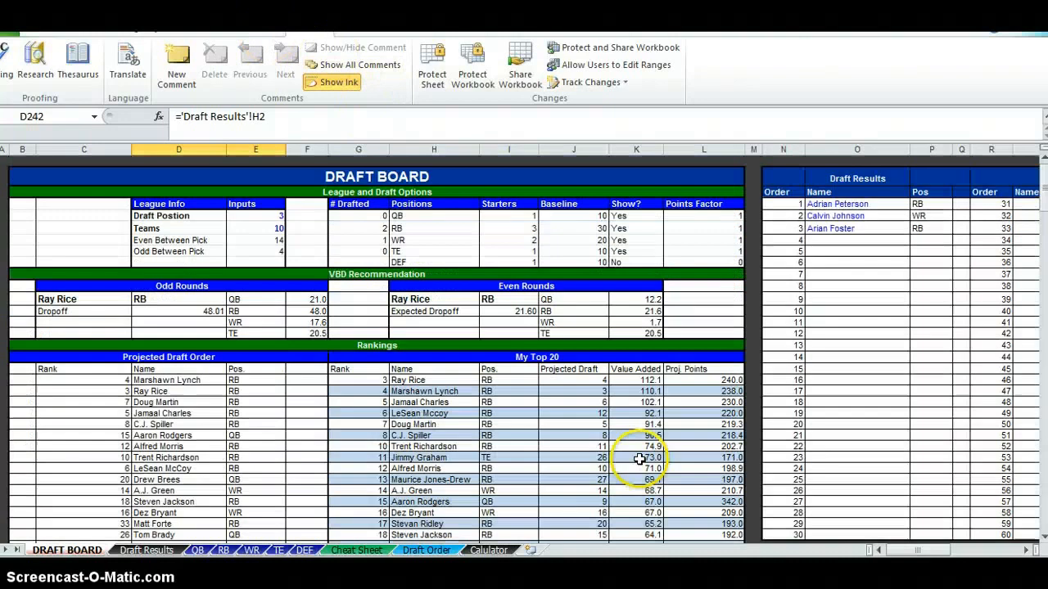
pyautogui.scroll(-6, 227, 371)
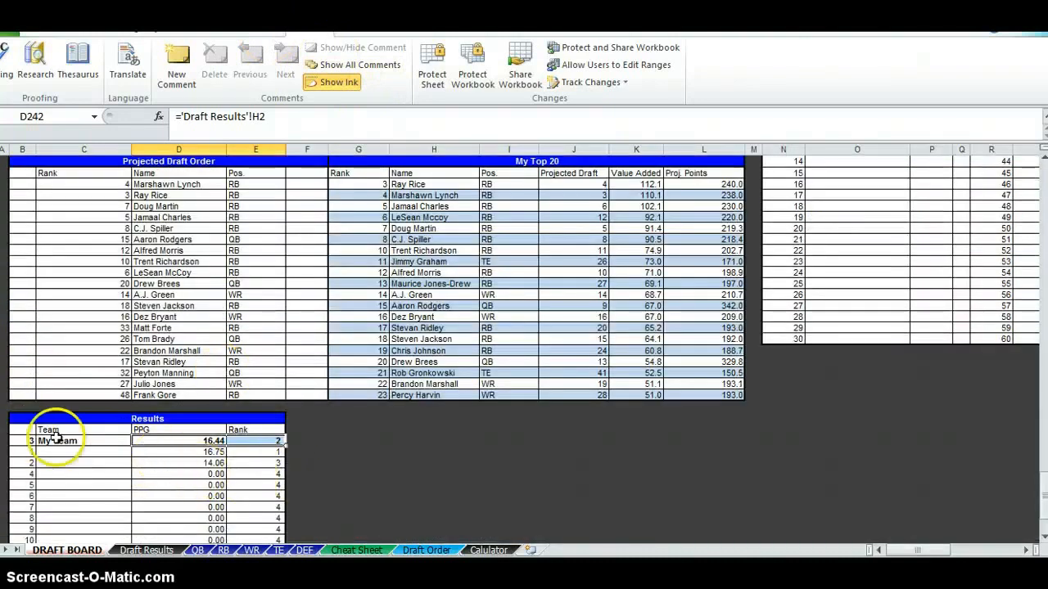
pyautogui.scroll(-2, 131, 442)
pyautogui.scroll(-3, 197, 388)
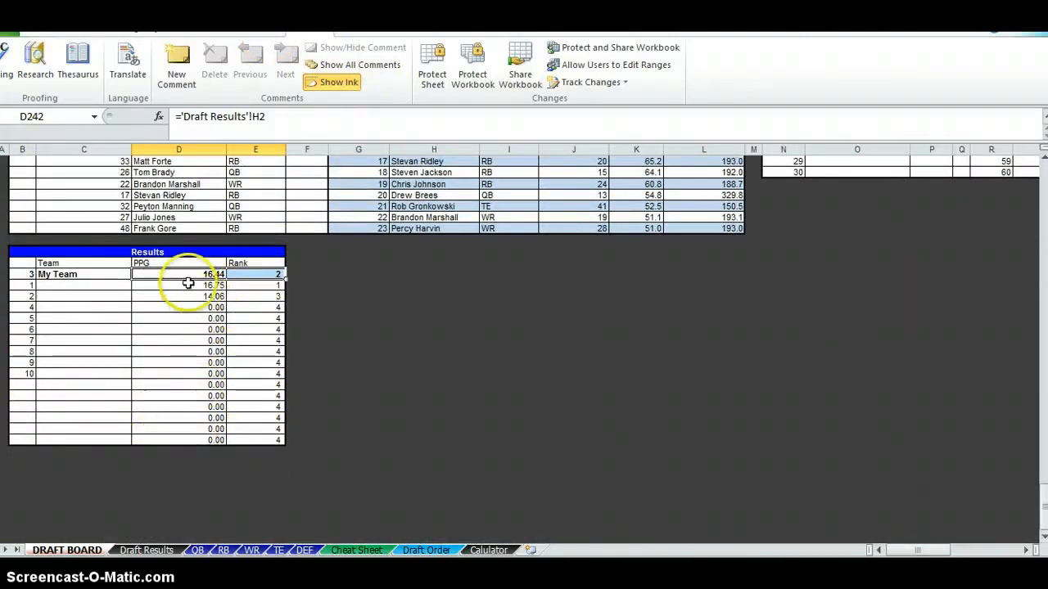
pyautogui.click(261, 277)
pyautogui.scroll(2, 273, 407)
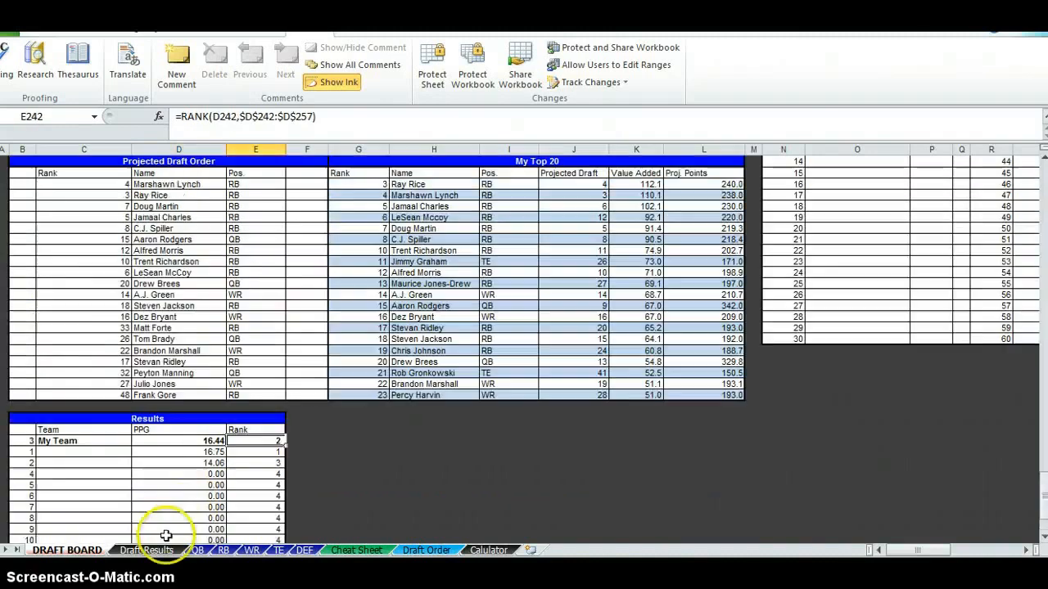
# On the Draft Results sheet, fill the first team's starting lineup position labels from QB1 to WR3 with yellow
pyautogui.click(146, 550)
pyautogui.moveTo(264, 273); pyautogui.dragTo(259, 350)
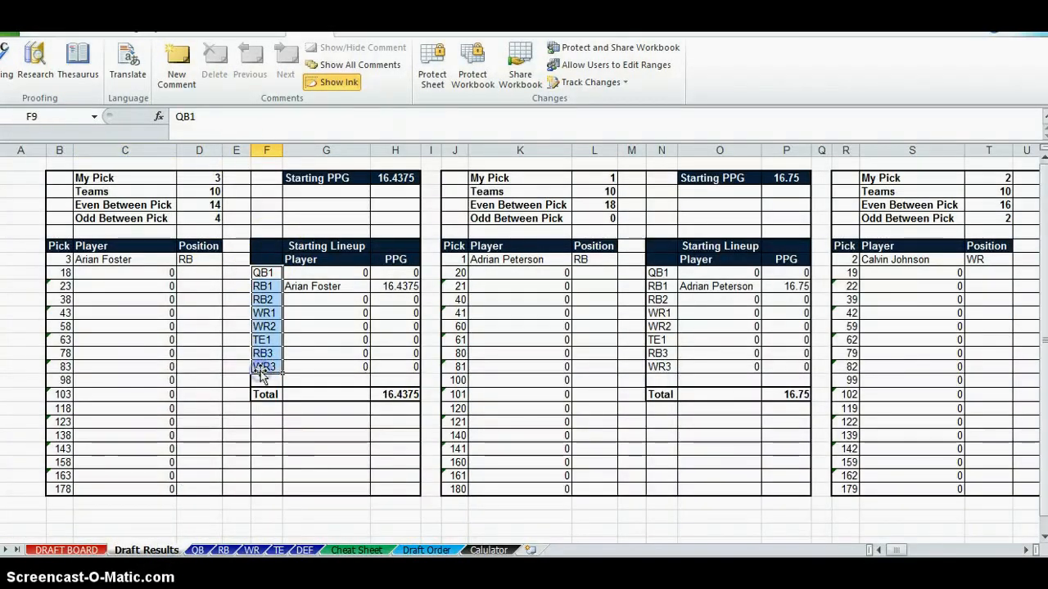
pyautogui.hotkey('alt', 'h')
pyautogui.press('h')
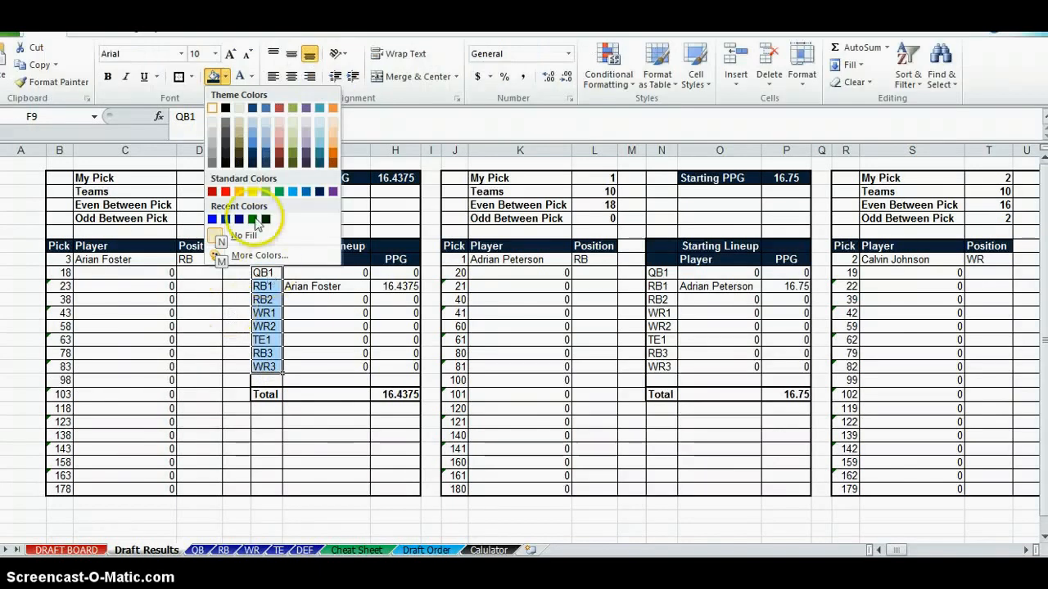
pyautogui.click(265, 192)
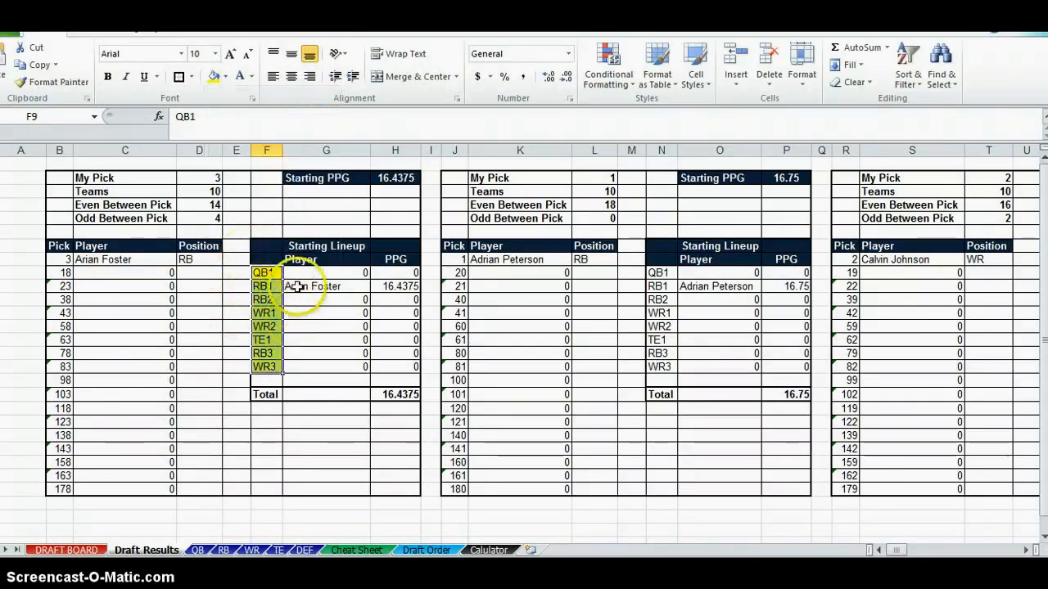
pyautogui.click(263, 273)
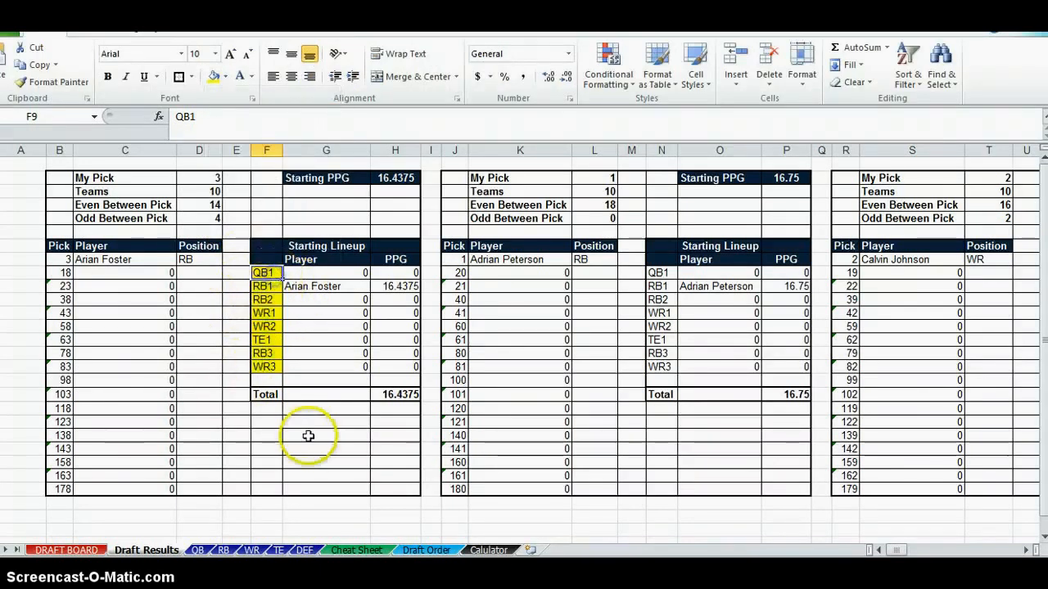
# Try replacing the WR3 label in the first team's starting lineup with DEF, and undo the change
pyautogui.hotkey('ctrl', 'Down')
pyautogui.hotkey('ctrl', 'Down')
pyautogui.press('Down')
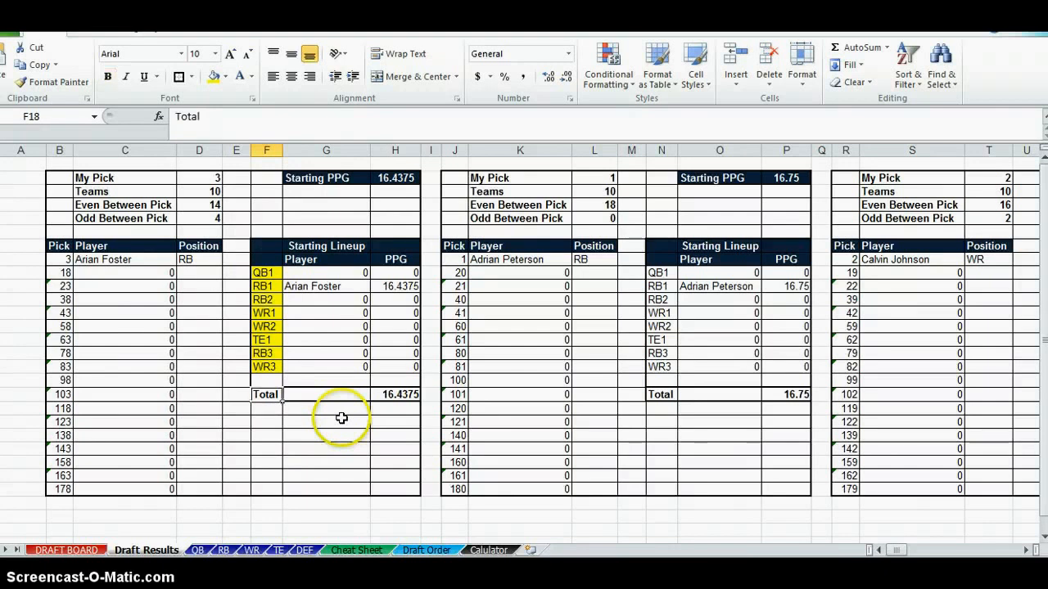
pyautogui.write('DEF')
pyautogui.press('Return')
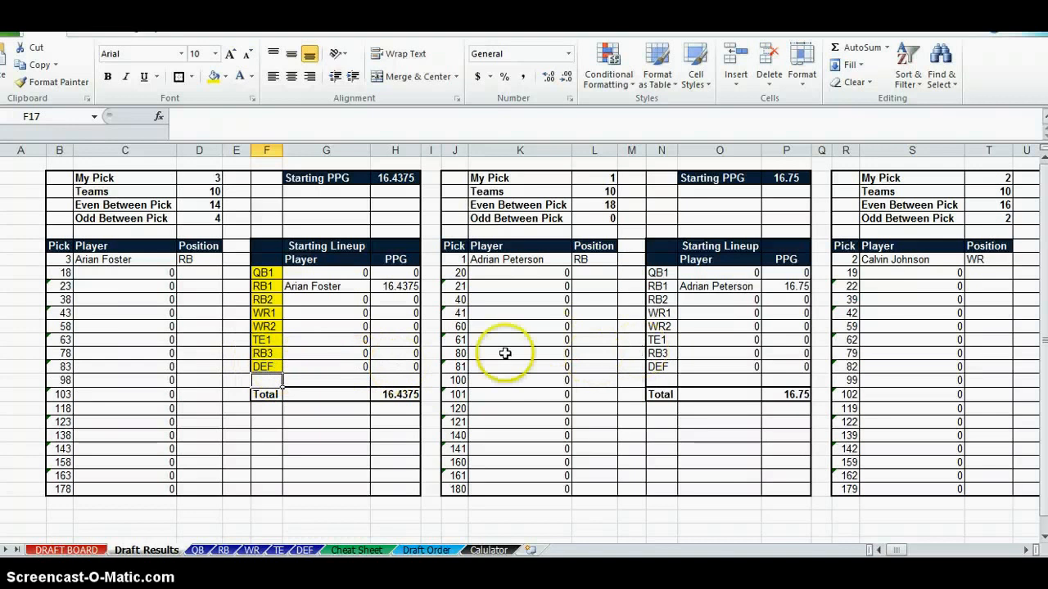
pyautogui.hotkey('ctrl', 'z')
pyautogui.click(259, 353)
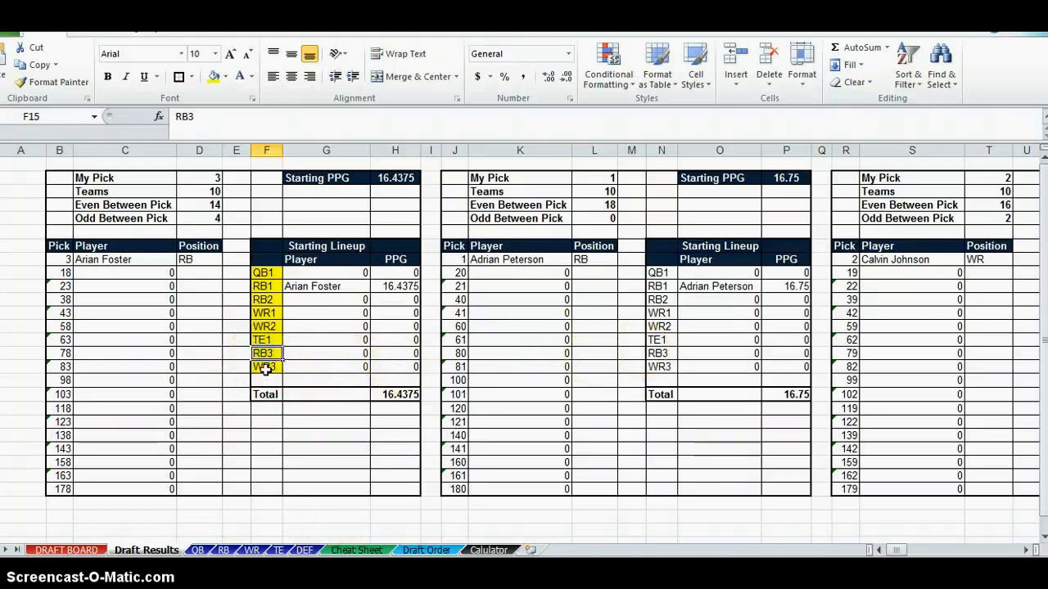
pyautogui.click(264, 368)
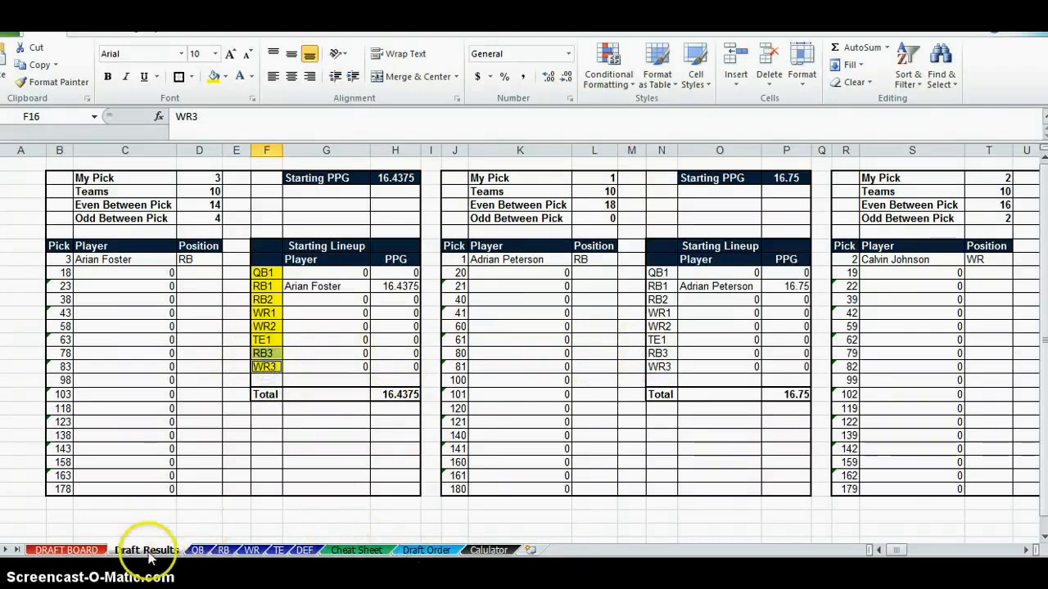
# Return to the DRAFT BOARD sheet, check the ESPN pick history, and record C.J. Spiller as pick 4
pyautogui.click(95, 553)
pyautogui.scroll(5, 339, 402)
pyautogui.click(811, 248)
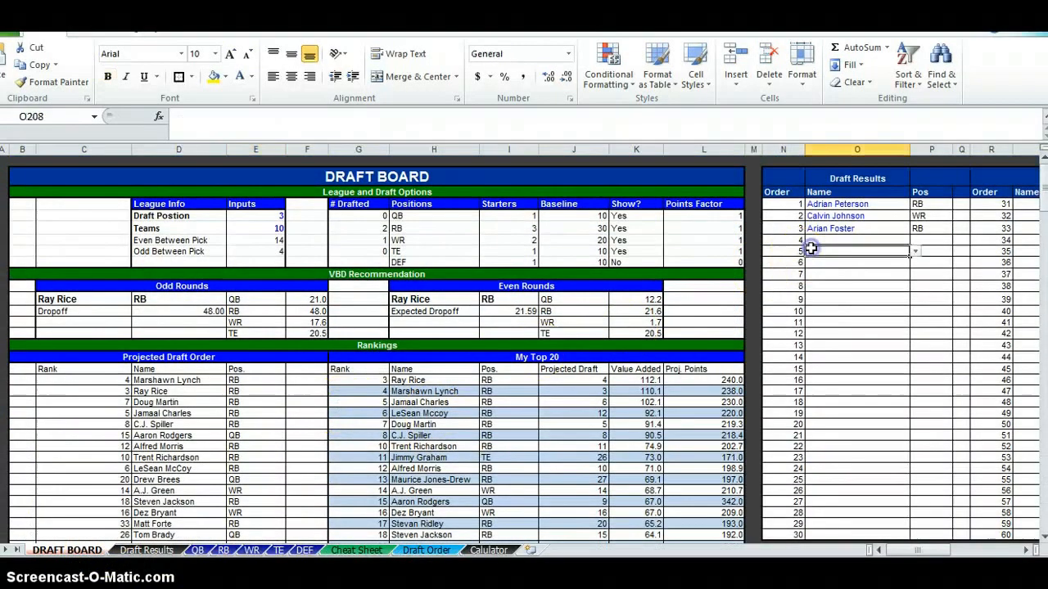
pyautogui.click(817, 240)
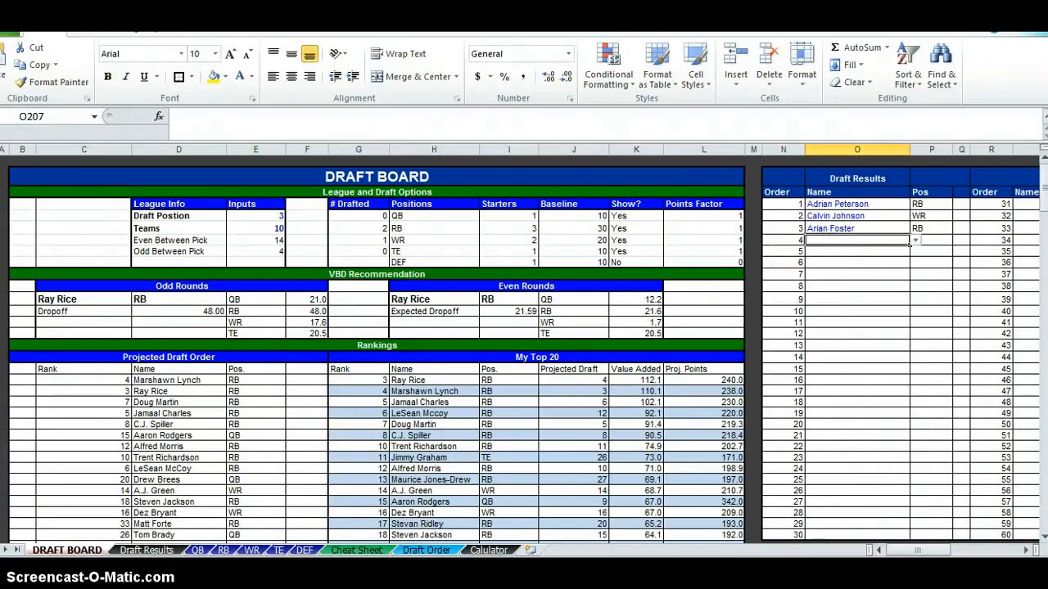
pyautogui.click(154, 573)
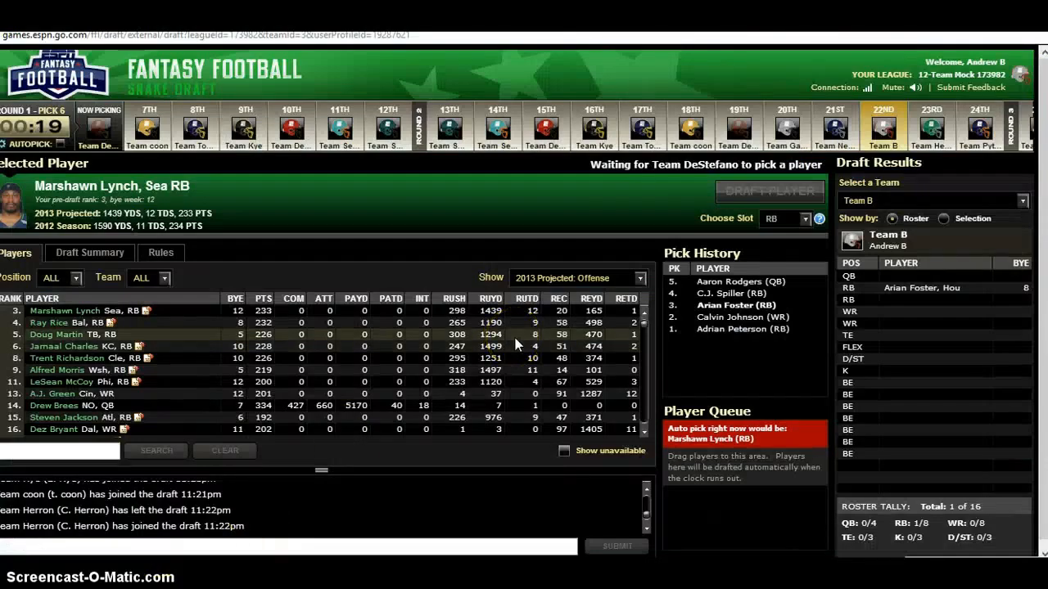
pyautogui.hotkey('alt', 'Tab')
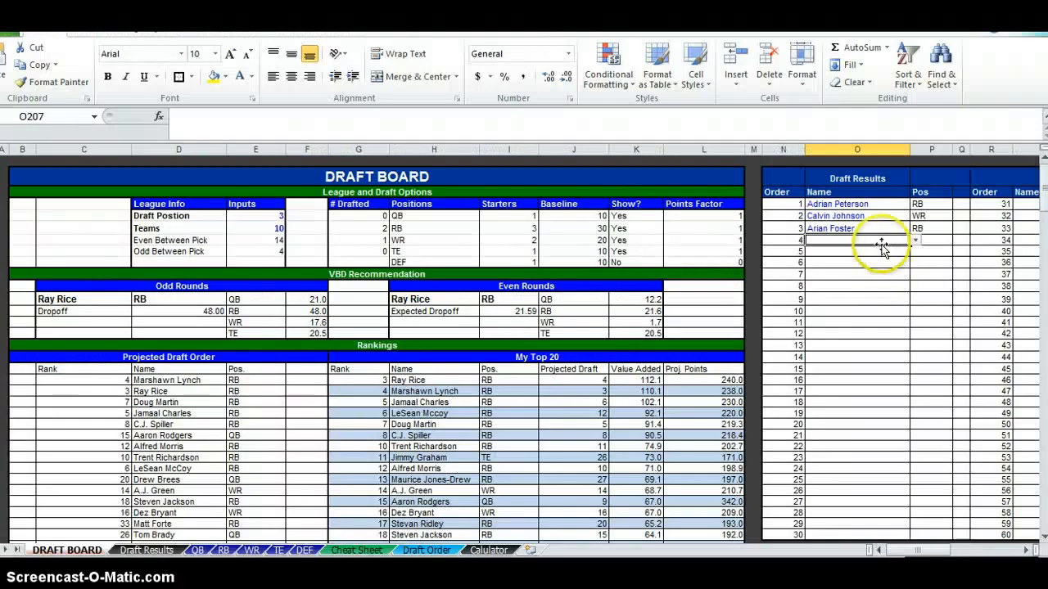
pyautogui.click(914, 239)
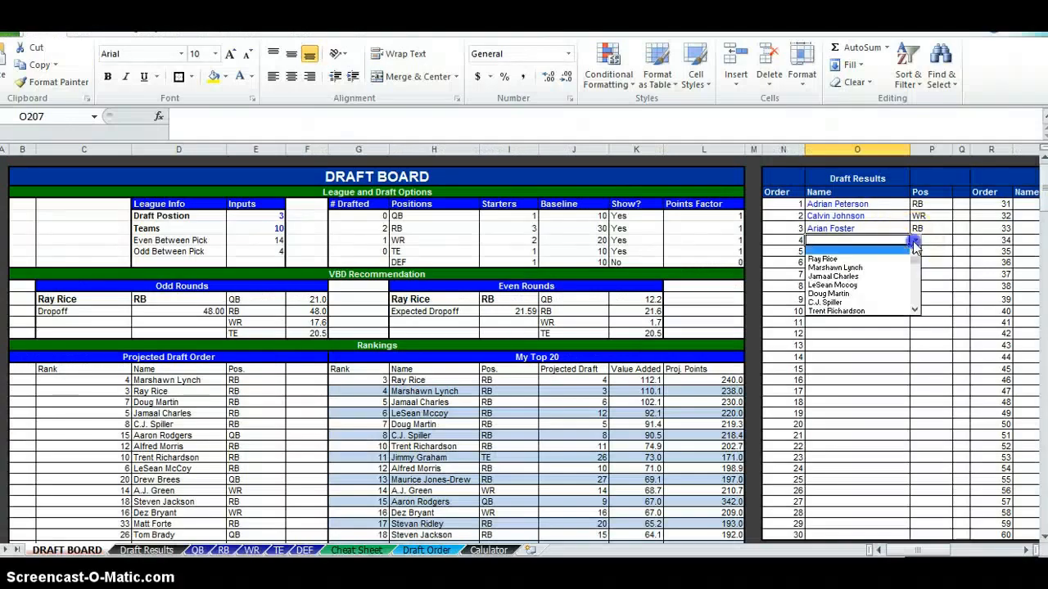
pyautogui.click(896, 302)
# Check the ESPN pick history and record Aaron Rodgers as pick 5 in the draft board's Draft Results list
pyautogui.hotkey('alt', 'Tab')
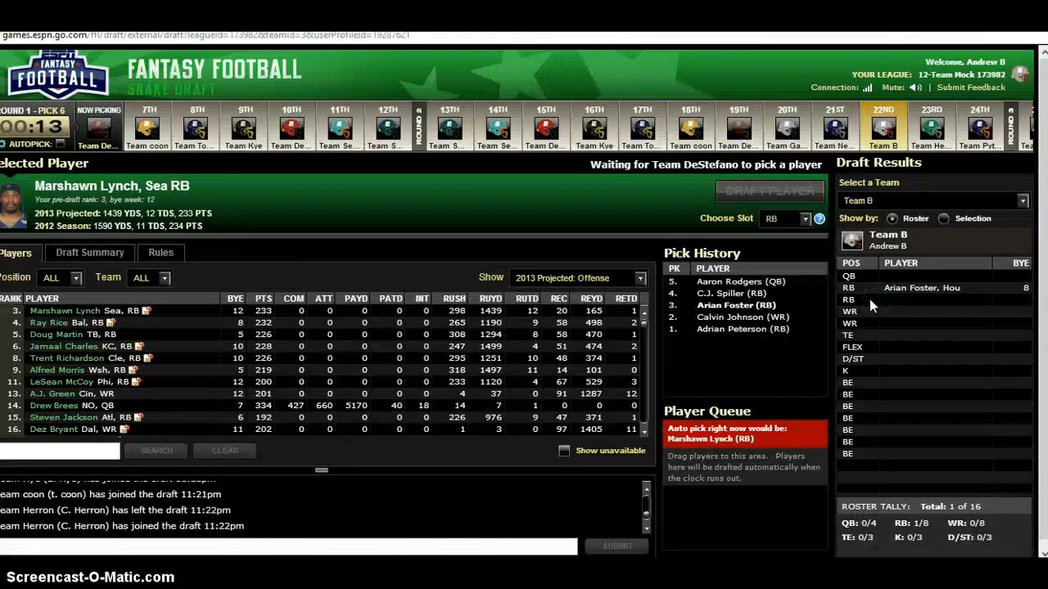
pyautogui.hotkey('alt', 'Tab')
pyautogui.click(897, 251)
pyautogui.click(914, 251)
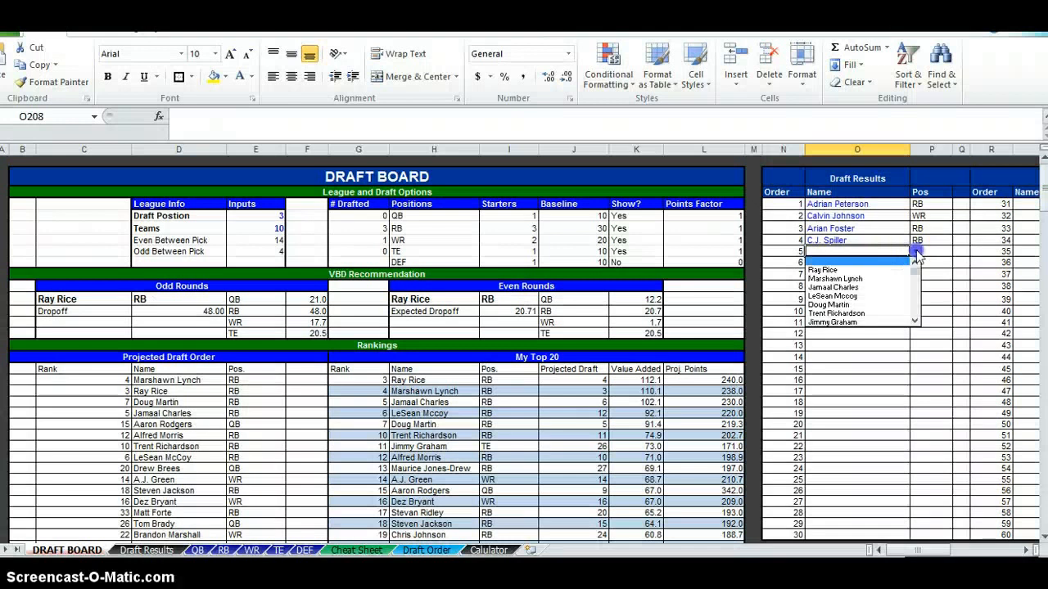
pyautogui.click(914, 321)
pyautogui.click(914, 322)
pyautogui.click(914, 322)
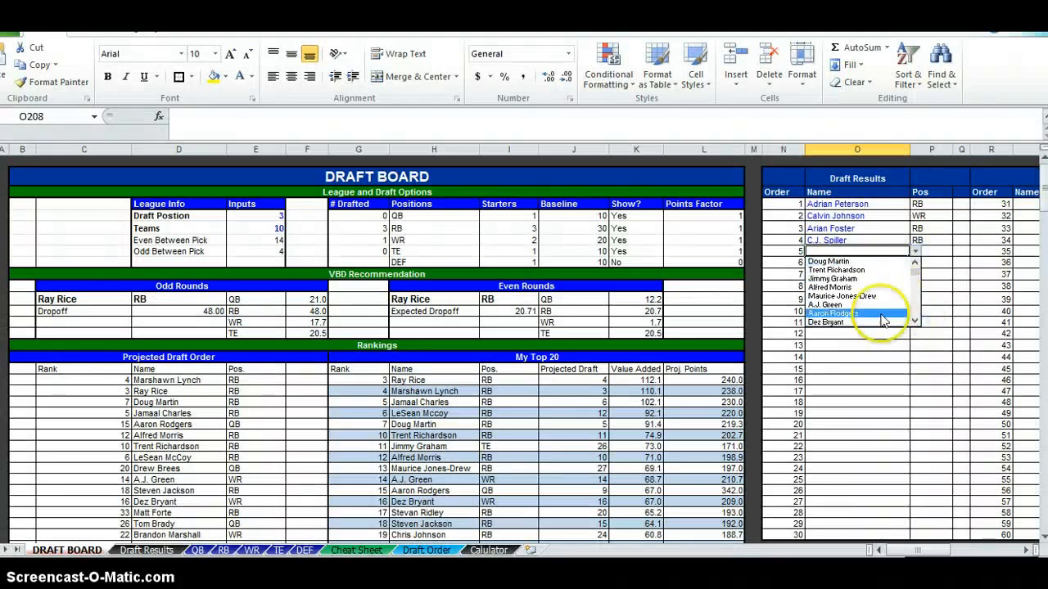
pyautogui.click(876, 314)
pyautogui.click(856, 262)
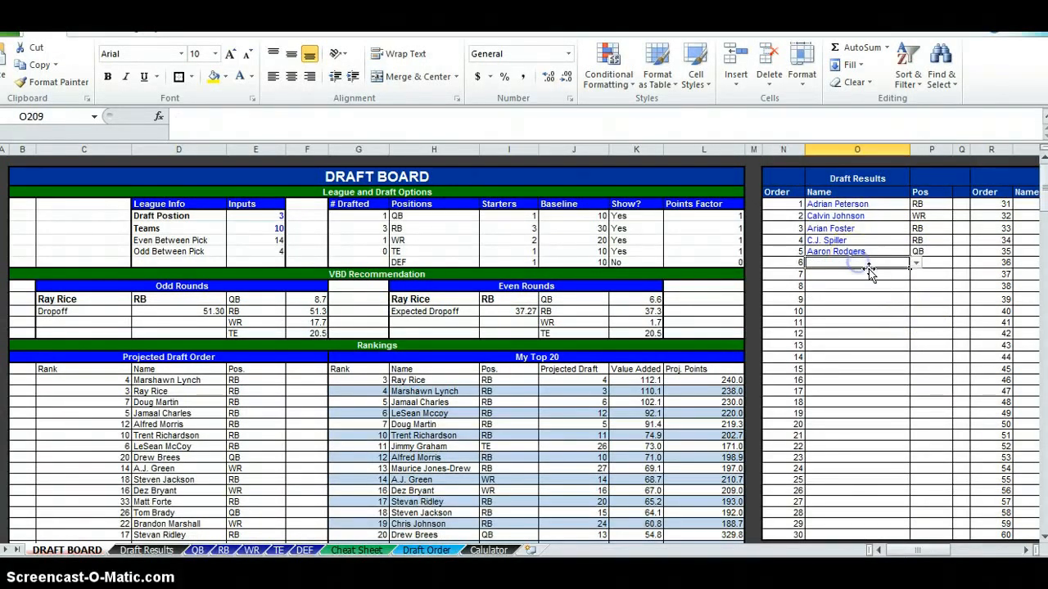
# Set the number of Teams in the League Info inputs to 12
pyautogui.click(279, 238)
pyautogui.click(279, 228)
pyautogui.write('12')
pyautogui.press('Return')
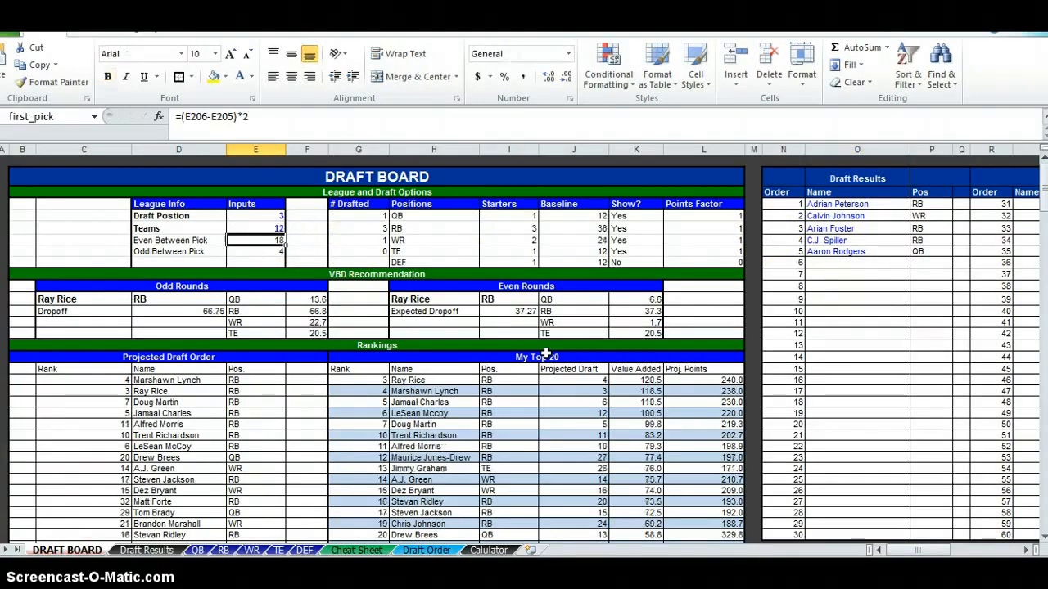
# Check the ESPN pick history and record Marshawn Lynch as pick 6 in the Draft Results list
pyautogui.click(887, 262)
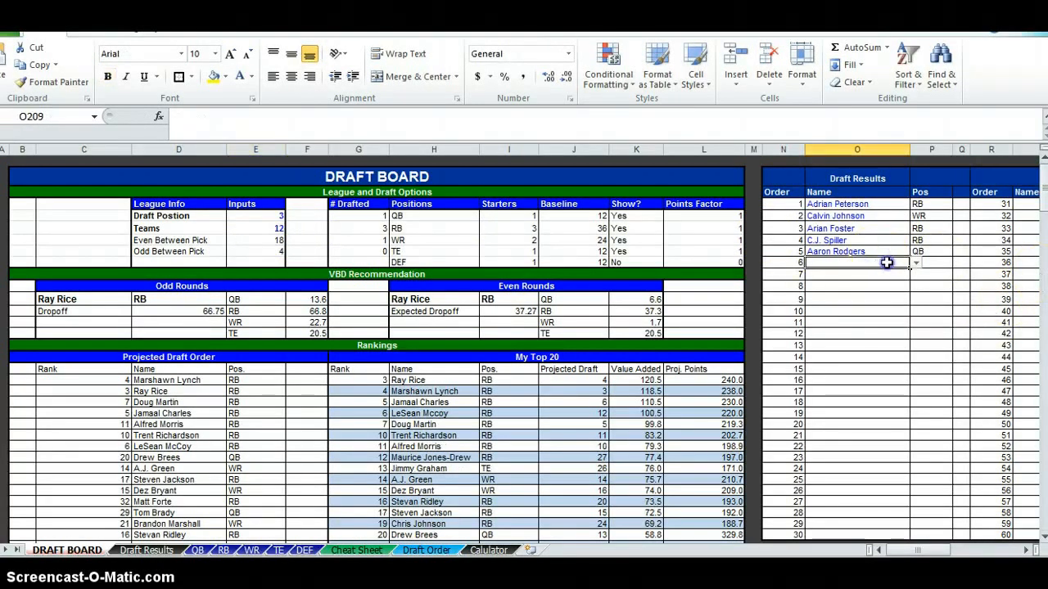
pyautogui.hotkey('alt', 'Tab')
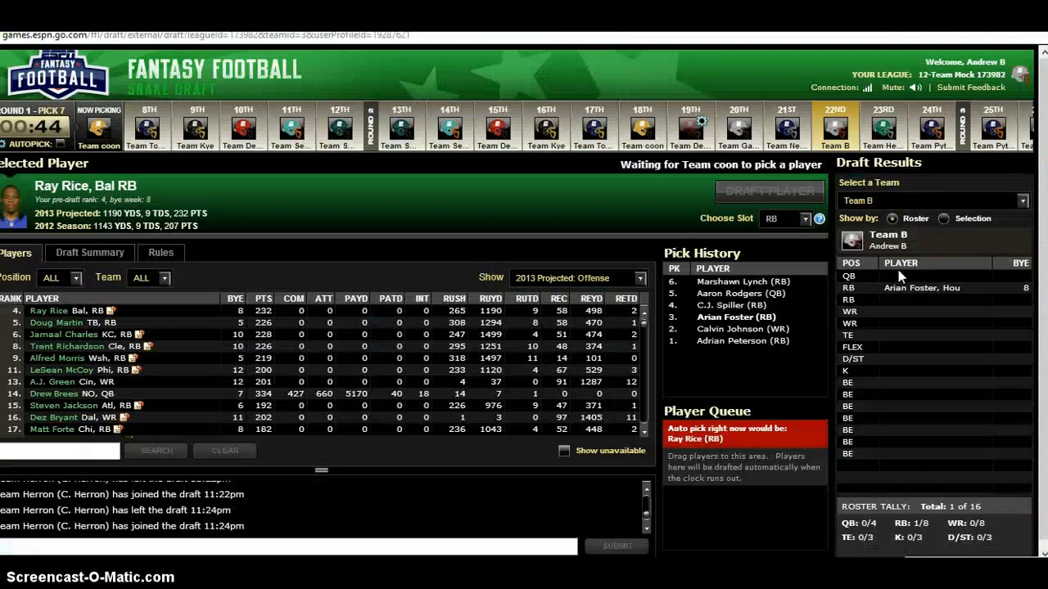
pyautogui.hotkey('alt', 'Tab')
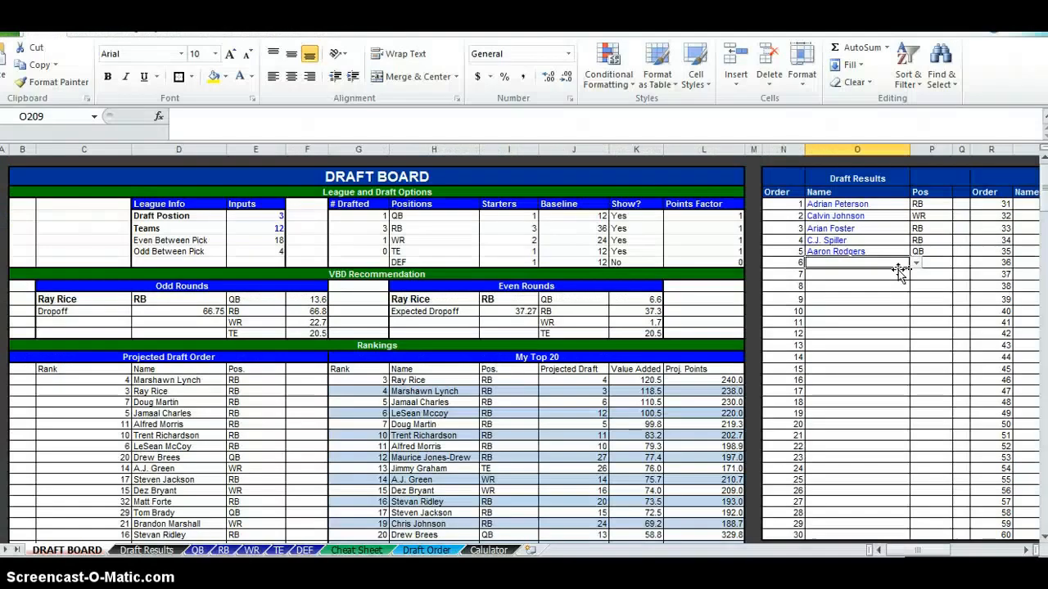
pyautogui.write('MAr')
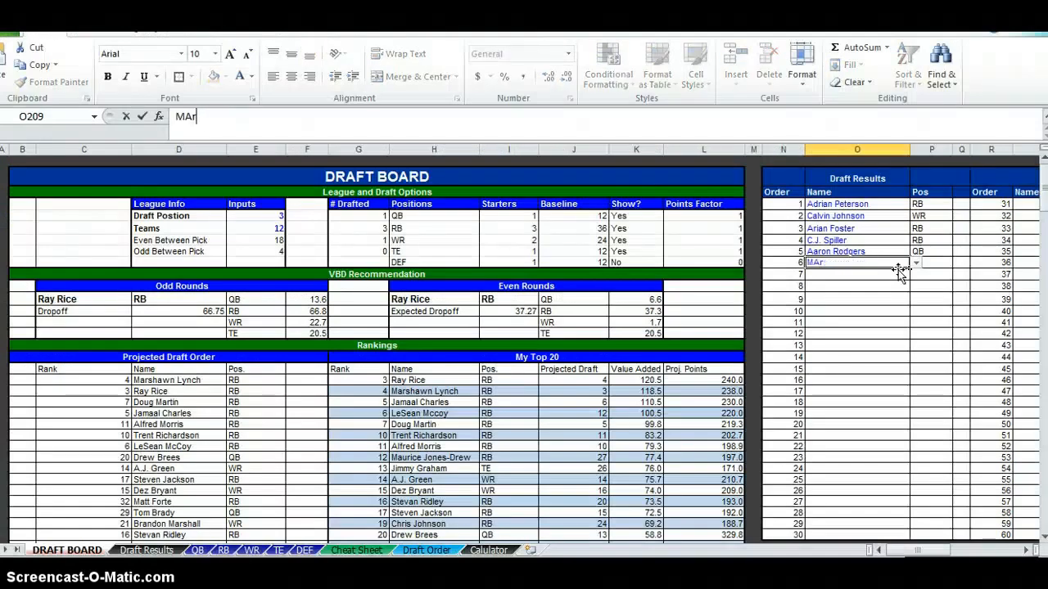
pyautogui.write('shawn Lynch')
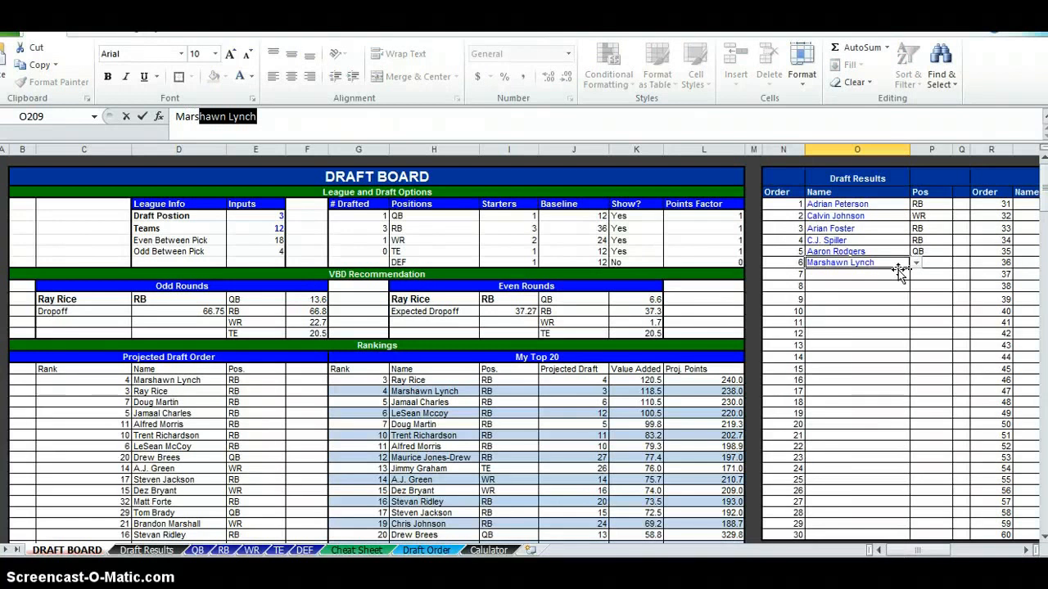
pyautogui.press('Return')
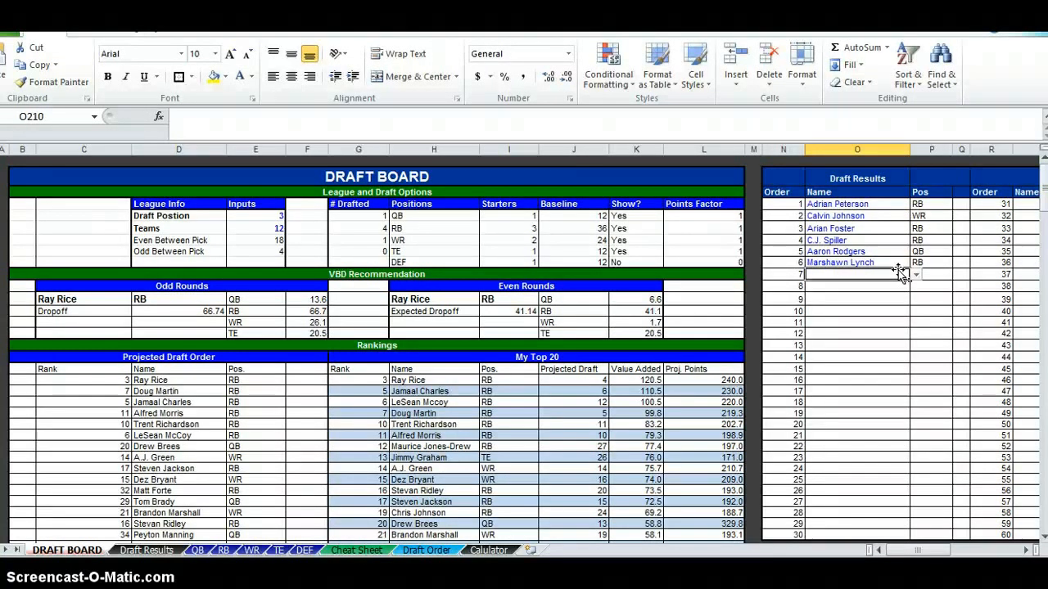
# Try recording Demaryius Thomas as pick 7, and clear the entry again
pyautogui.write('Dema')
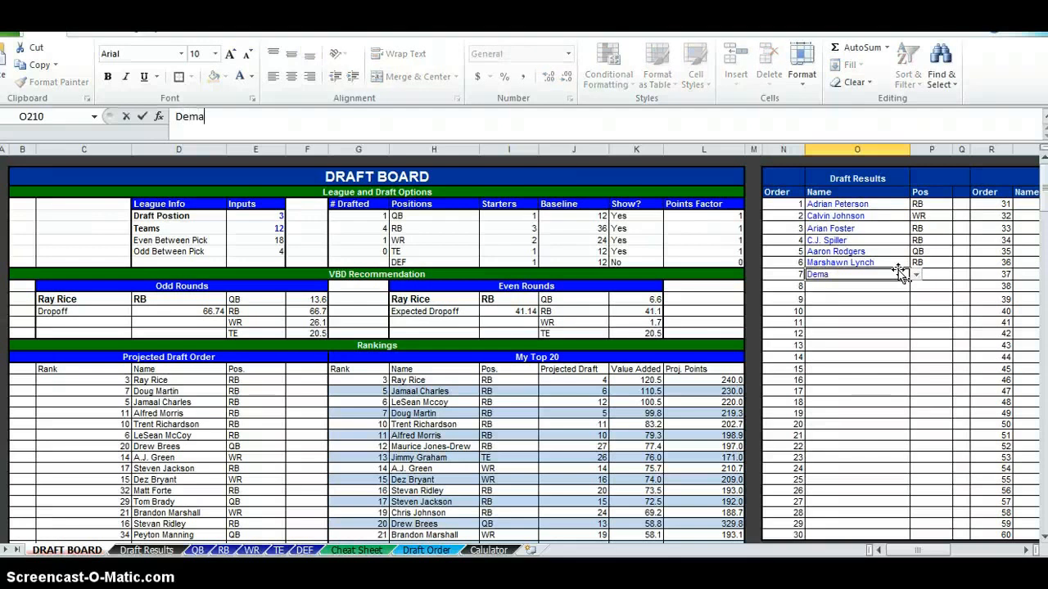
pyautogui.write('rious')
pyautogui.hotkey('shift', 'Left')
pyautogui.press('Right')
pyautogui.press('Left')
pyautogui.write('Demary')
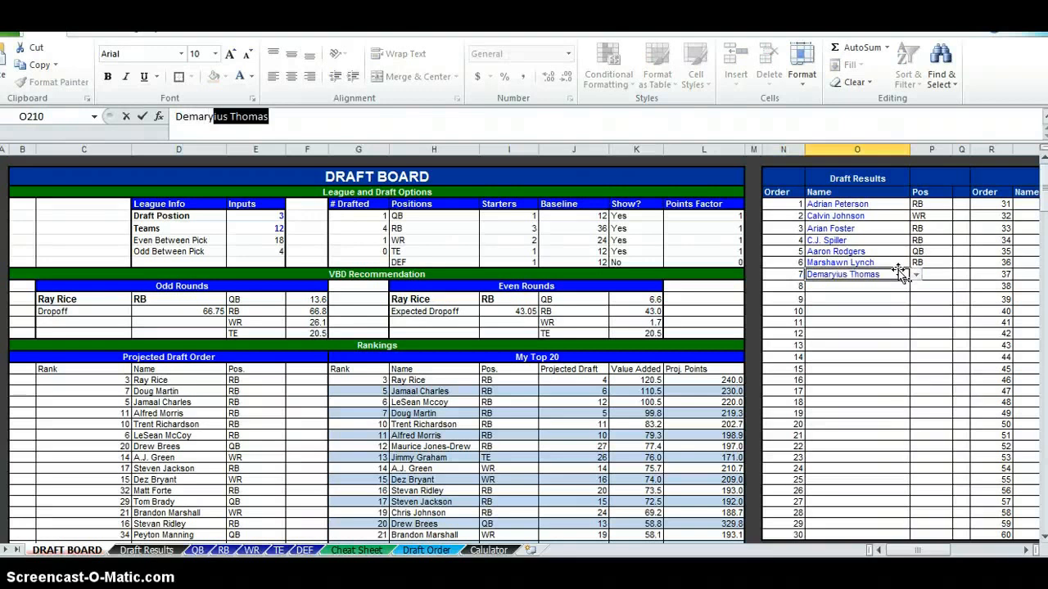
pyautogui.press('Return')
pyautogui.press('Return')
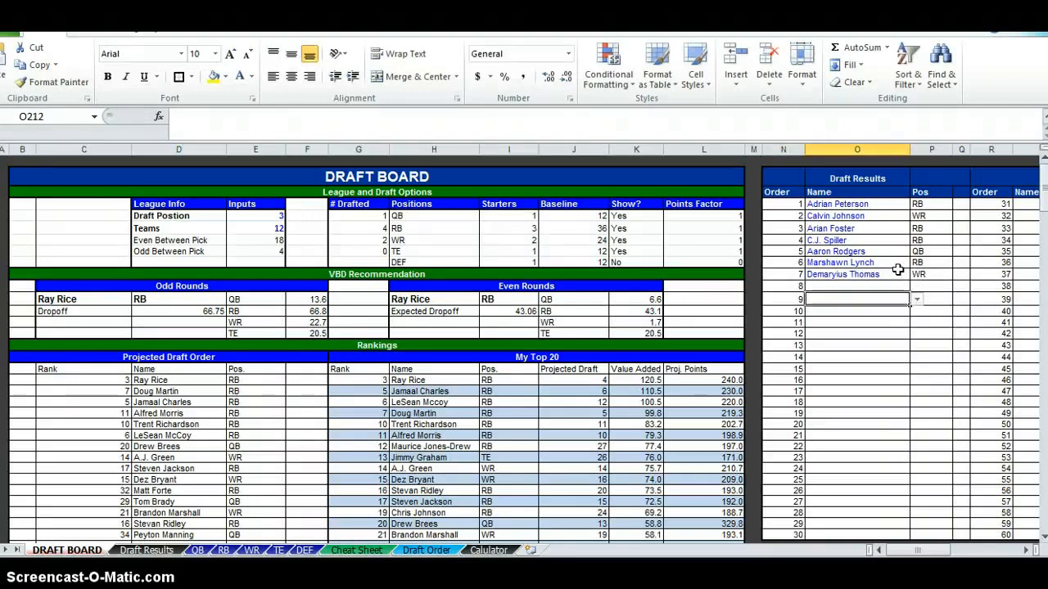
pyautogui.press('Up')
pyautogui.press('Up')
pyautogui.press('Delete')
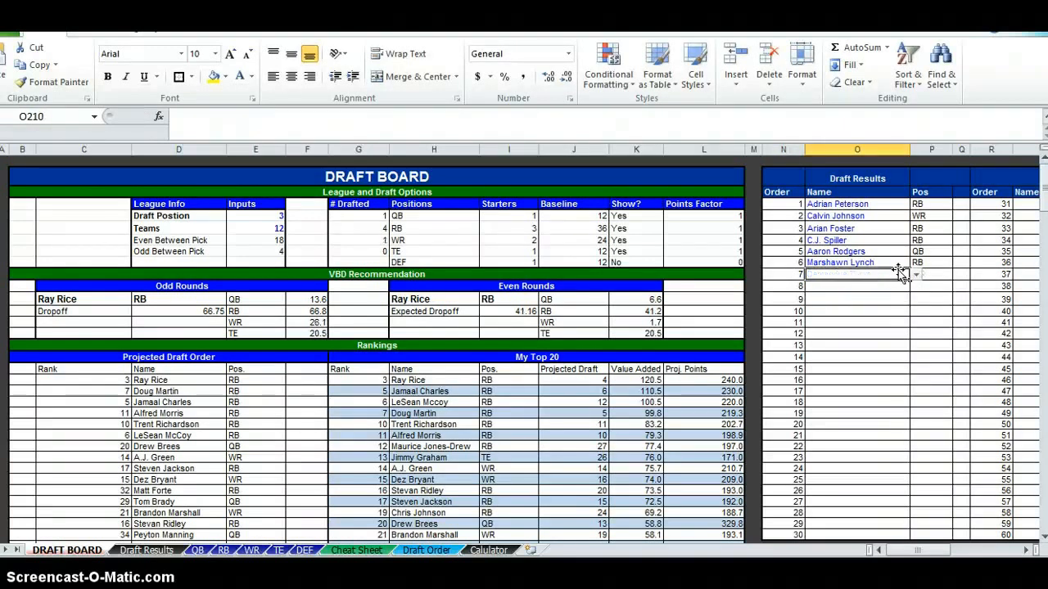
# Check the ESPN pick history and record Alfred Morris as pick 7 in the Draft Results list
pyautogui.hotkey('alt', 'Tab')
pyautogui.hotkey('alt', 'Tab')
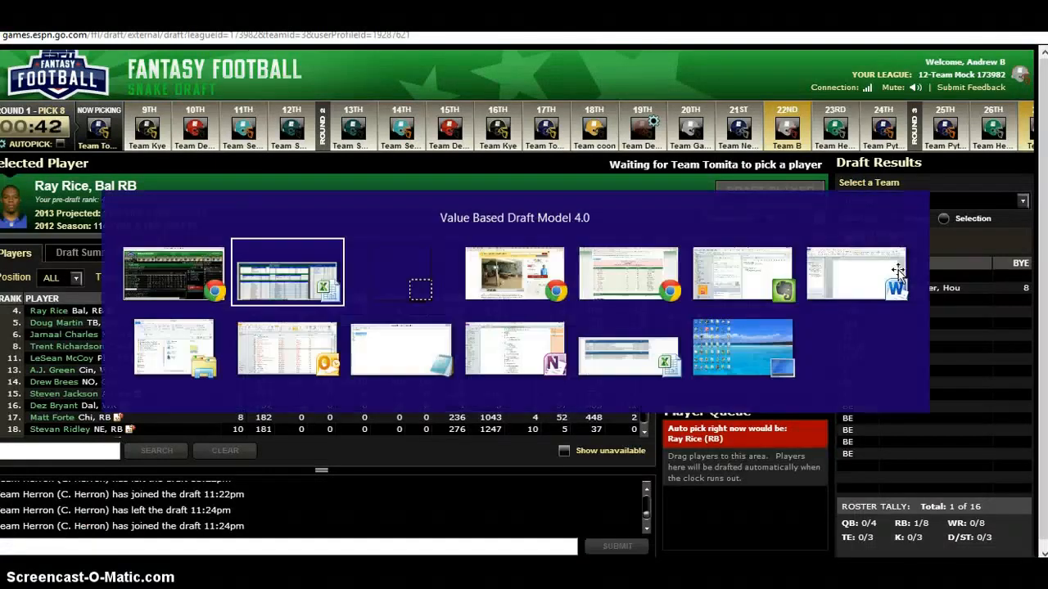
pyautogui.write('Alfred Morris')
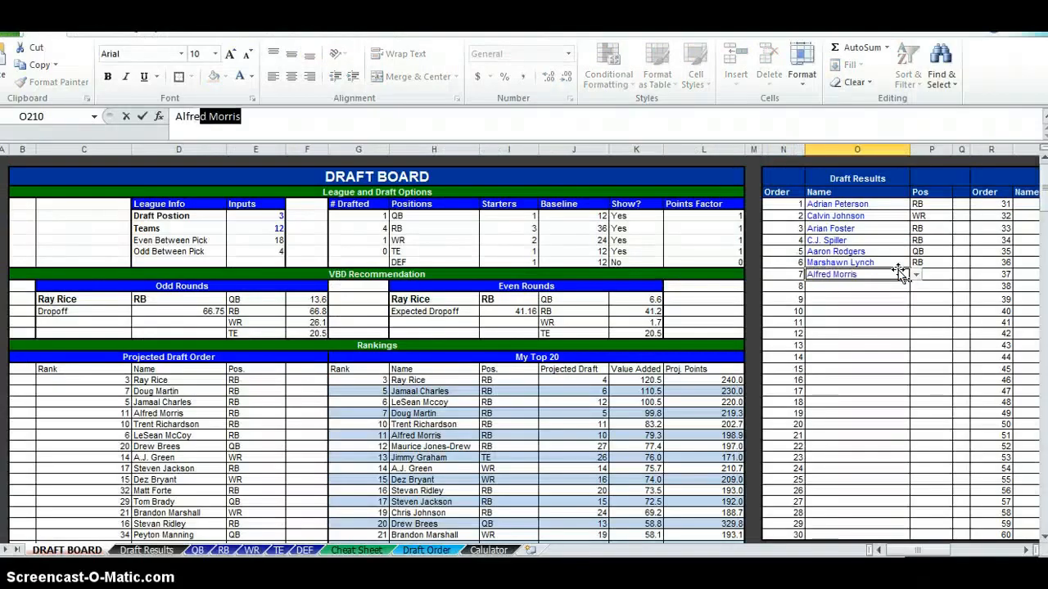
pyautogui.press('Return')
# Look up the latest ESPN pick and record Ray Rice as pick 8 in the Draft Results list
pyautogui.hotkey('alt', 'Tab')
pyautogui.hotkey('alt', 'Tab')
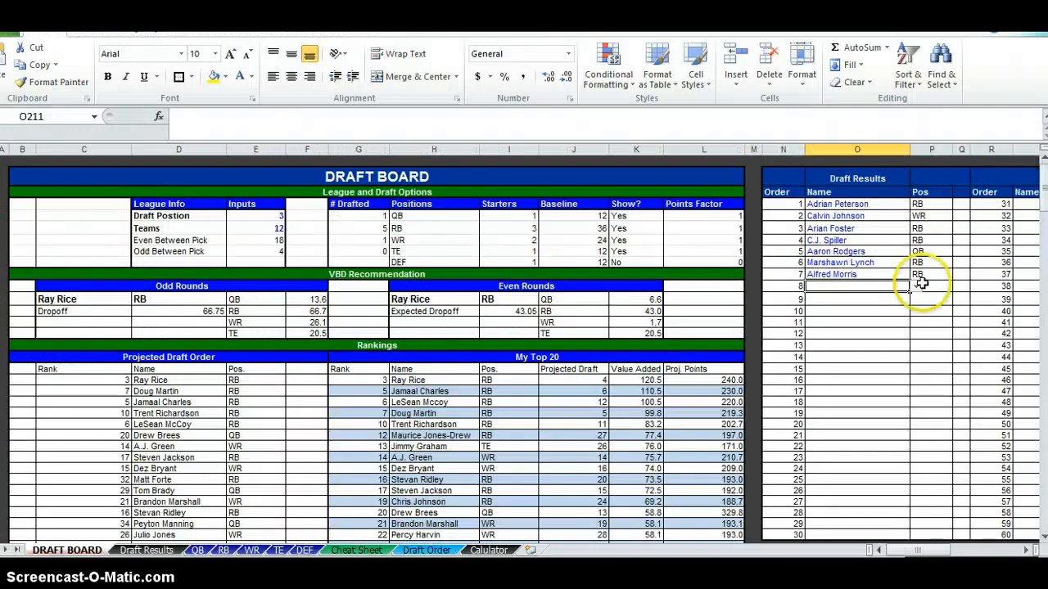
pyautogui.click(916, 285)
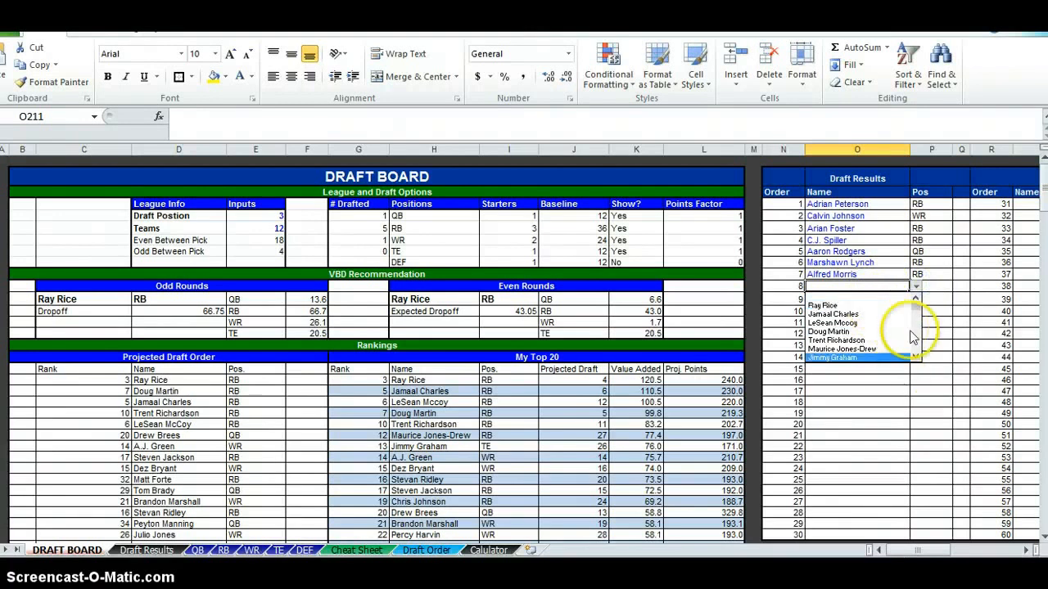
pyautogui.hotkey('alt', 'Tab')
pyautogui.hotkey('alt', 'Tab')
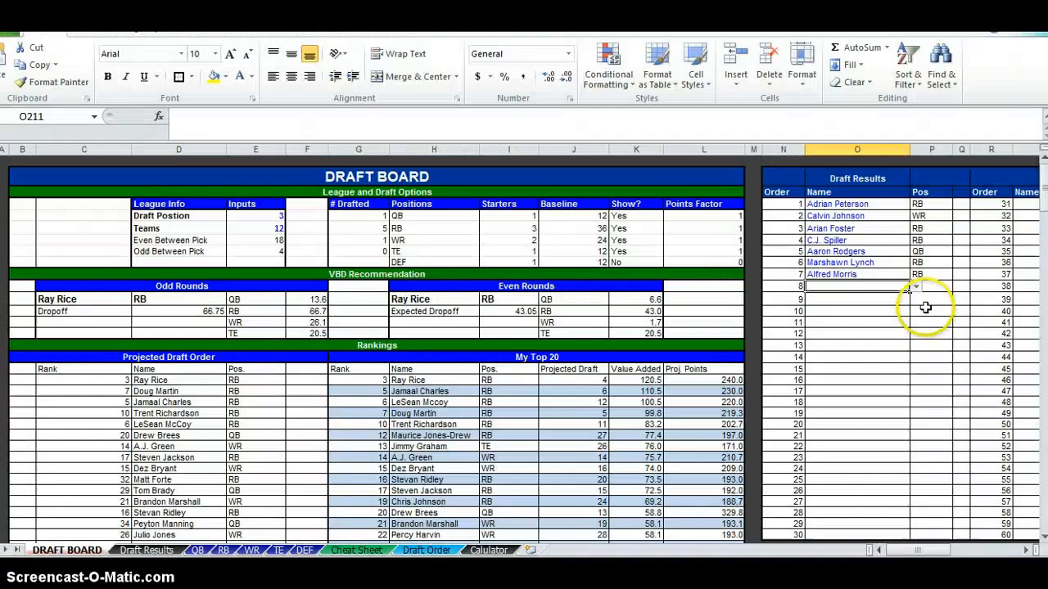
pyautogui.click(916, 286)
pyautogui.click(905, 306)
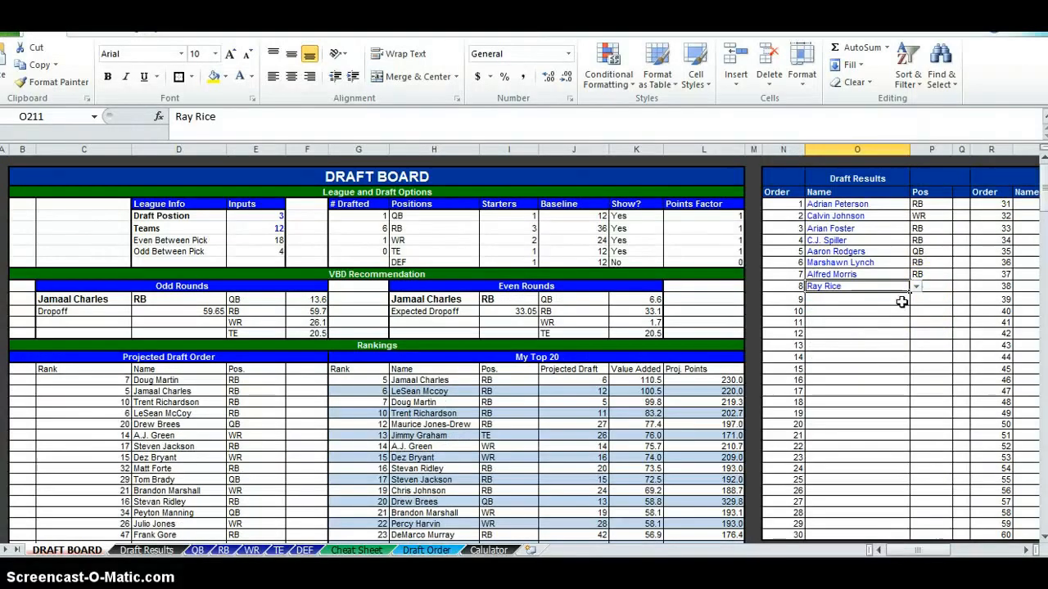
# Check the ESPN draft room for the pick following Ray Rice
pyautogui.hotkey('alt', 'Tab')
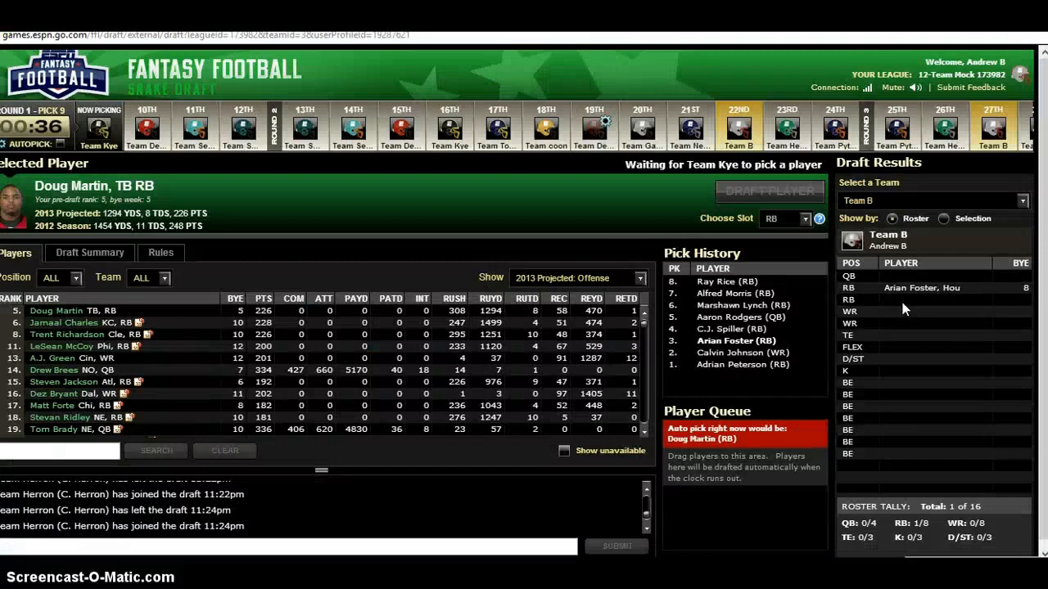
pyautogui.hotkey('alt', 'Tab')
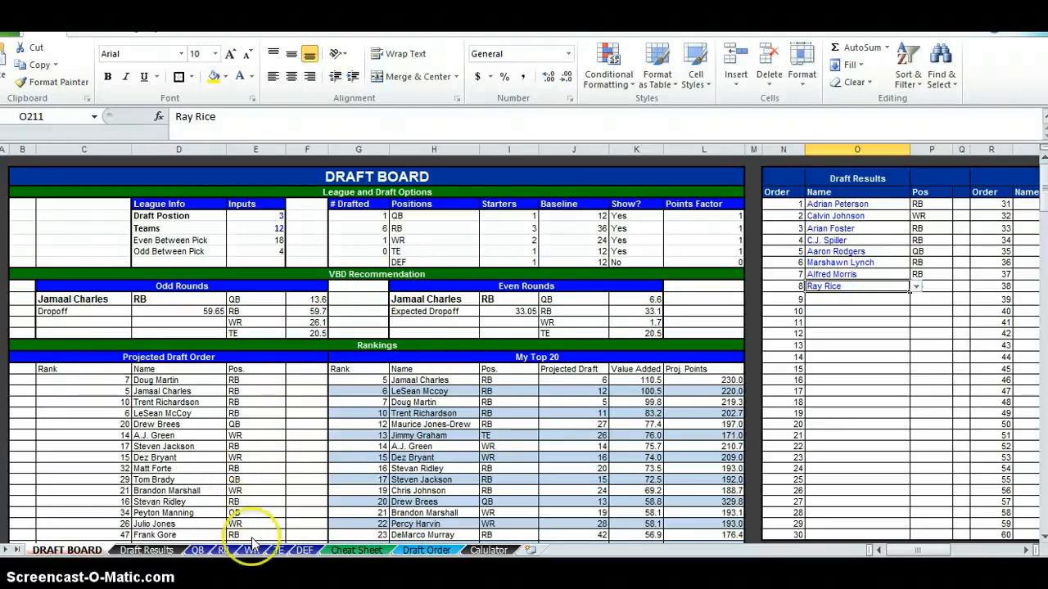
pyautogui.click(251, 563)
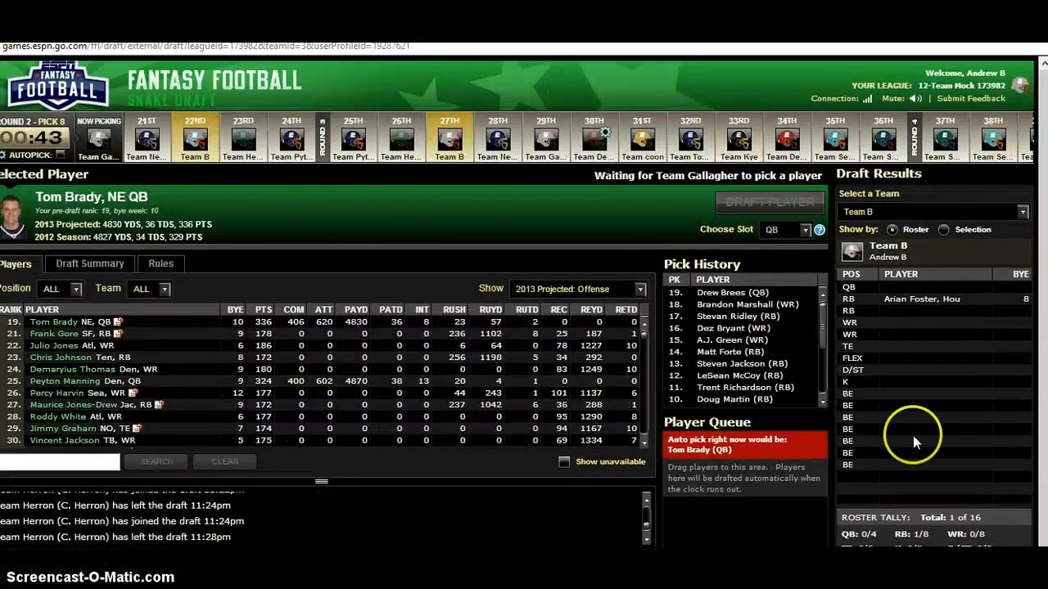
# Record Brandon Marshall as pick 17 and Drew Brees as pick 18 in the Draft Results list, checking ESPN between entries
pyautogui.hotkey('alt', 'Tab')
pyautogui.write('Ba')
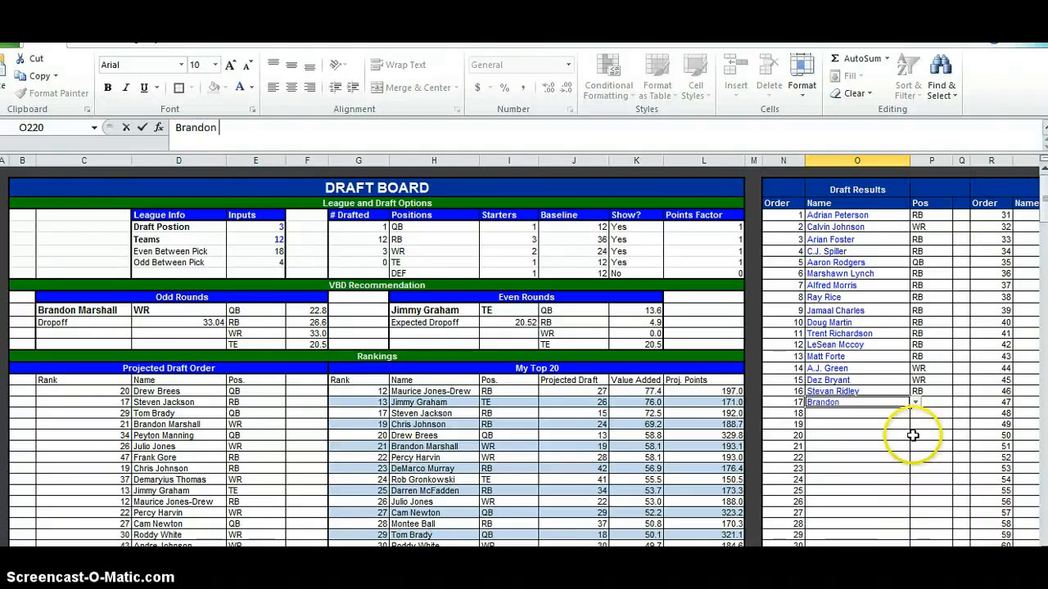
pyautogui.press('Return')
pyautogui.hotkey('alt', 'Tab')
pyautogui.hotkey('alt', 'Tab')
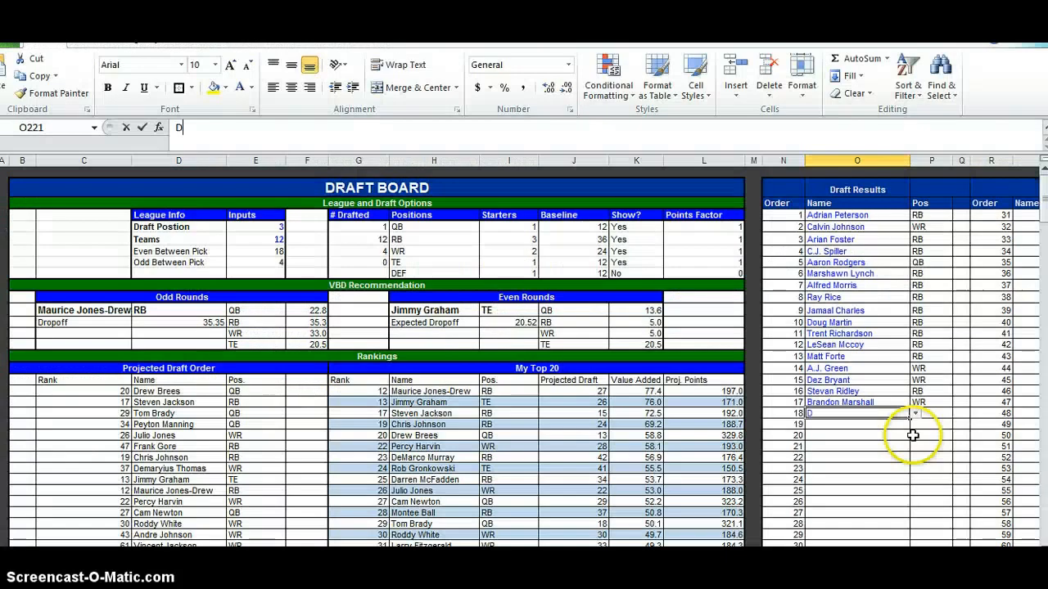
pyautogui.write('Drew Brees')
pyautogui.press('Return')
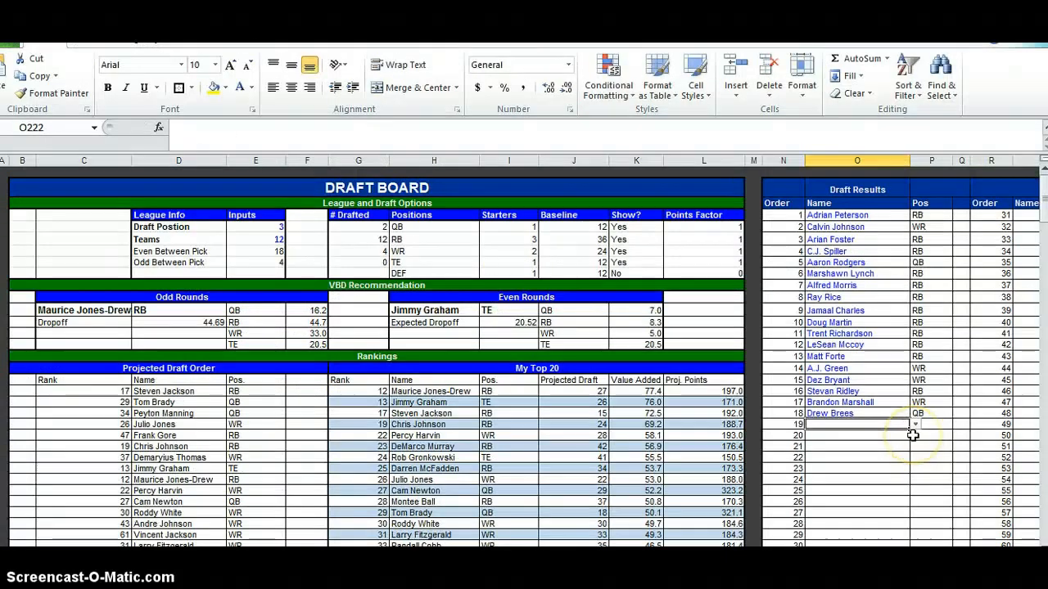
# Examine the Results table below the rankings, comparing My Team's PPG and rank with teams 7 and 5, and return to the rankings
pyautogui.hotkey('alt', 'Tab')
pyautogui.hotkey('alt', 'Tab')
pyautogui.scroll(-11, 256, 404)
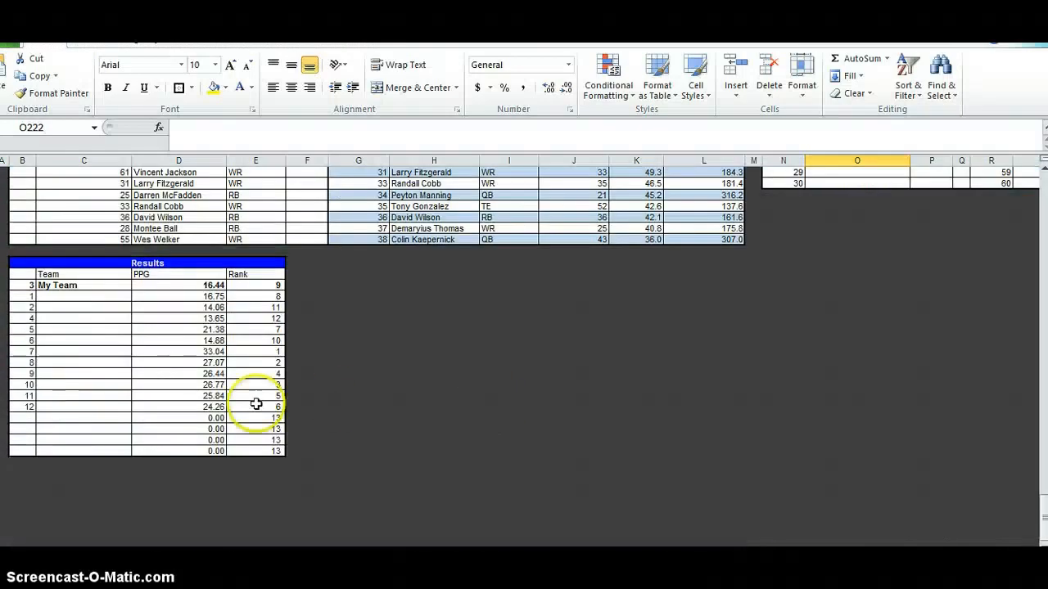
pyautogui.scroll(-1, 245, 385)
pyautogui.moveTo(71, 229); pyautogui.dragTo(260, 414)
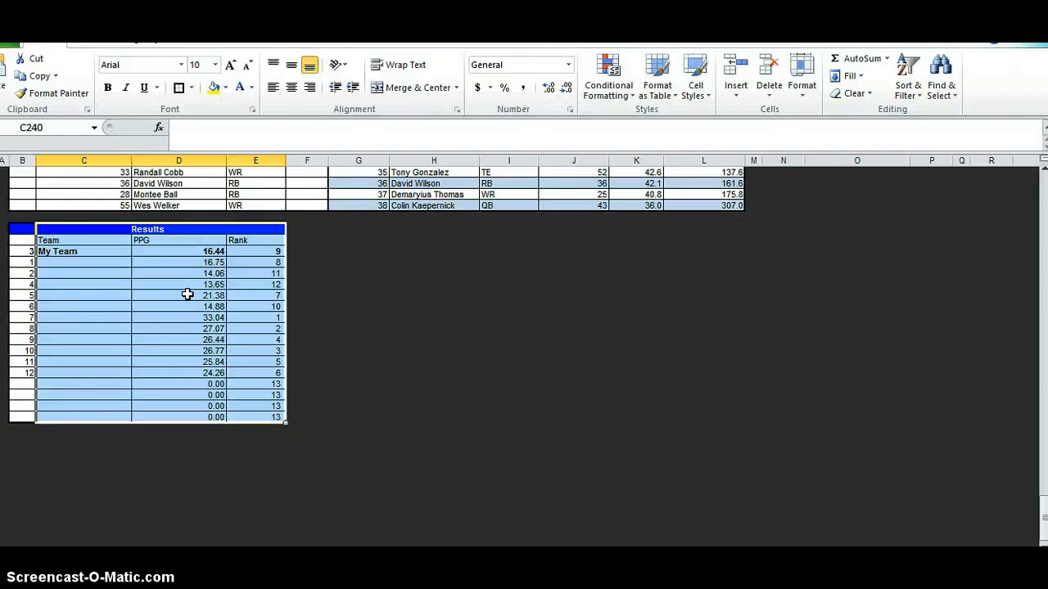
pyautogui.scroll(1, 188, 295)
pyautogui.click(231, 349)
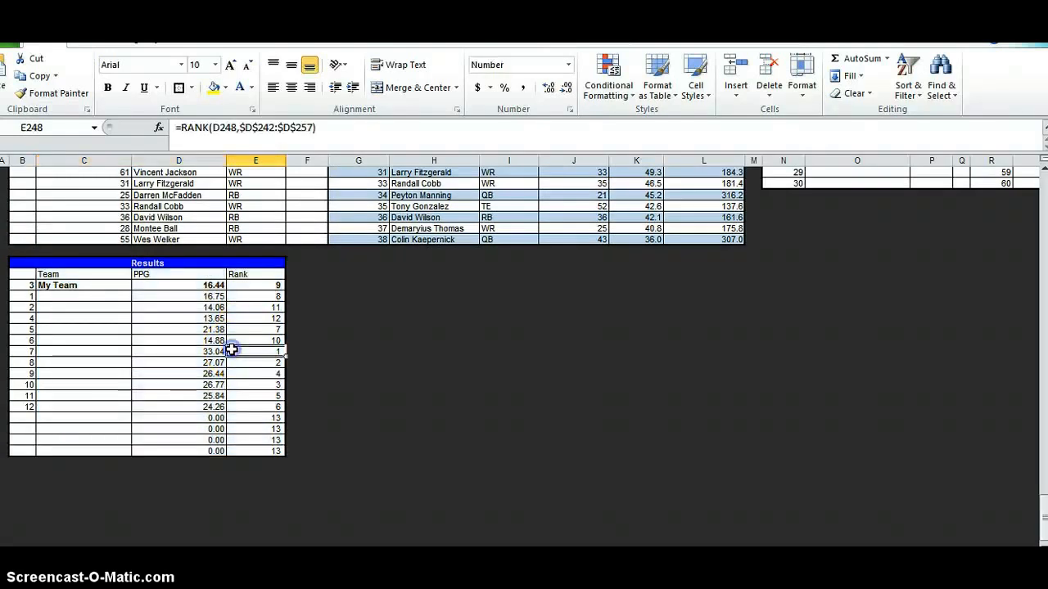
pyautogui.moveTo(197, 352); pyautogui.dragTo(237, 351)
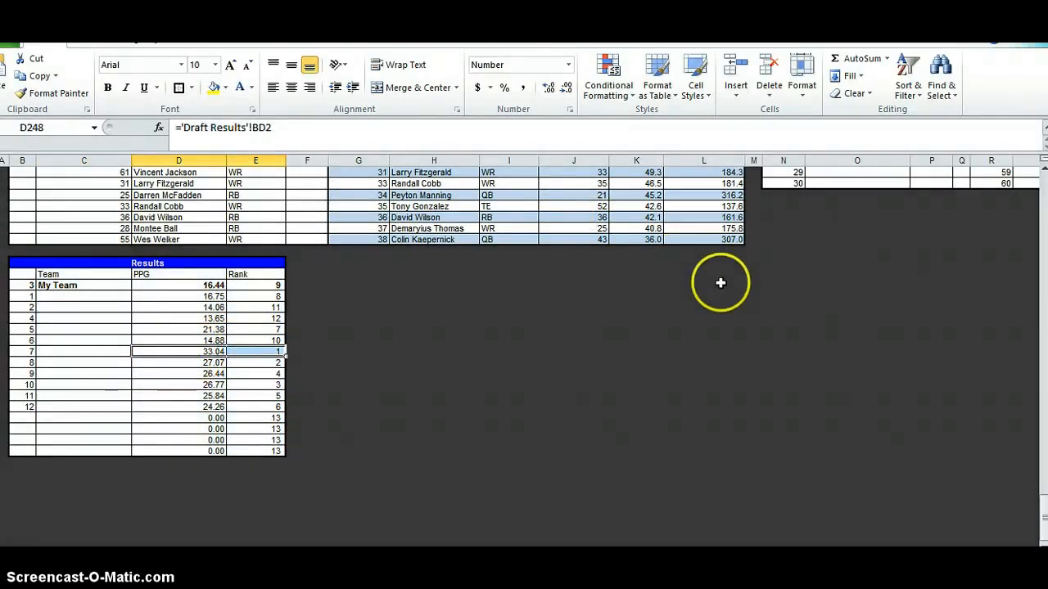
pyautogui.scroll(2, 466, 376)
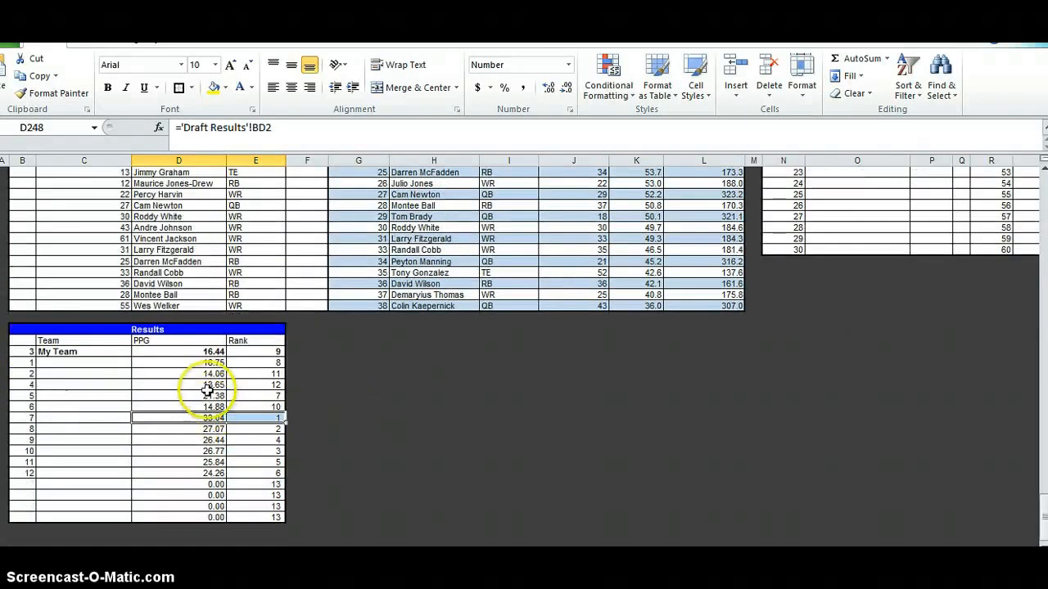
pyautogui.moveTo(214, 396); pyautogui.dragTo(241, 398)
pyautogui.scroll(9, 865, 308)
pyautogui.scroll(-3, 859, 335)
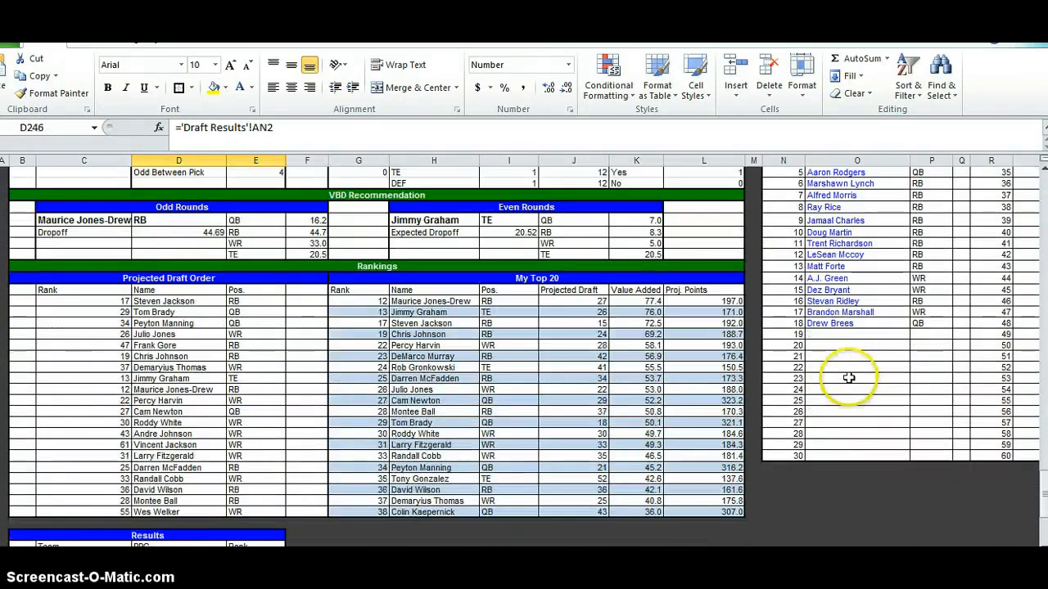
# Record Frank Gore as pick 19 and Julio Jones as pick 20 in the Draft Results list, checking ESPN for each pick
pyautogui.hotkey('alt', 'Tab')
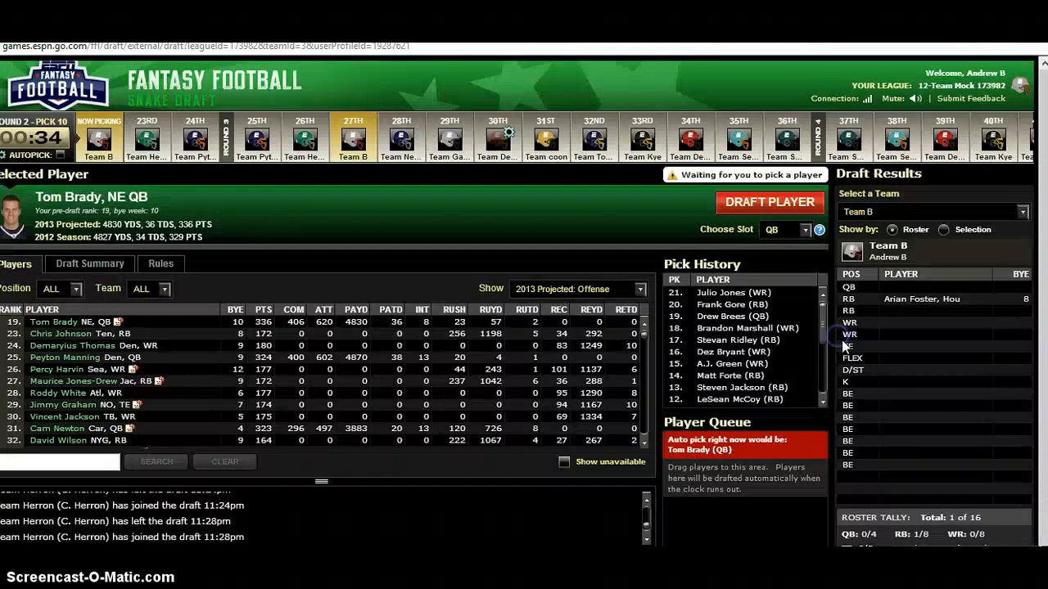
pyautogui.hotkey('alt', 'Tab')
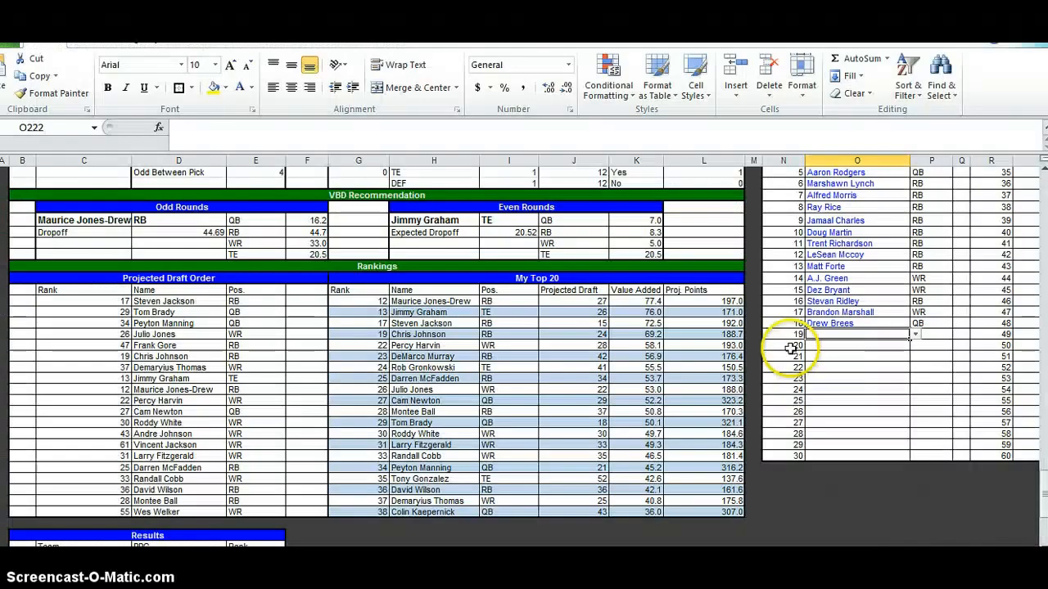
pyautogui.hotkey('alt', 'Tab')
pyautogui.hotkey('alt', 'Tab')
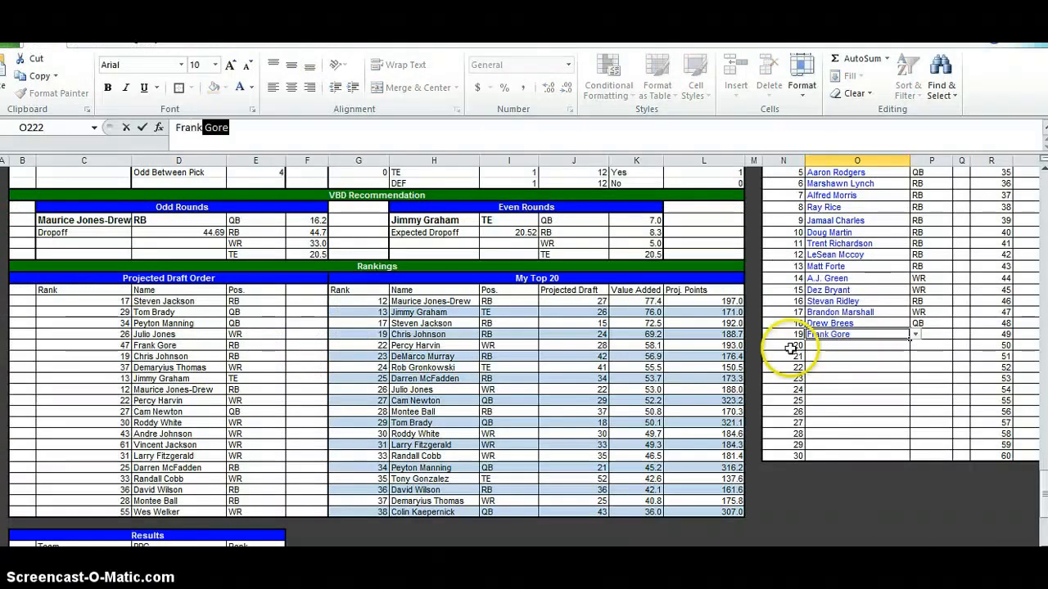
pyautogui.press('Return')
pyautogui.hotkey('alt', 'Tab')
pyautogui.hotkey('alt', 'Tab')
pyautogui.write('J')
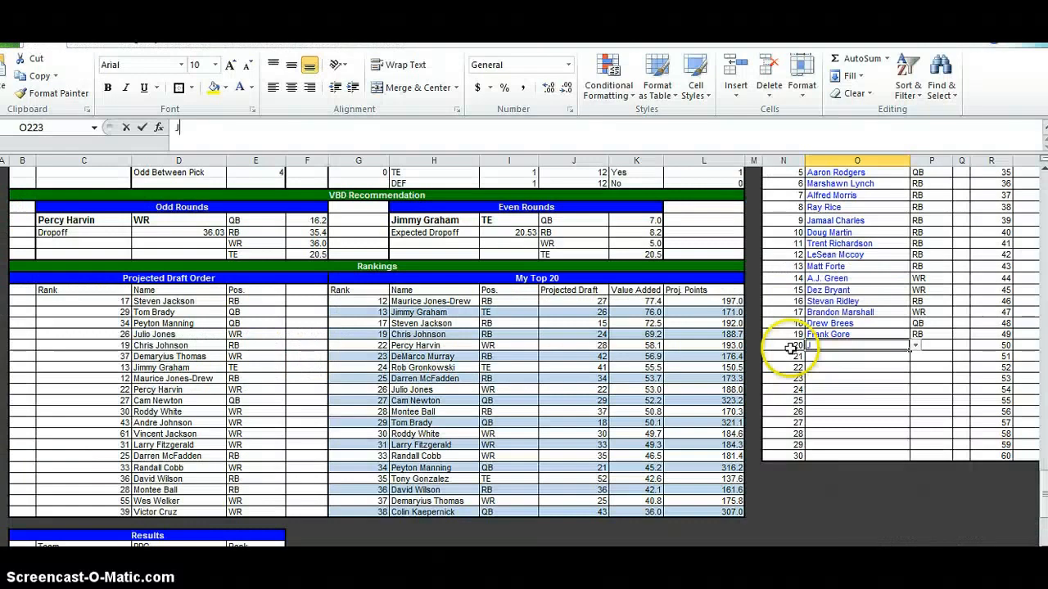
pyautogui.write('ulio Jones')
pyautogui.press('Return')
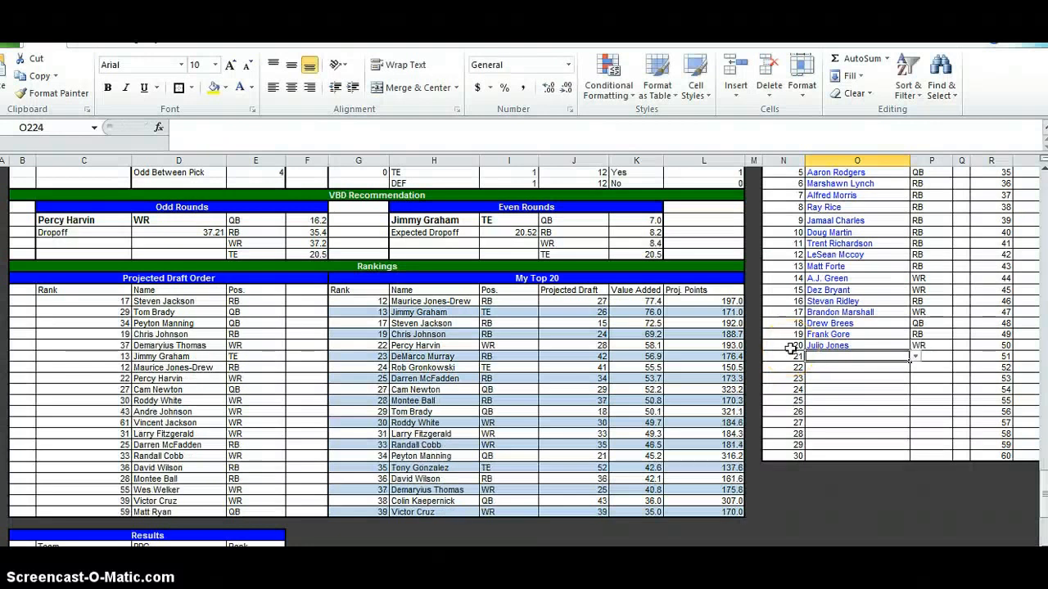
# Review the draft board's VBD recommendation, switch to the ESPN draft room, and add Jimmy Graham to the player queue
pyautogui.scroll(2, 790, 350)
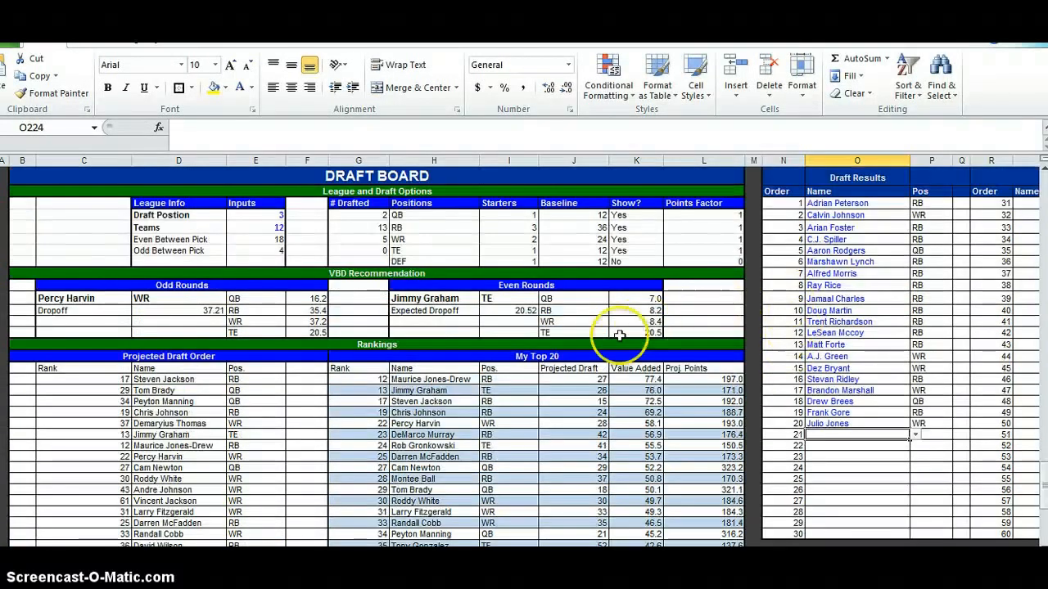
pyautogui.hotkey('alt', 'Tab')
pyautogui.hotkey('alt', 'Tab')
pyautogui.hotkey('alt', 'Tab')
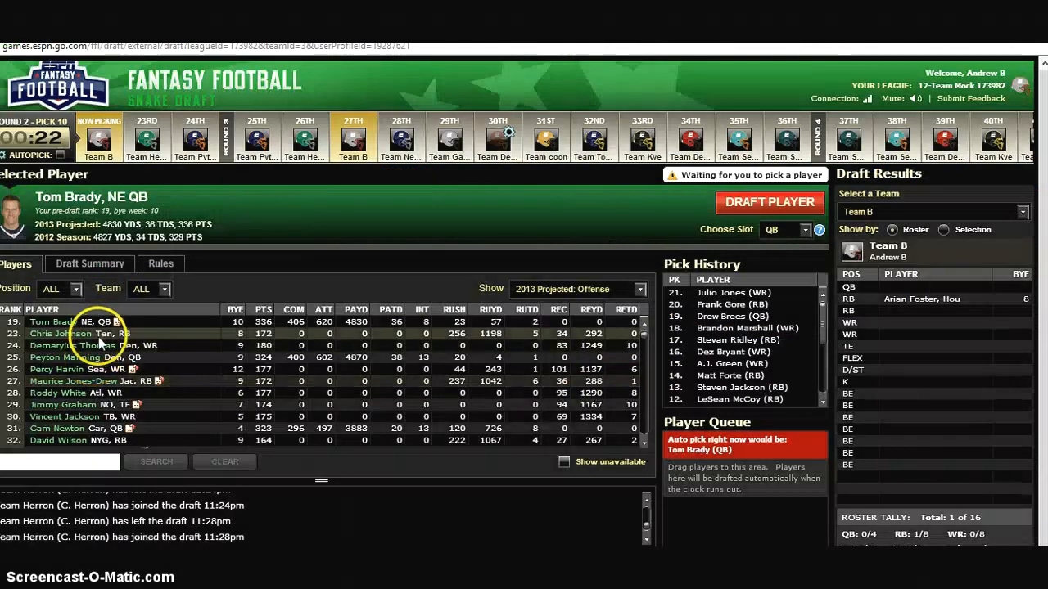
pyautogui.click(102, 404)
pyautogui.rightClick(104, 412)
pyautogui.click(114, 408)
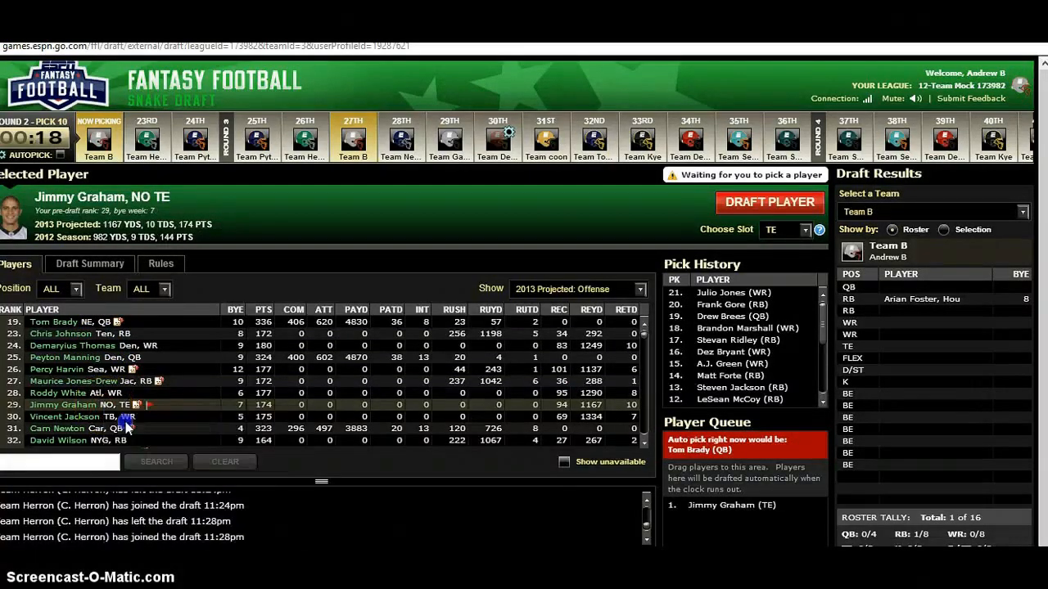
# Recheck the tight end dropoff in the even-round recommendation and draft Jimmy Graham in the ESPN draft room
pyautogui.hotkey('alt', 'Tab')
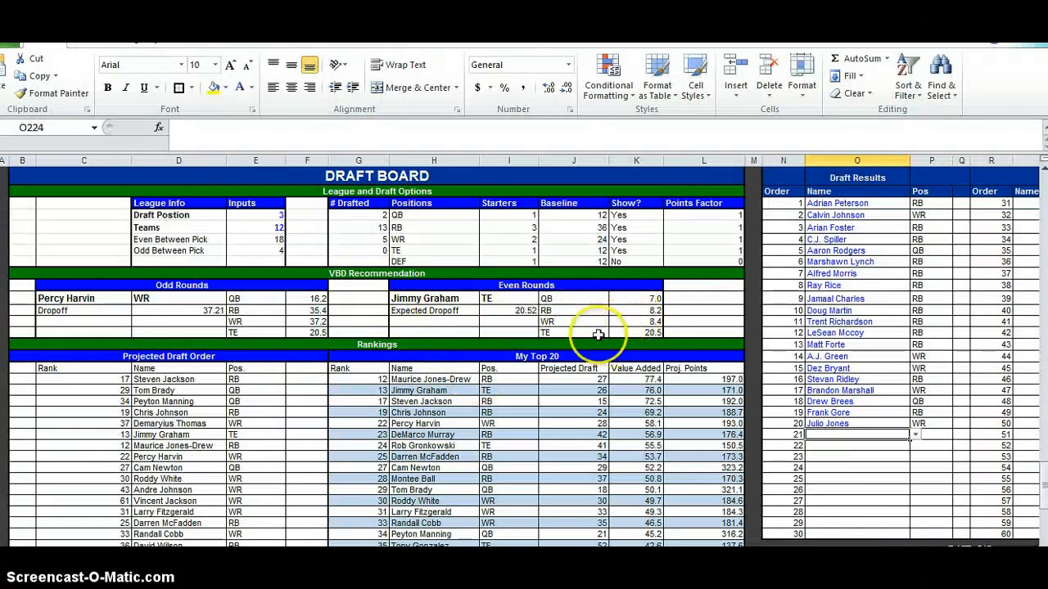
pyautogui.moveTo(601, 333); pyautogui.dragTo(626, 332)
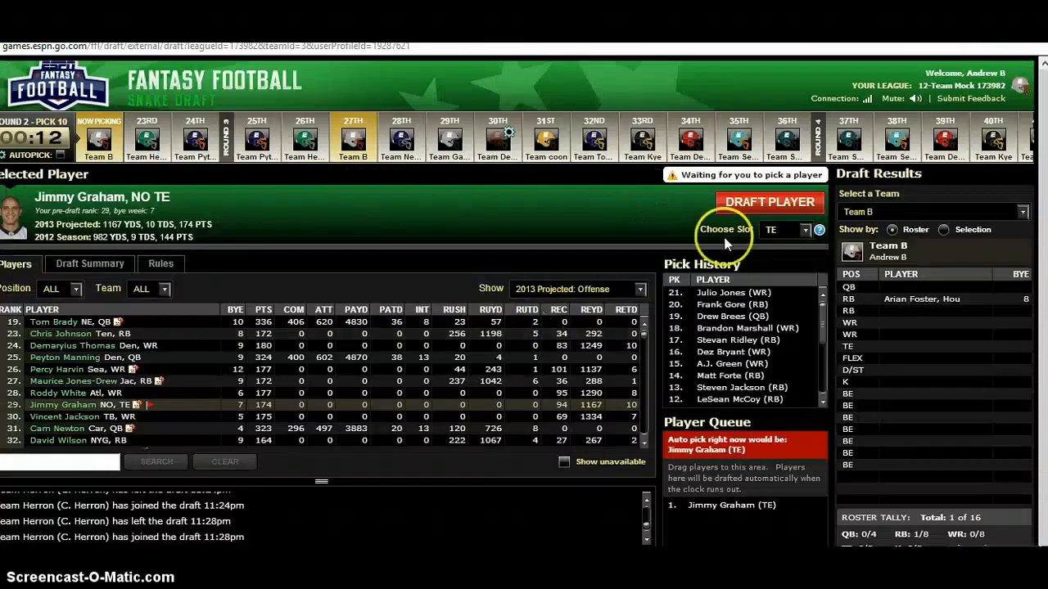
pyautogui.hotkey('alt', 'Tab')
pyautogui.hotkey('alt', 'Tab')
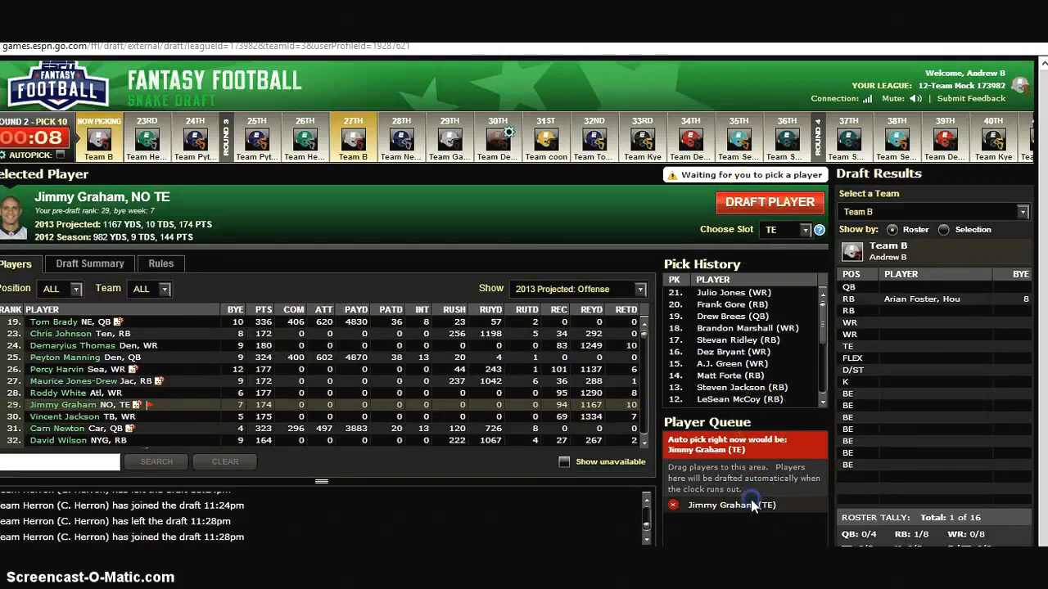
pyautogui.click(792, 205)
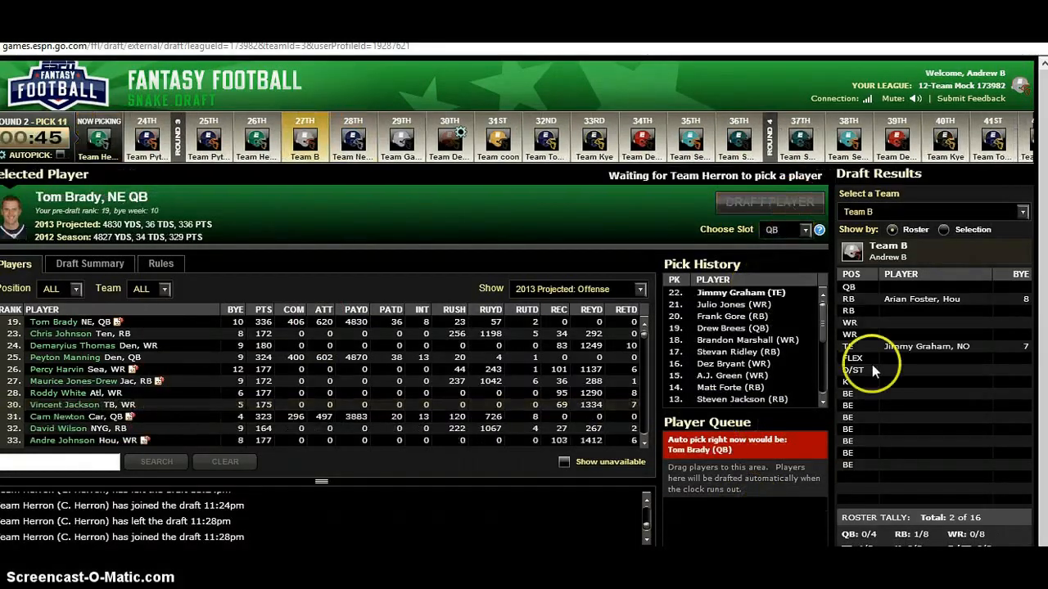
# Record Jimmy Graham as pick 21 in the Excel Draft Results list and check ESPN for the following pick
pyautogui.hotkey('alt', 'Tab')
pyautogui.click(878, 435)
pyautogui.write('Jimmy Graham')
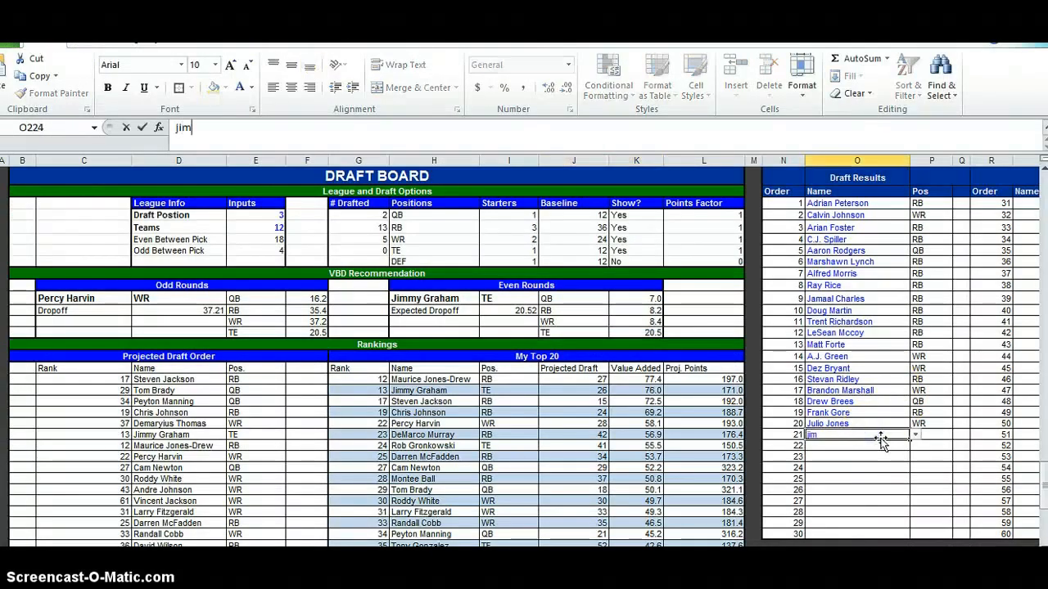
pyautogui.press('Return')
pyautogui.hotkey('alt', 'Tab')
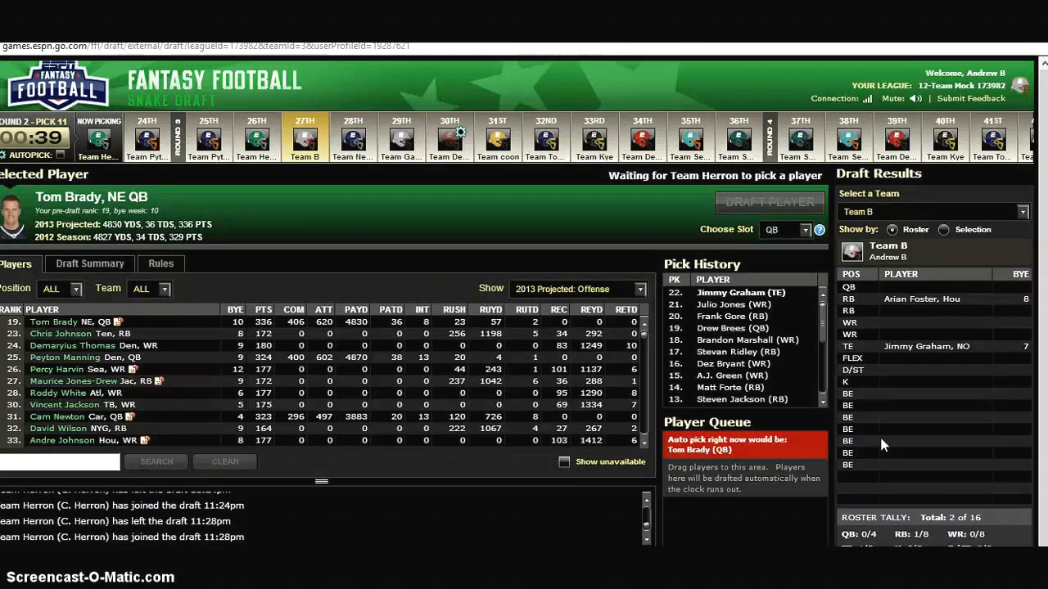
pyautogui.hotkey('alt', 'Tab')
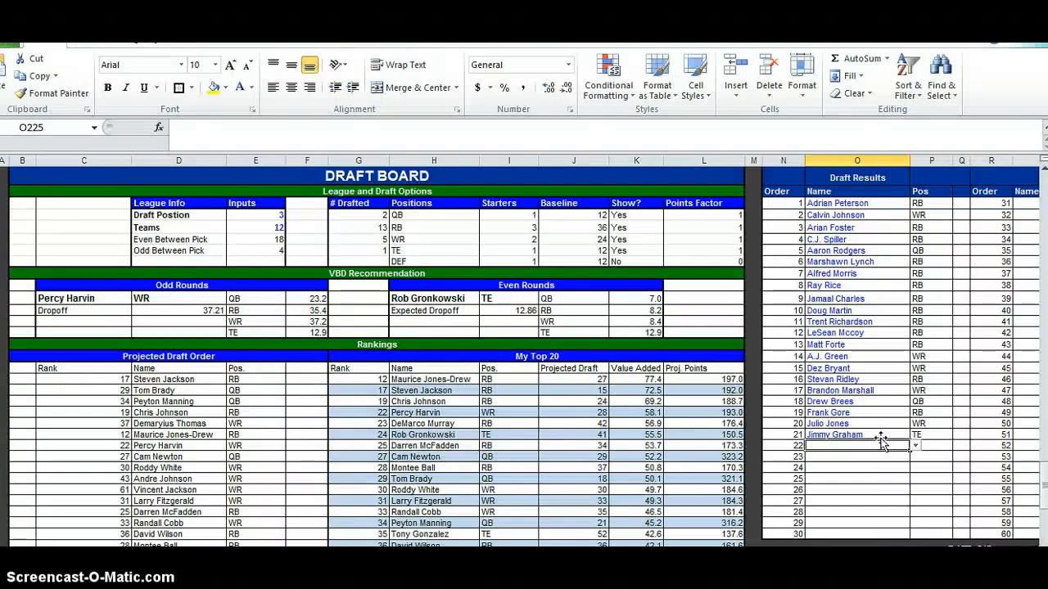
# Examine each team's PPG and rank in the Results table below the rankings, then return to the draft board
pyautogui.scroll(-8, 807, 398)
pyautogui.moveTo(82, 352); pyautogui.dragTo(248, 516)
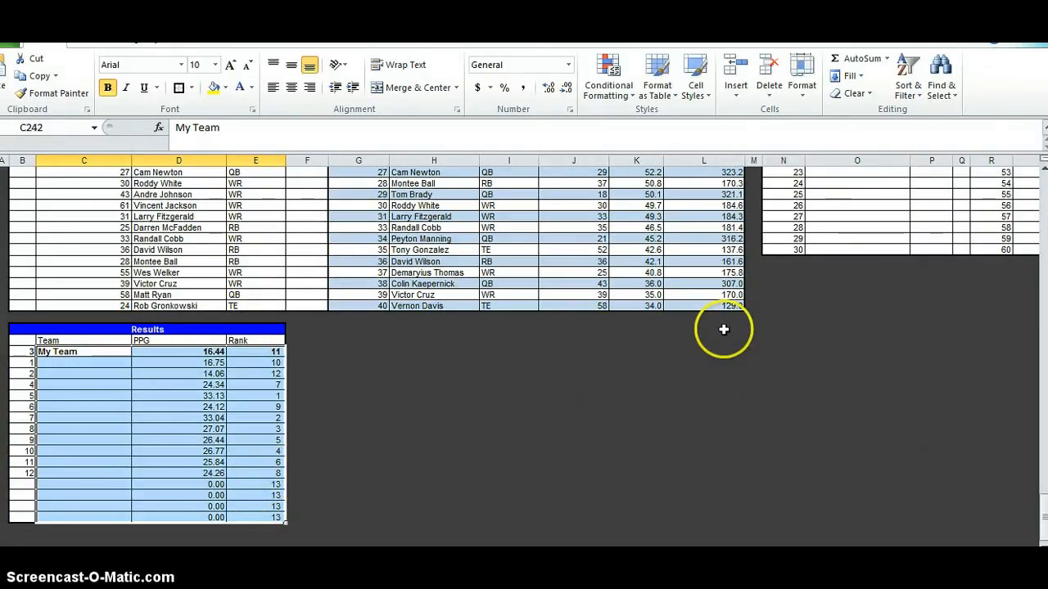
pyautogui.scroll(9, 921, 278)
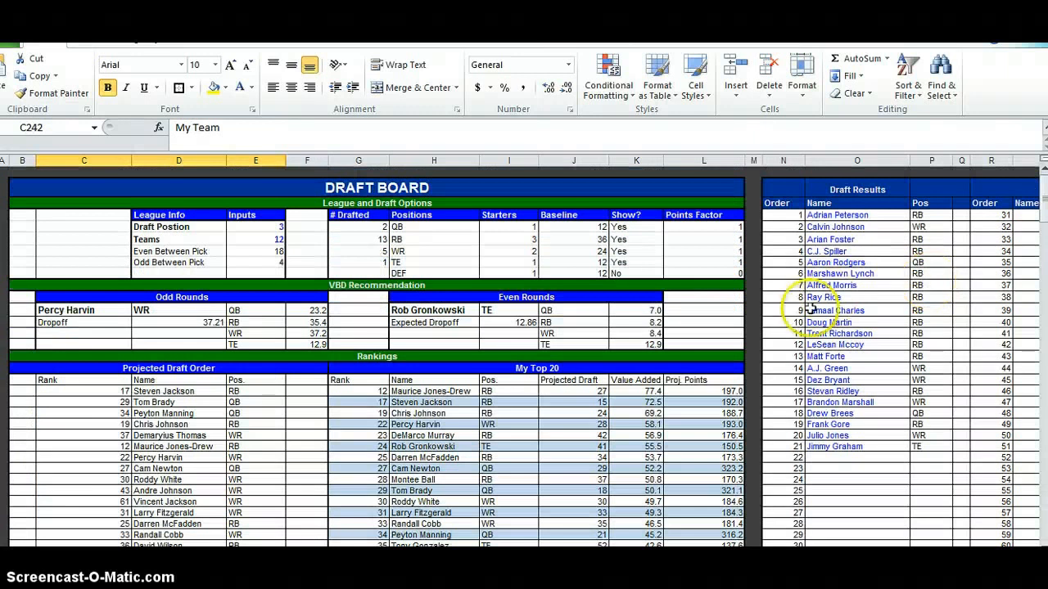
# Look up the latest ESPN pick and record Demaryius Thomas as pick 22 in the Draft Results list
pyautogui.hotkey('alt', 'Tab')
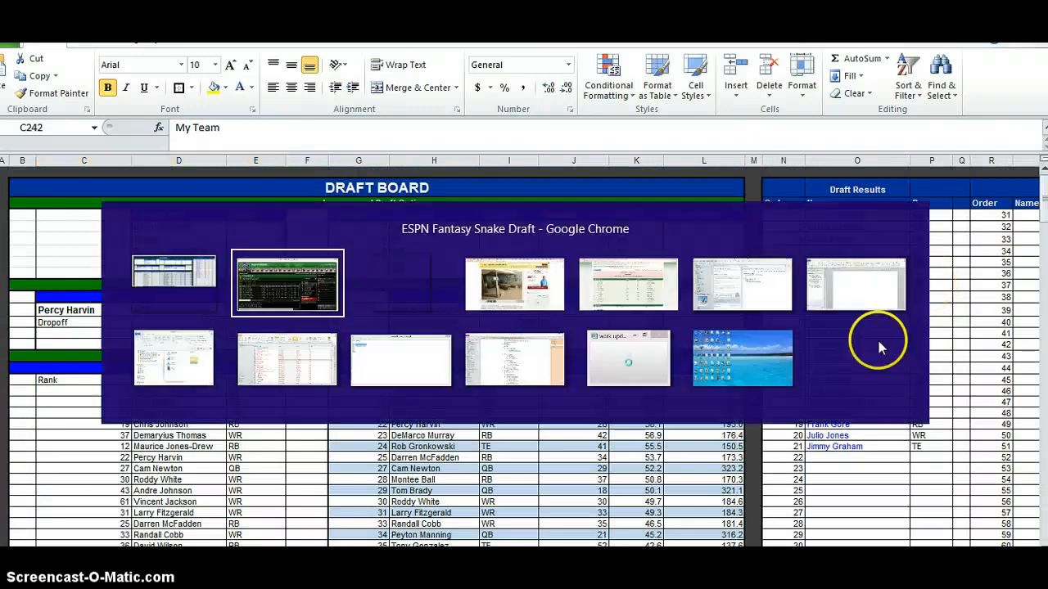
pyautogui.hotkey('alt', 'Tab')
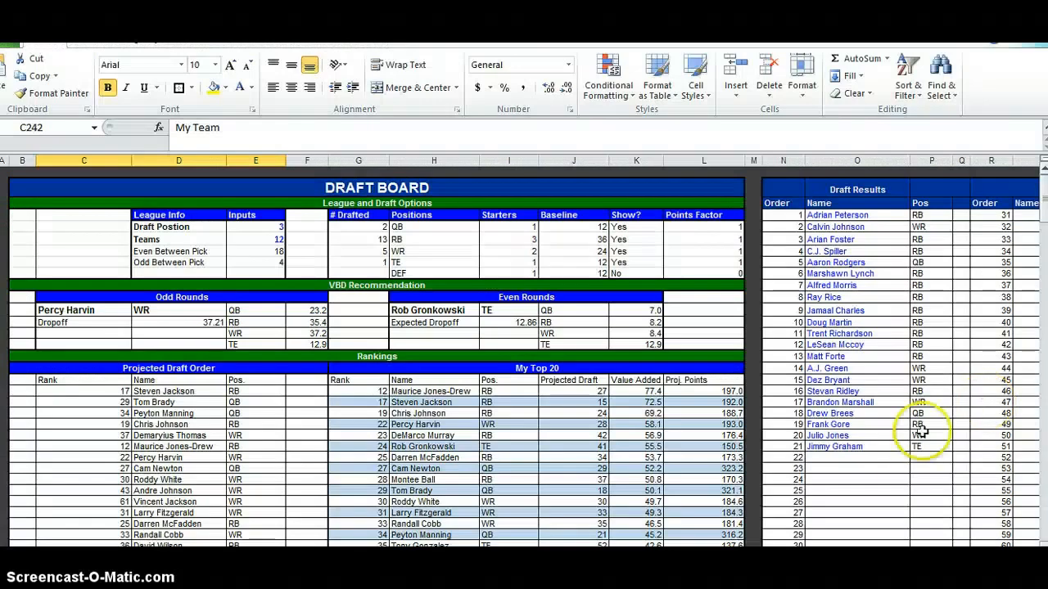
pyautogui.scroll(-3, 871, 455)
pyautogui.write('D')
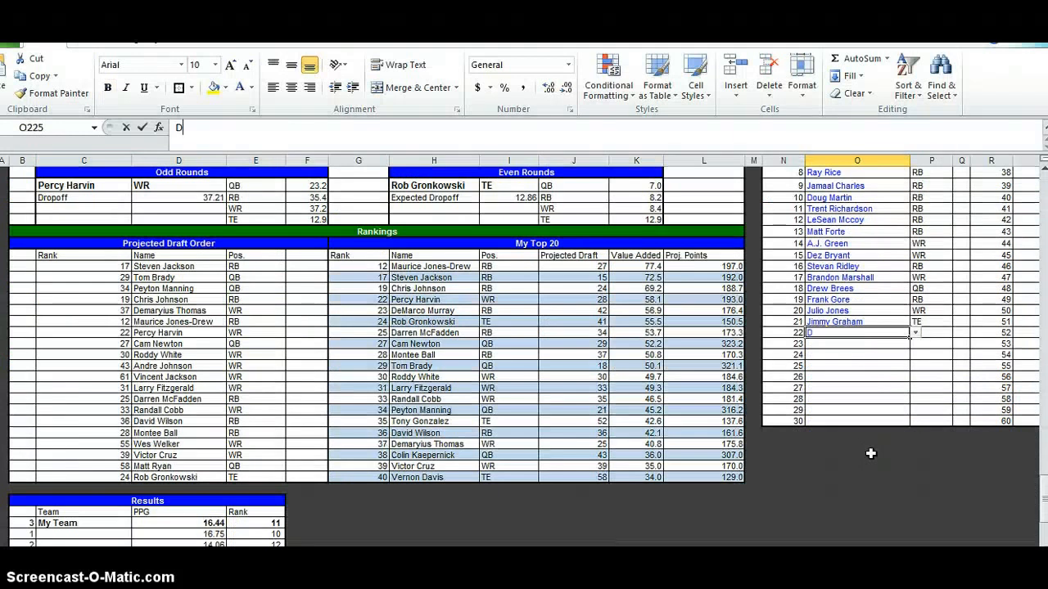
pyautogui.write('e')
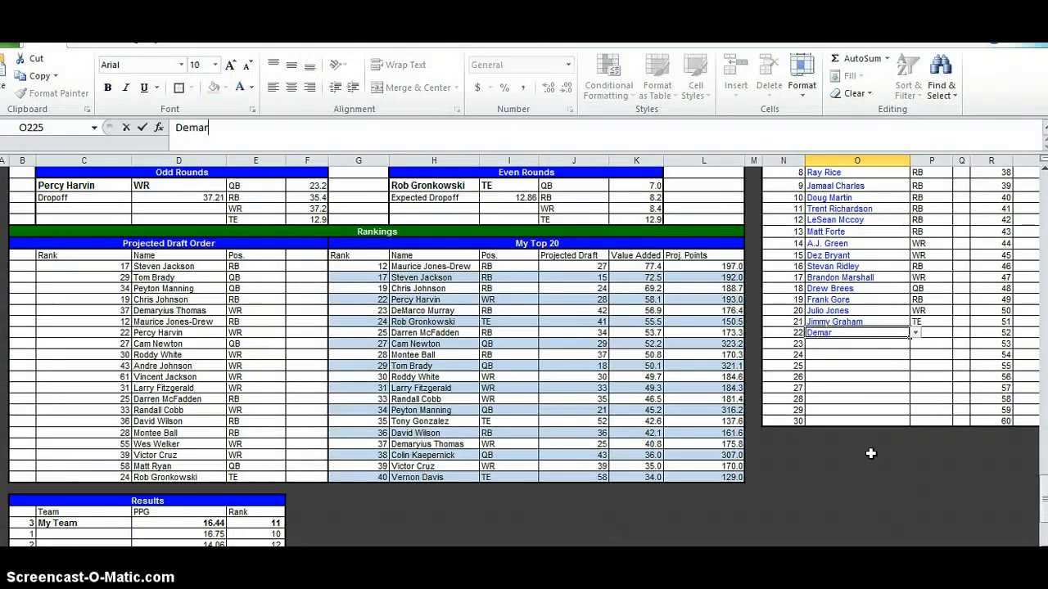
pyautogui.write('mar')
pyautogui.press('Return')
# Record Maurice Jones-Drew as pick 23 and Percy Harvin as pick 24 in the Draft Results list, checking ESPN between entries
pyautogui.hotkey('alt', 'Tab')
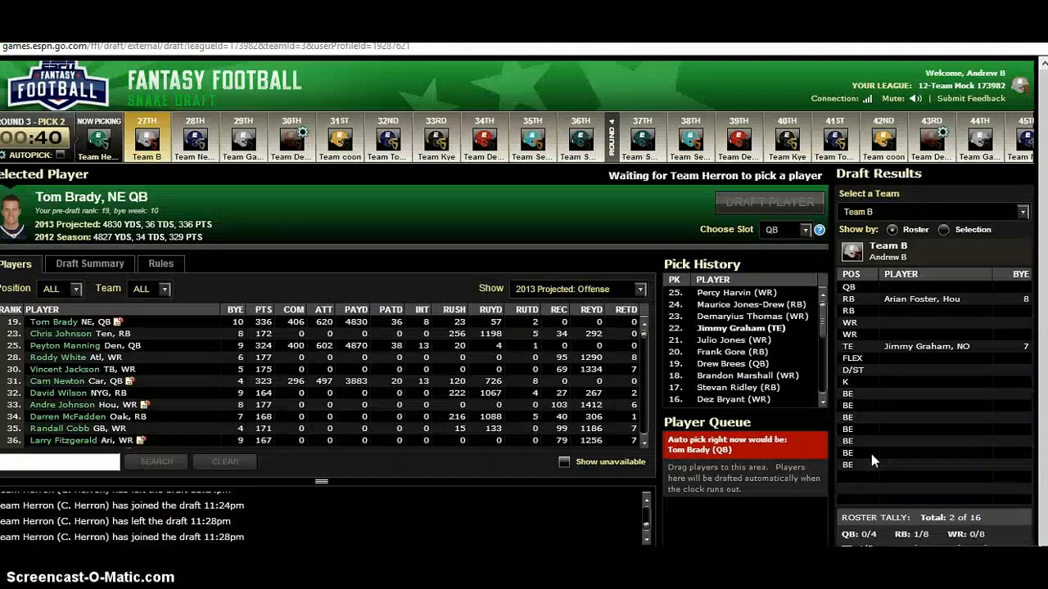
pyautogui.hotkey('alt', 'Tab')
pyautogui.write('Ma')
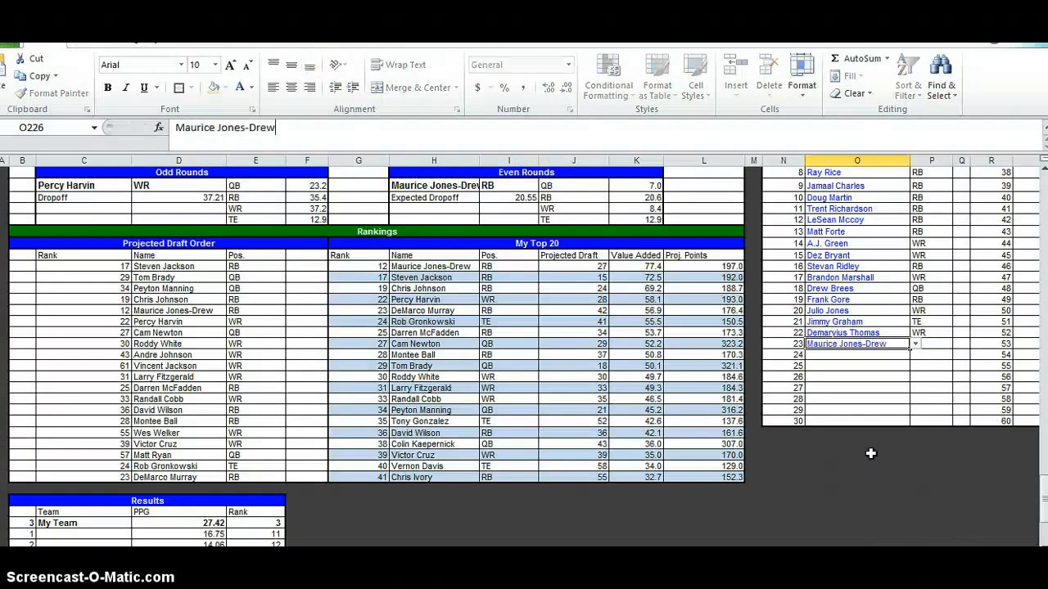
pyautogui.press('Return')
pyautogui.hotkey('alt', 'Tab')
pyautogui.hotkey('alt', 'Tab')
pyautogui.write('Percy')
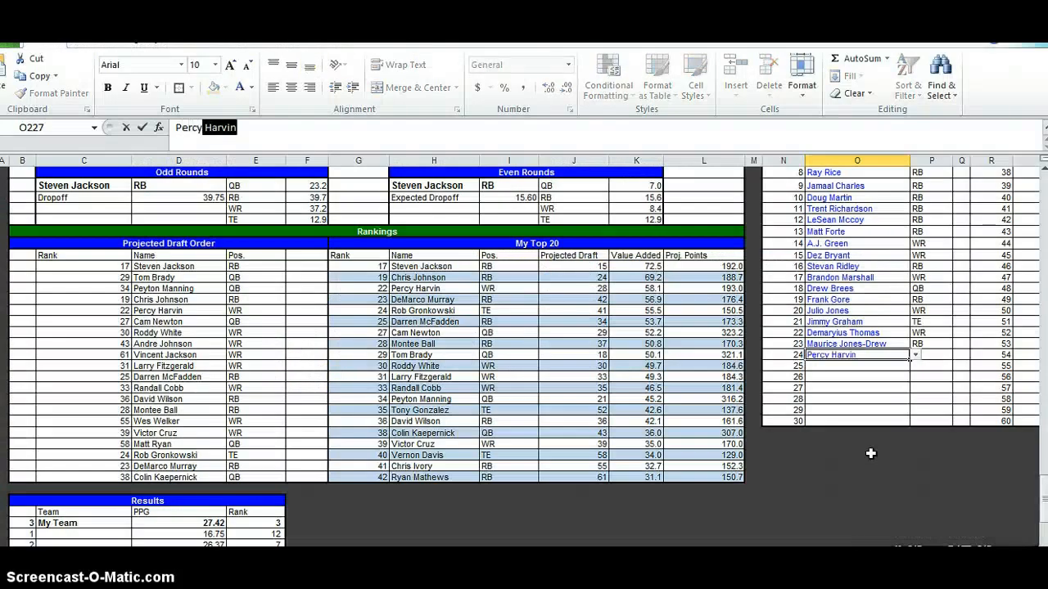
pyautogui.press('Return')
# Compare the recorded names in the Draft Results list with ESPN's pick history to locate the numbering mismatch
pyautogui.scroll(4, 870, 453)
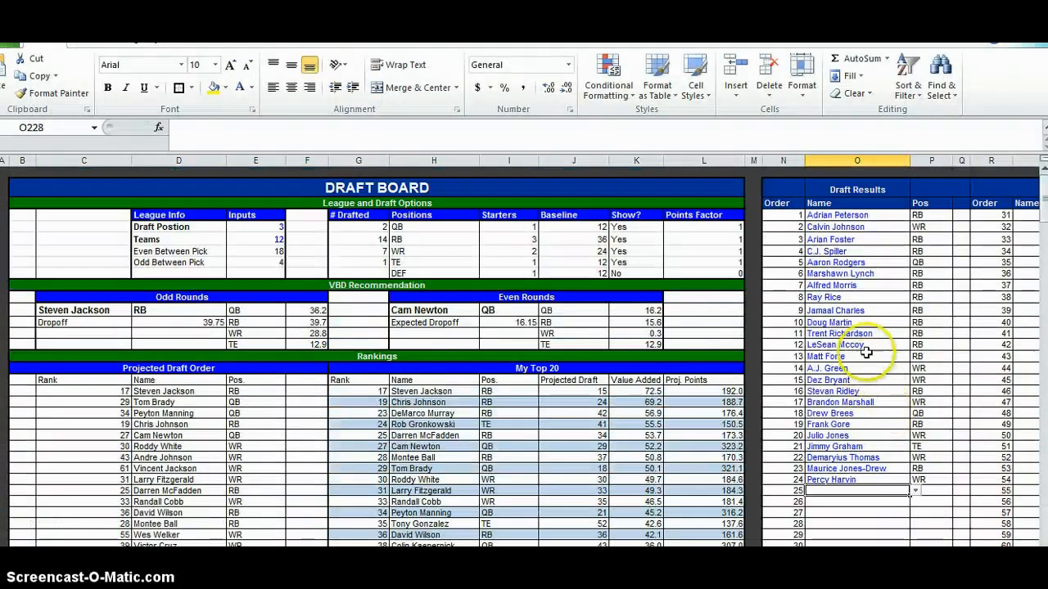
pyautogui.click(863, 311)
pyautogui.moveTo(867, 297); pyautogui.dragTo(864, 342)
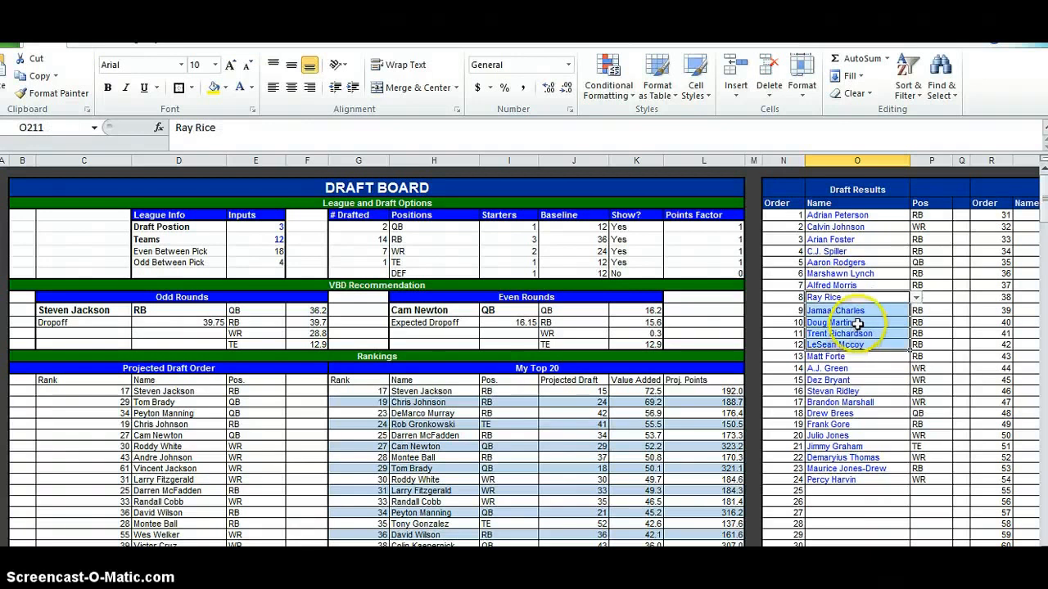
pyautogui.click(862, 319)
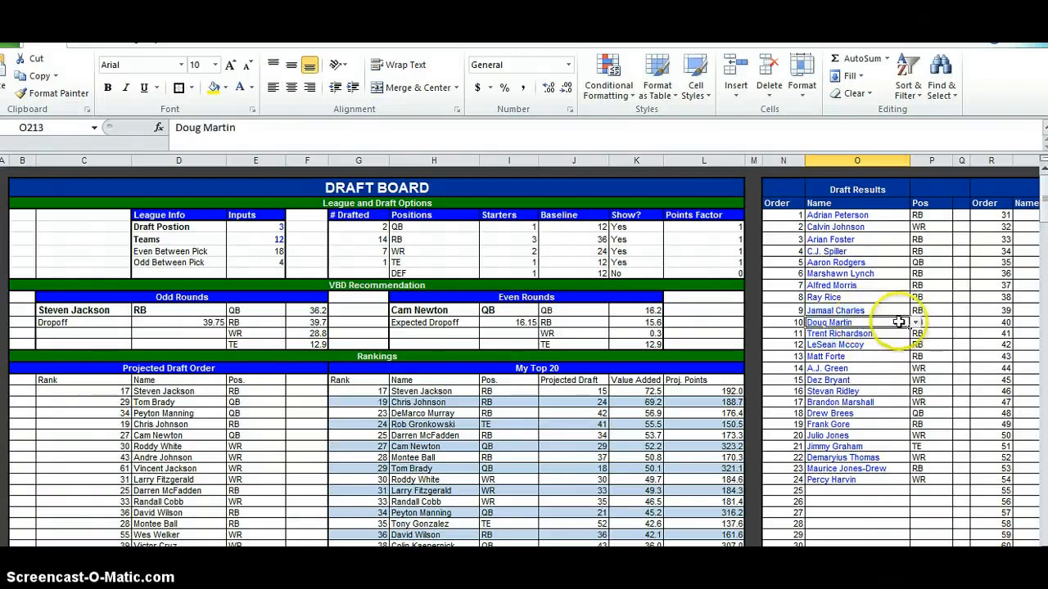
pyautogui.click(845, 491)
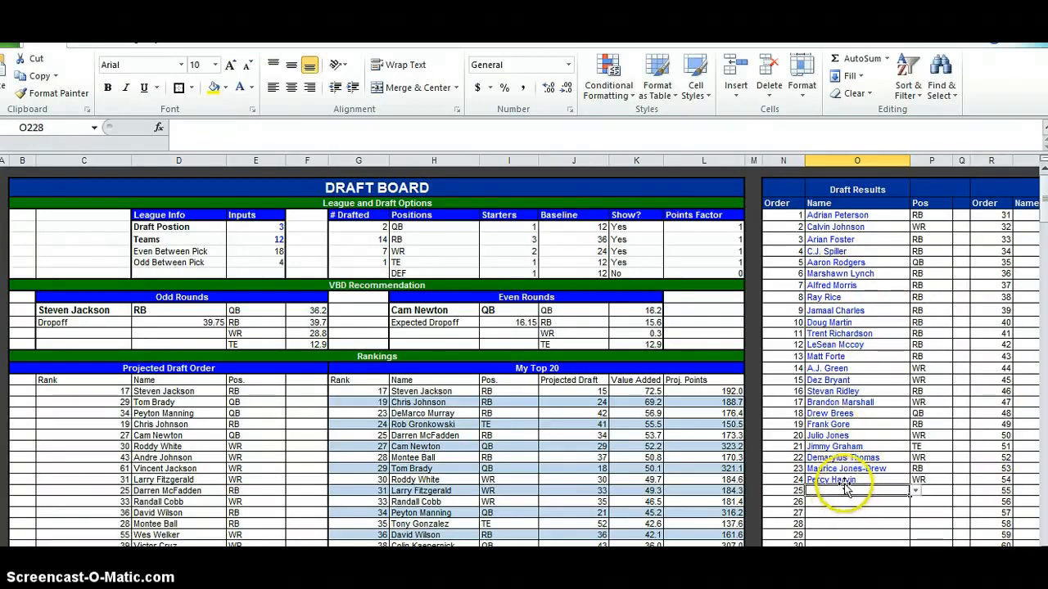
pyautogui.hotkey('alt', 'Tab')
pyautogui.moveTo(799, 321)
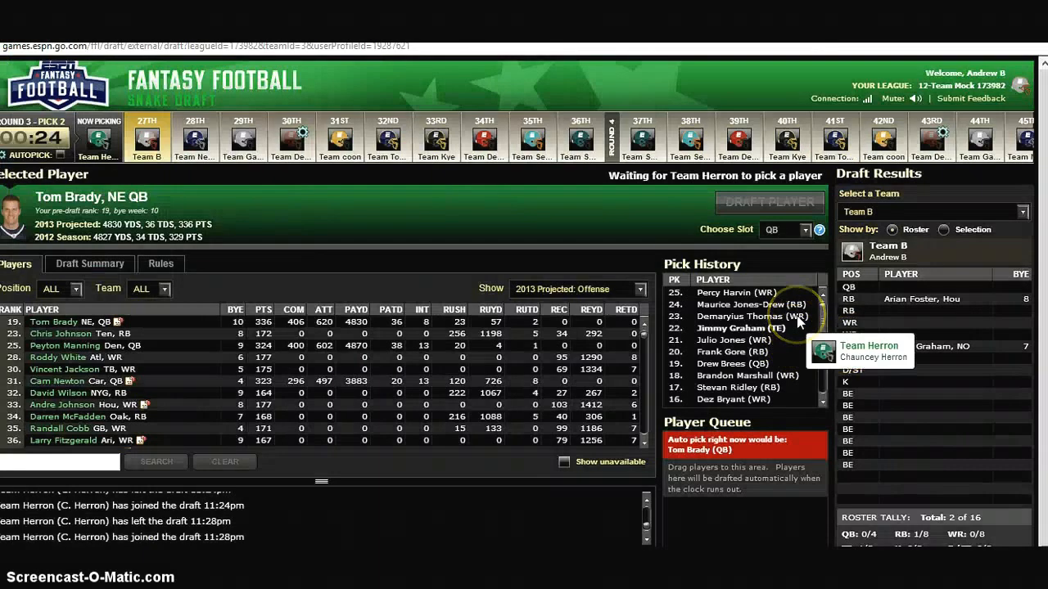
pyautogui.hotkey('alt', 'Tab')
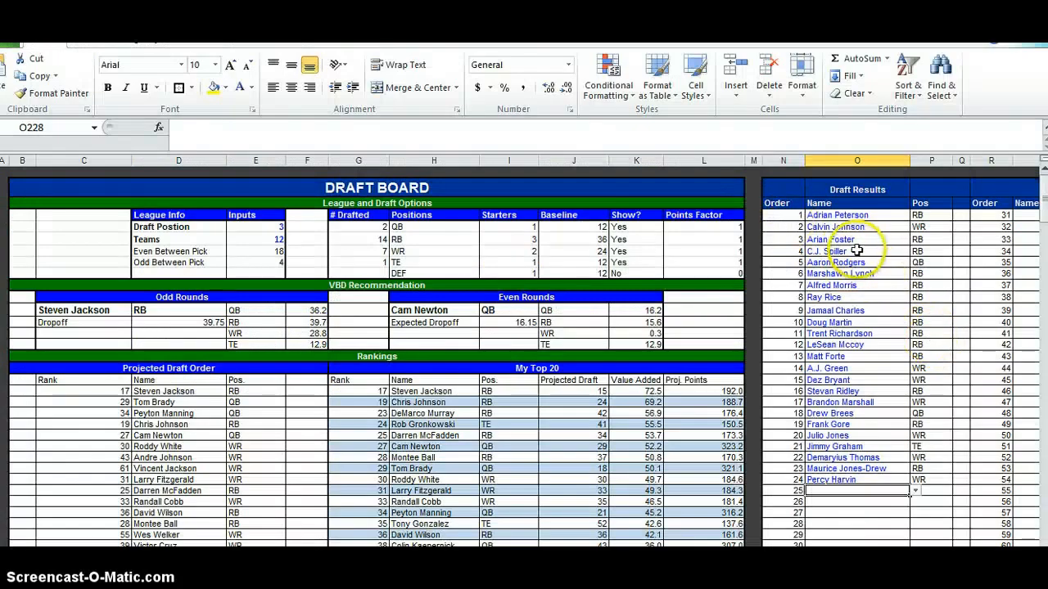
pyautogui.click(855, 227)
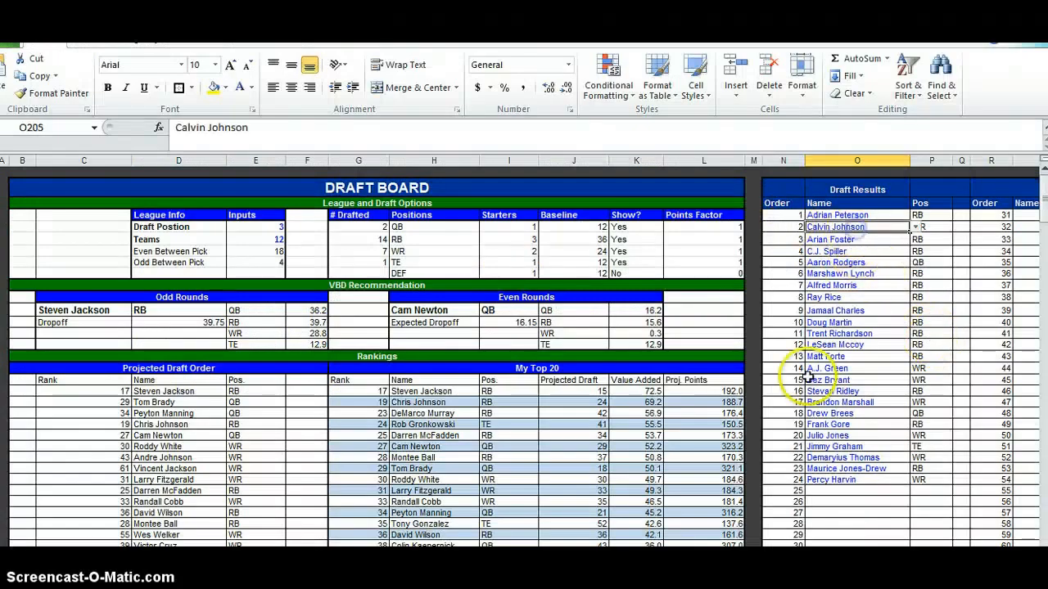
pyautogui.click(854, 271)
pyautogui.click(856, 263)
pyautogui.click(852, 285)
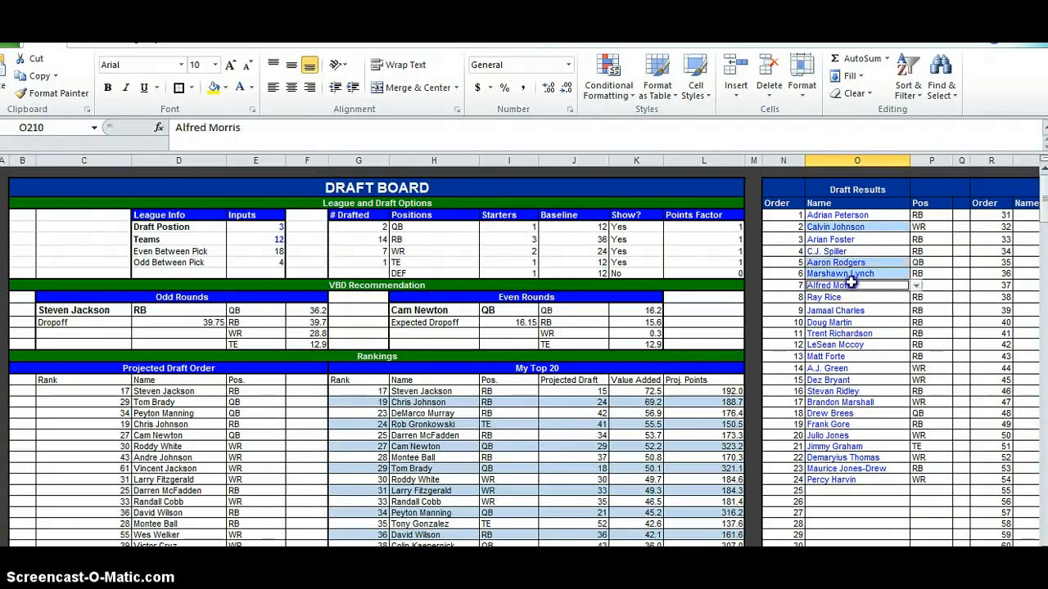
# Check ESPN's pick history and record Roddy White as pick 25 in the Draft Results list
pyautogui.hotkey('alt', 'Tab')
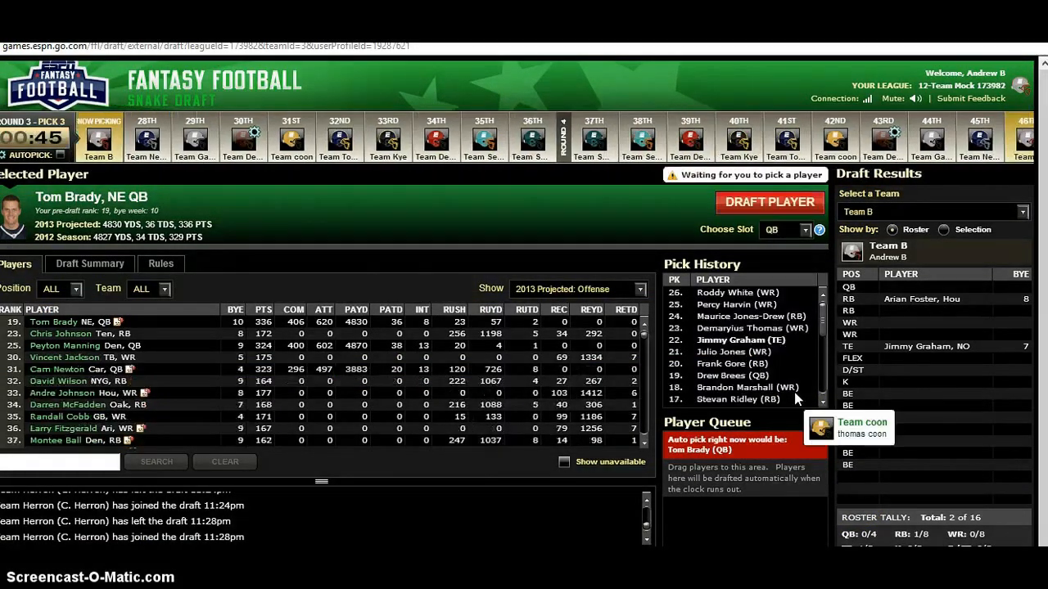
pyautogui.hotkey('alt', 'Tab')
pyautogui.click(914, 491)
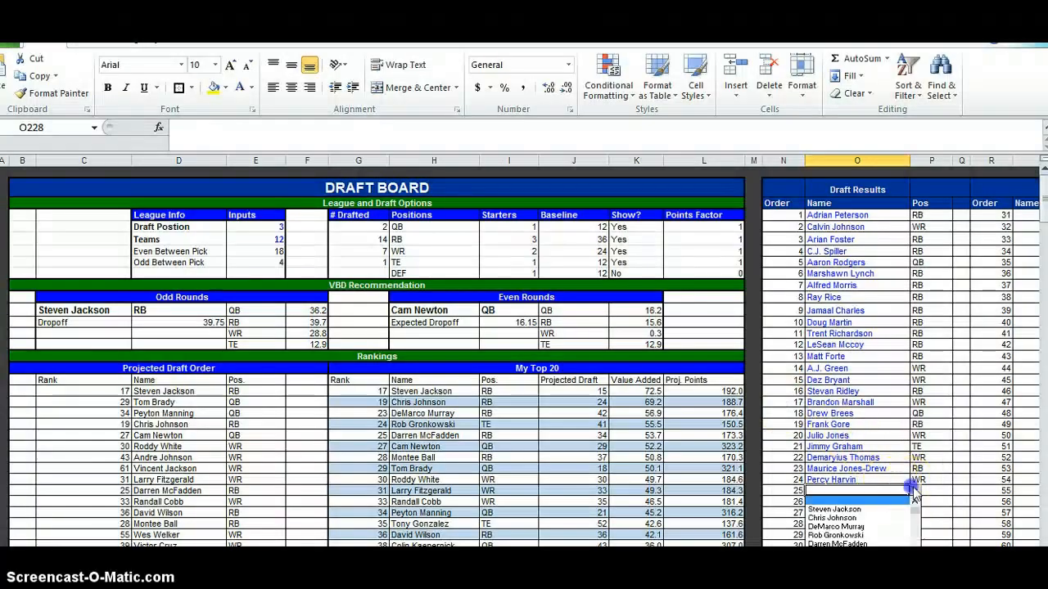
pyautogui.click(908, 507)
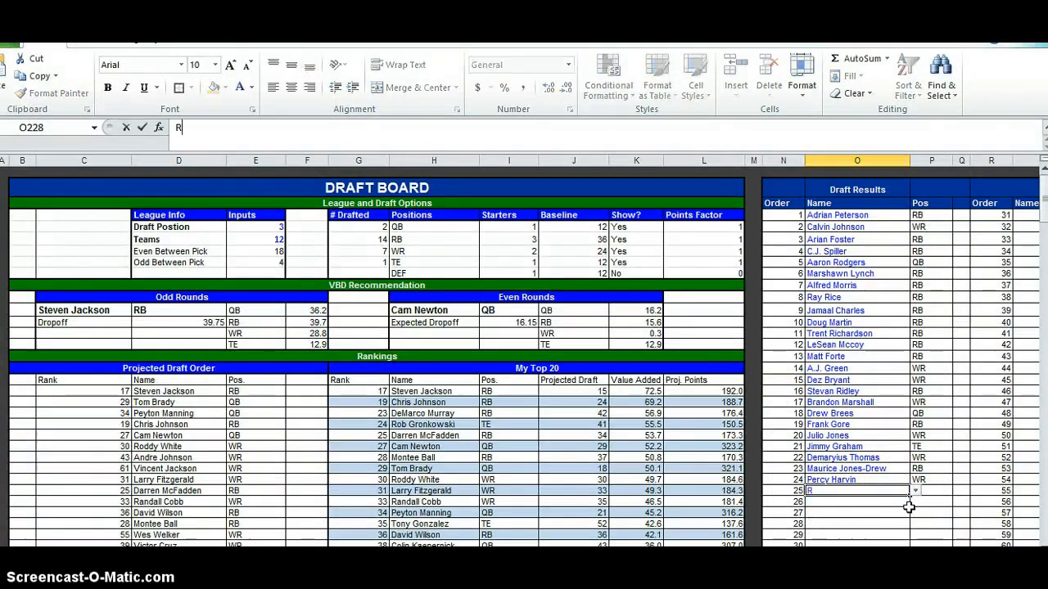
pyautogui.write('Roddy')
pyautogui.press('Return')
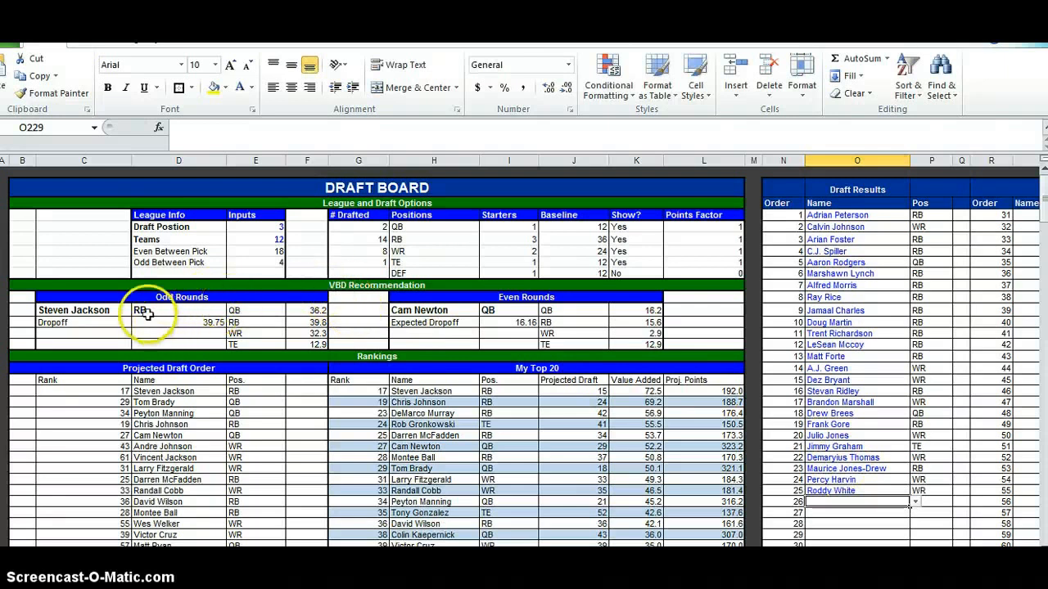
# Compare ESPN's pick history around picks 11 to 20 with the Draft Results list to find the missing player
pyautogui.hotkey('alt', 'Tab')
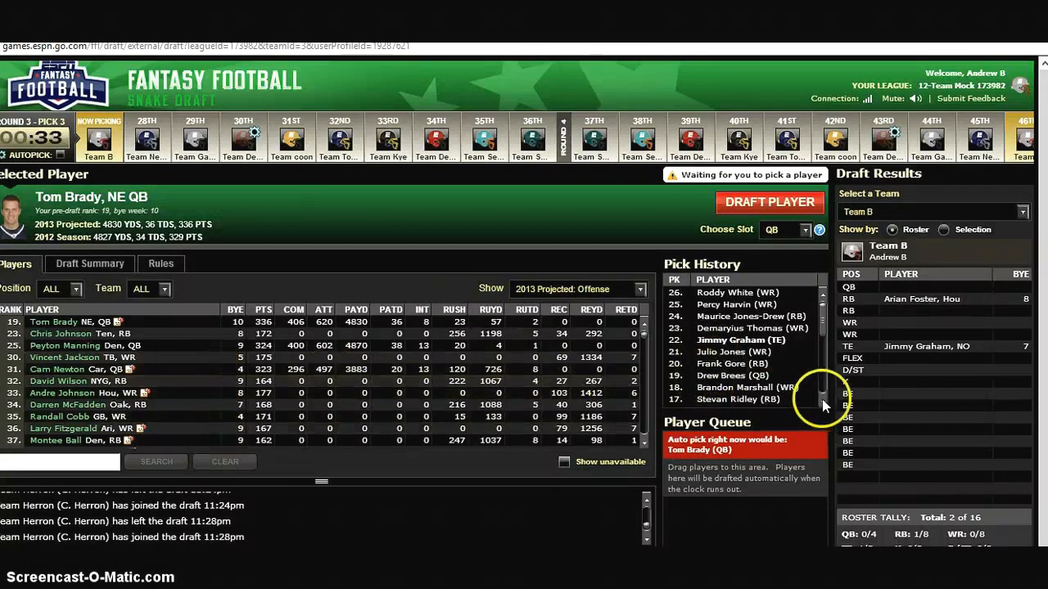
pyautogui.click(823, 400)
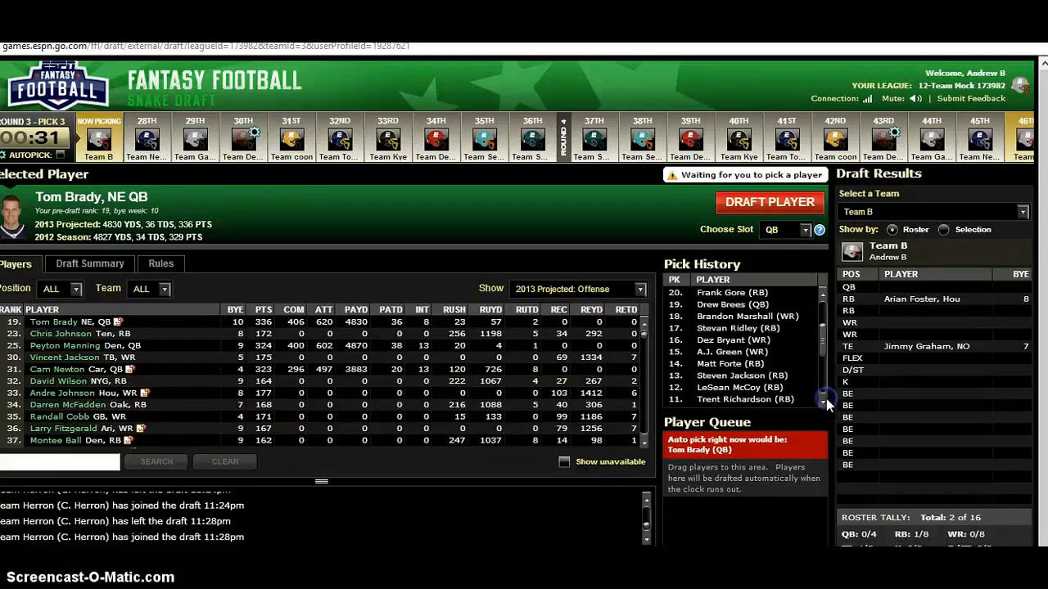
pyautogui.hotkey('alt', 'Tab')
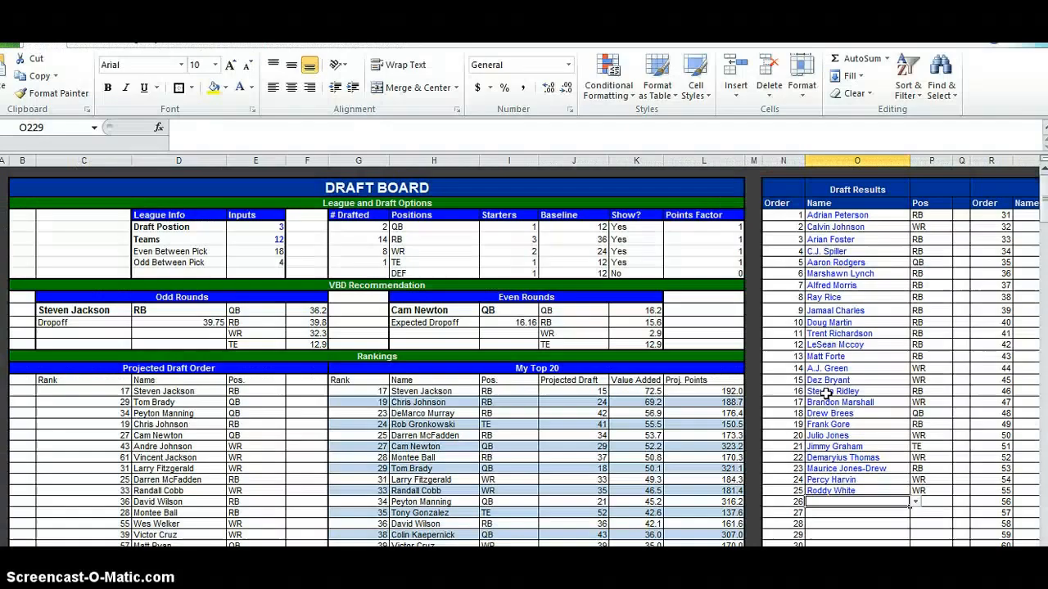
pyautogui.click(875, 361)
pyautogui.hotkey('alt', 'Tab')
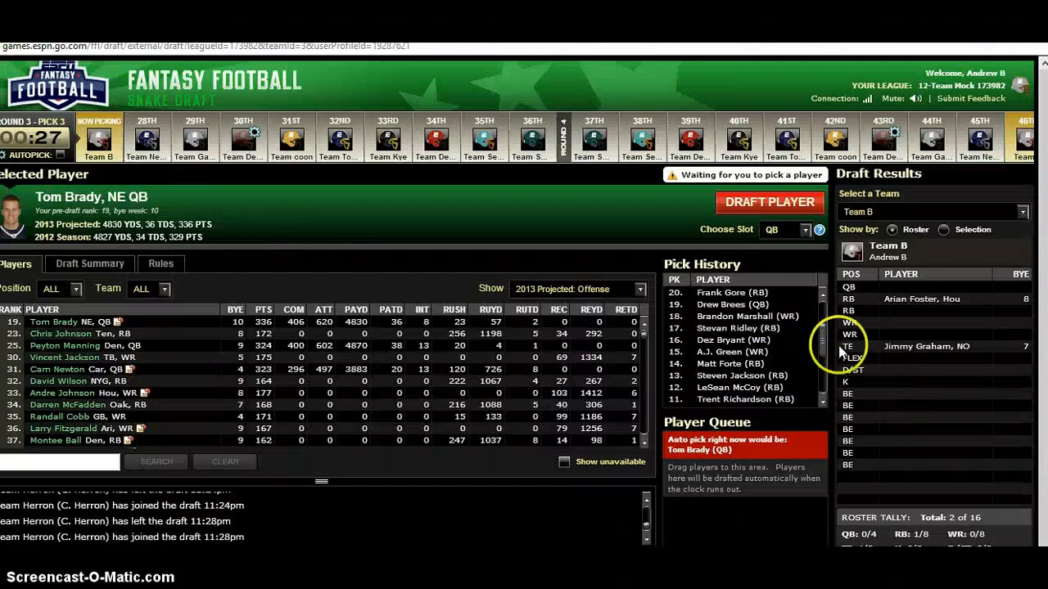
pyautogui.moveTo(821, 329); pyautogui.dragTo(817, 316)
pyautogui.hotkey('alt', 'Tab')
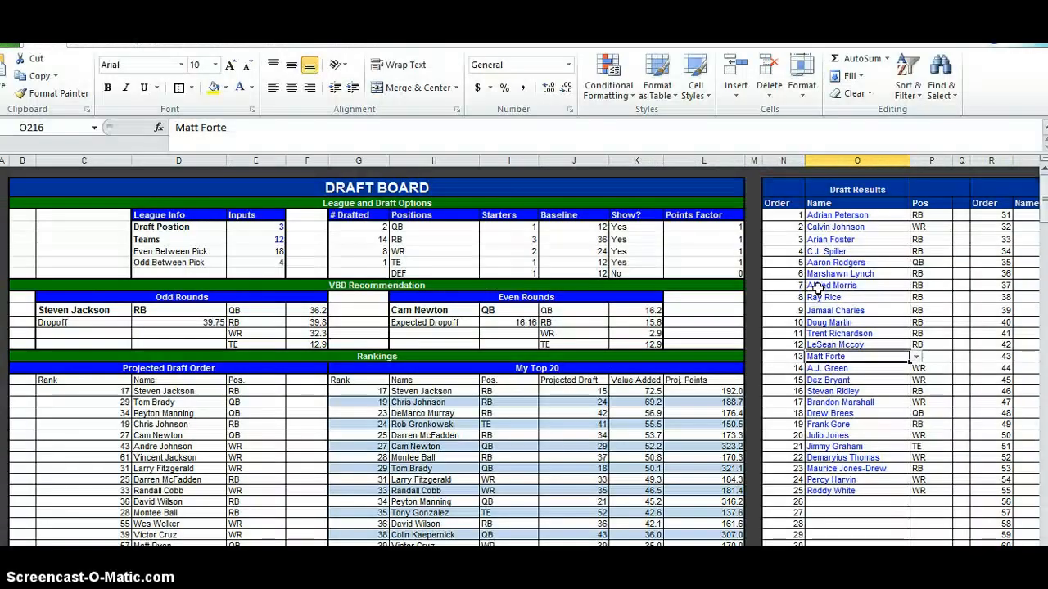
pyautogui.press('Return')
pyautogui.hotkey('alt', 'Tab')
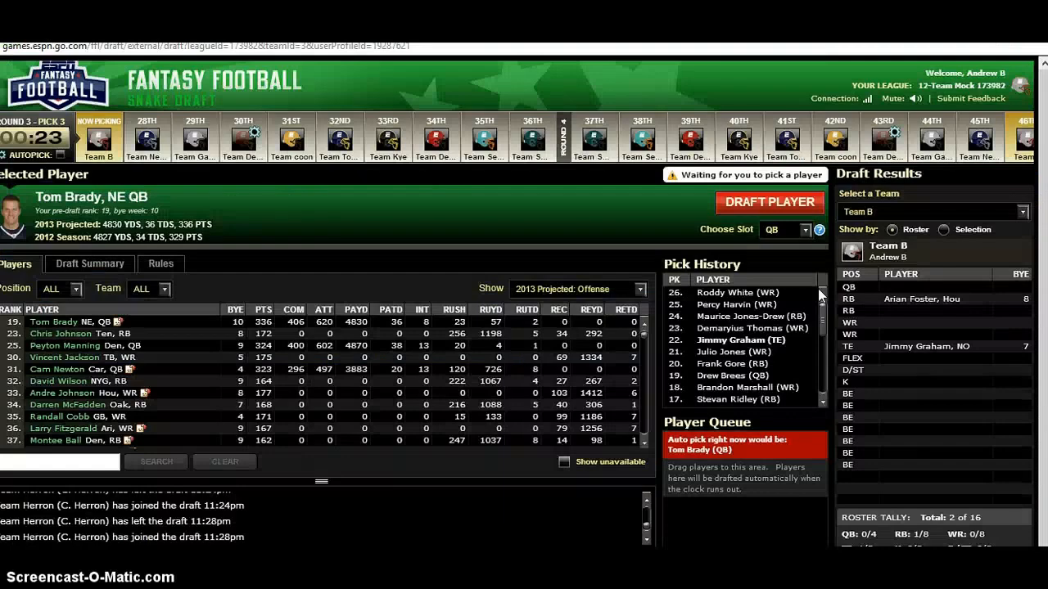
pyautogui.hotkey('alt', 'Tab')
# Shift the Draft Results names from Matt Forte onward down one row and enter Steven Jackson as pick 13
pyautogui.press('Up')
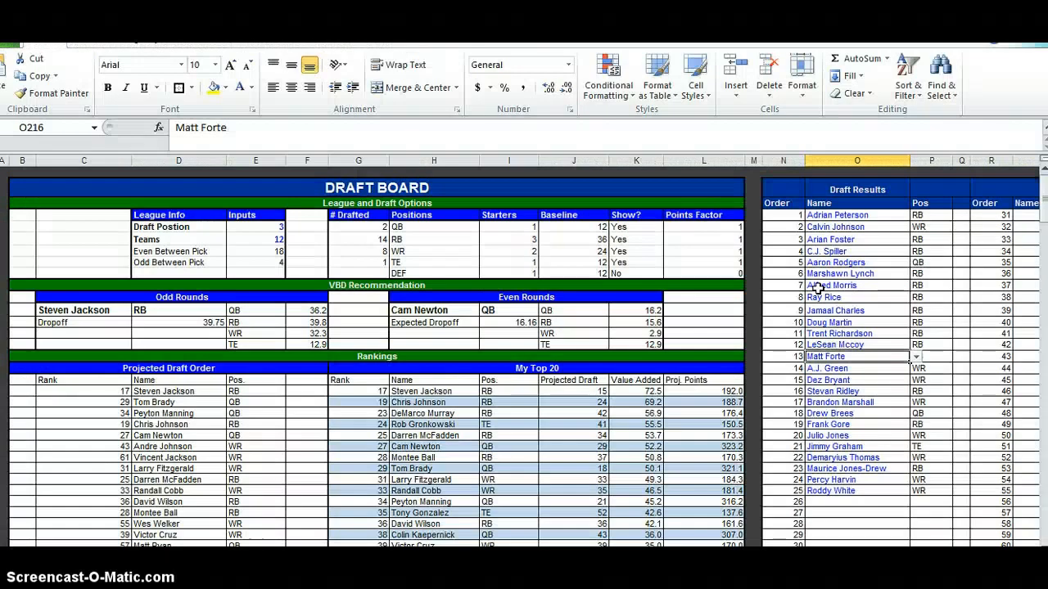
pyautogui.hotkey('ctrl', 'shift', 'Down')
pyautogui.hotkey('ctrl', 'c')
pyautogui.press('Down')
pyautogui.hotkey('ctrl', 'v')
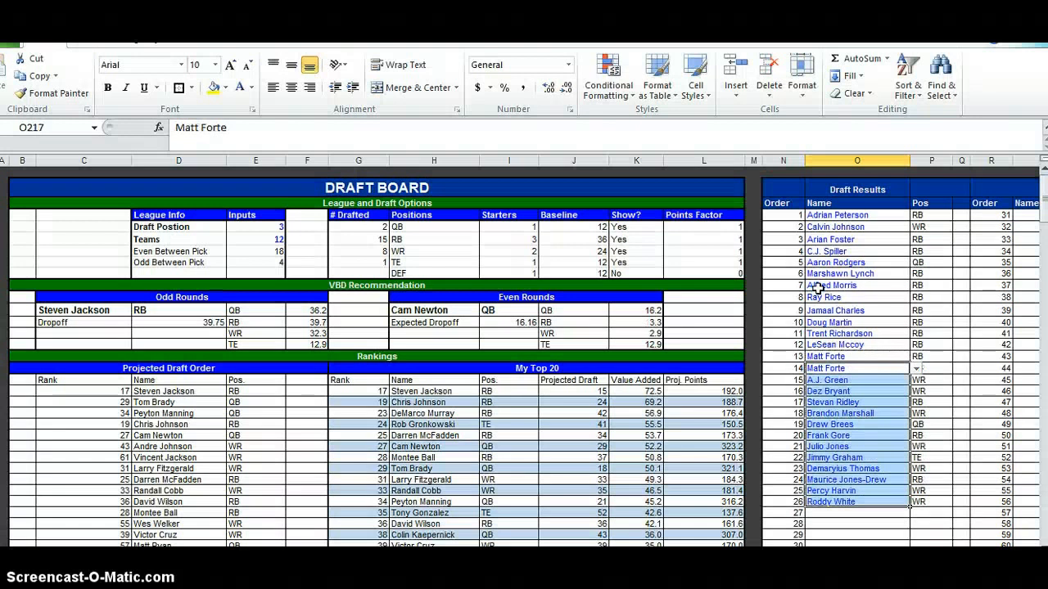
pyautogui.press('Up')
pyautogui.write('Steven')
pyautogui.press('Return')
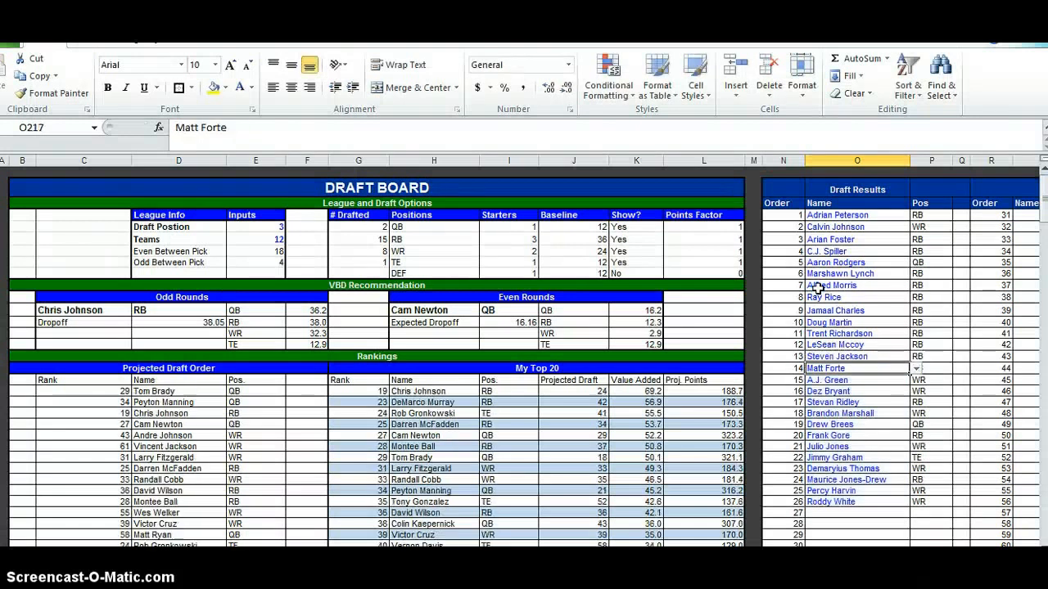
pyautogui.hotkey('ctrl', 'Down')
pyautogui.press('Down')
# Switch to the ESPN draft room and add Chris Johnson to the player queue
pyautogui.hotkey('alt', 'Tab')
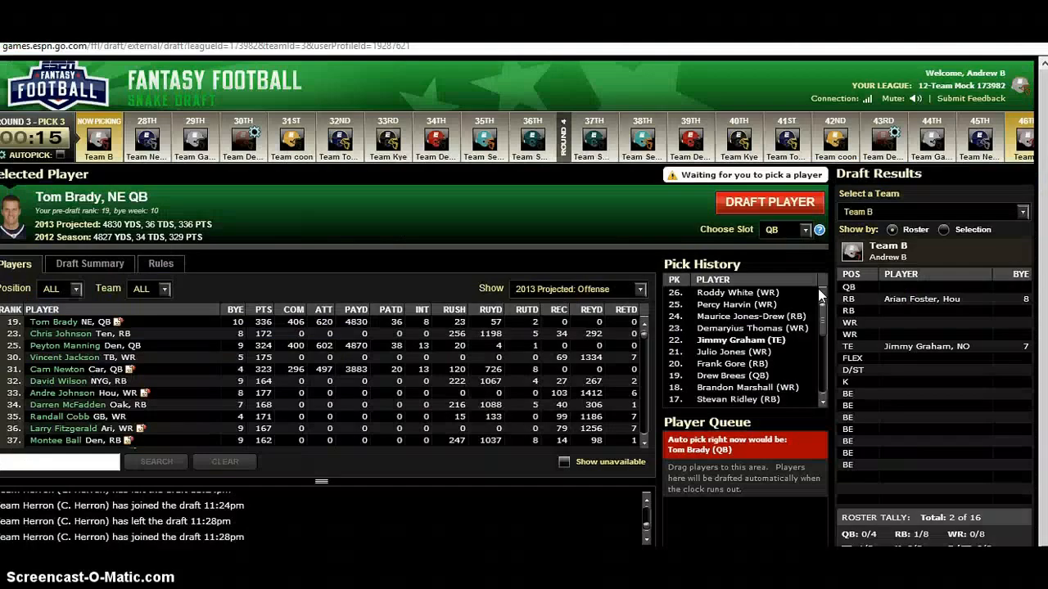
pyautogui.rightClick(319, 338)
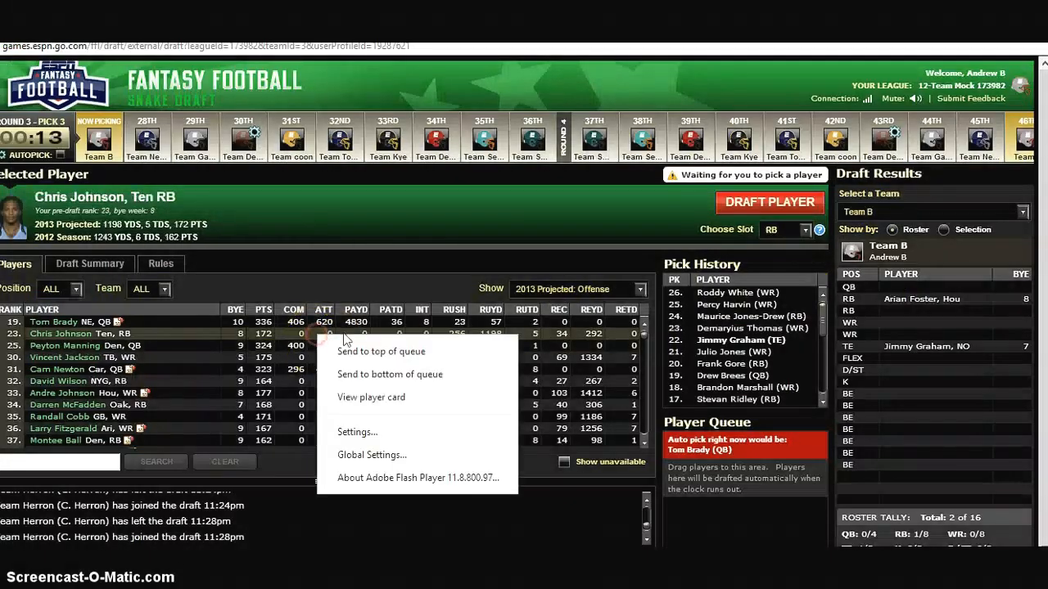
pyautogui.click(353, 344)
pyautogui.click(646, 468)
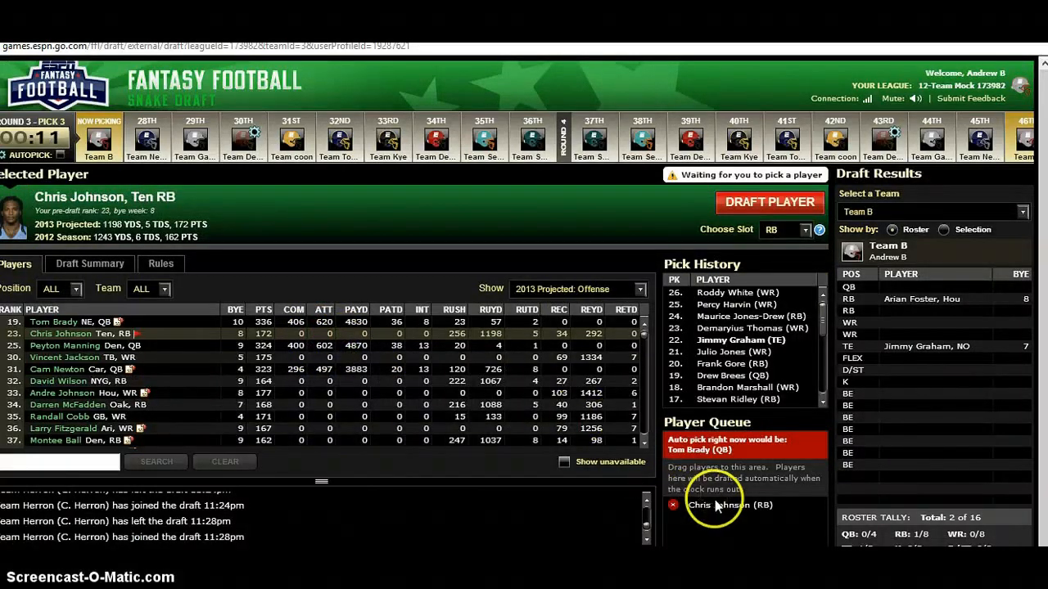
# Check the odd-round dropoff values by position on the Excel draft board and draft Chris Johnson in ESPN
pyautogui.hotkey('alt', 'Tab')
pyautogui.moveTo(312, 314); pyautogui.dragTo(311, 338)
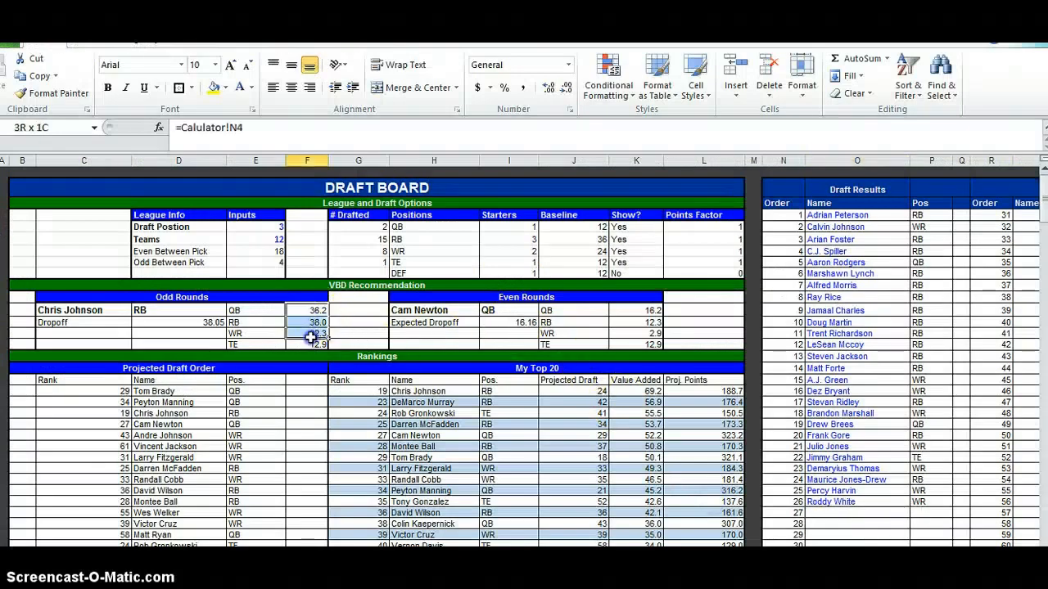
pyautogui.hotkey('alt', 'Tab')
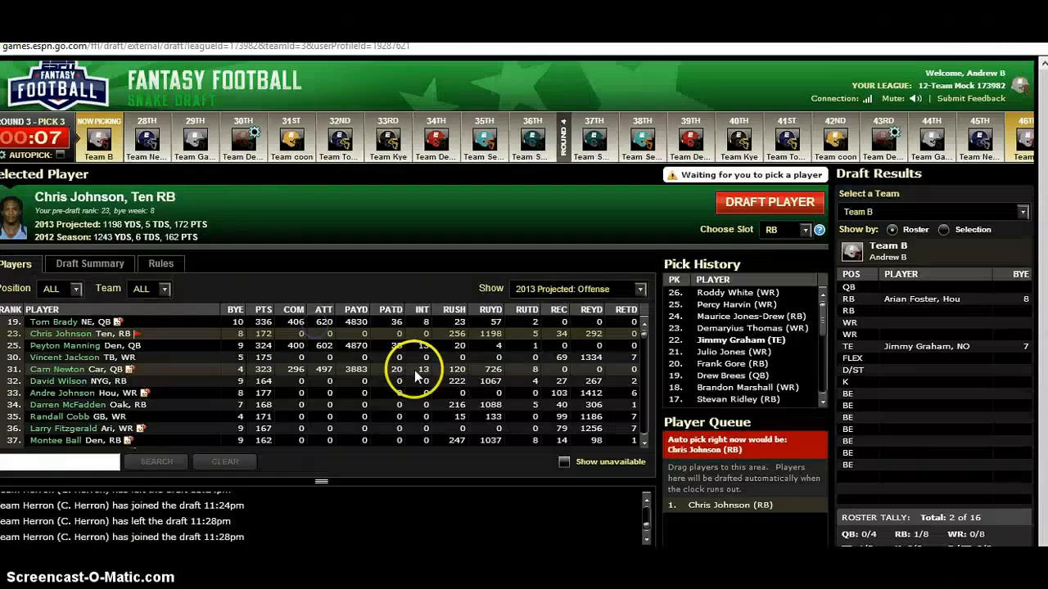
pyautogui.click(799, 203)
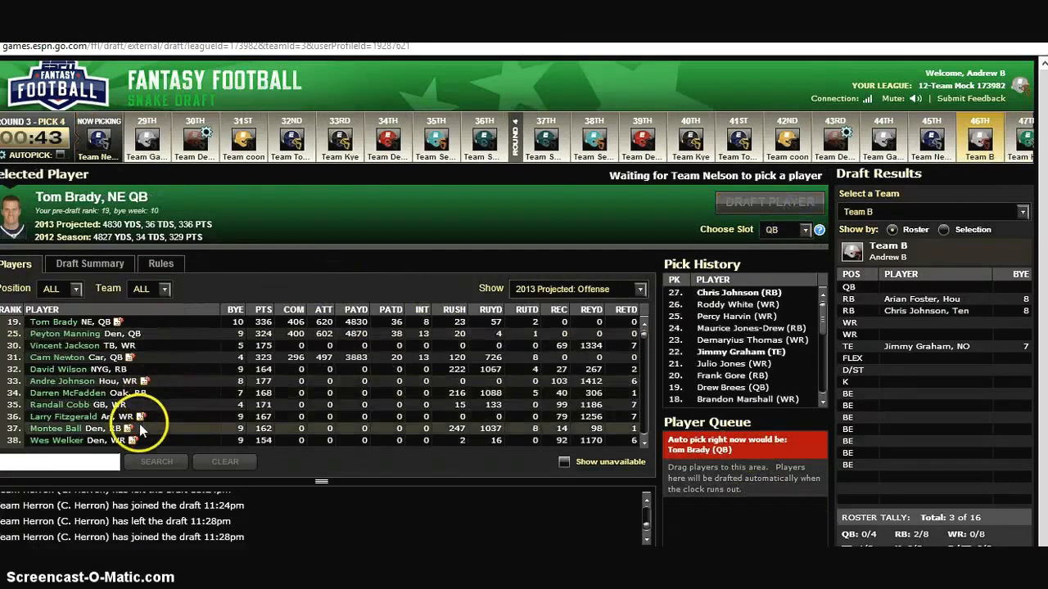
# Look through ESPN's available players and compare the projections of quarterbacks Cam Newton, Tom Brady and Peyton Manning
pyautogui.scroll(-6, 642, 441)
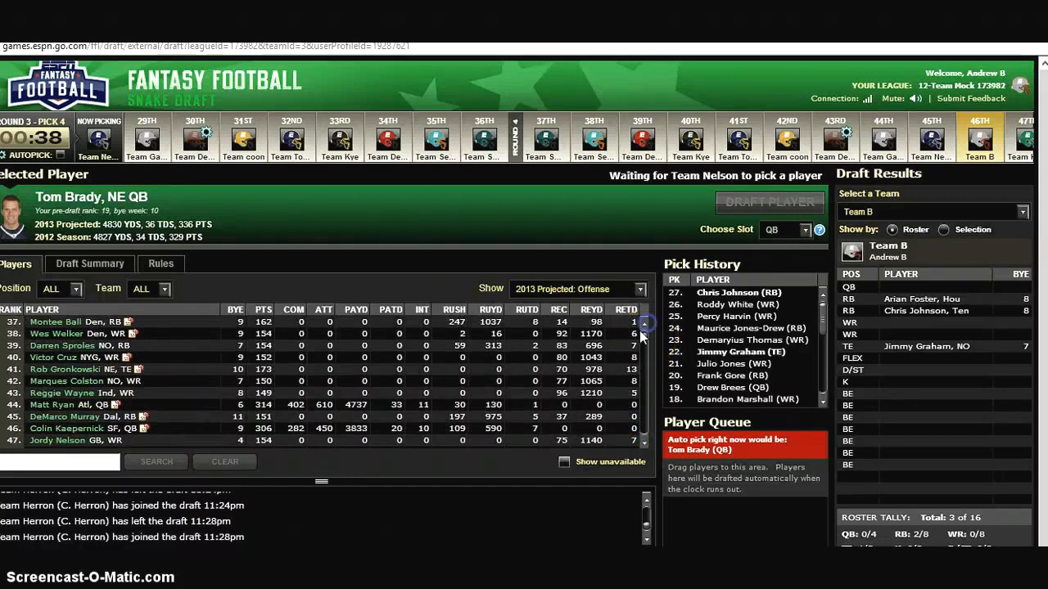
pyautogui.scroll(6, 650, 321)
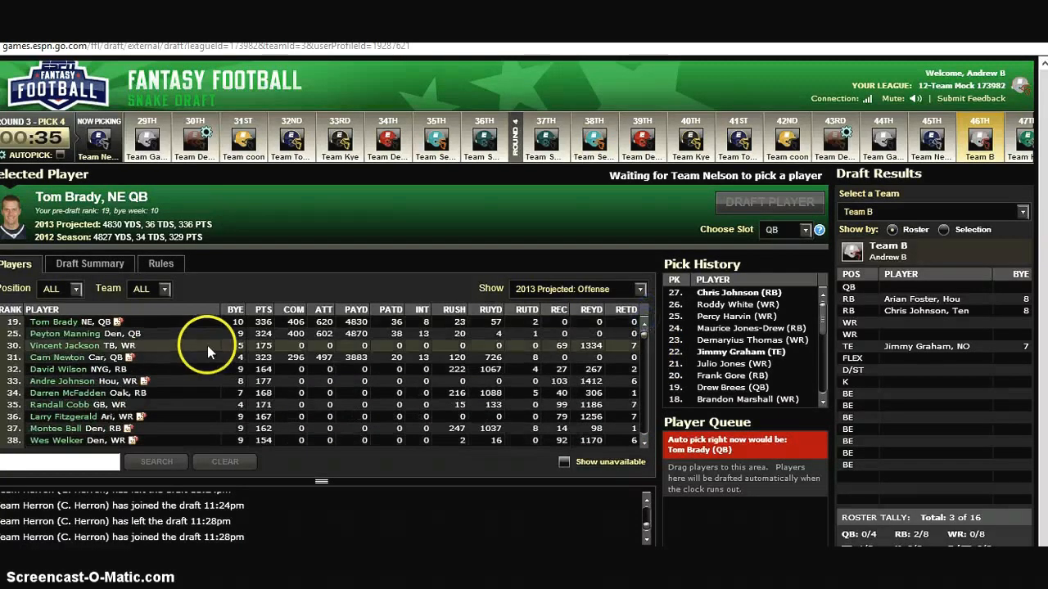
pyautogui.click(185, 358)
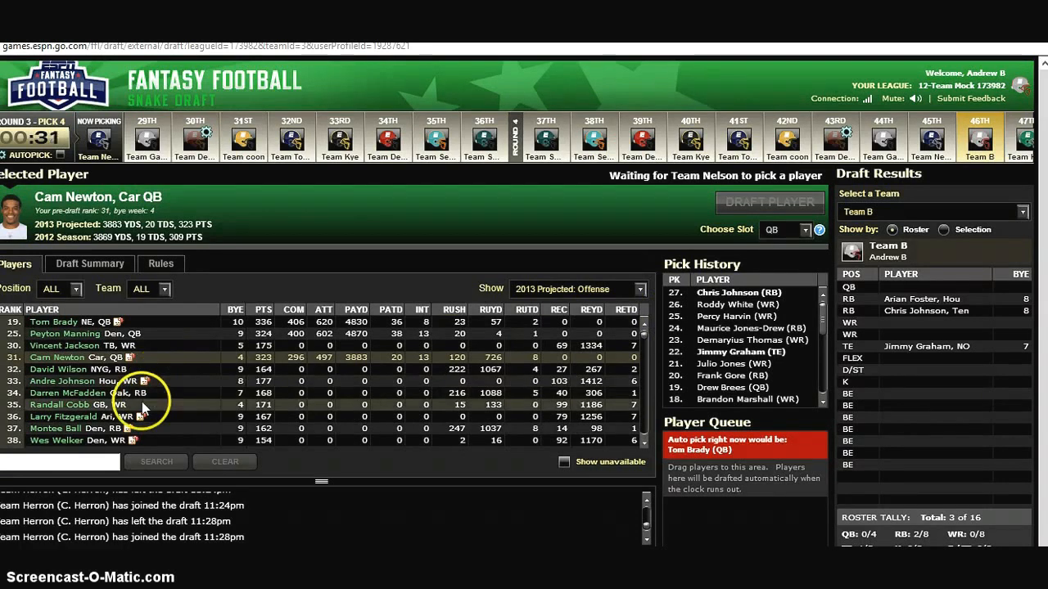
pyautogui.click(146, 325)
pyautogui.click(144, 334)
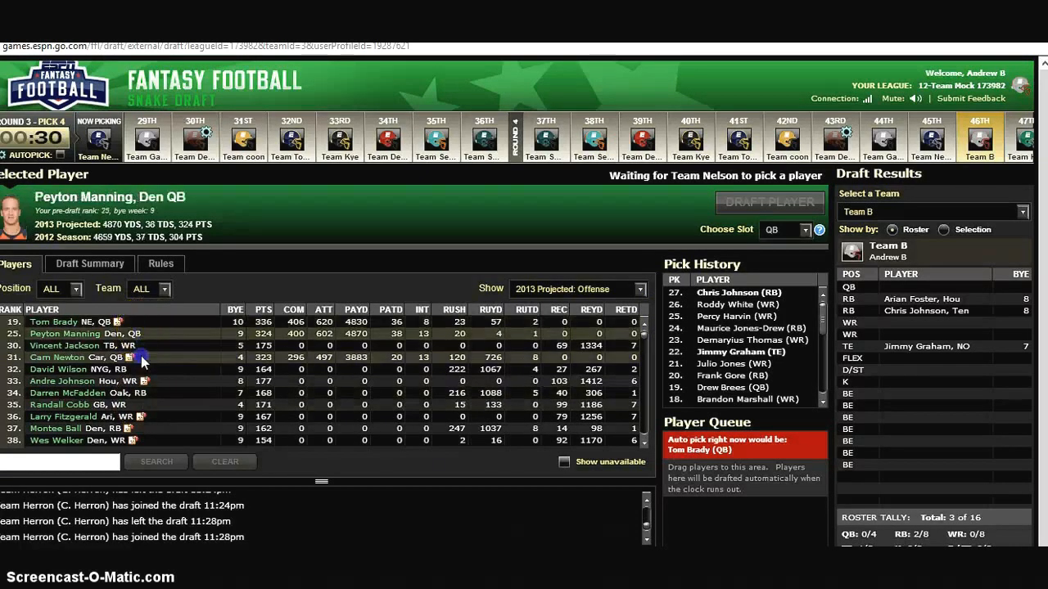
pyautogui.click(141, 356)
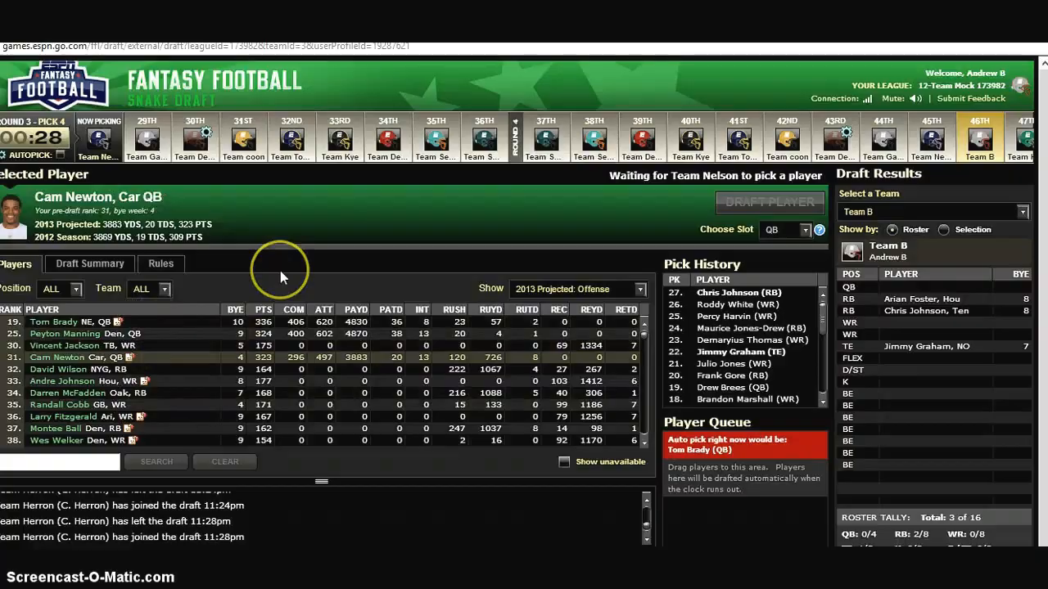
# Check the ESPN roster and record Chris Johnson as pick 27 in the Excel Draft Results list
pyautogui.hotkey('alt', 'Tab')
pyautogui.hotkey('alt', 'Tab')
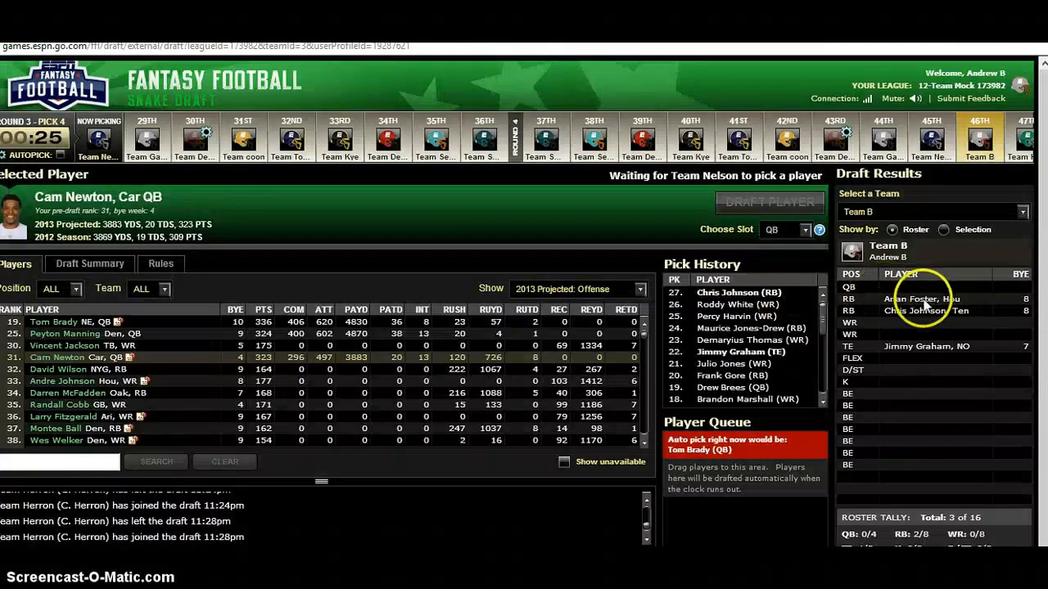
pyautogui.hotkey('alt', 'Tab')
pyautogui.hotkey('alt', 'Tab')
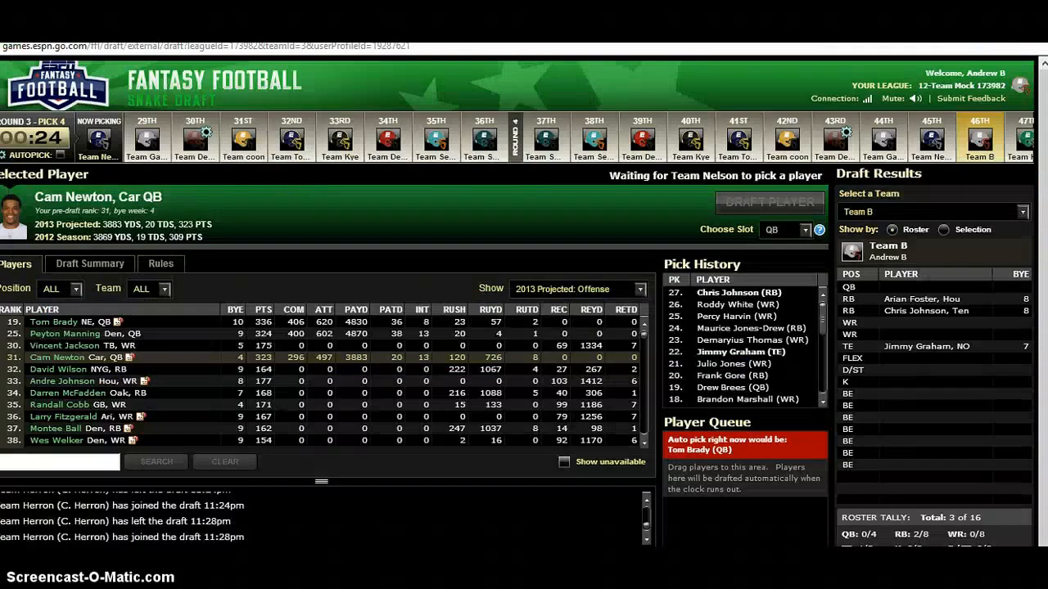
pyautogui.hotkey('alt', 'Tab')
pyautogui.write('Ch')
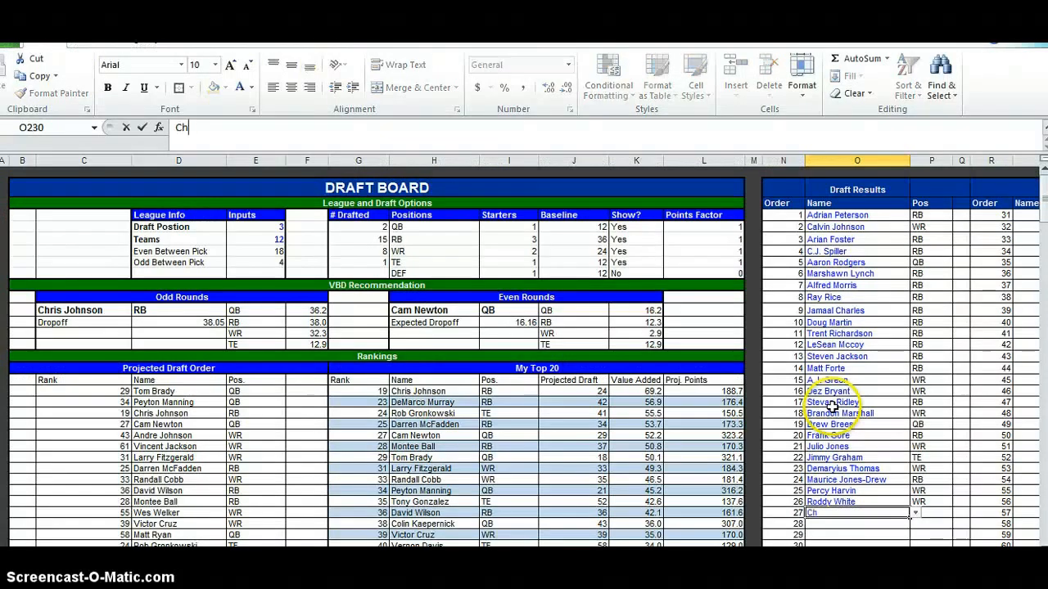
pyautogui.write('ris Johnson')
pyautogui.press('Return')
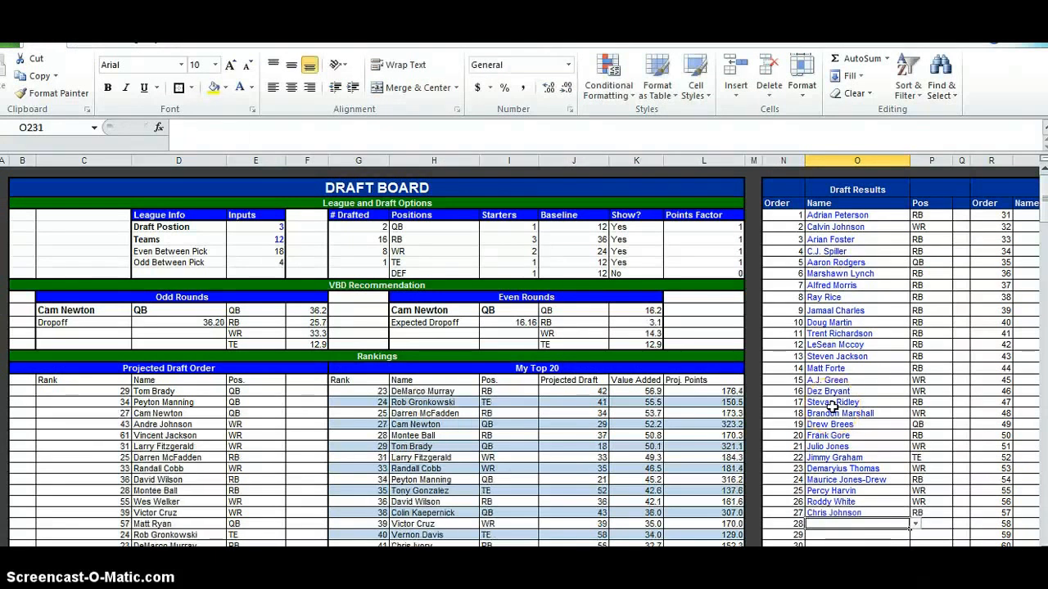
# Review the Results table and My Team's starting lineup and Starting PPG on the team sheet, and return to the top of the draft board
pyautogui.scroll(-7, 701, 440)
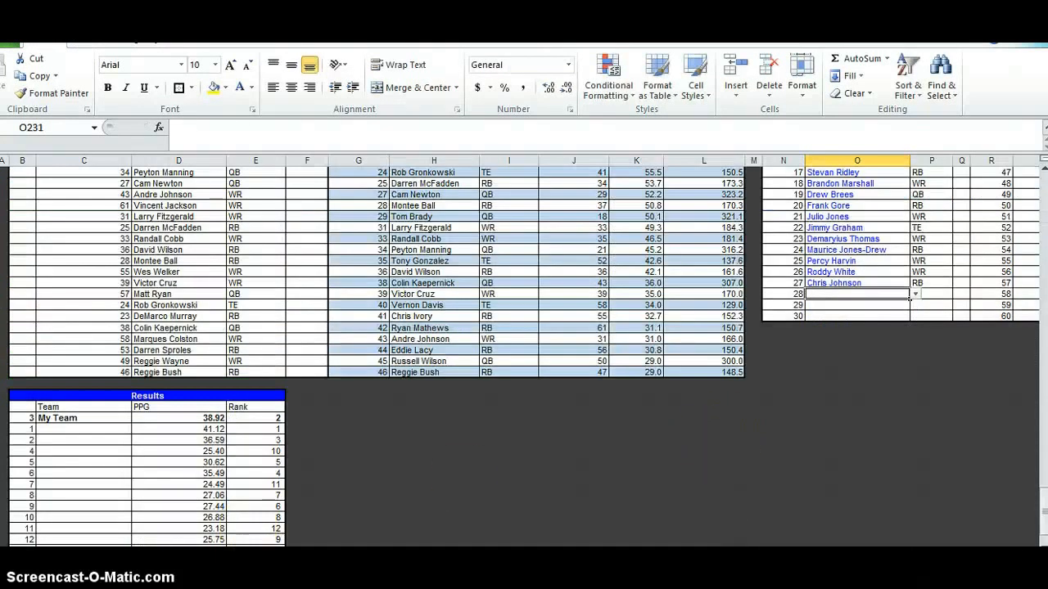
pyautogui.scroll(-2, 423, 467)
pyautogui.hotkey('ctrl', 'pagedown')
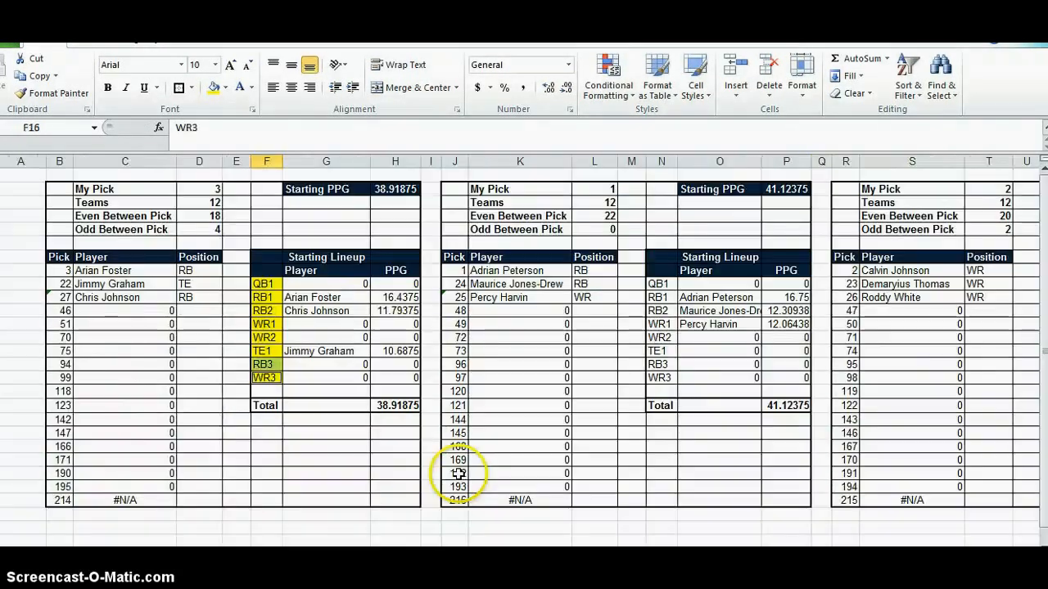
pyautogui.click(344, 311)
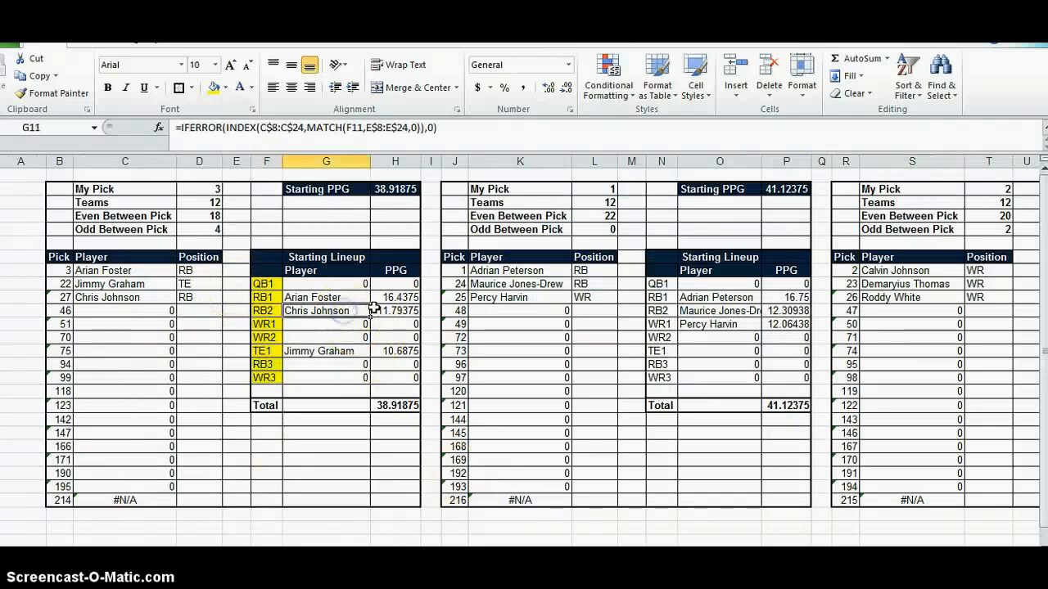
pyautogui.click(344, 350)
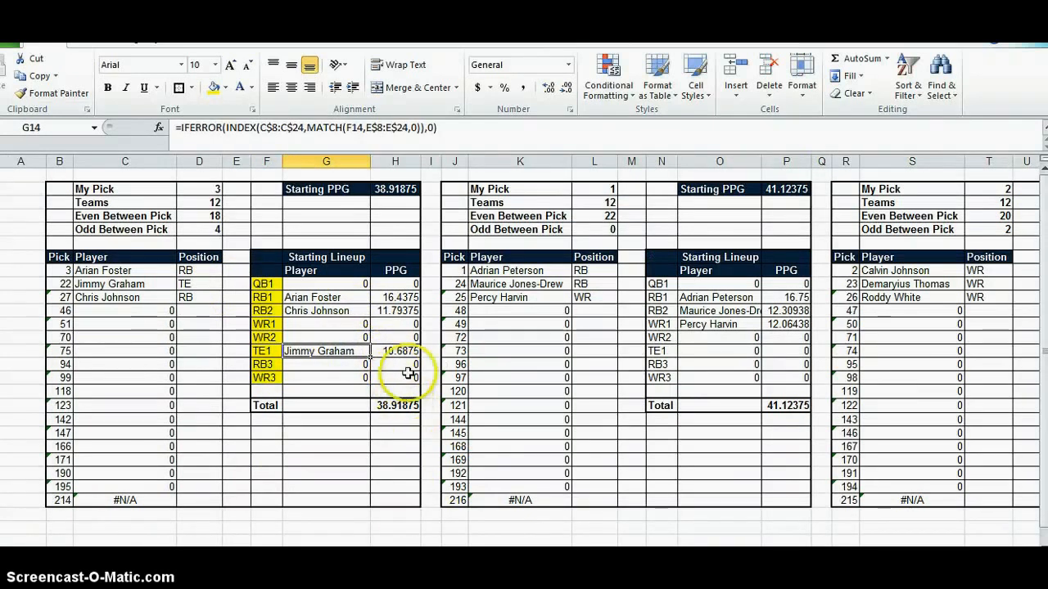
pyautogui.click(399, 189)
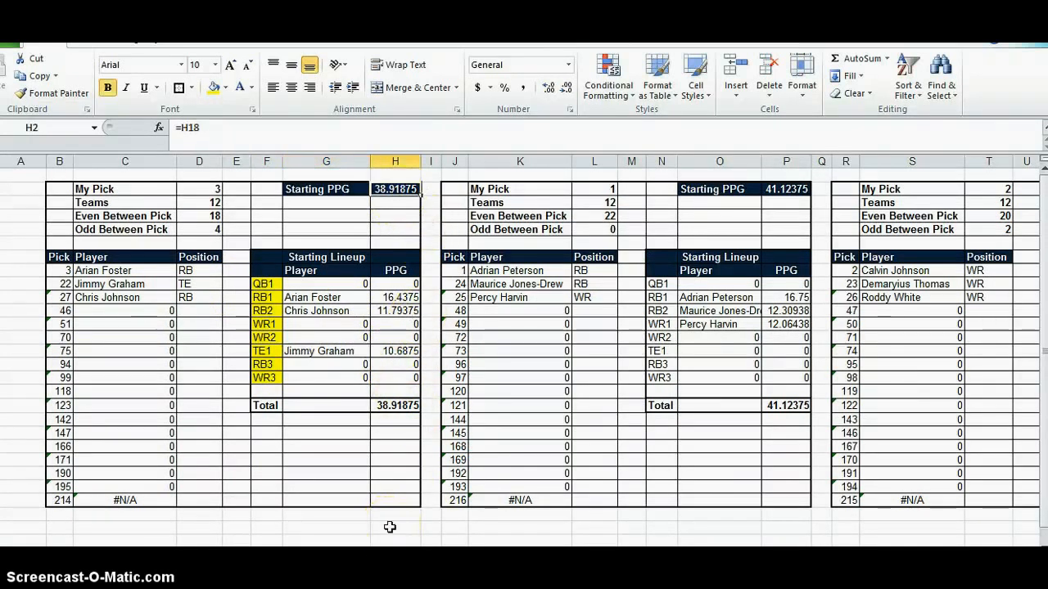
pyautogui.hotkey('ctrl', 'pageup')
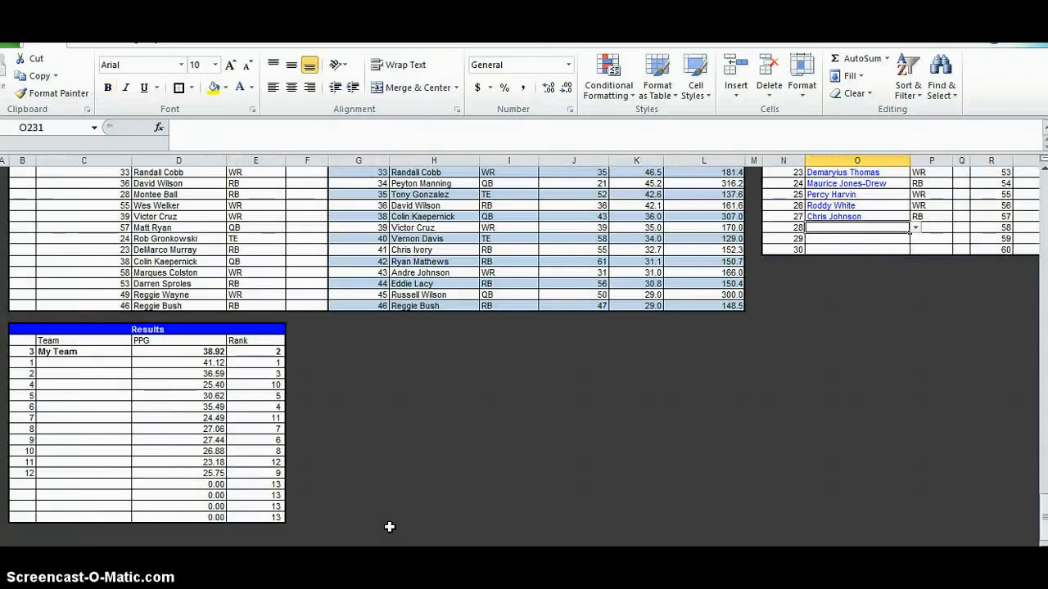
pyautogui.hotkey('ctrl', 'Home')
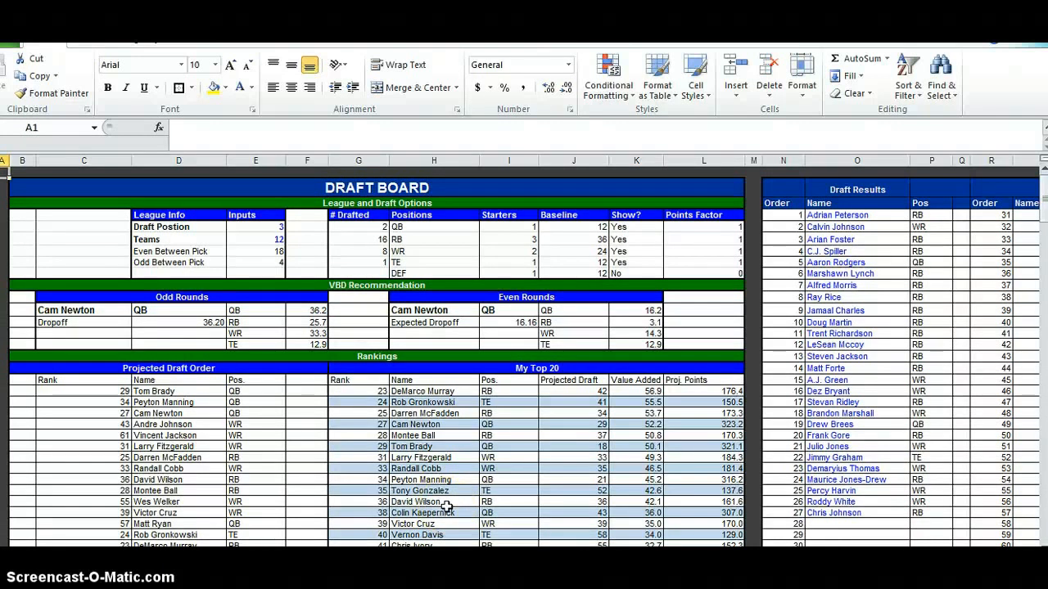
# Check the draft's progress in ESPN and set the RB Points Factor on the Excel draft board to 0.6
pyautogui.hotkey('alt', 'Tab')
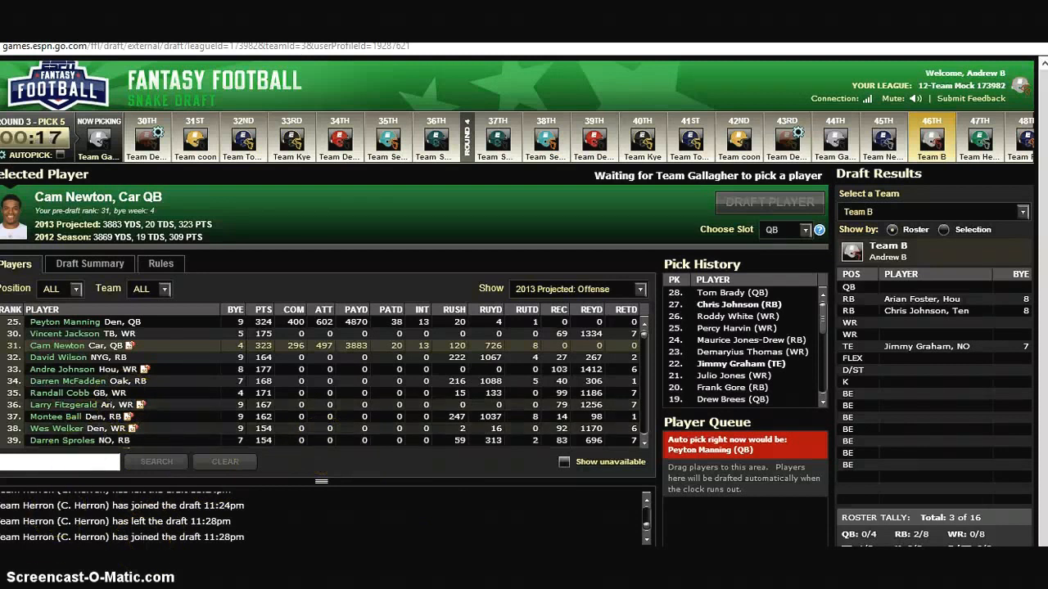
pyautogui.hotkey('alt', 'Tab')
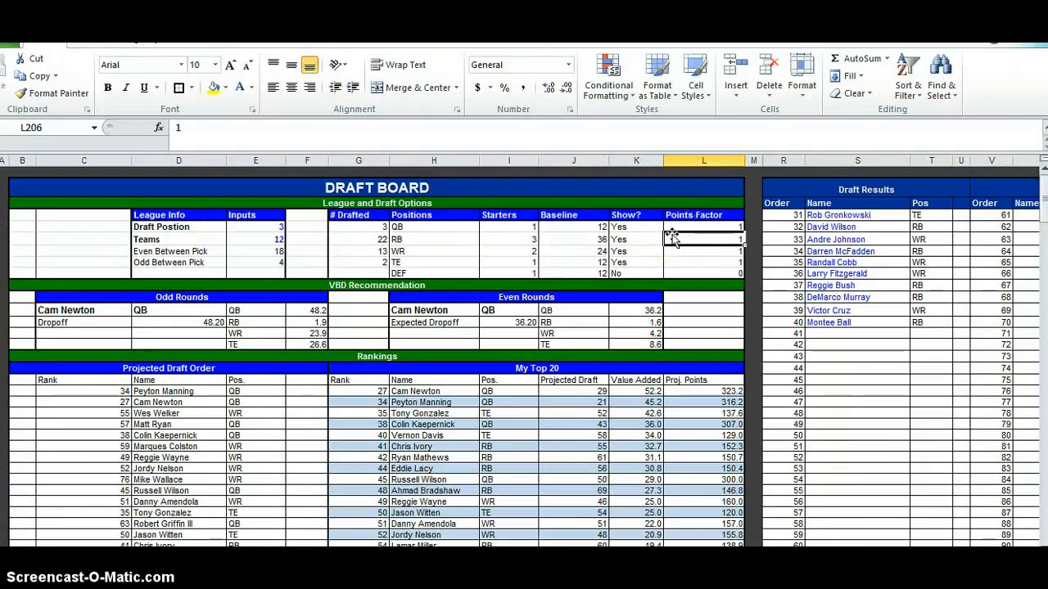
pyautogui.write('.')
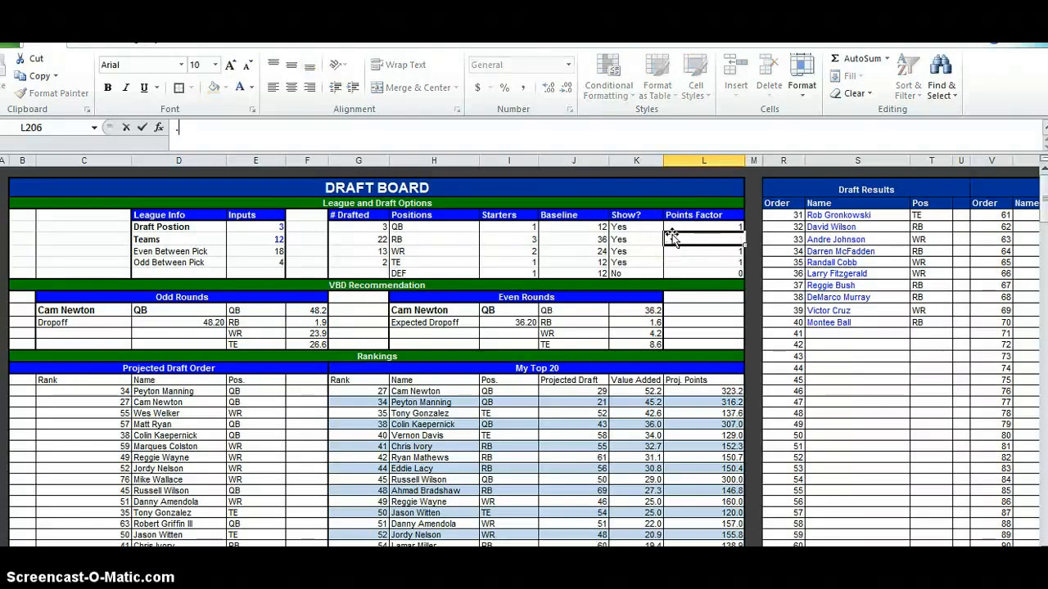
pyautogui.write('6')
pyautogui.press('Return')
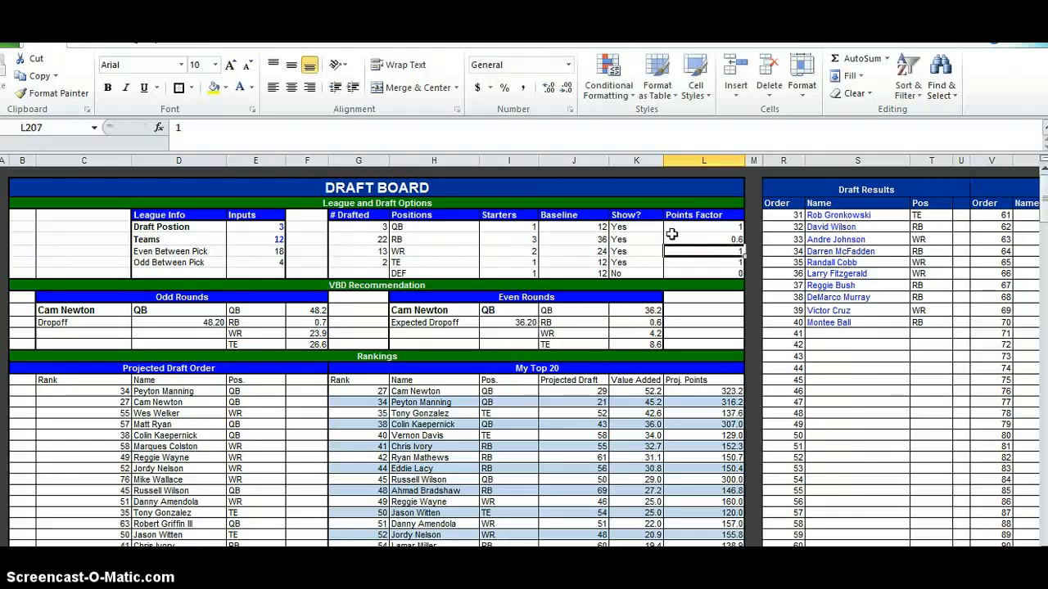
# Check ESPN's Pick History and record Wes Welker as pick 41 in the Excel Draft Results list
pyautogui.press('Right')
pyautogui.press('Right')
pyautogui.press('Right')
pyautogui.press('Down')
pyautogui.press('Down')
pyautogui.press('Down')
pyautogui.press('Down')
pyautogui.press('Down')
pyautogui.press('Down')
pyautogui.hotkey('alt', 'Tab')
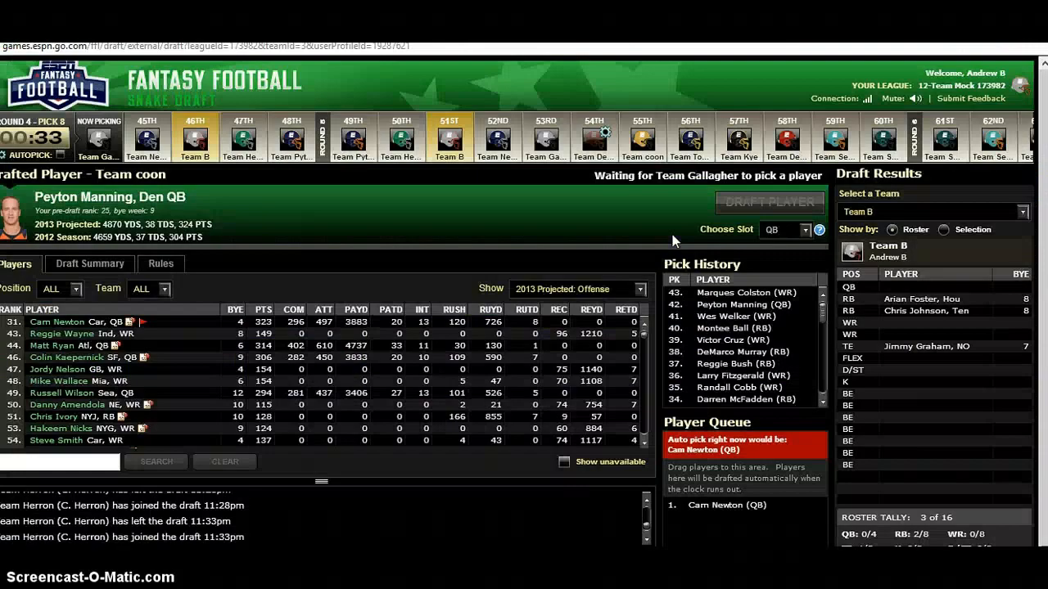
pyautogui.hotkey('alt', 'Tab')
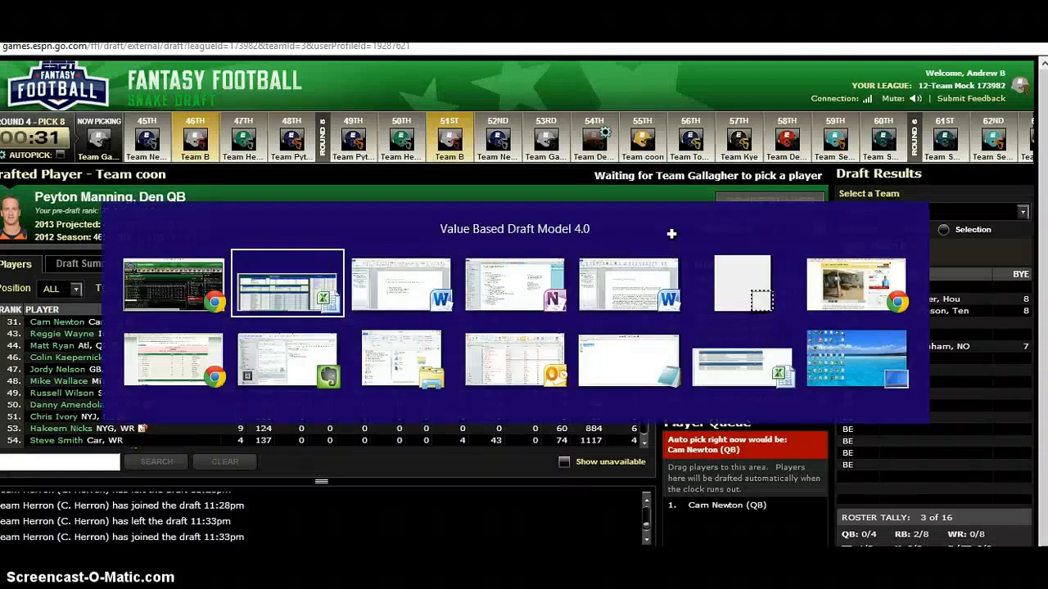
pyautogui.hotkey('alt', 'Tab')
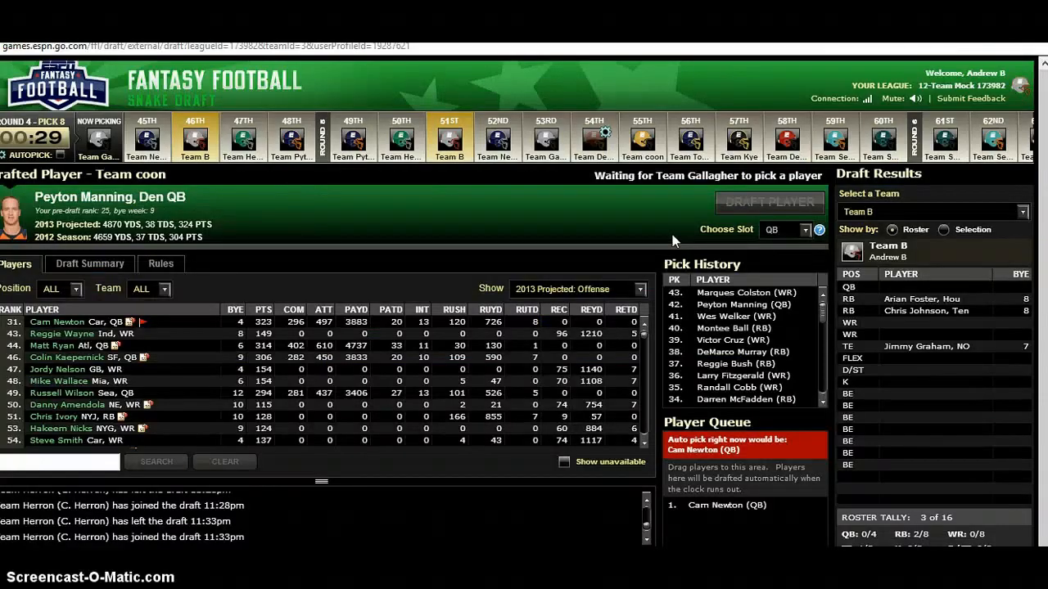
pyautogui.hotkey('alt', 'Tab')
pyautogui.write('W')
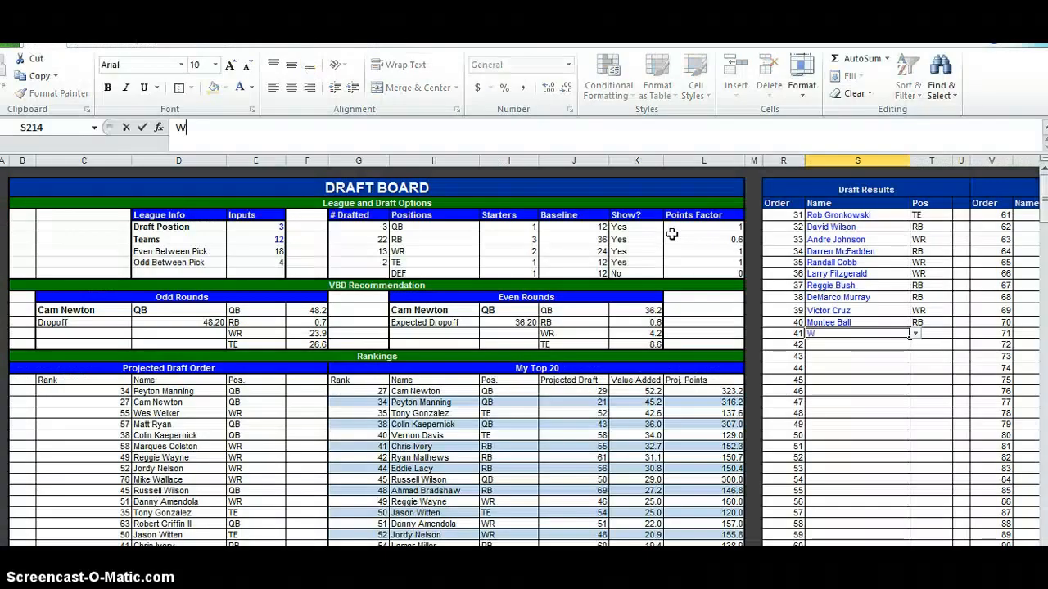
pyautogui.write('es')
pyautogui.press('Return')
# Record Peyton Manning, Marques Colston and Mike Wallace as picks 42 to 44 in Draft Results, following ESPN's Pick History
pyautogui.hotkey('alt', 'Tab')
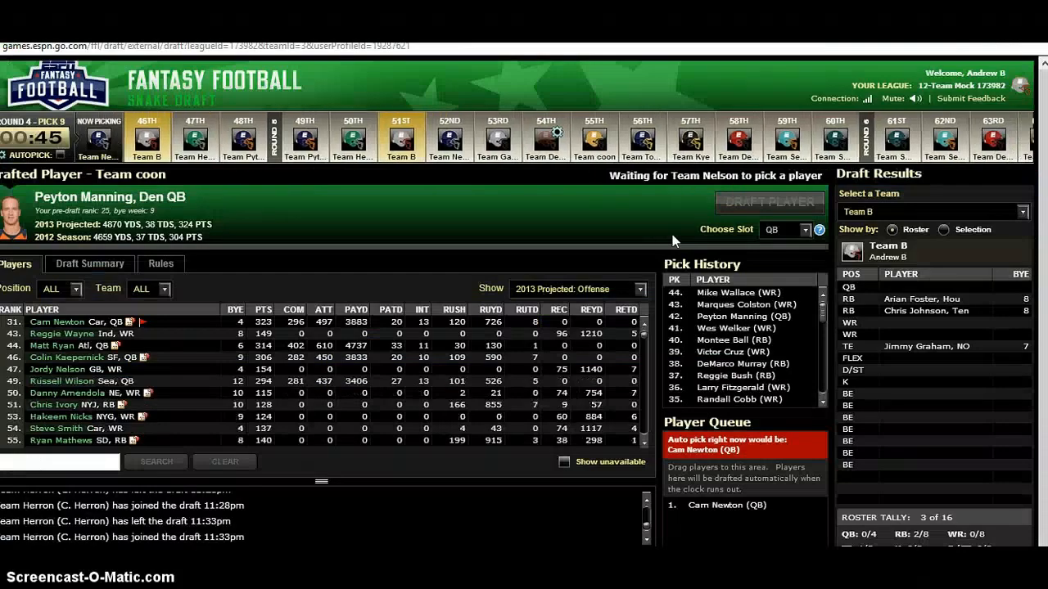
pyautogui.hotkey('alt', 'Tab')
pyautogui.write('Pey')
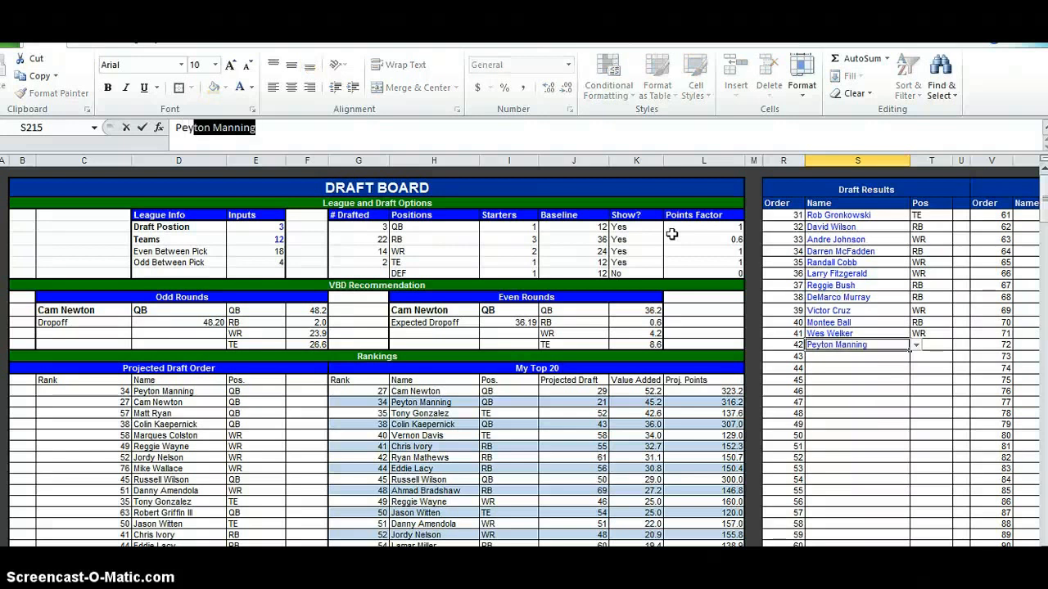
pyautogui.press('Return')
pyautogui.hotkey('alt', 'Tab')
pyautogui.hotkey('alt', 'Tab')
pyautogui.write('Marq')
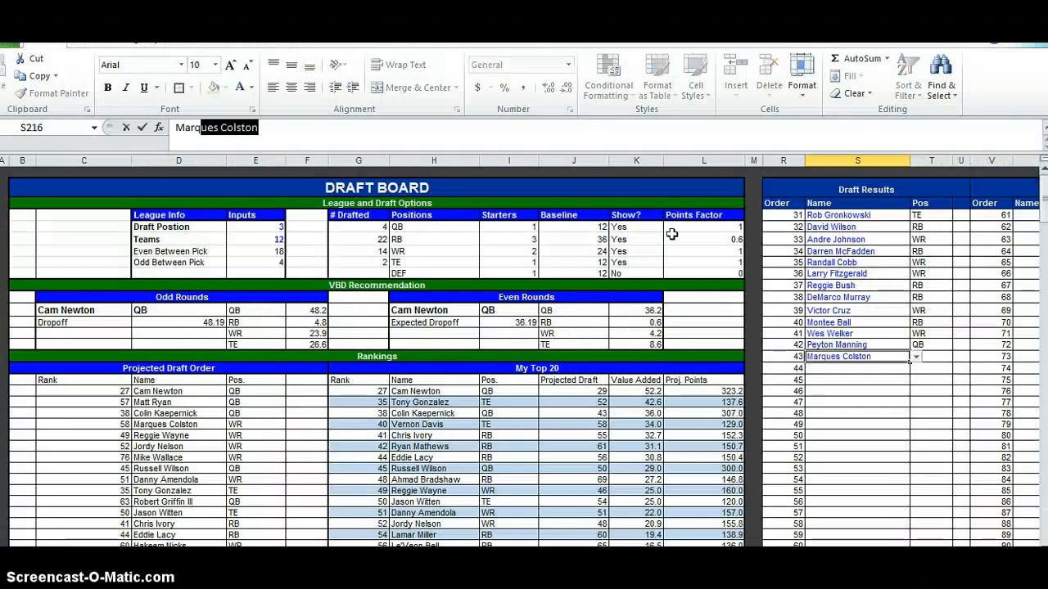
pyautogui.press('Return')
pyautogui.hotkey('alt', 'Tab')
pyautogui.hotkey('alt', 'Tab')
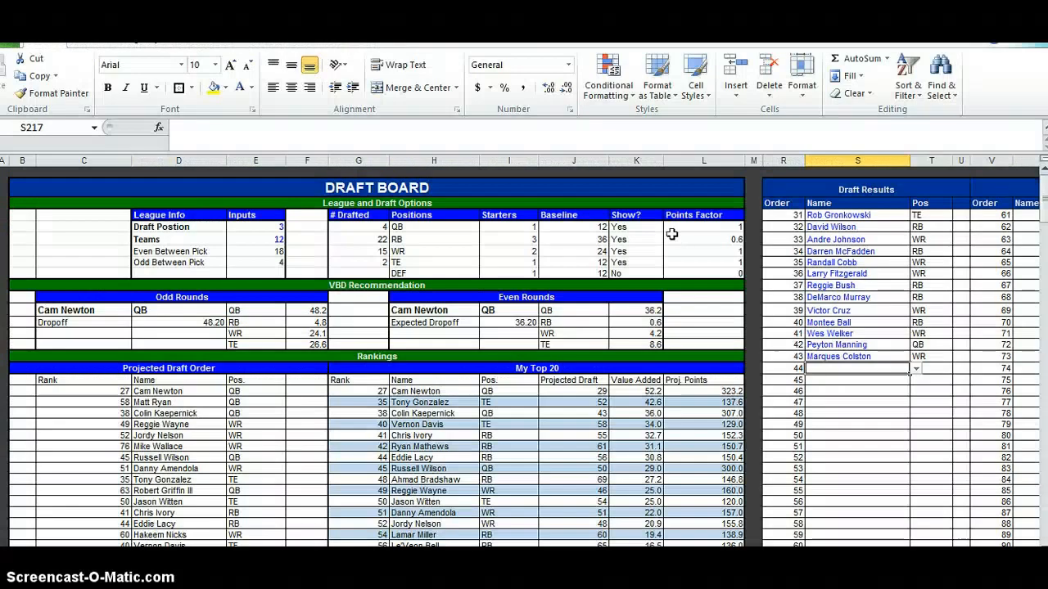
pyautogui.write('Mike Wallace')
pyautogui.press('Return')
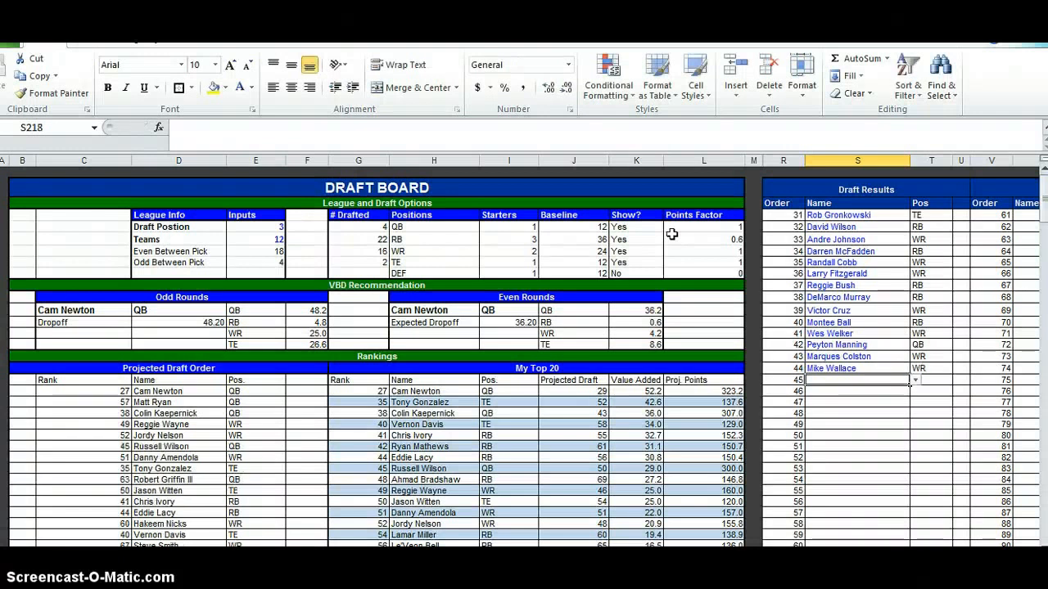
# View the roster of the team now picking in ESPN, and return to Team B's roster
pyautogui.hotkey('alt', 'Tab')
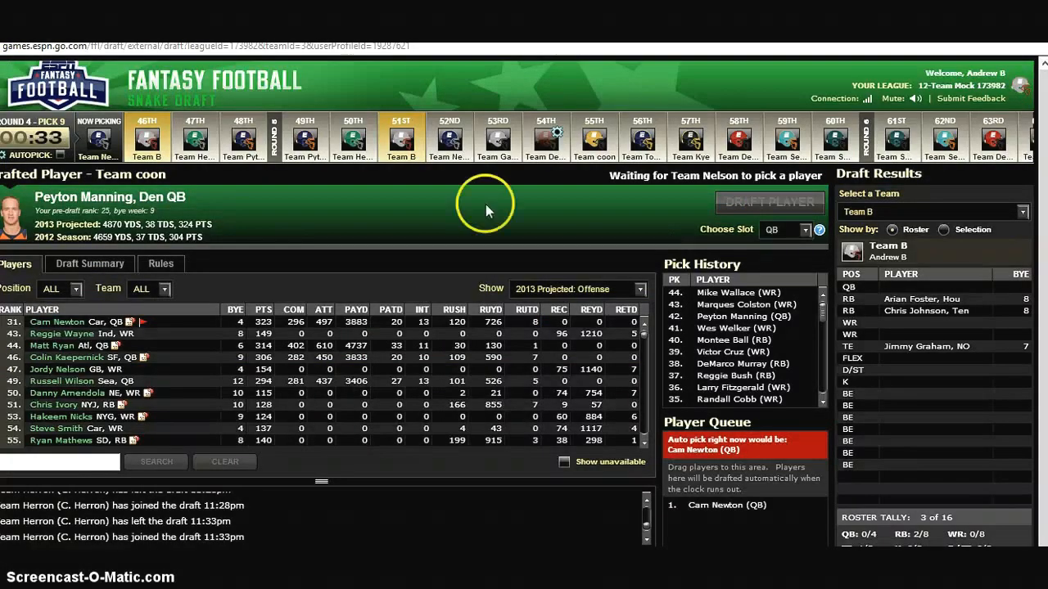
pyautogui.click(100, 141)
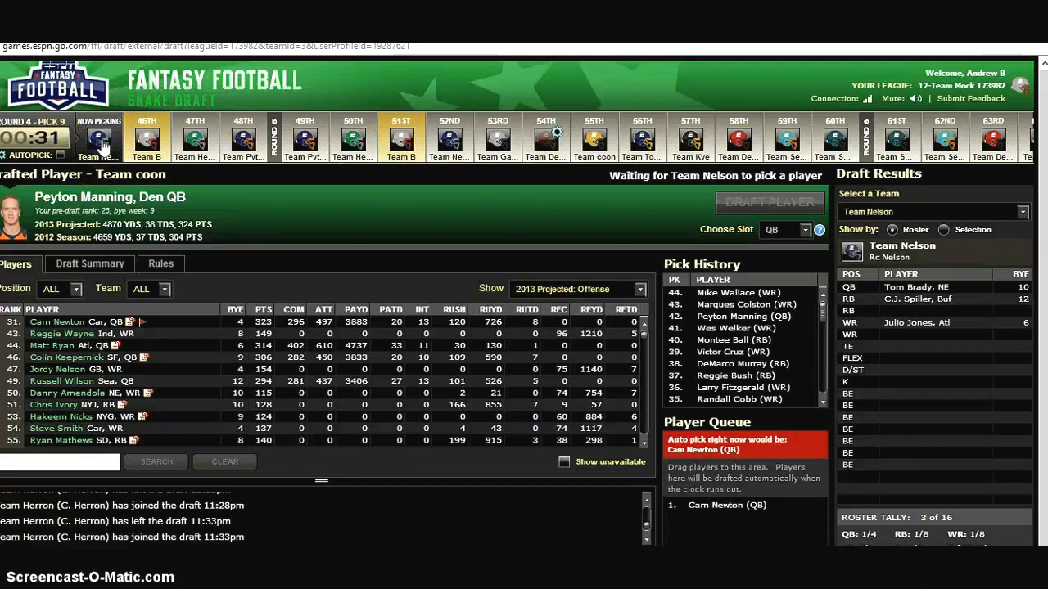
pyautogui.click(149, 146)
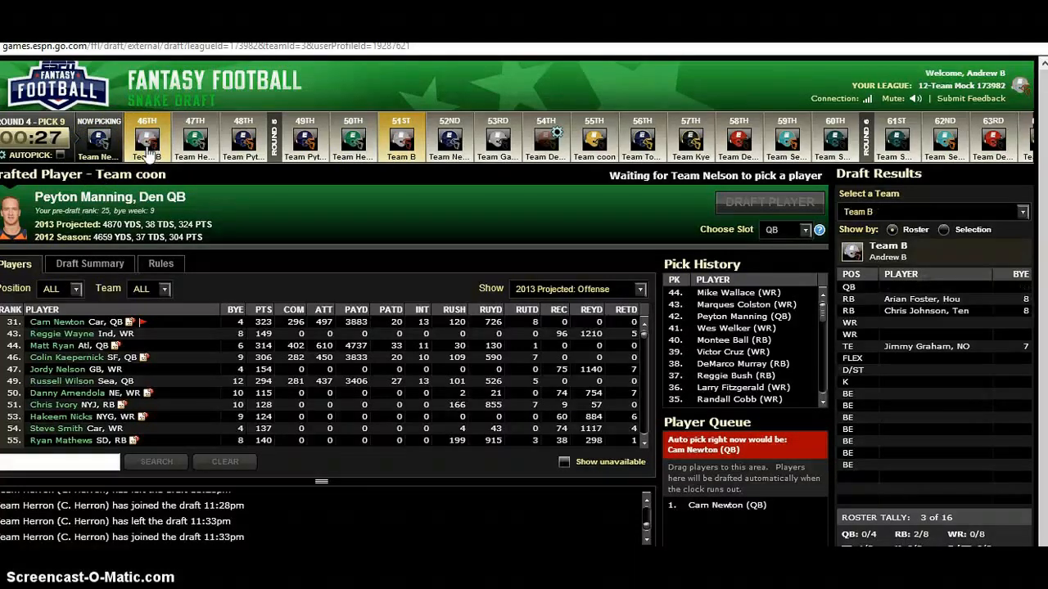
# Compare the quarterback dropoff values for odd and even rounds in the Excel draft board's VBD Recommendation section
pyautogui.hotkey('alt', 'Tab')
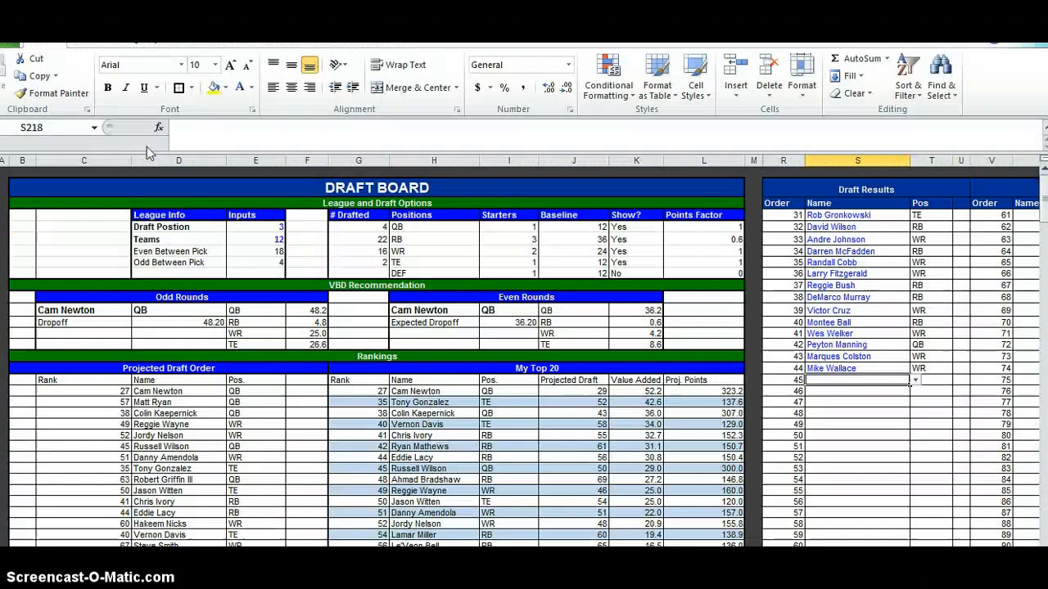
pyautogui.click(306, 311)
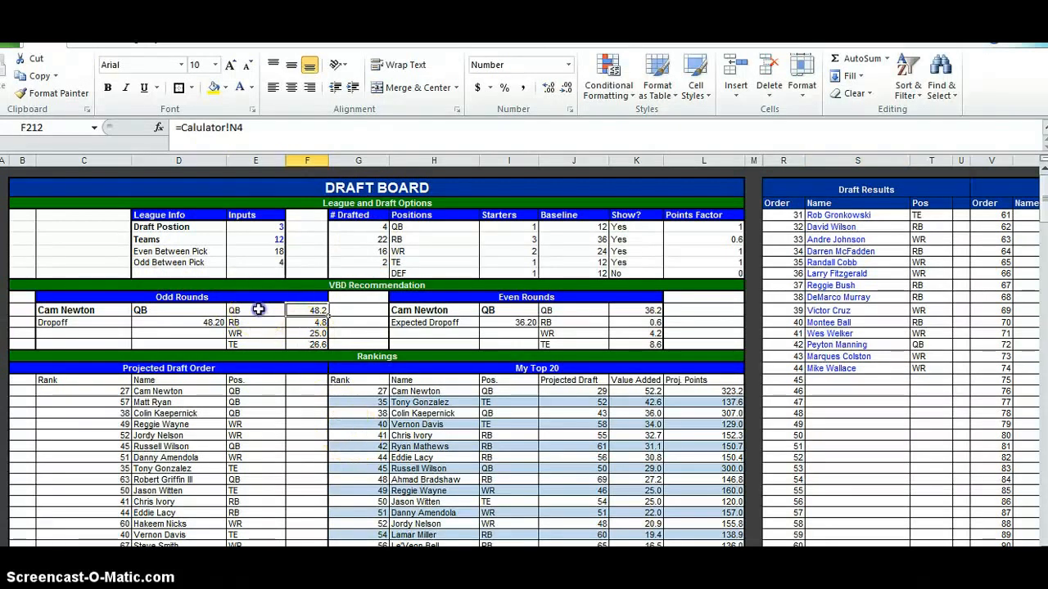
pyautogui.moveTo(262, 310); pyautogui.dragTo(311, 310)
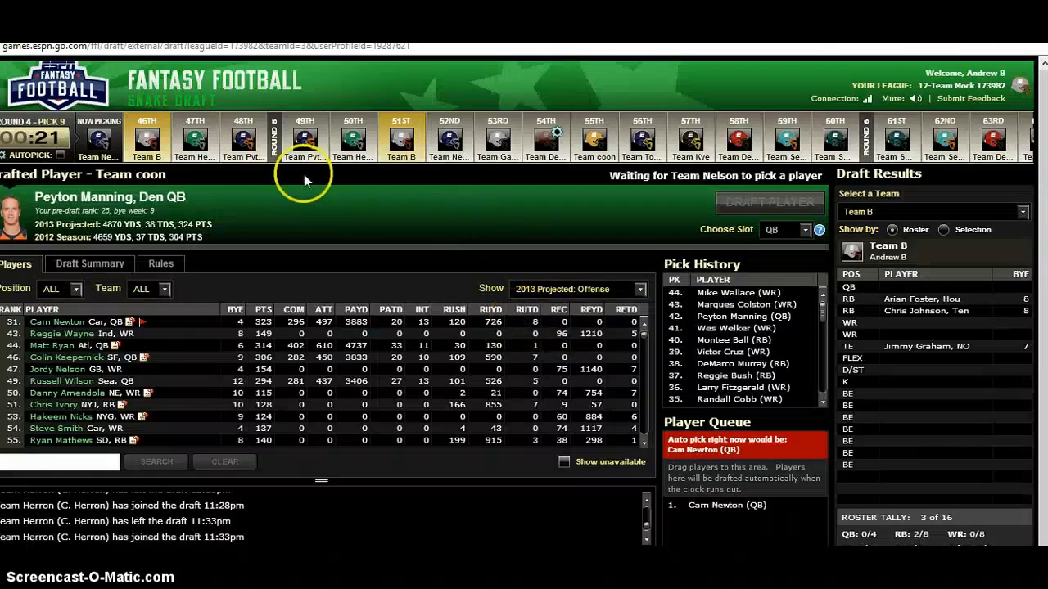
pyautogui.hotkey('alt', 'Tab')
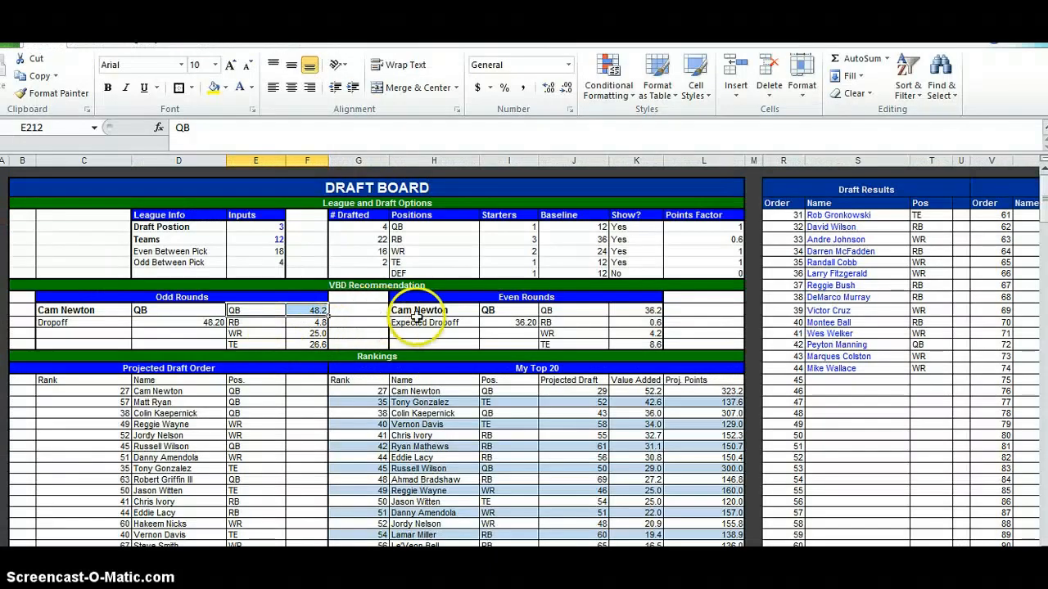
pyautogui.moveTo(615, 311); pyautogui.dragTo(588, 314)
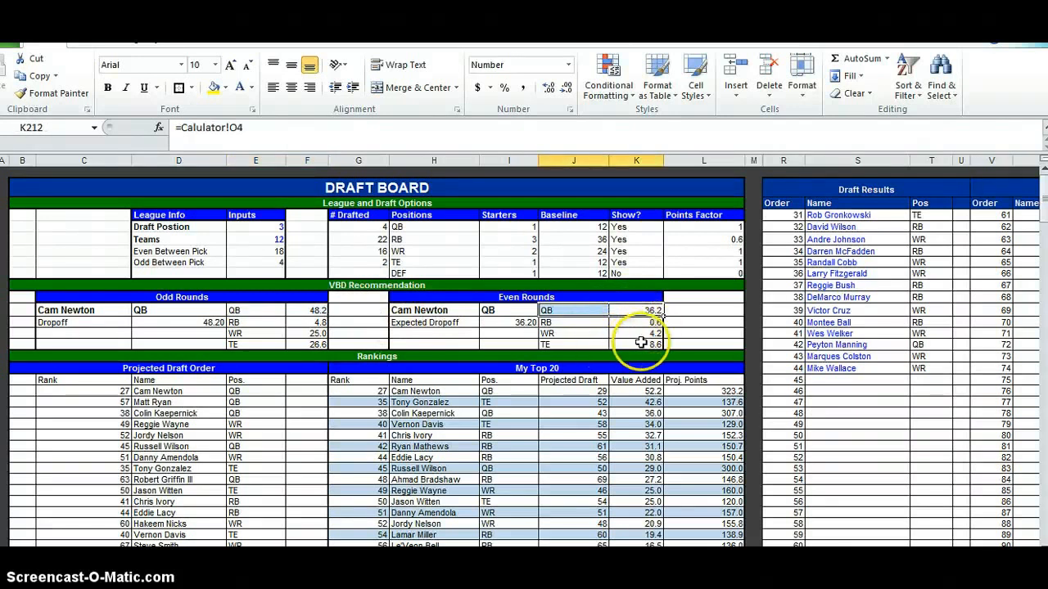
# Set the TE Points Factor on the draft board to 0.25
pyautogui.click(714, 271)
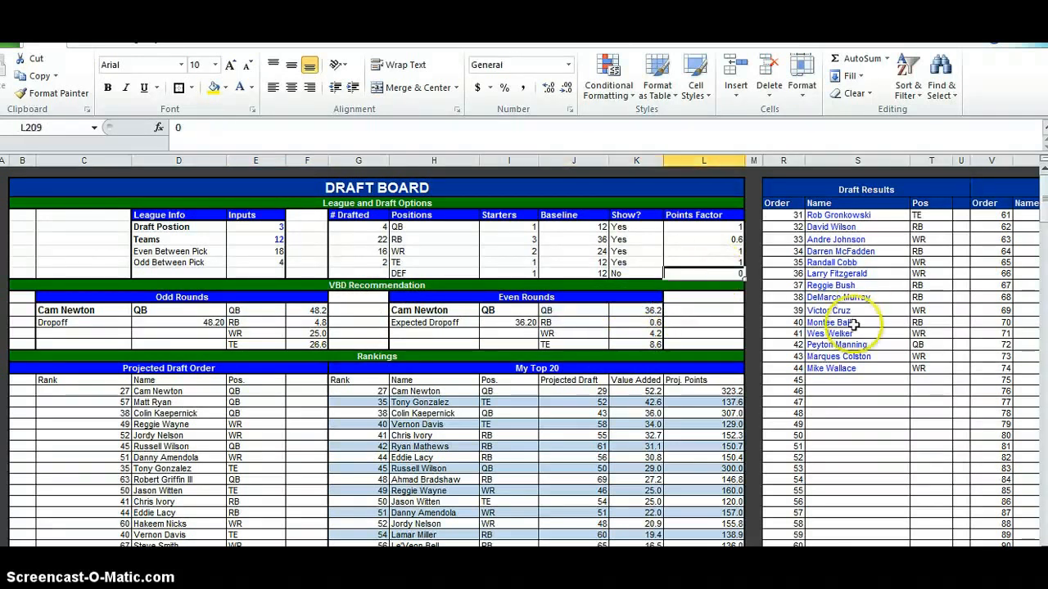
pyautogui.write('.25')
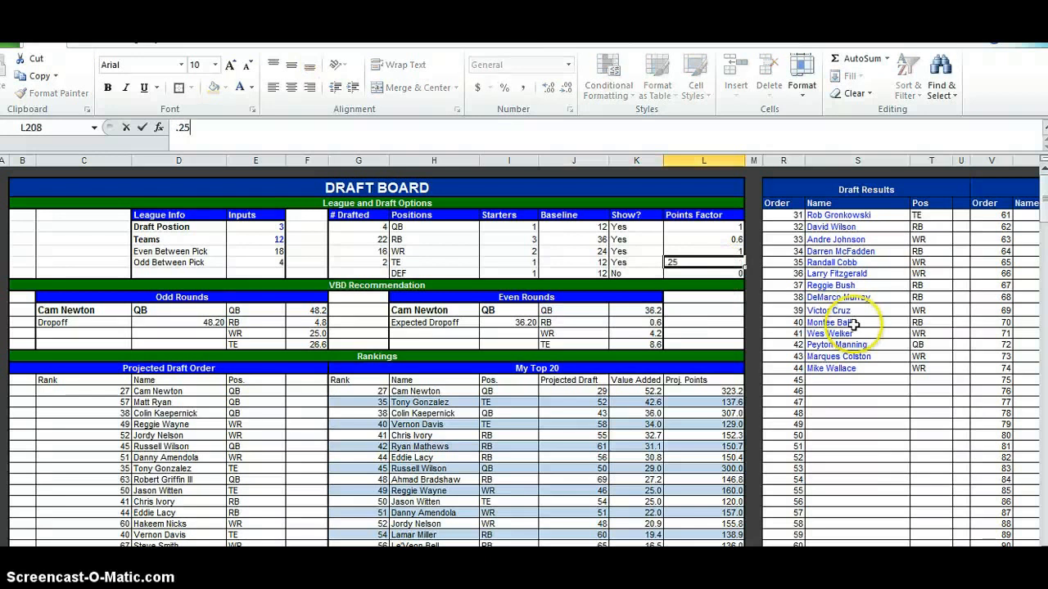
pyautogui.press('Return')
pyautogui.press('Left')
pyautogui.press('Down')
pyautogui.press('Down')
pyautogui.press('Down')
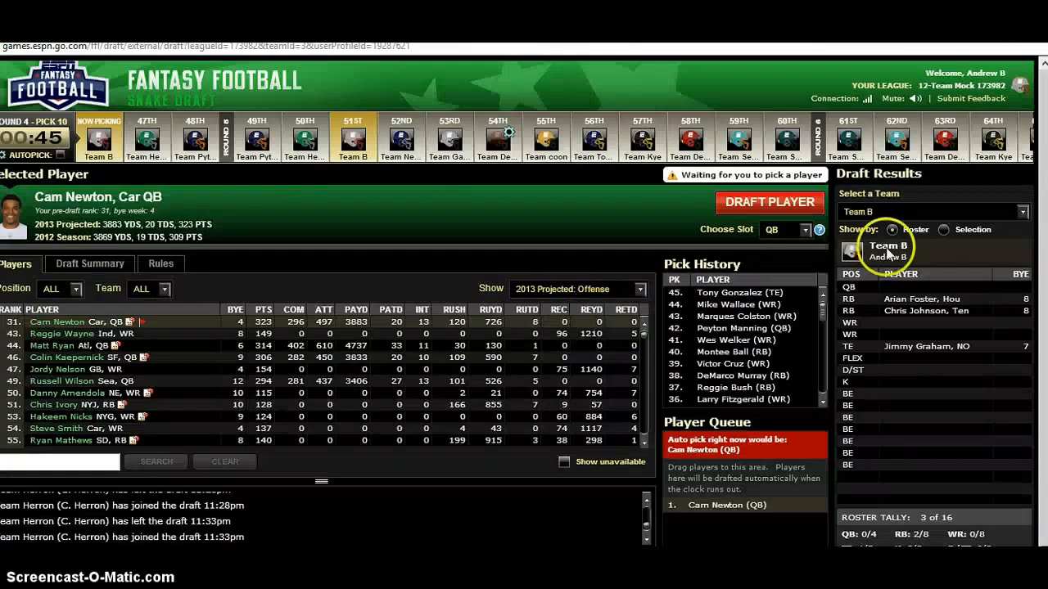
# Record Tony Gonzalez as pick 45 in the Excel Draft Results list and draft Cam Newton as QB in ESPN
pyautogui.click(884, 245)
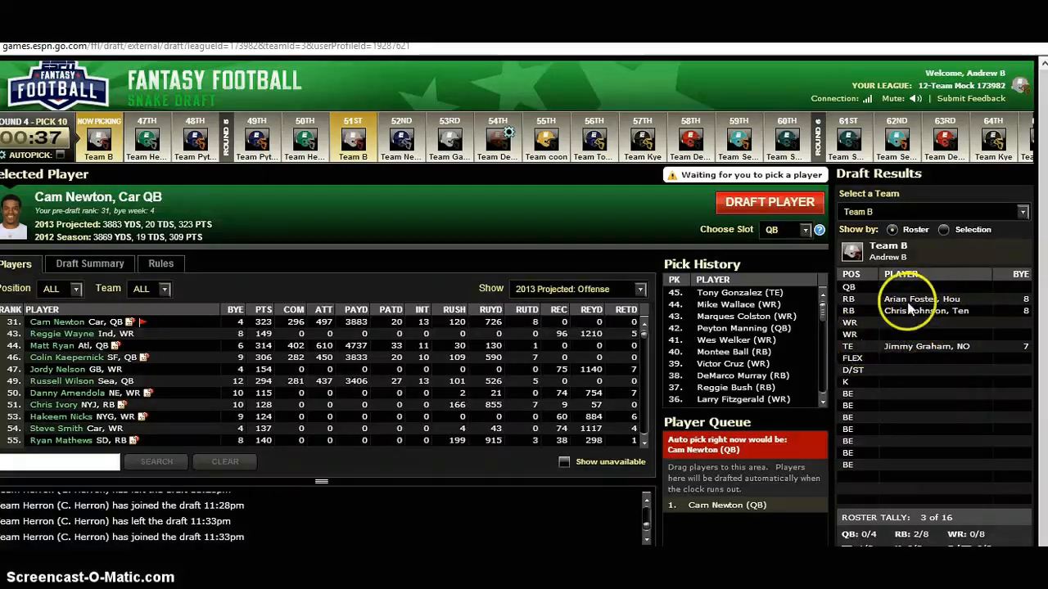
pyautogui.hotkey('alt', 'Tab')
pyautogui.click(874, 368)
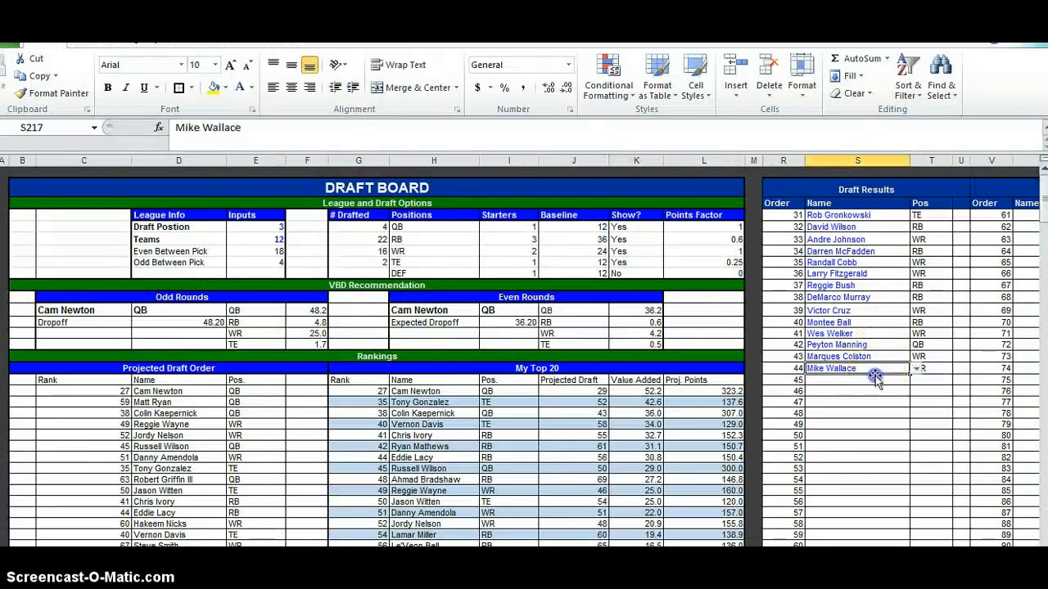
pyautogui.click(862, 381)
pyautogui.hotkey('alt', 'Tab')
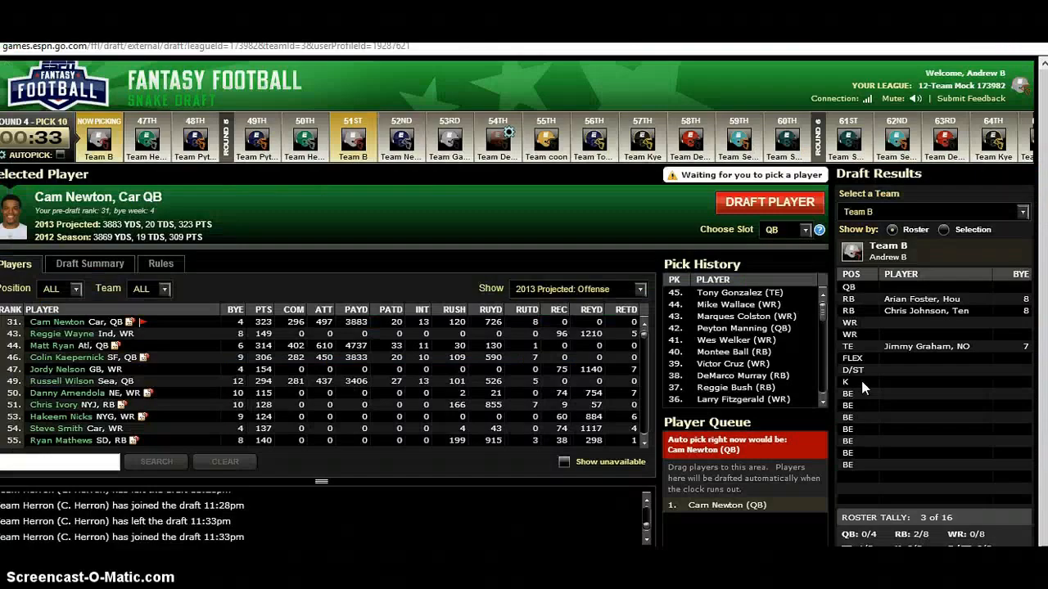
pyautogui.hotkey('alt', 'Tab')
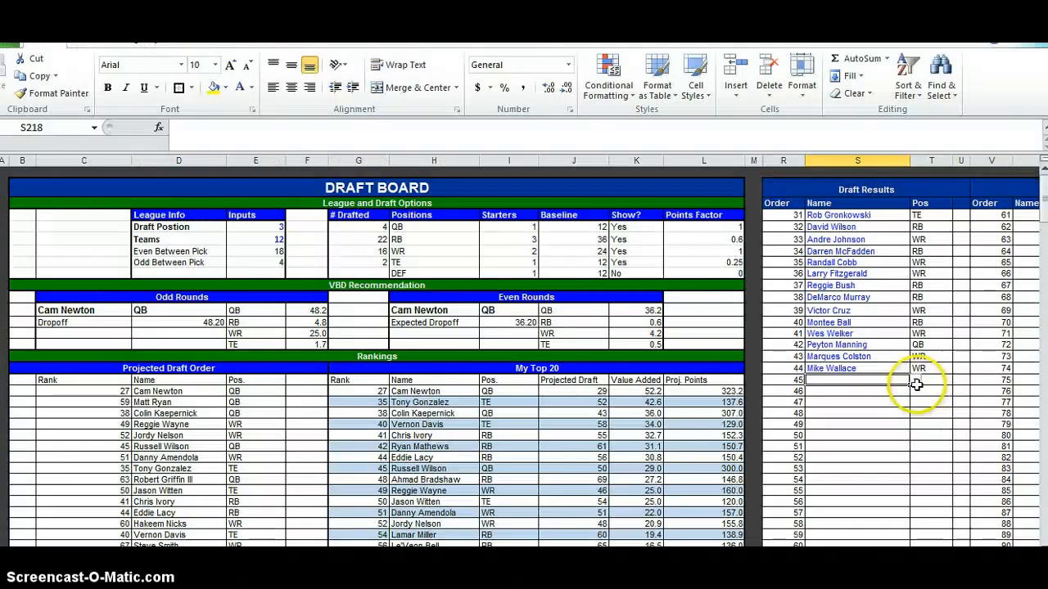
pyautogui.write('Tony Gonzalez')
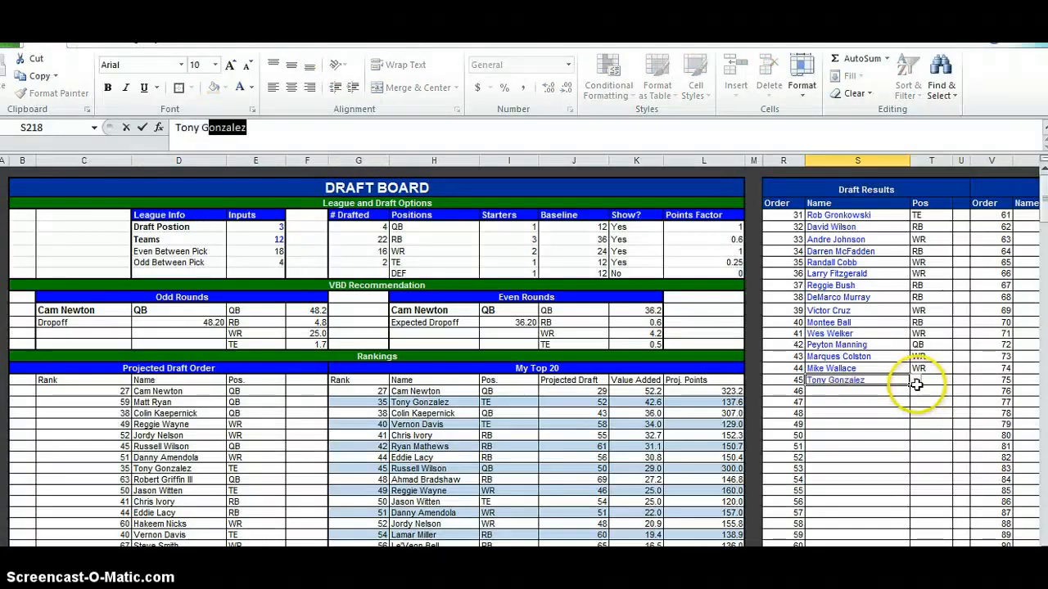
pyautogui.press('Return')
pyautogui.hotkey('alt', 'Tab')
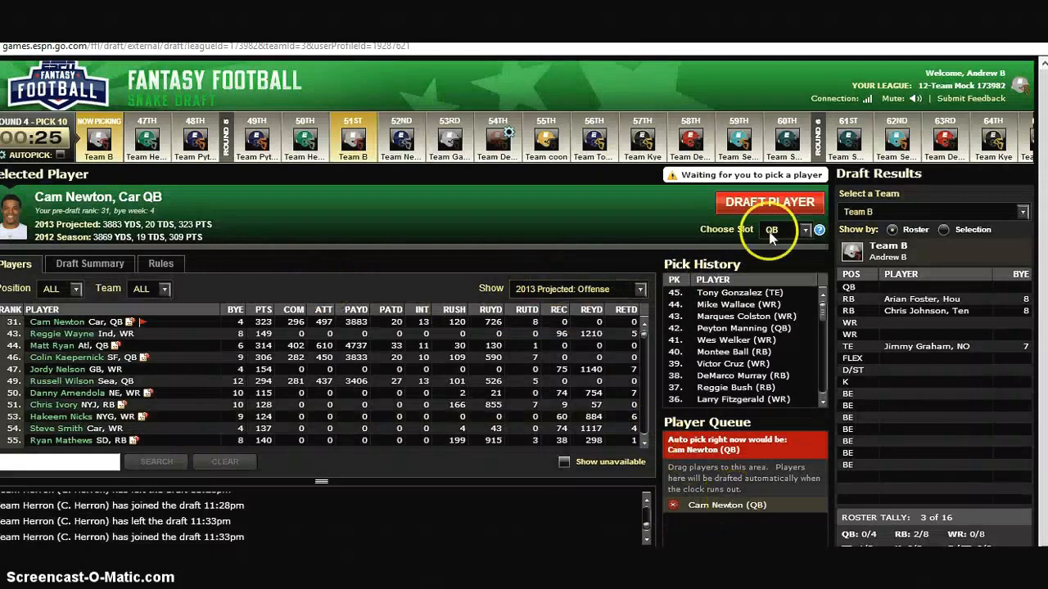
pyautogui.click(784, 209)
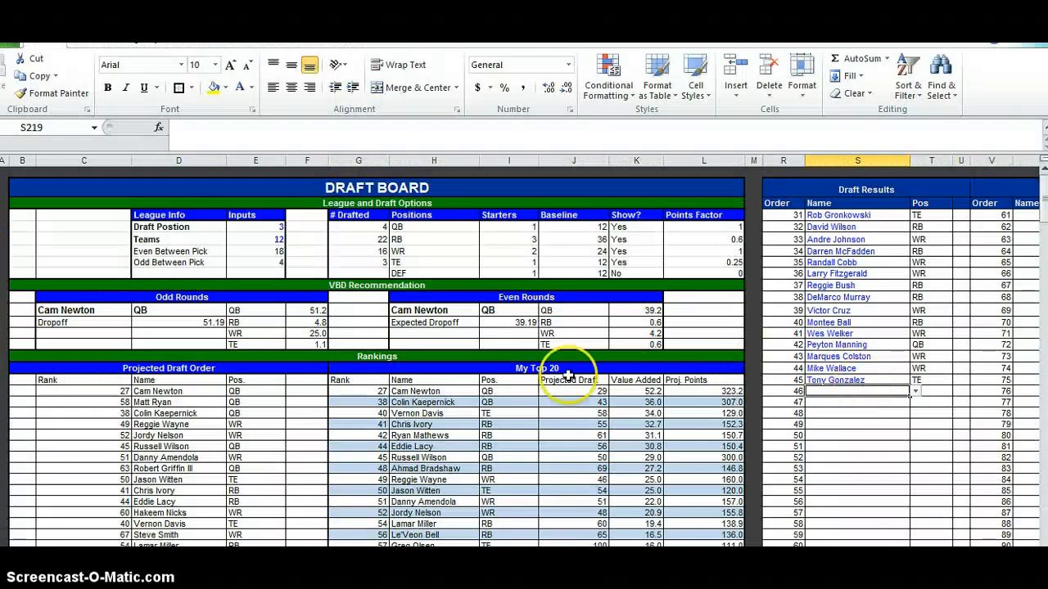
# Review the Results table in Excel and My Team's starting lineup on the team sheet, and return to the draft board
pyautogui.scroll(-8, 562, 374)
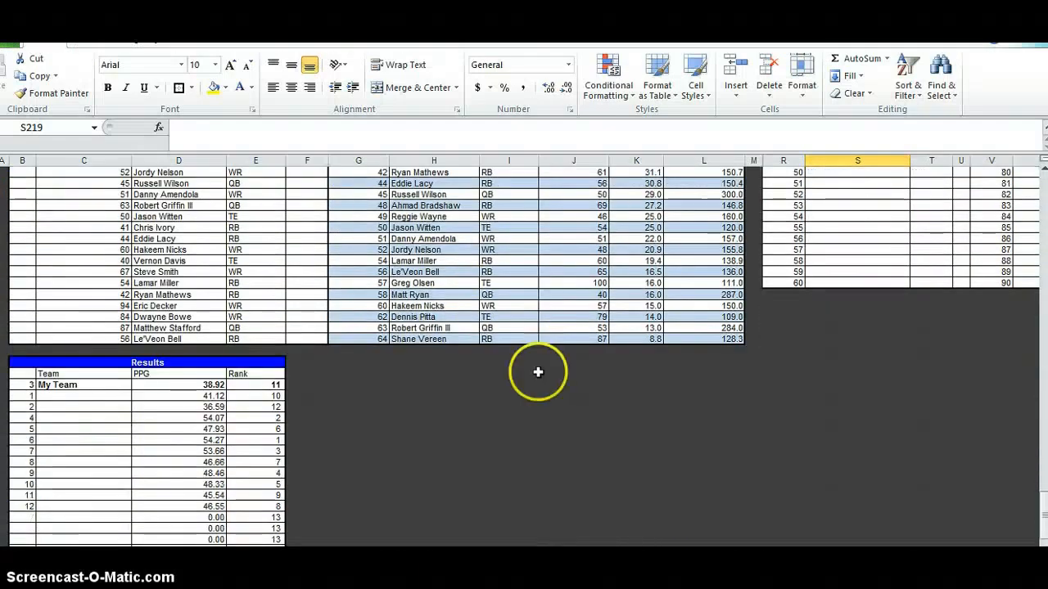
pyautogui.scroll(-2, 537, 372)
pyautogui.scroll(8, 678, 400)
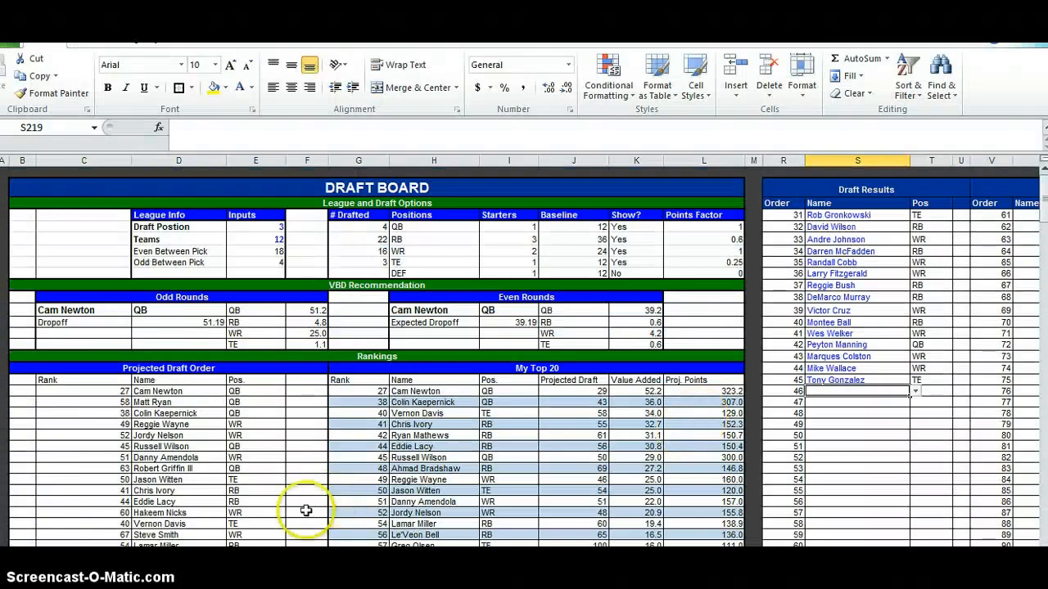
pyautogui.scroll(-1, 456, 432)
pyautogui.scroll(1, 442, 431)
pyautogui.hotkey('ctrl', 'pagedown')
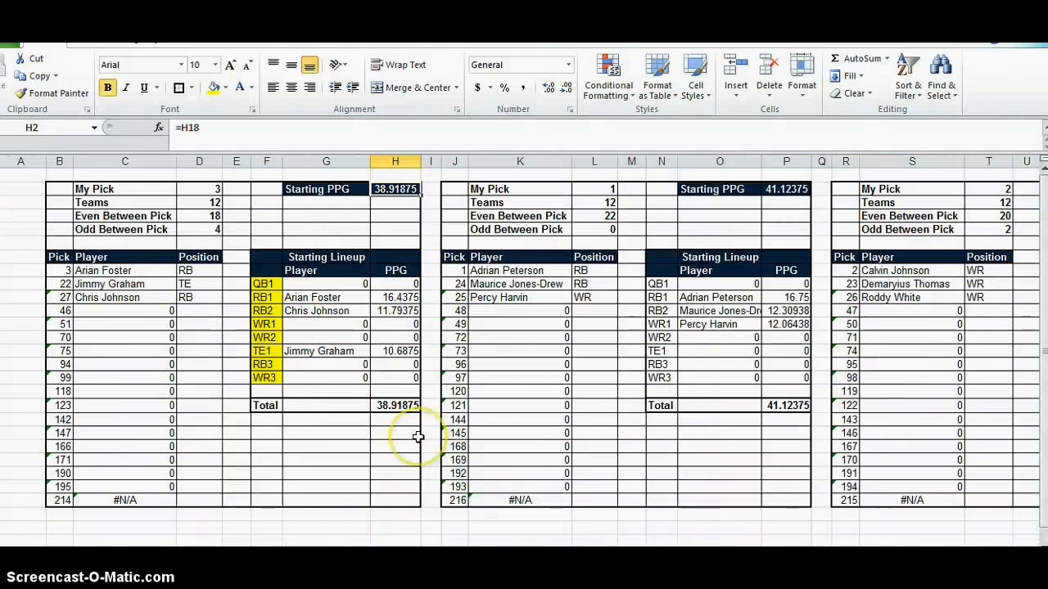
pyautogui.hotkey('ctrl', 'pageup')
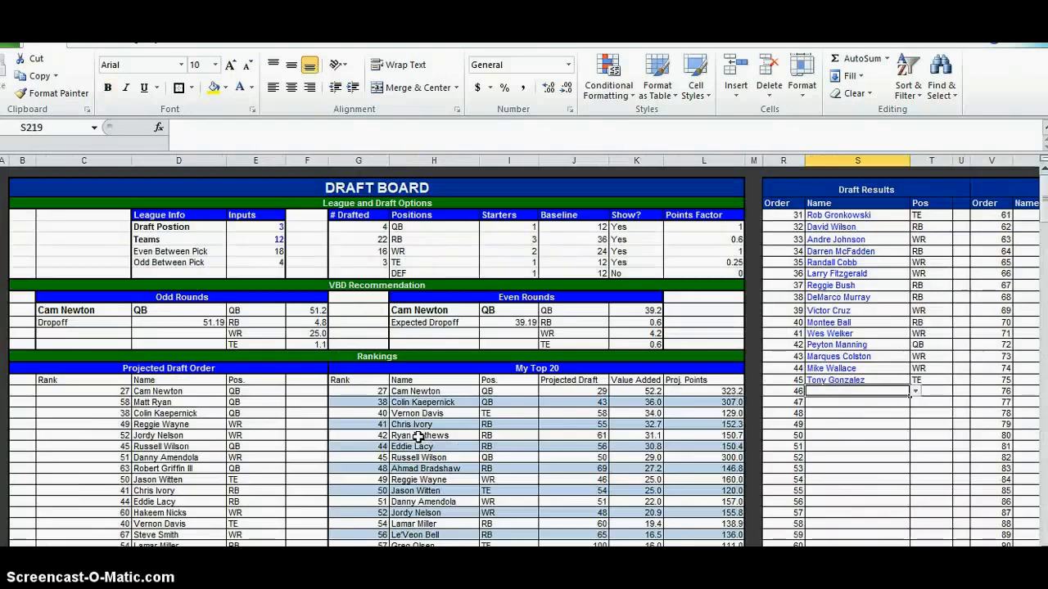
# Record Cam Newton as pick 46 in the Draft Results list and check My Team's rank in the Results table
pyautogui.write('Cam')
pyautogui.press('Return')
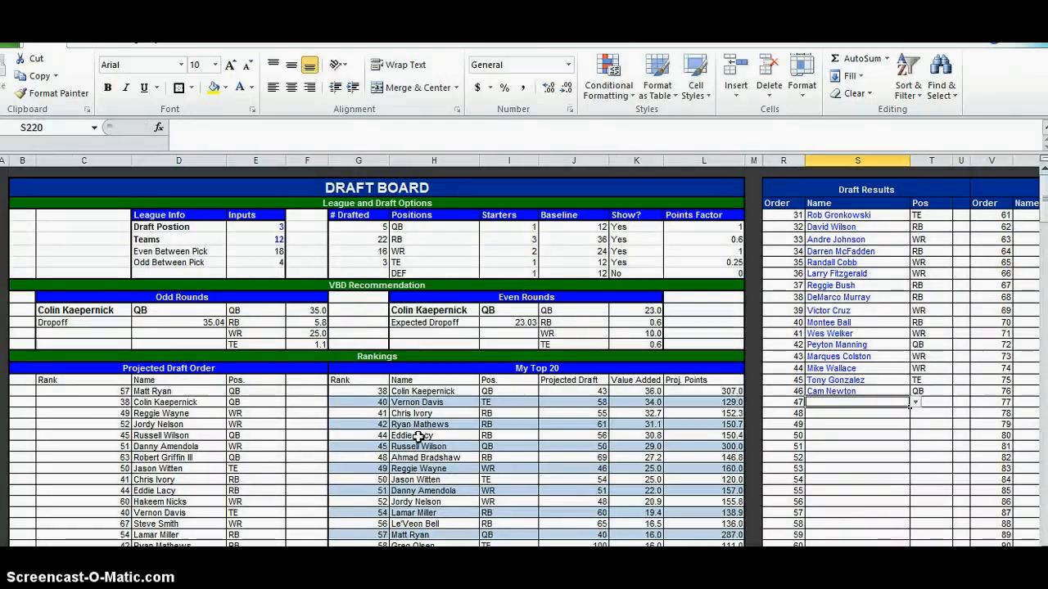
pyautogui.hotkey('ctrl', 'pagedown')
pyautogui.hotkey('ctrl', 'pageup')
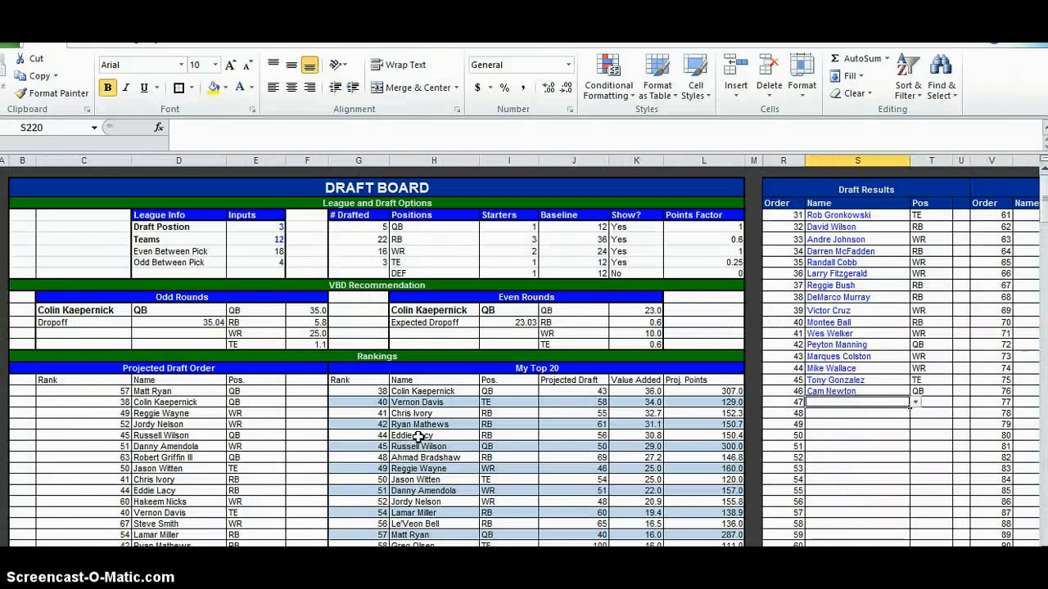
pyautogui.scroll(-9, 407, 418)
pyautogui.click(258, 341)
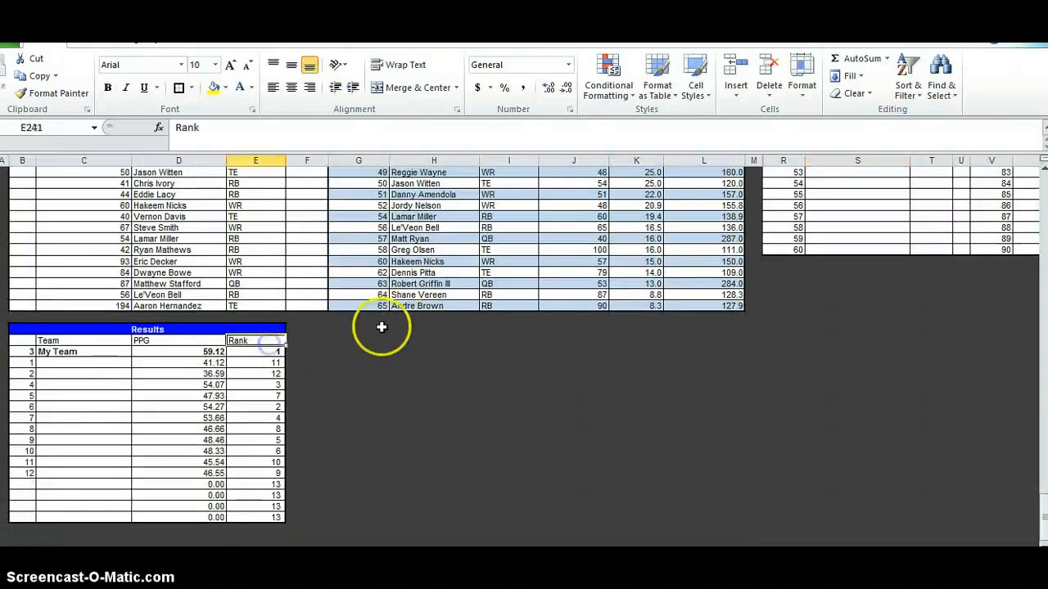
pyautogui.scroll(9, 370, 346)
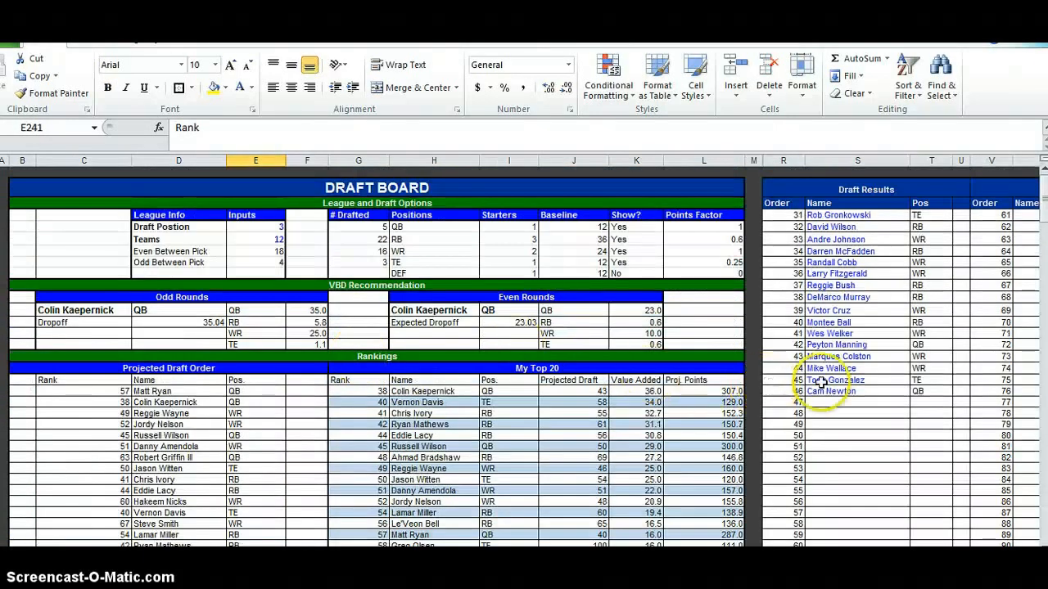
# Switch to the ESPN draft and view the available players Colin Kaepernick and Reggie Wayne and the upcoming pick order
pyautogui.hotkey('alt', 'Tab')
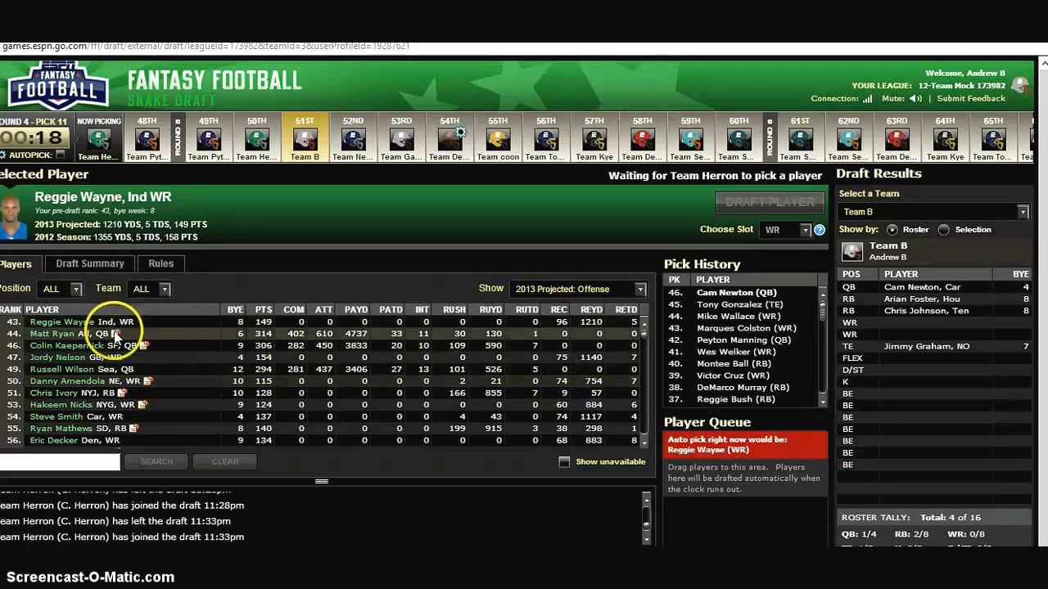
pyautogui.moveTo(117, 336)
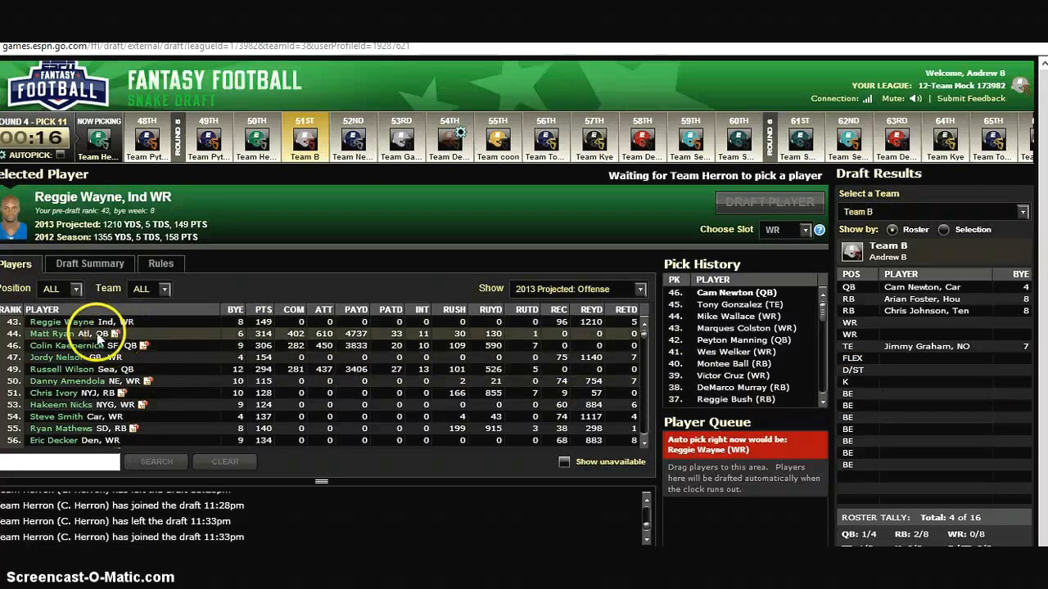
pyautogui.click(99, 337)
pyautogui.click(99, 343)
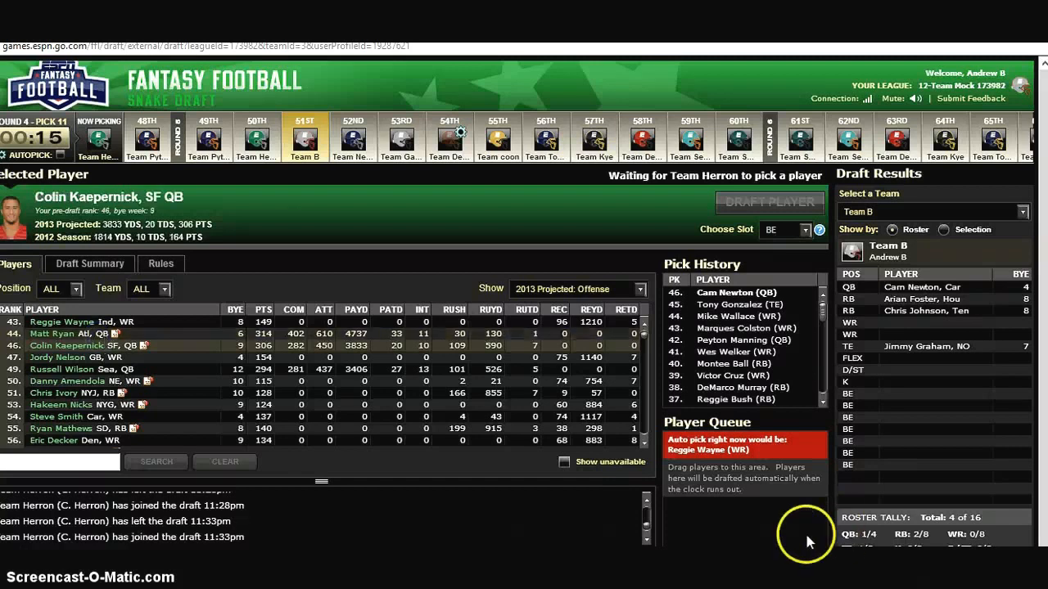
pyautogui.click(218, 322)
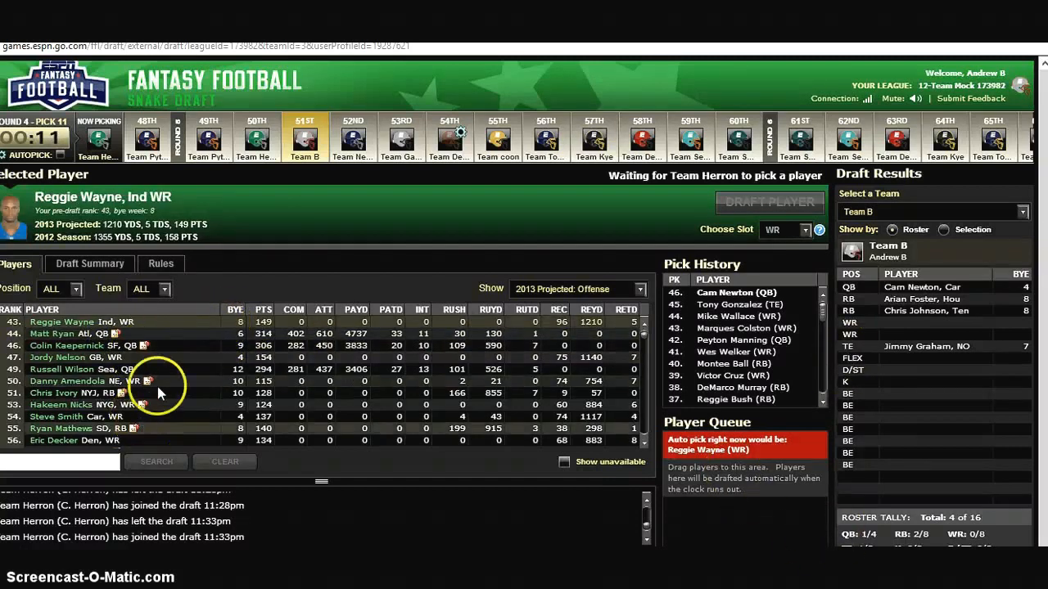
pyautogui.click(305, 139)
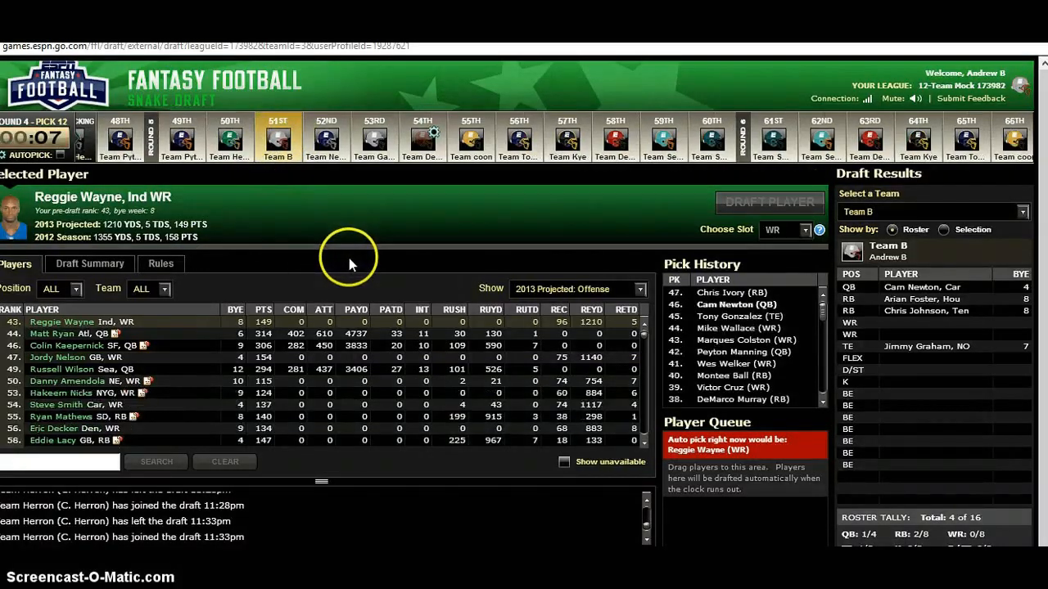
# Return to the Excel draft board and record Chris Ivory as pick 47 in the Draft Results list
pyautogui.hotkey('alt', 'Tab')
pyautogui.hotkey('alt', 'Tab')
pyautogui.hotkey('alt', 'Tab')
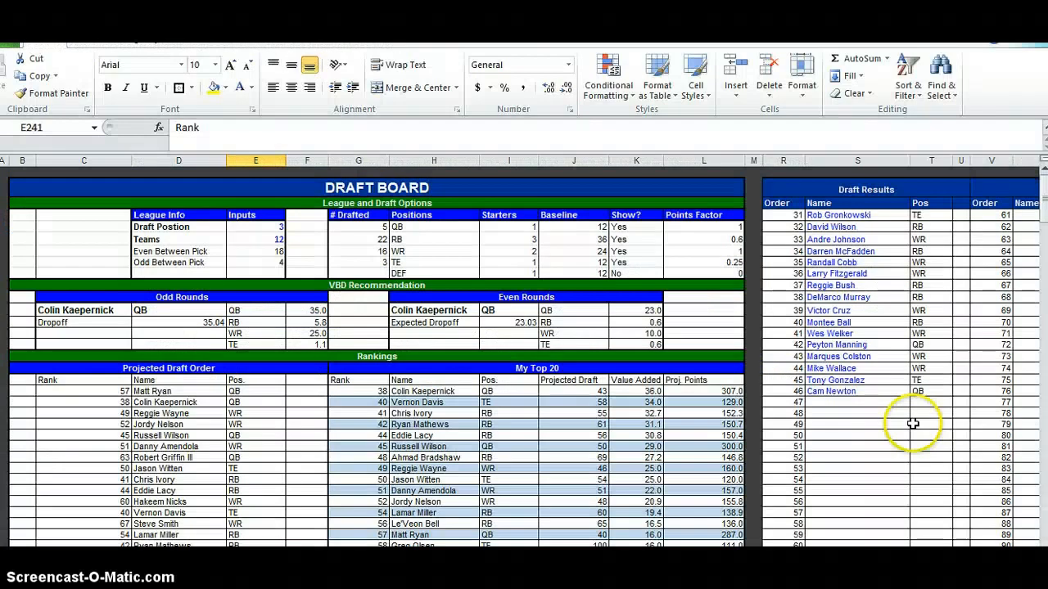
pyautogui.click(876, 403)
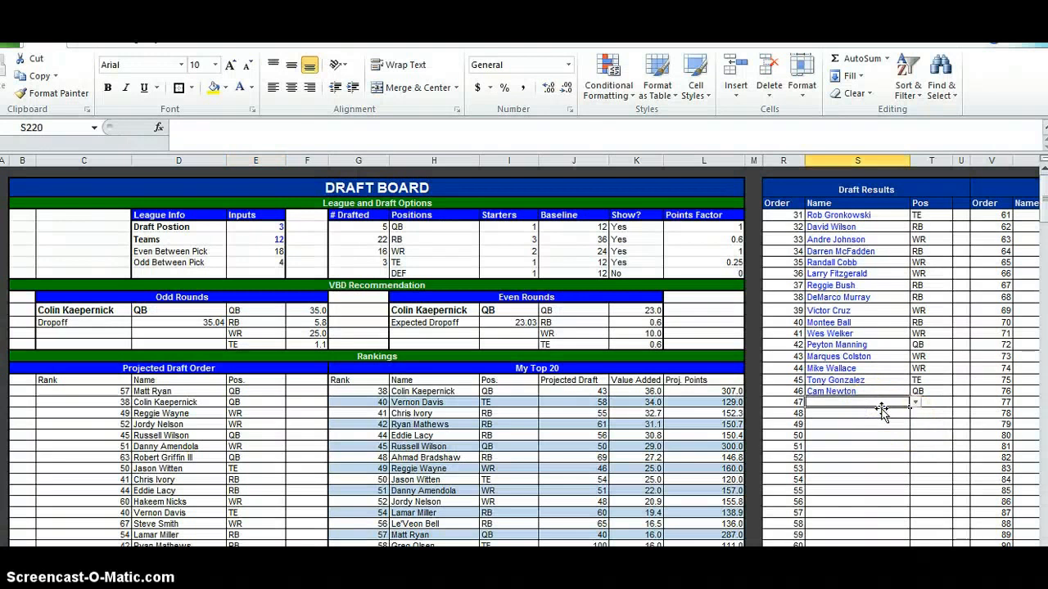
pyautogui.write('Chris Ivory')
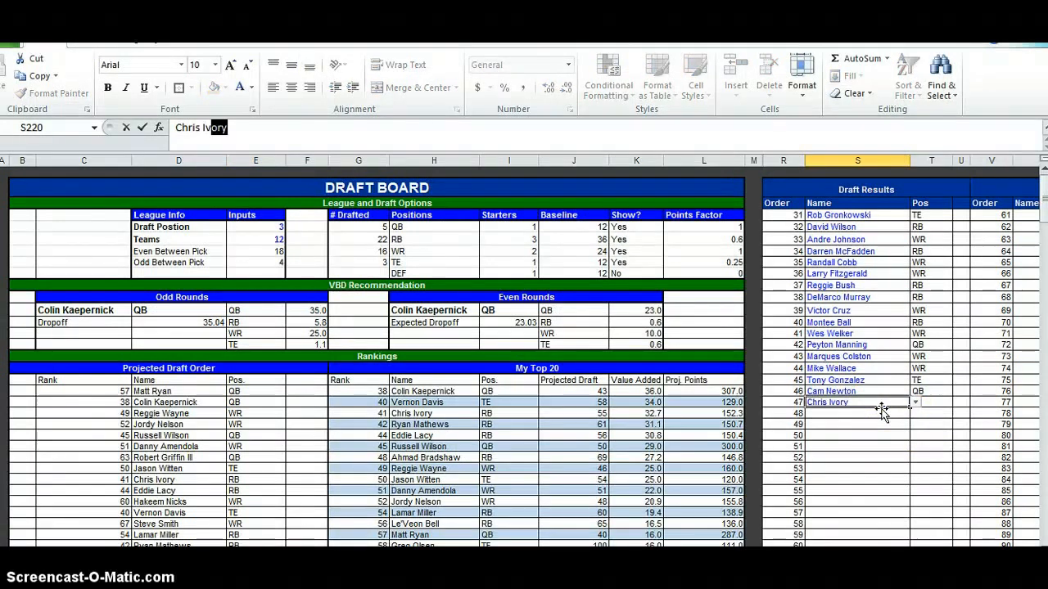
pyautogui.press('Return')
# Examine the recent selections in ESPN's Pick History, going back to the mid-30s picks and returning to the latest one
pyautogui.hotkey('alt', 'Tab')
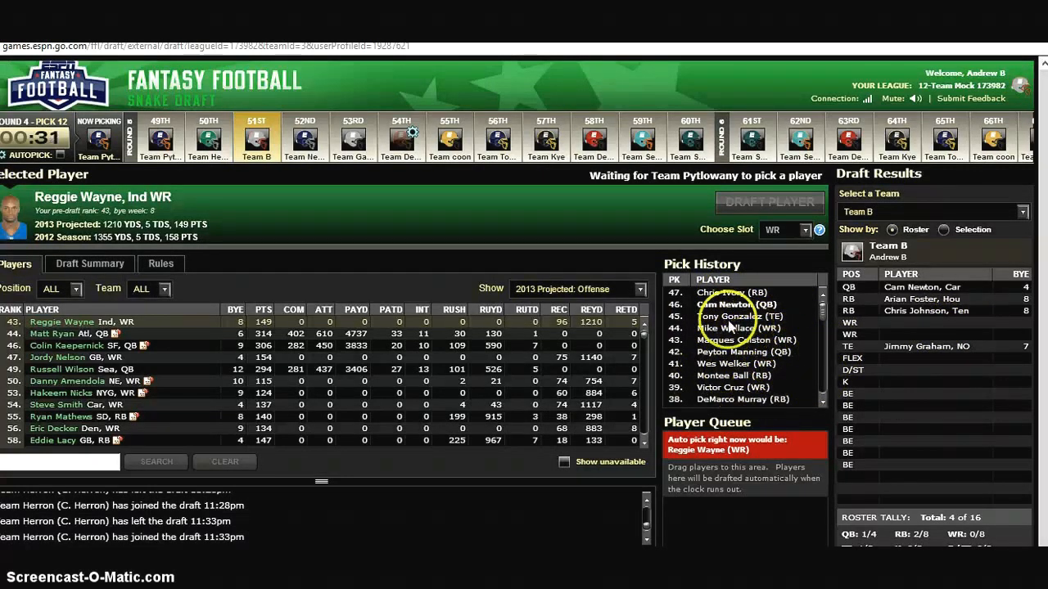
pyautogui.click(822, 401)
pyautogui.click(822, 401)
pyautogui.click(821, 401)
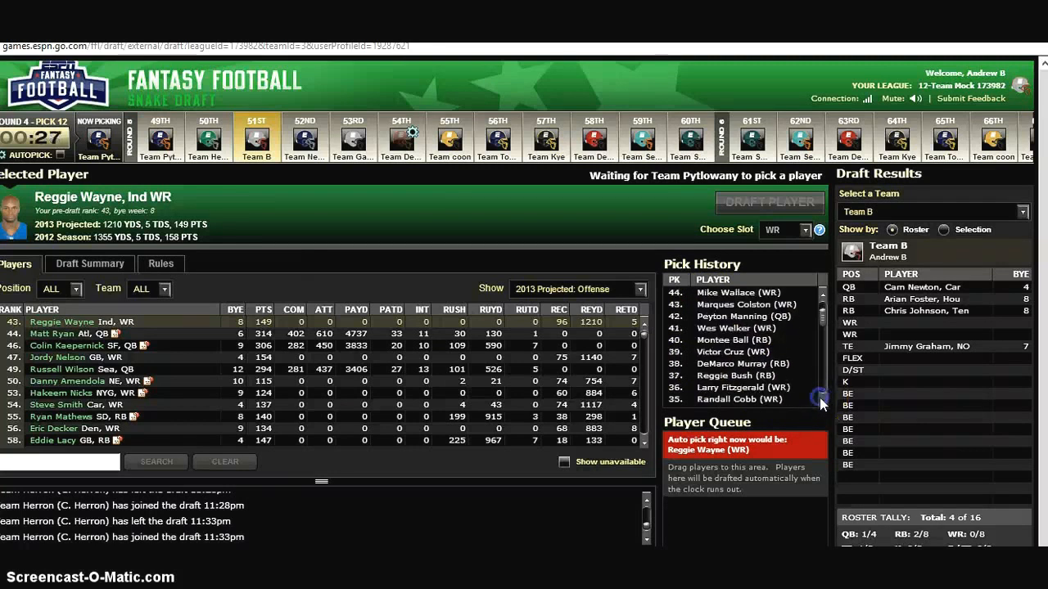
pyautogui.click(821, 400)
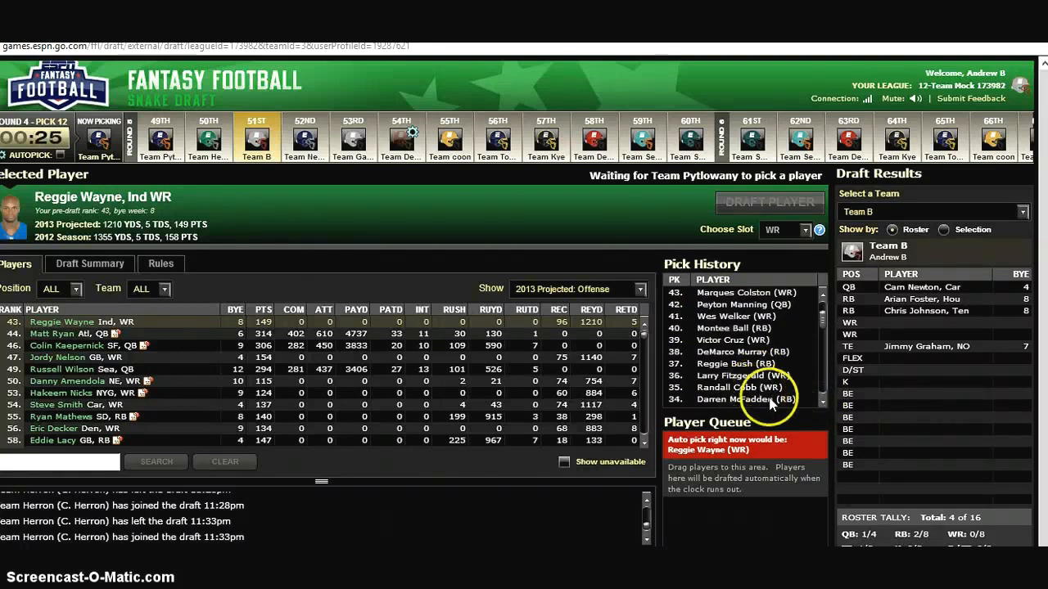
pyautogui.click(823, 292)
pyautogui.click(823, 291)
pyautogui.click(823, 291)
pyautogui.click(823, 291)
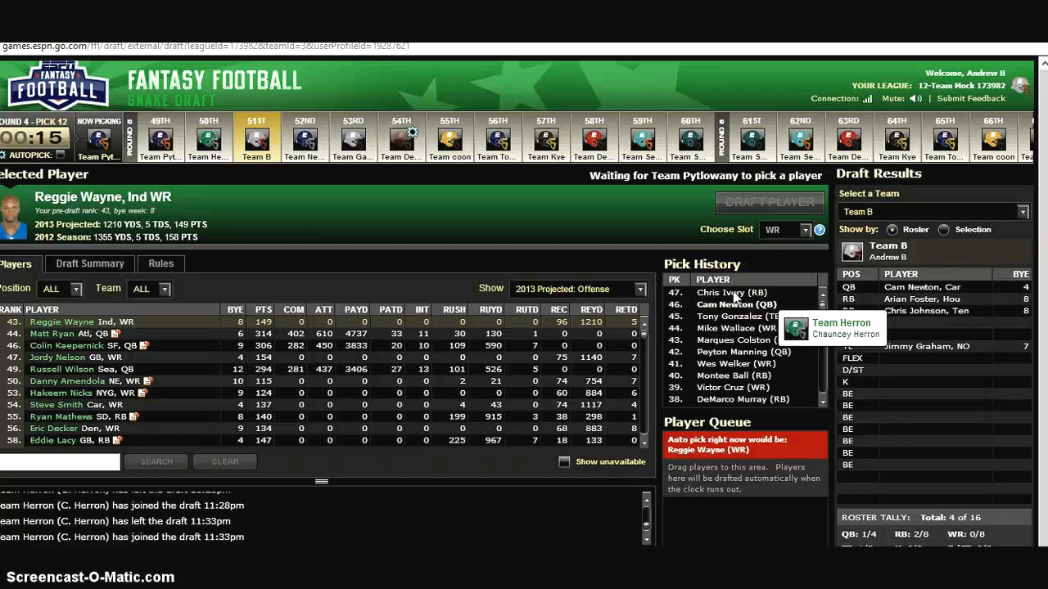
pyautogui.click(823, 400)
pyautogui.click(823, 400)
pyautogui.click(823, 401)
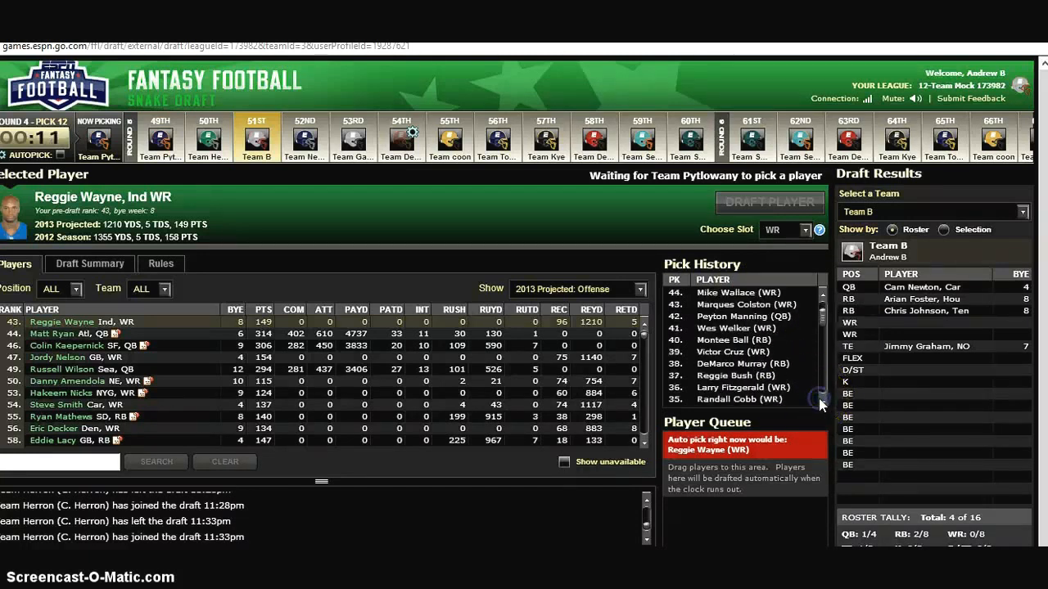
pyautogui.click(823, 401)
pyautogui.click(823, 400)
pyautogui.moveTo(822, 326); pyautogui.dragTo(821, 296)
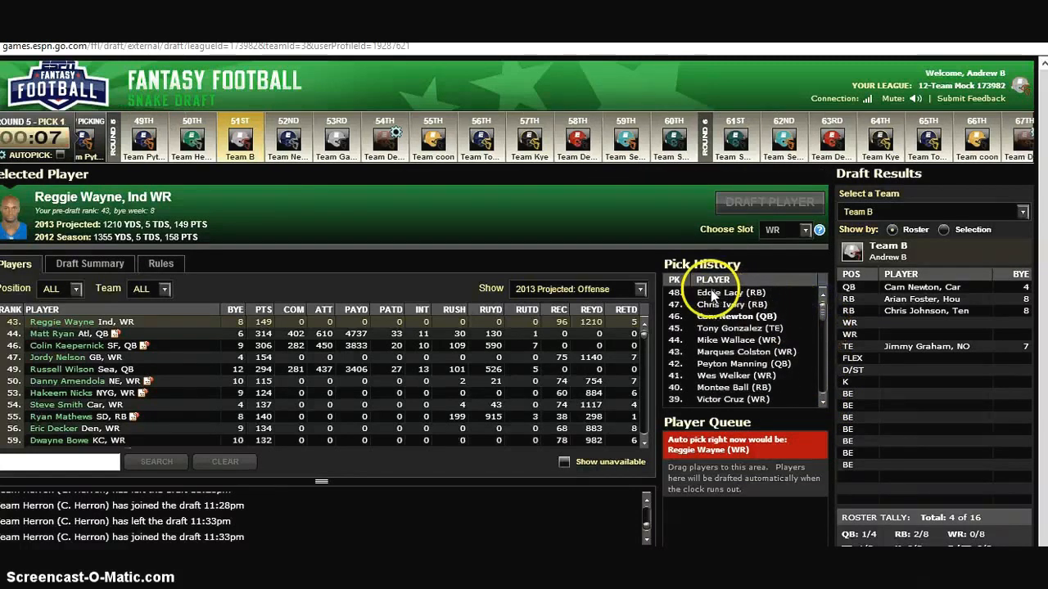
# Record Eddie Lacy as pick 48 in the Excel Draft Results list
pyautogui.hotkey('alt', 'Tab')
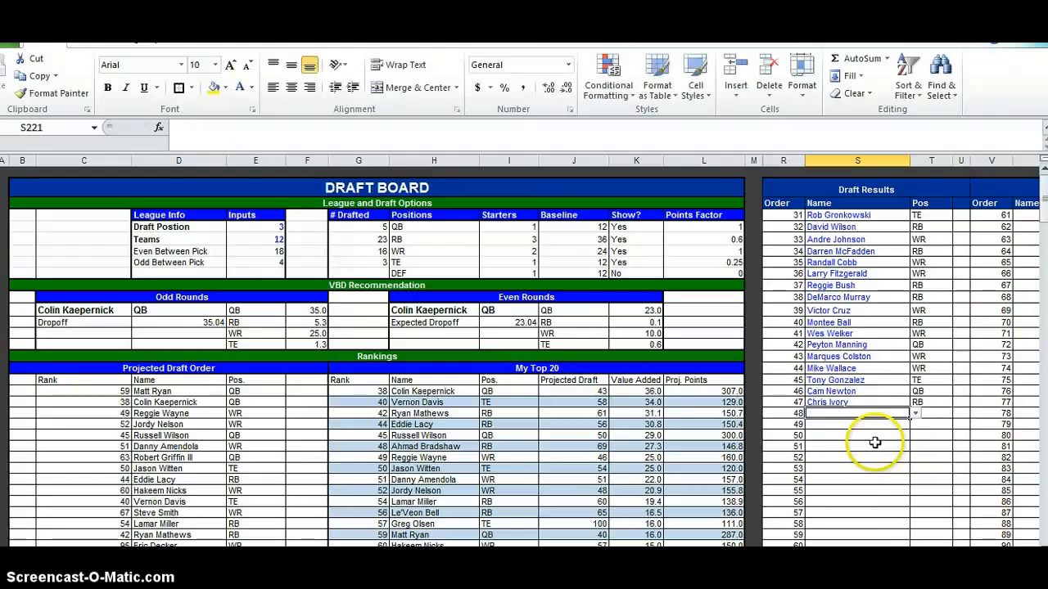
pyautogui.hotkey('alt', 'Tab')
pyautogui.hotkey('alt', 'Tab')
pyautogui.write('Eddie')
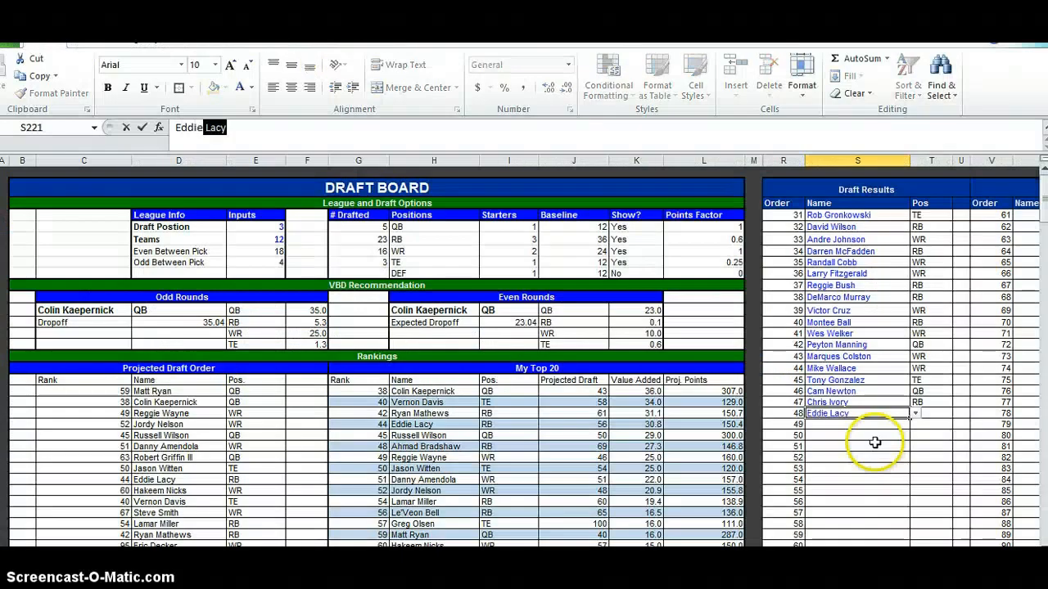
pyautogui.press('Return')
# Check the ESPN draft for a new pick, and set the QB Points Factor on the Excel draft board to 0.25
pyautogui.hotkey('alt', 'Tab')
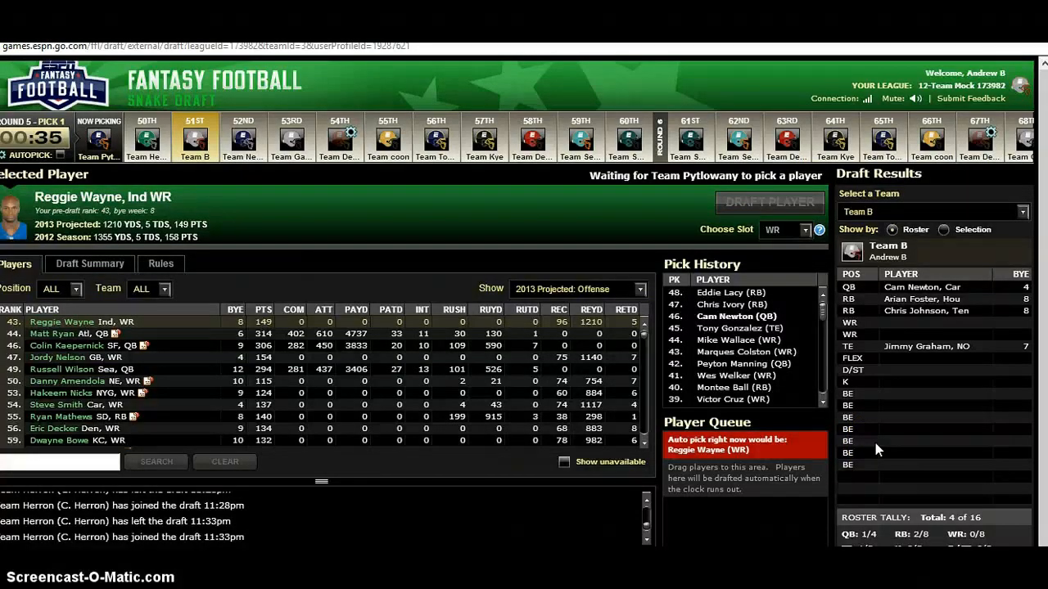
pyautogui.hotkey('alt', 'Tab')
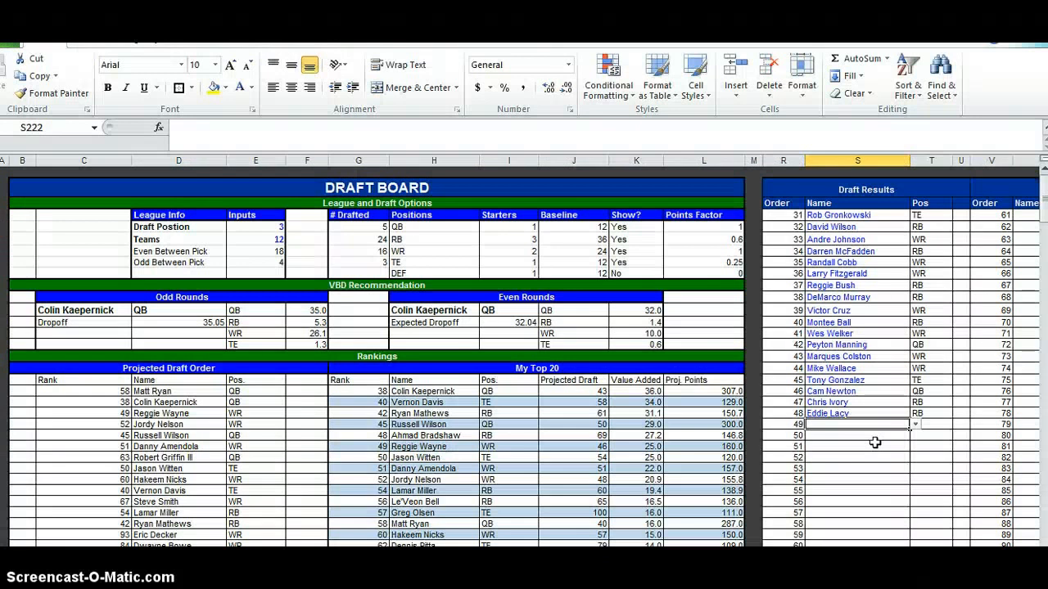
pyautogui.click(710, 226)
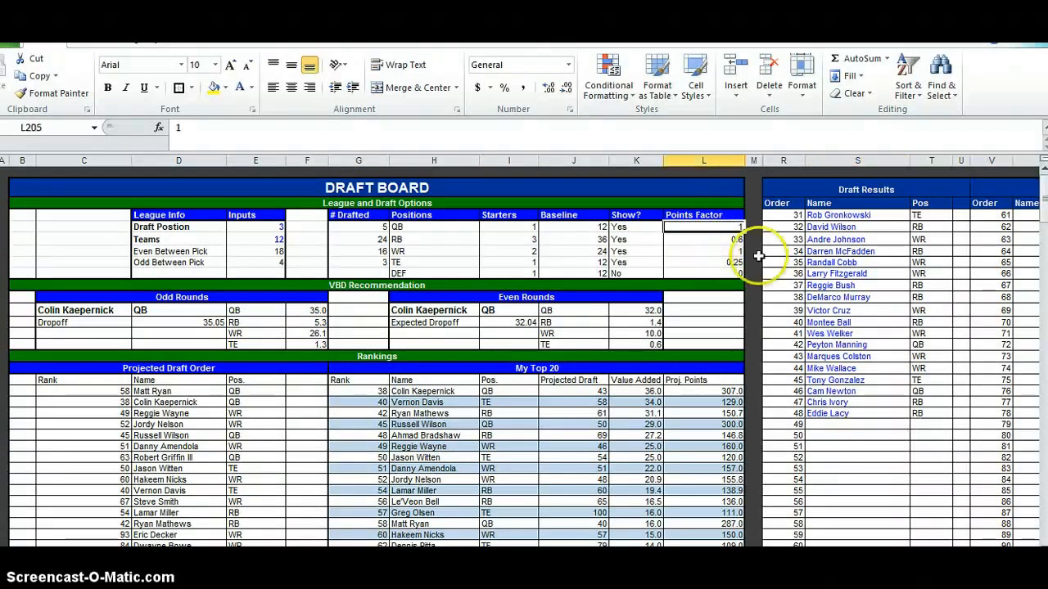
pyautogui.write('.25')
pyautogui.press('Return')
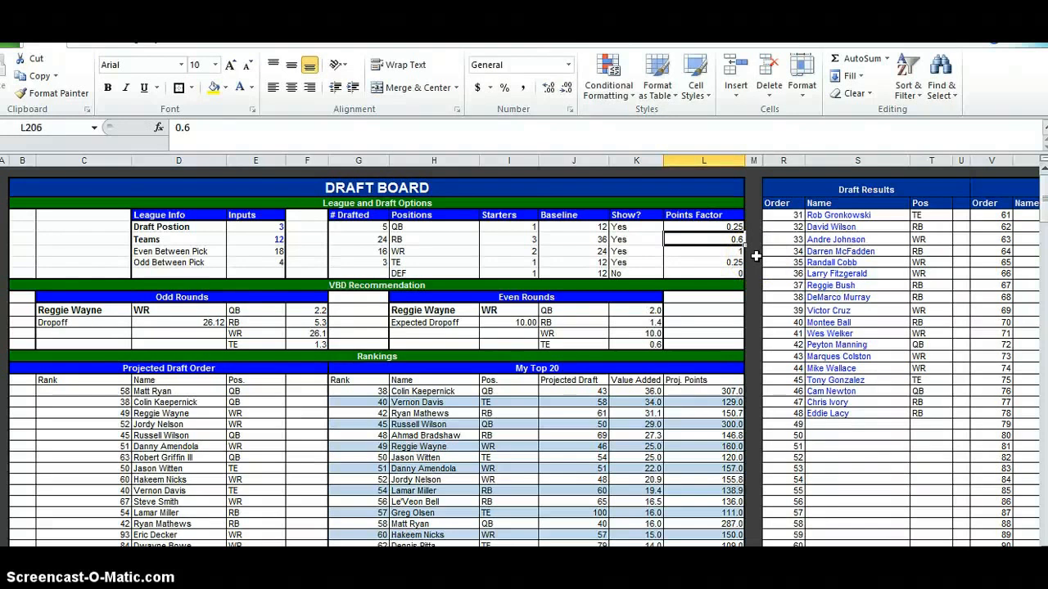
# Examine the dropoff values by position for odd and even rounds in the VBD Recommendation section
pyautogui.press('Left')
pyautogui.press('Down')
pyautogui.press('Down')
pyautogui.press('Down')
pyautogui.press('Down')
pyautogui.press('Down')
pyautogui.press('Down')
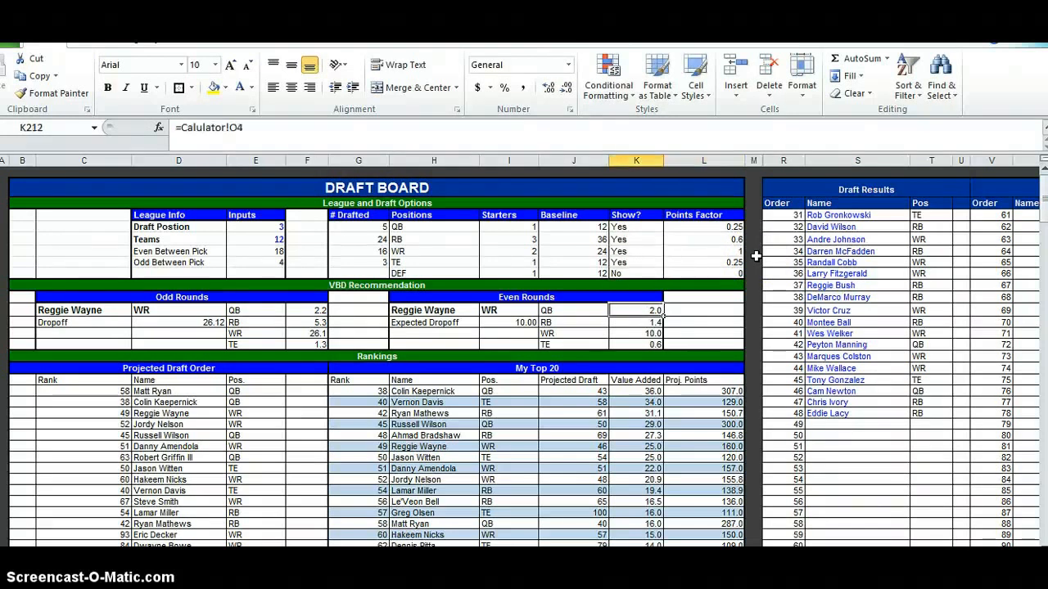
pyautogui.press('Left')
pyautogui.press('Left')
pyautogui.press('Left')
pyautogui.press('Left')
pyautogui.press('Left')
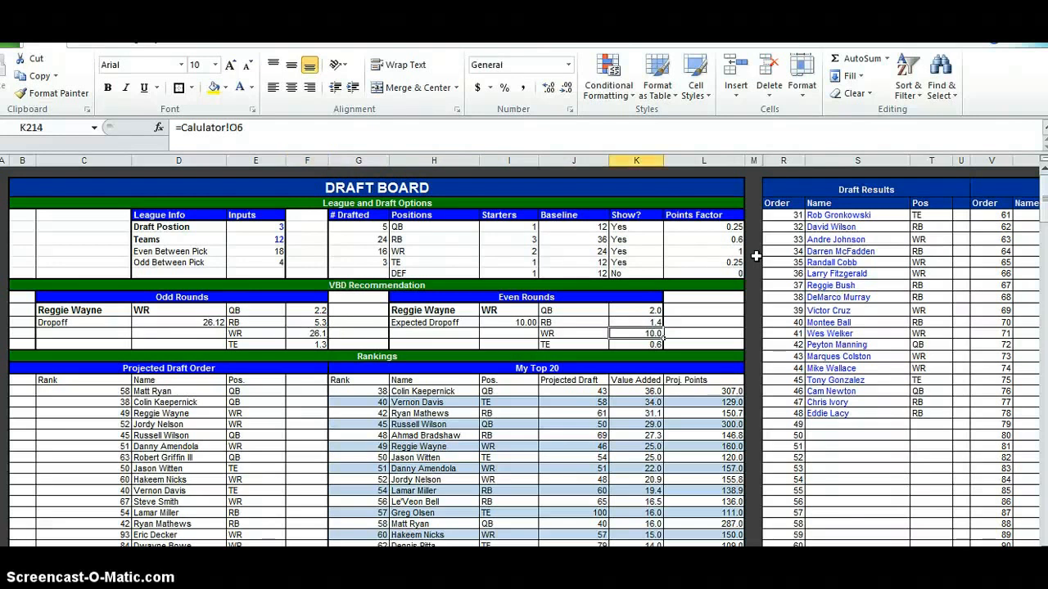
# Check the latest selection in ESPN's Pick History and record Dwayne Bowe as pick 49 in the Excel Draft Results list
pyautogui.hotkey('alt', 'Tab')
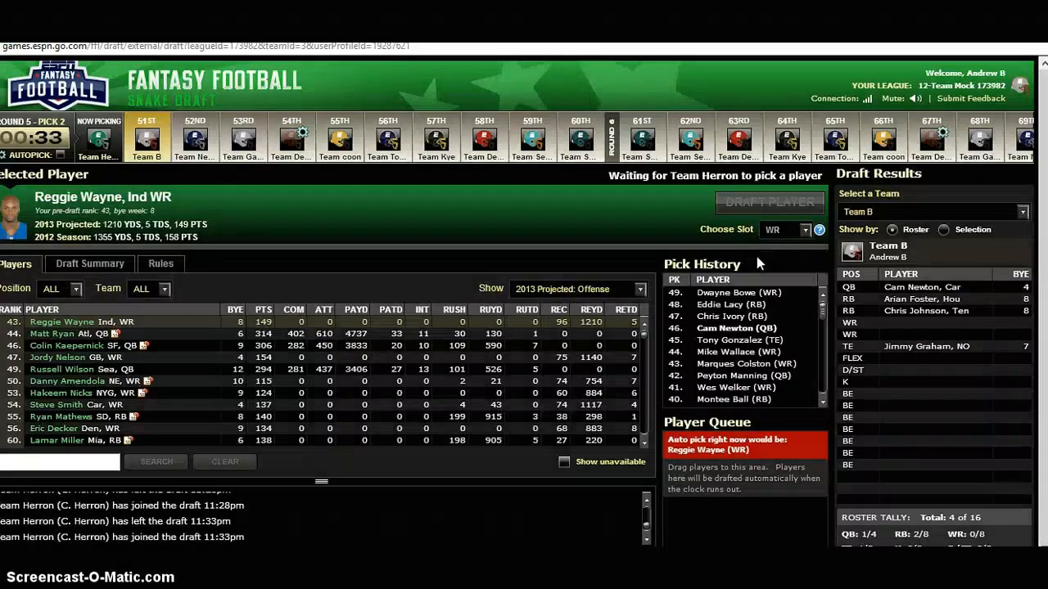
pyautogui.hotkey('alt', 'Tab')
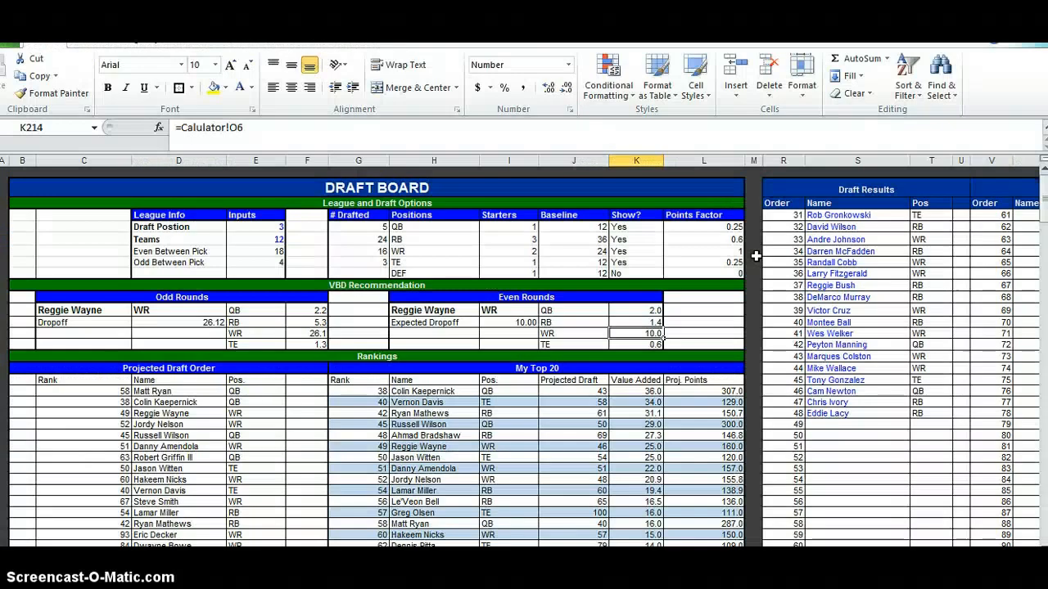
pyautogui.press('Right')
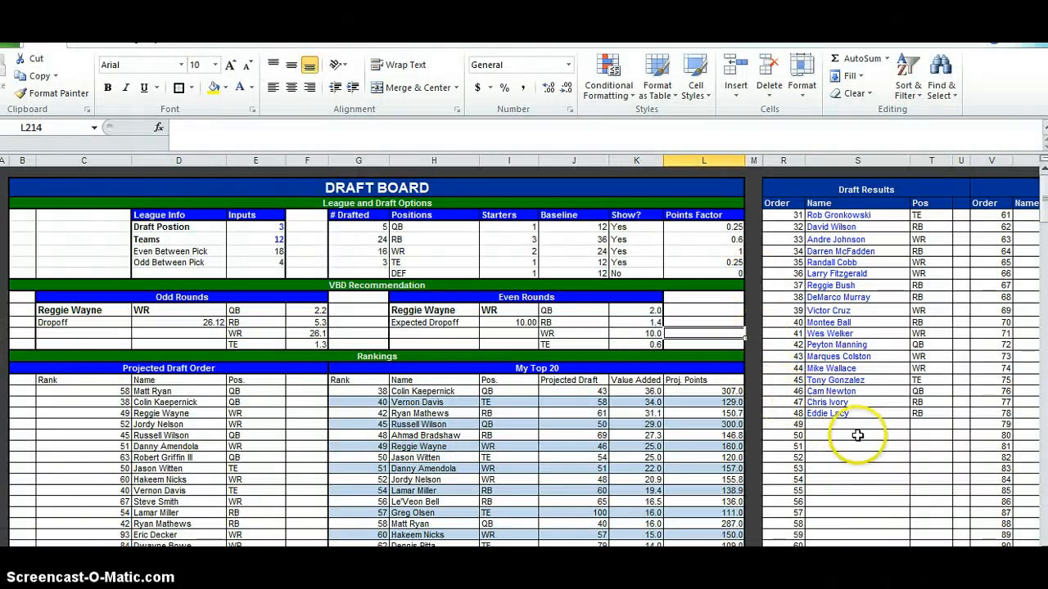
pyautogui.click(860, 434)
pyautogui.press('Up')
pyautogui.hotkey('alt', 'Tab')
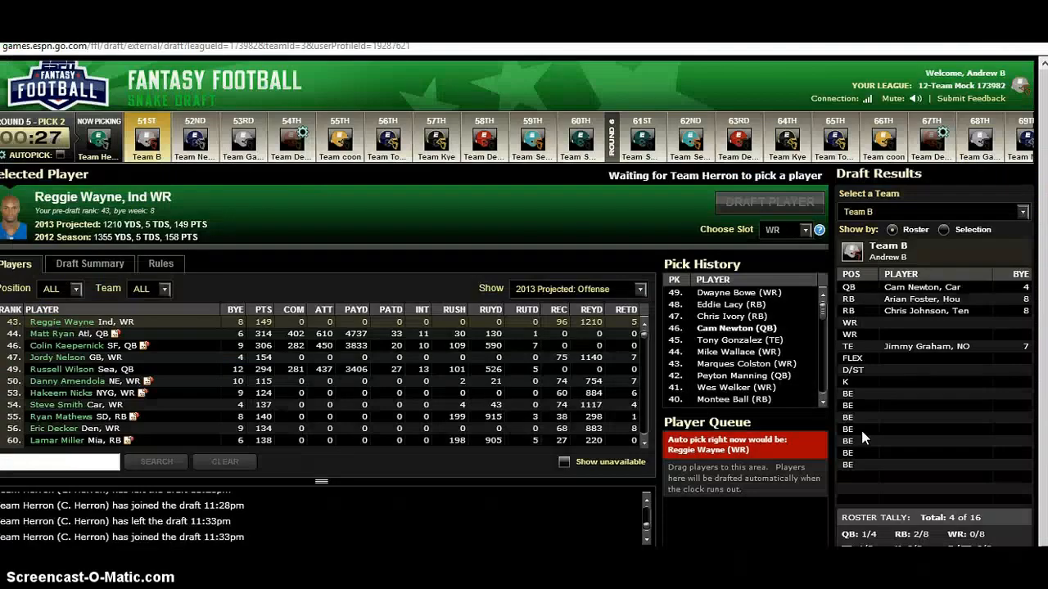
pyautogui.hotkey('alt', 'Tab')
pyautogui.write('Dwa')
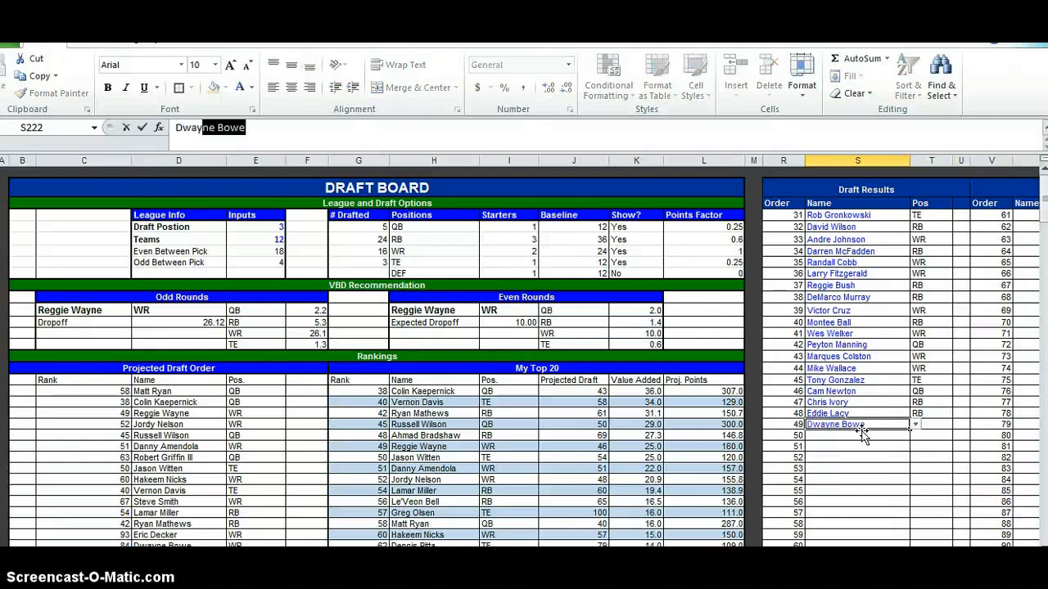
pyautogui.press('Return')
# Record ESPN's latest selection, Matt Ryan, as pick 50 in the Excel Draft Results list and return to the ESPN draft
pyautogui.hotkey('alt', 'Tab')
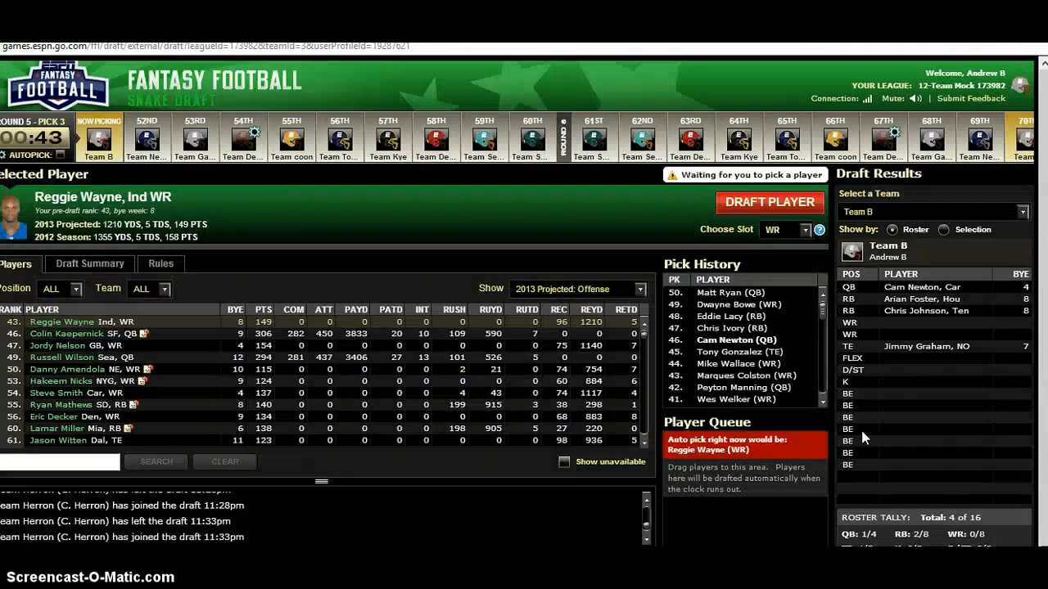
pyautogui.hotkey('alt', 'Tab')
pyautogui.write('A')
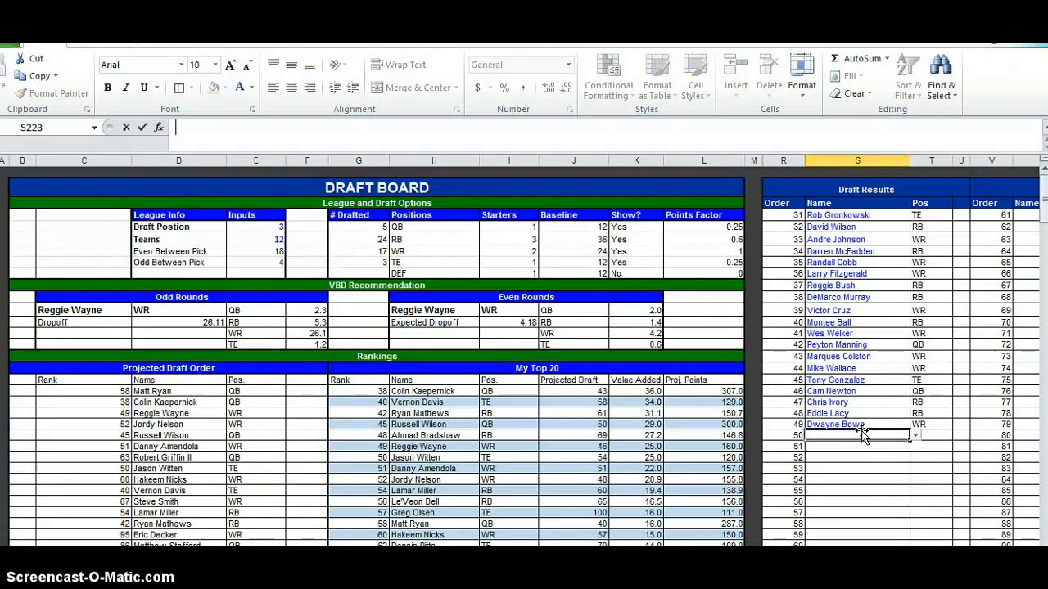
pyautogui.write('att Ry')
pyautogui.press('Return')
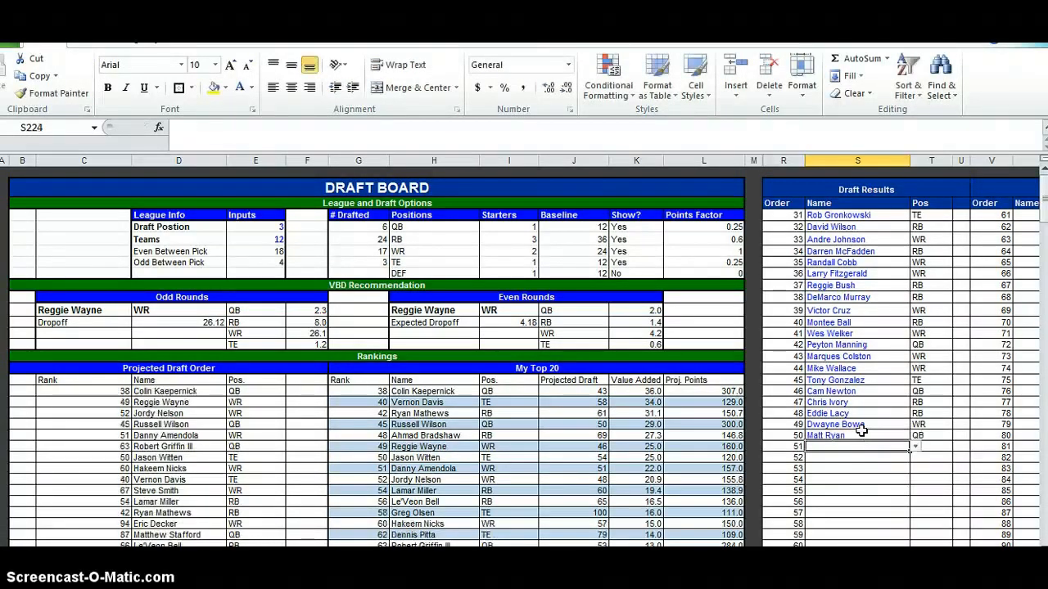
pyautogui.hotkey('alt', 'Tab')
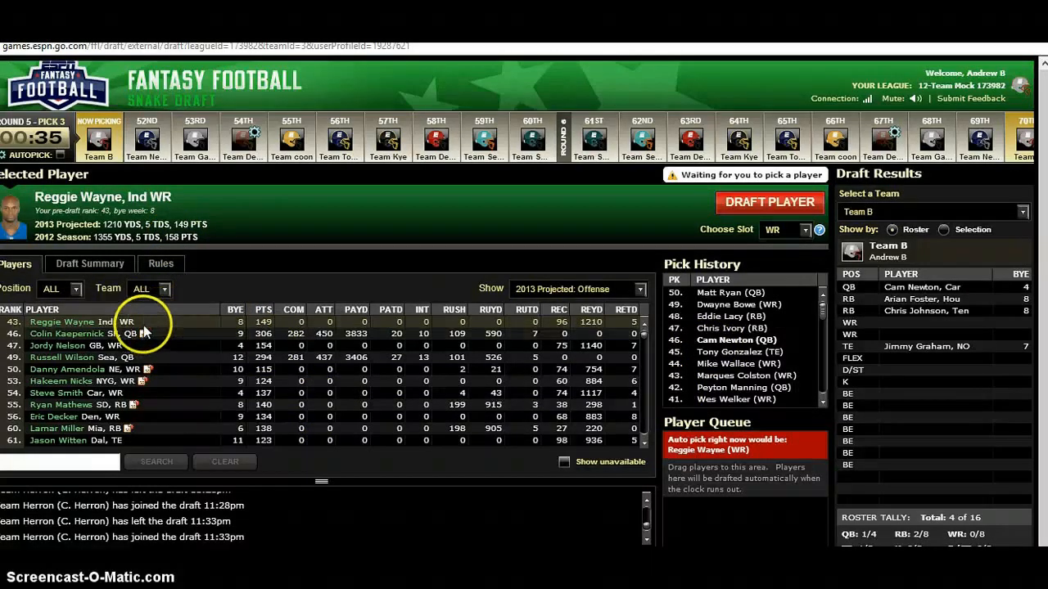
# Review Reggie Wayne's row in the Excel My Top 20 rankings and draft him for Team B in ESPN
pyautogui.hotkey('alt', 'Tab')
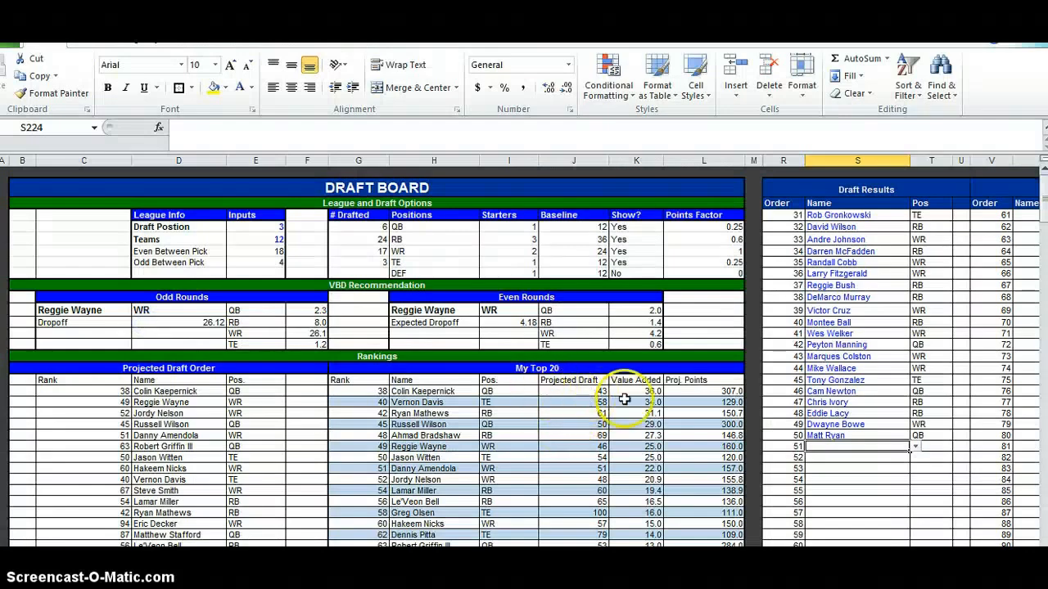
pyautogui.scroll(-2, 532, 406)
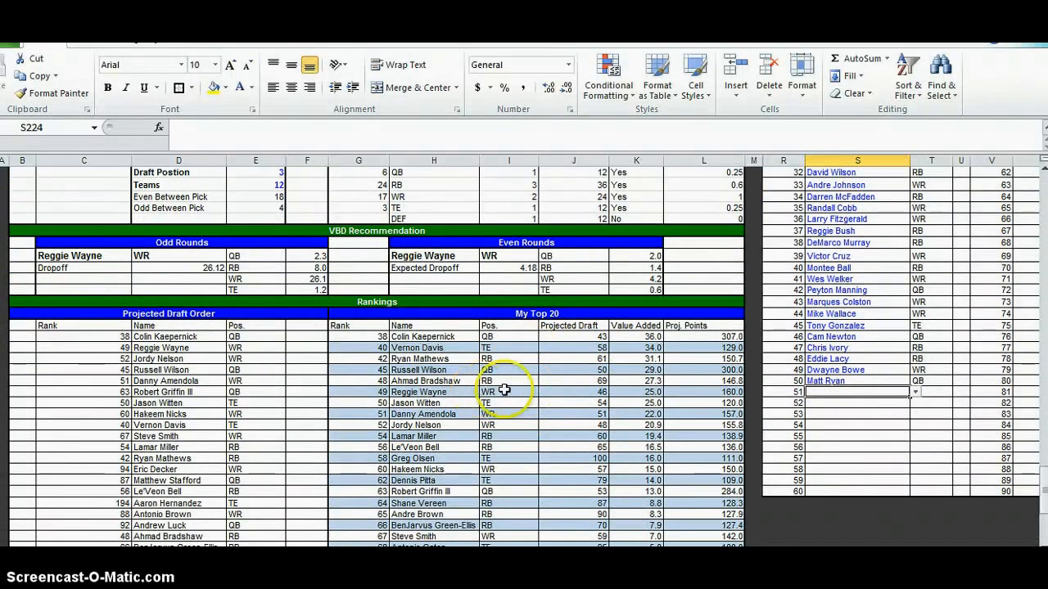
pyautogui.moveTo(426, 392); pyautogui.dragTo(701, 393)
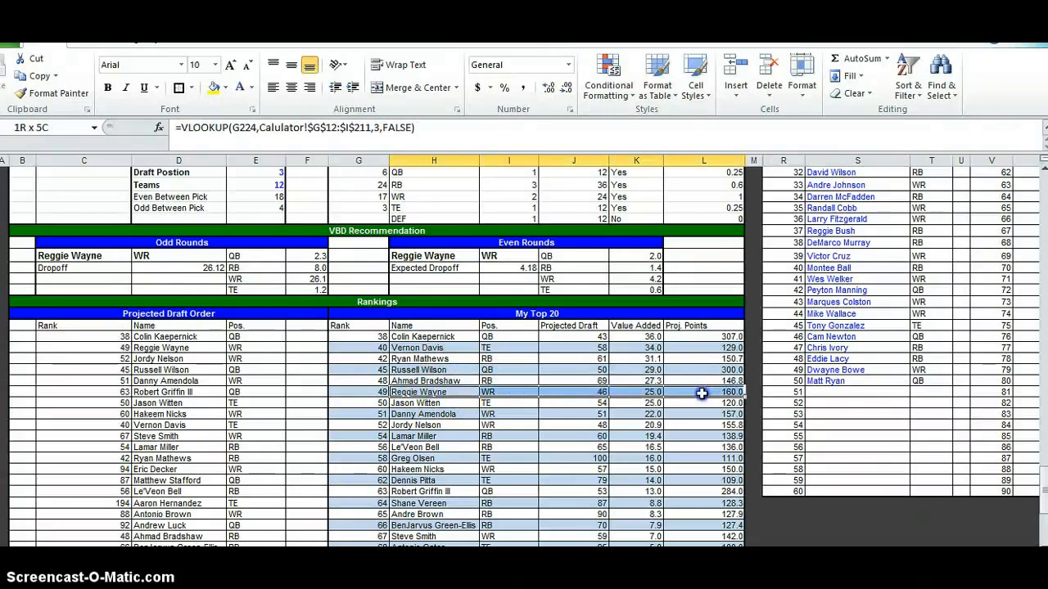
pyautogui.click(707, 366)
pyautogui.hotkey('alt', 'Tab')
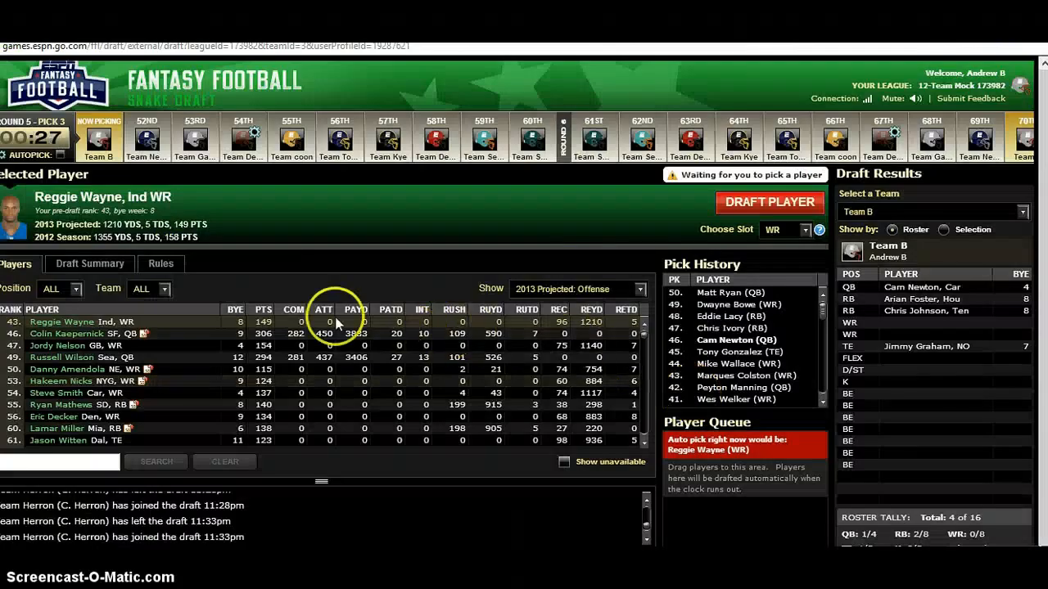
pyautogui.click(761, 203)
# Switch to Excel and trace team 2's PPG in the Results table to its starting lineup on the Draft Results sheet
pyautogui.hotkey('alt', 'Tab')
pyautogui.scroll(-18, 630, 315)
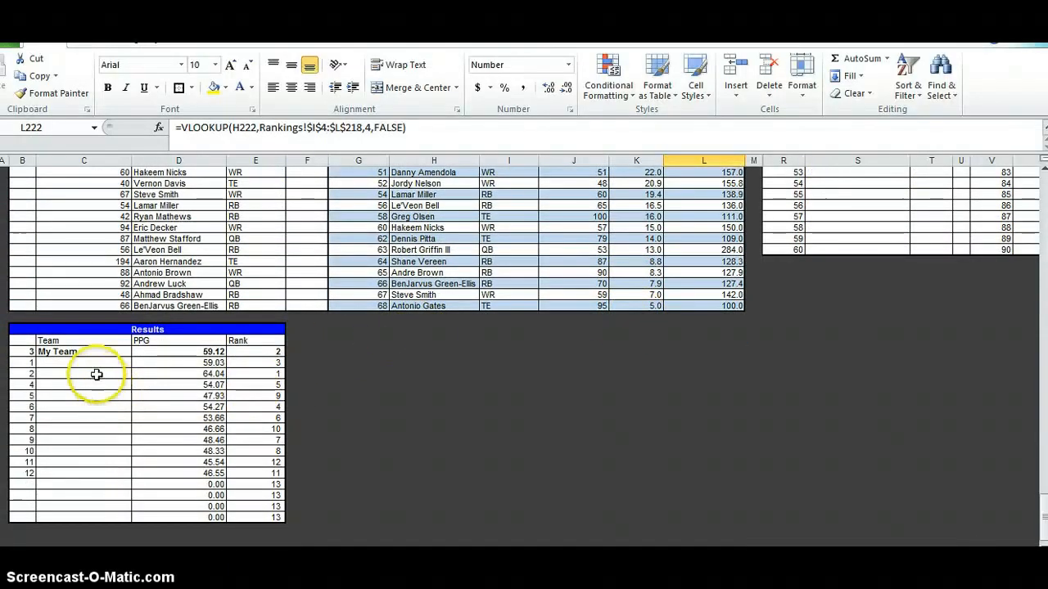
pyautogui.click(142, 375)
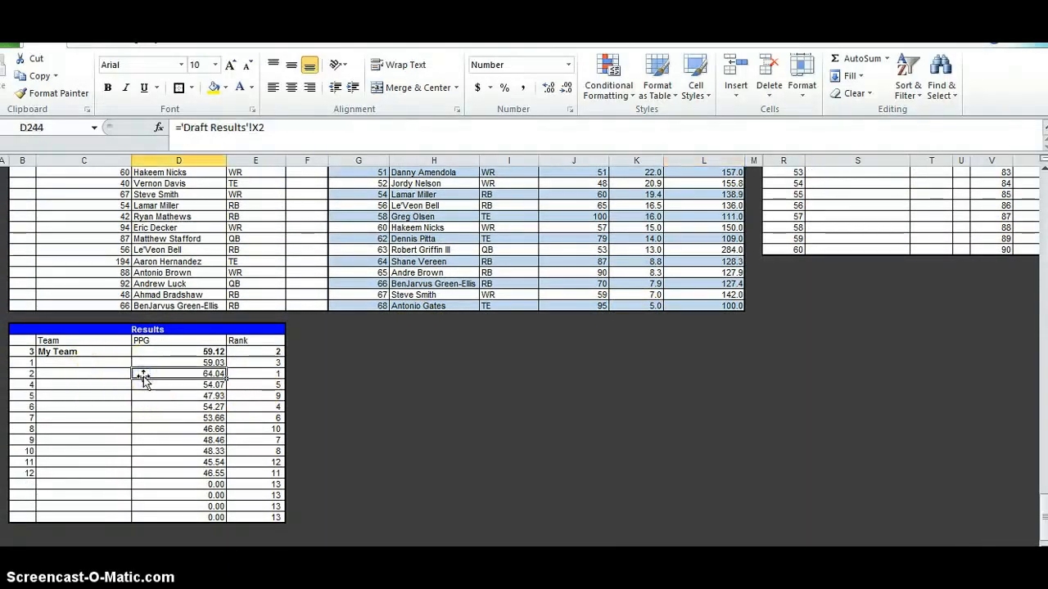
pyautogui.hotkey('ctrl', '[')
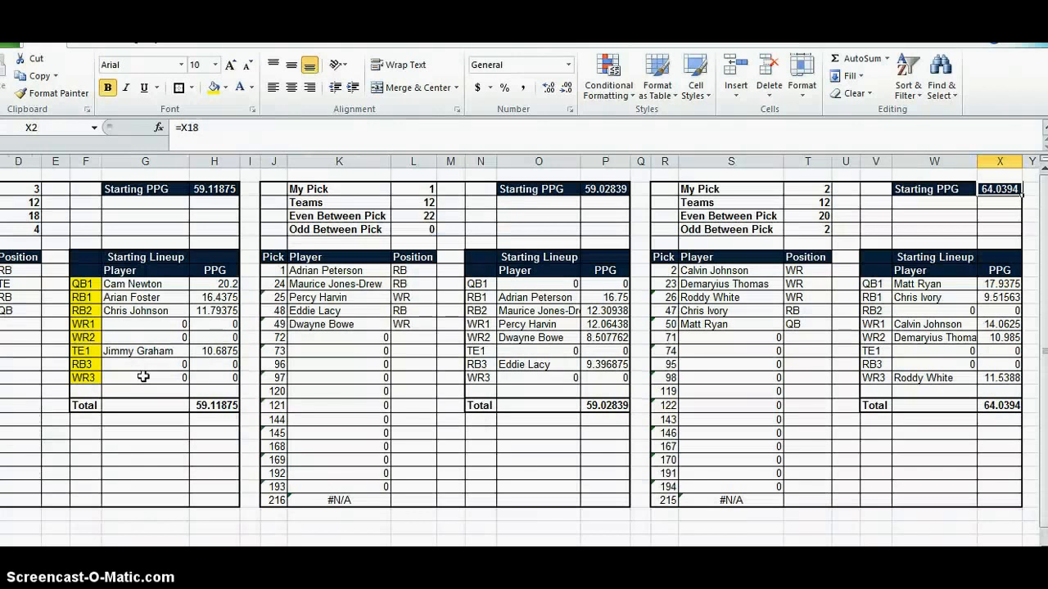
pyautogui.hotkey('ctrl', 'b')
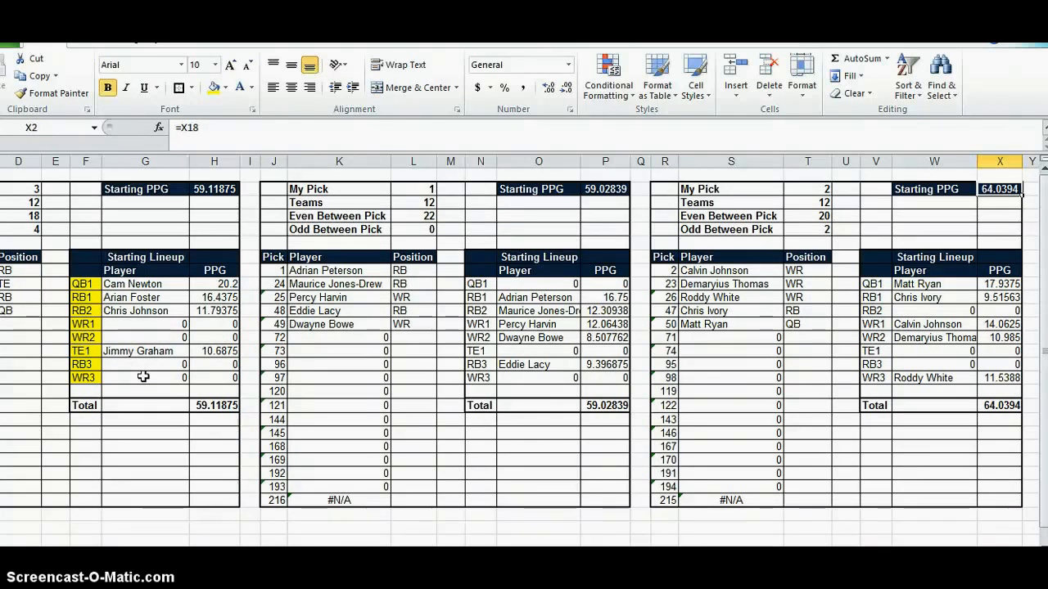
pyautogui.hotkey('shift', 'Home')
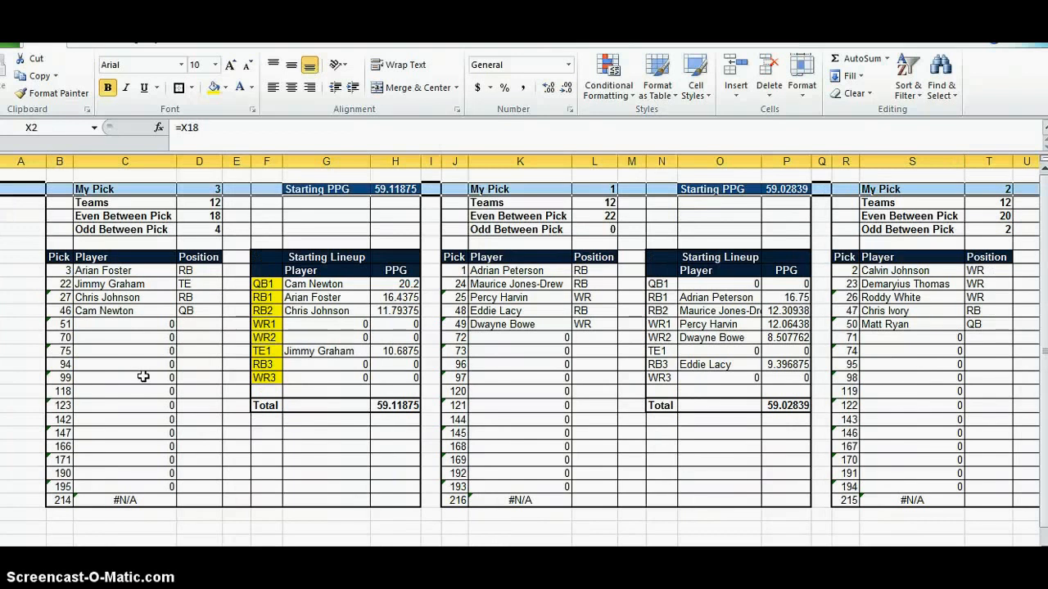
pyautogui.press('Right')
pyautogui.press('Left')
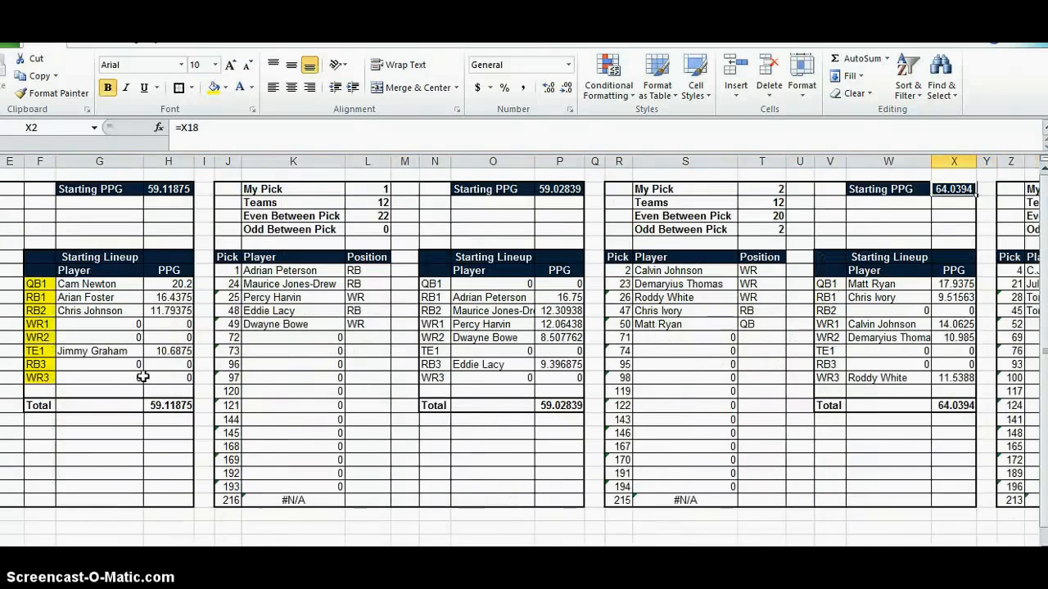
pyautogui.hotkey('ctrl', 'pageup')
pyautogui.hotkey('ctrl', 'pageup')
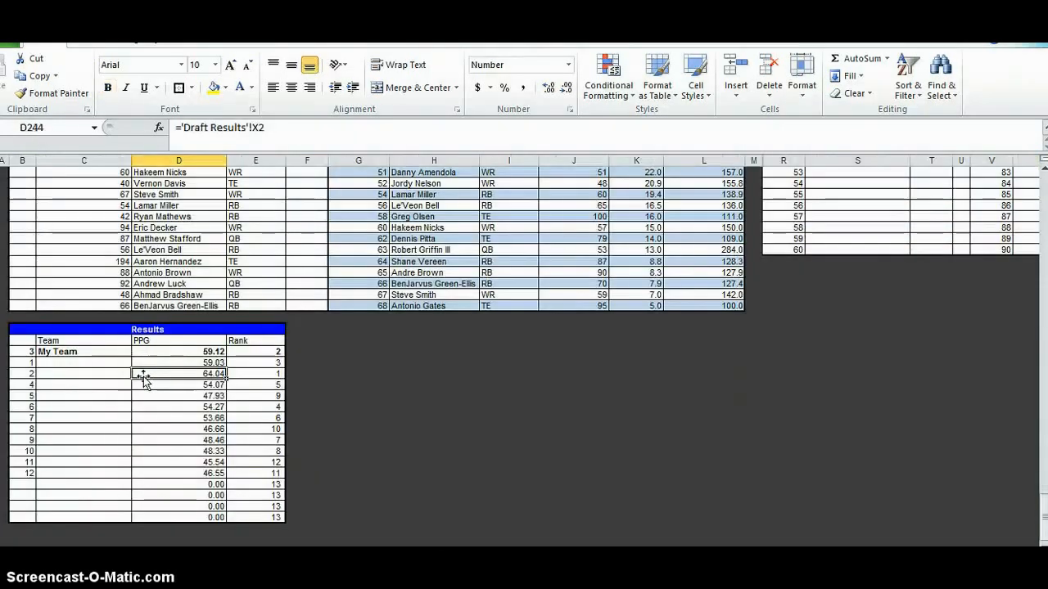
# Record Reggie Wayne as pick 51 in the draft board's Draft Results list
pyautogui.scroll(10, 246, 417)
pyautogui.click(851, 447)
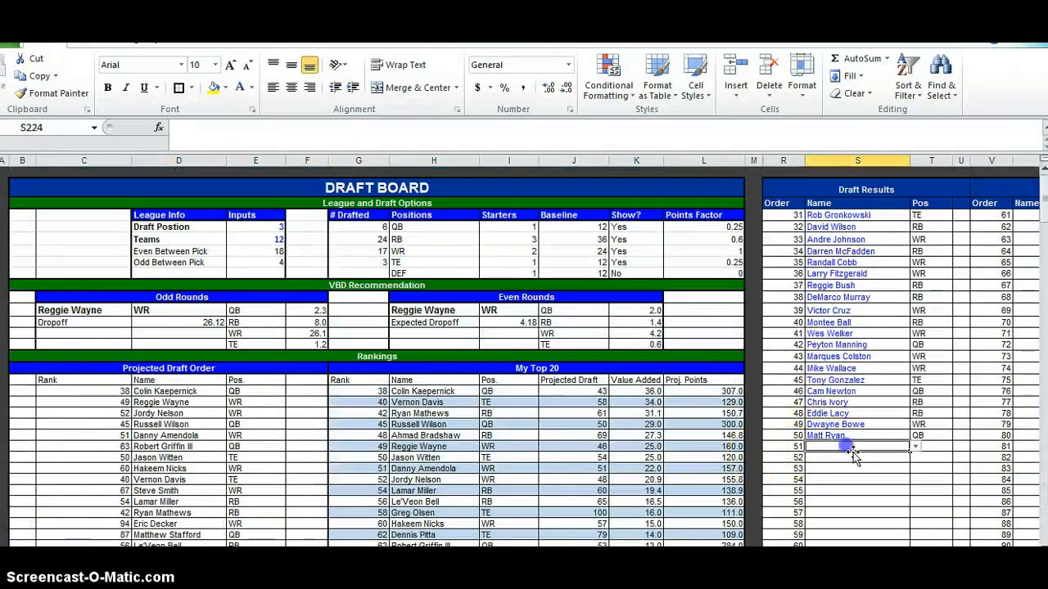
pyautogui.write('R')
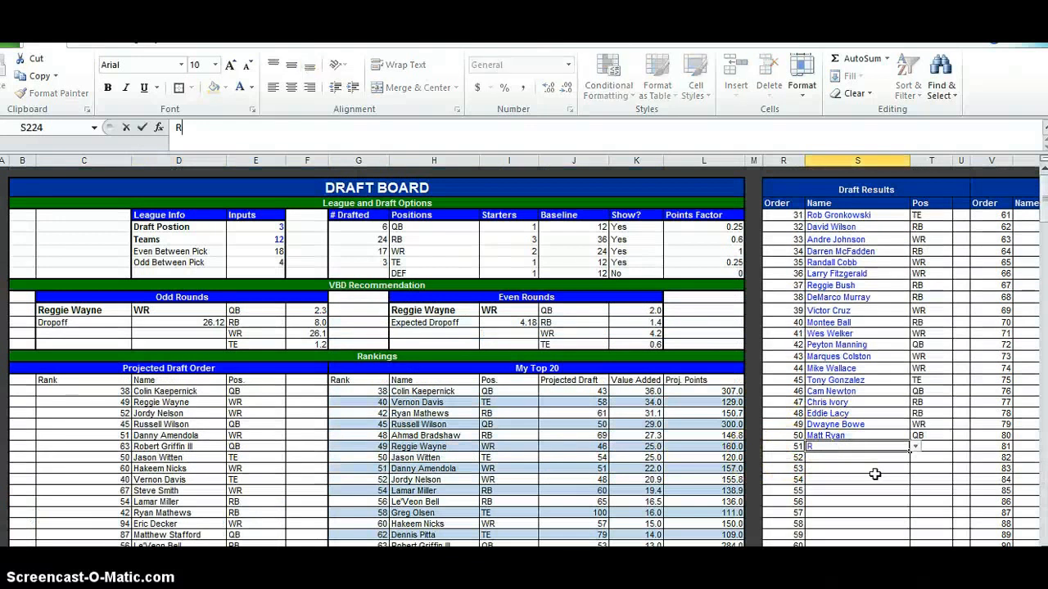
pyautogui.write('eggie Way')
pyautogui.press('Return')
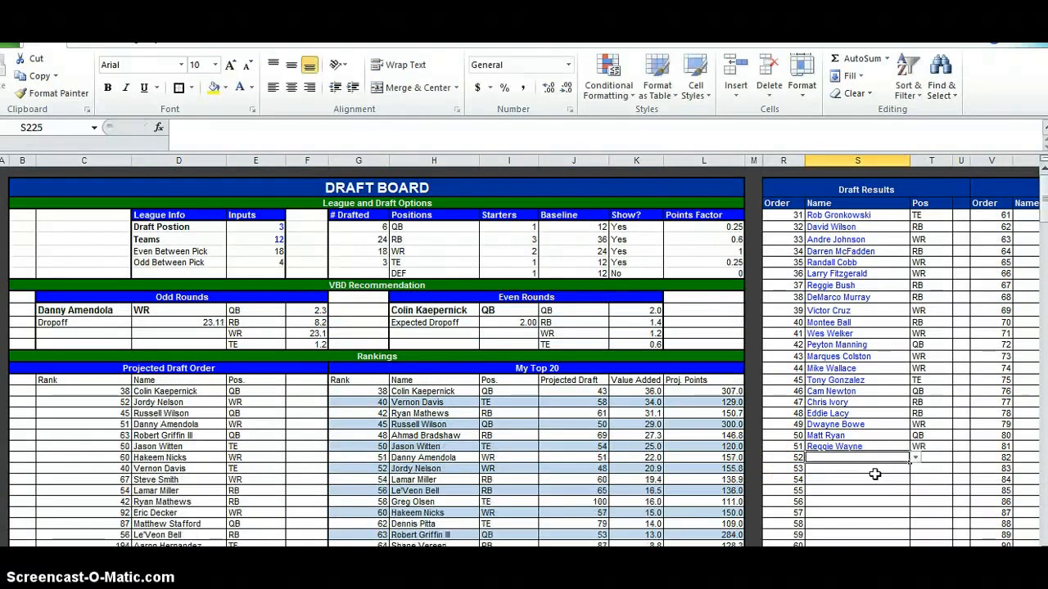
# Check My Team's updated starting lineup on the Draft Results sheet and its PPG and rank in the Results table
pyautogui.hotkey('ctrl', 'pagedown')
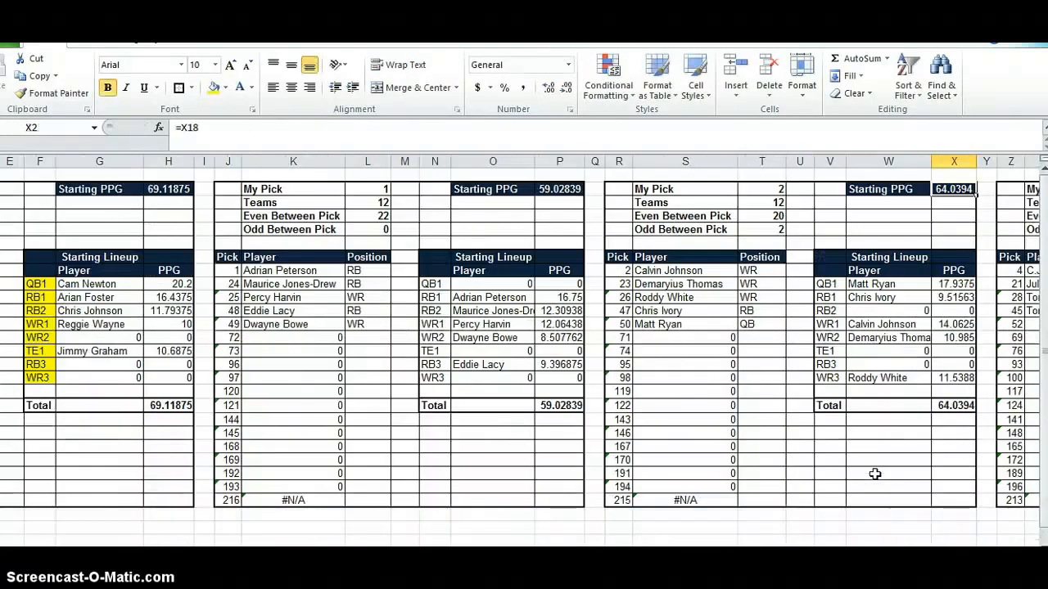
pyautogui.hotkey('ctrl', 'pageup')
pyautogui.scroll(-12, 875, 475)
pyautogui.scroll(2, 404, 373)
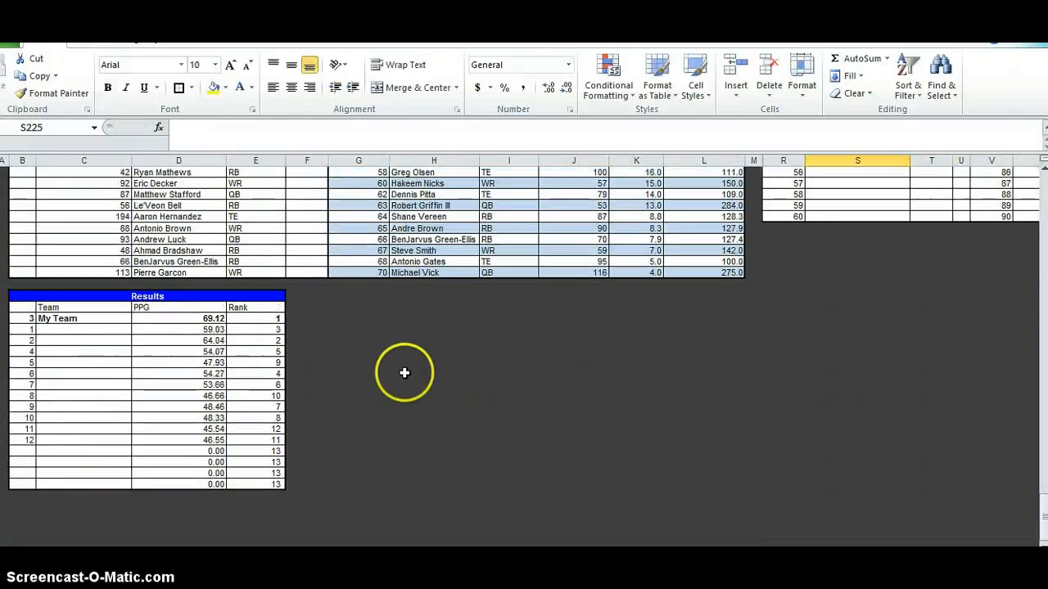
pyautogui.click(204, 319)
pyautogui.scroll(10, 748, 322)
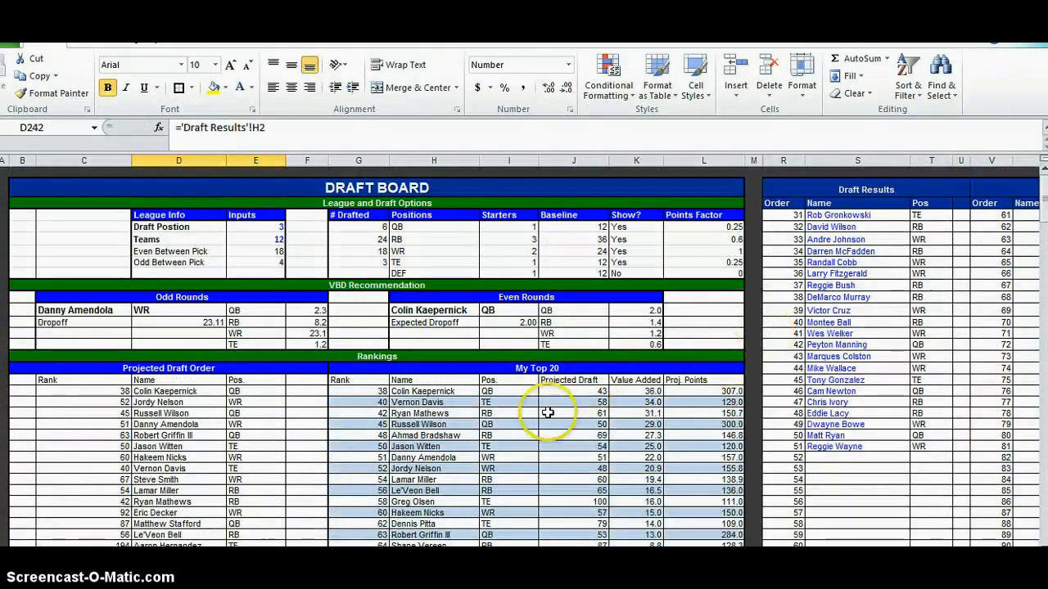
# Compare the picks and starting lineups of teams 1 to 7 on the Draft Results sheet, and return to the draft board
pyautogui.hotkey('ctrl', 'pagedown')
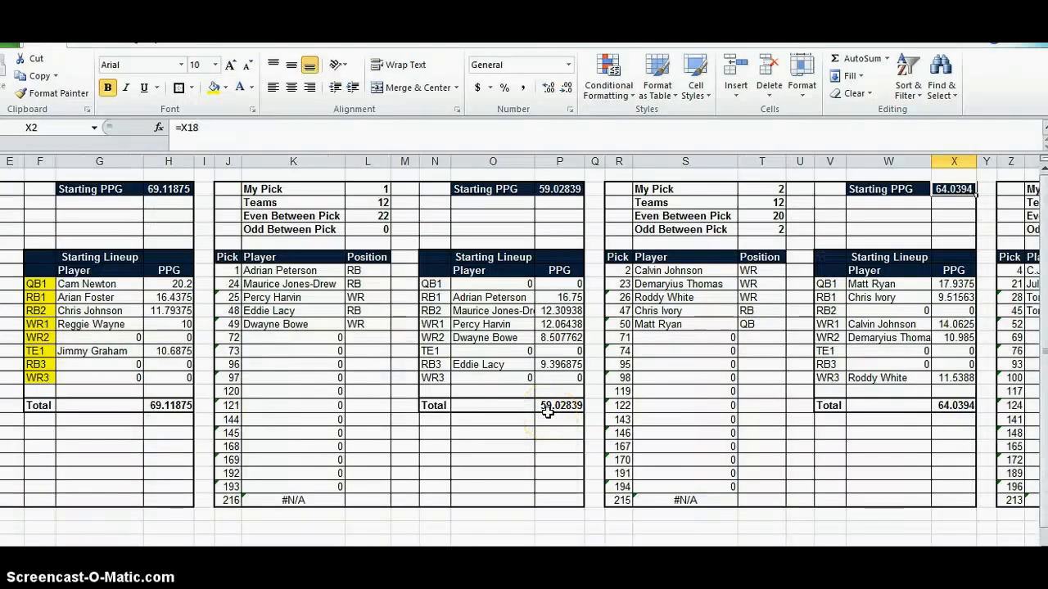
pyautogui.press('Right')
pyautogui.press('Right')
pyautogui.press('Right')
pyautogui.press('Right')
pyautogui.press('Right')
pyautogui.press('Right')
pyautogui.press('Right')
pyautogui.press('Right')
pyautogui.press('Right')
pyautogui.press('Right')
pyautogui.press('Right')
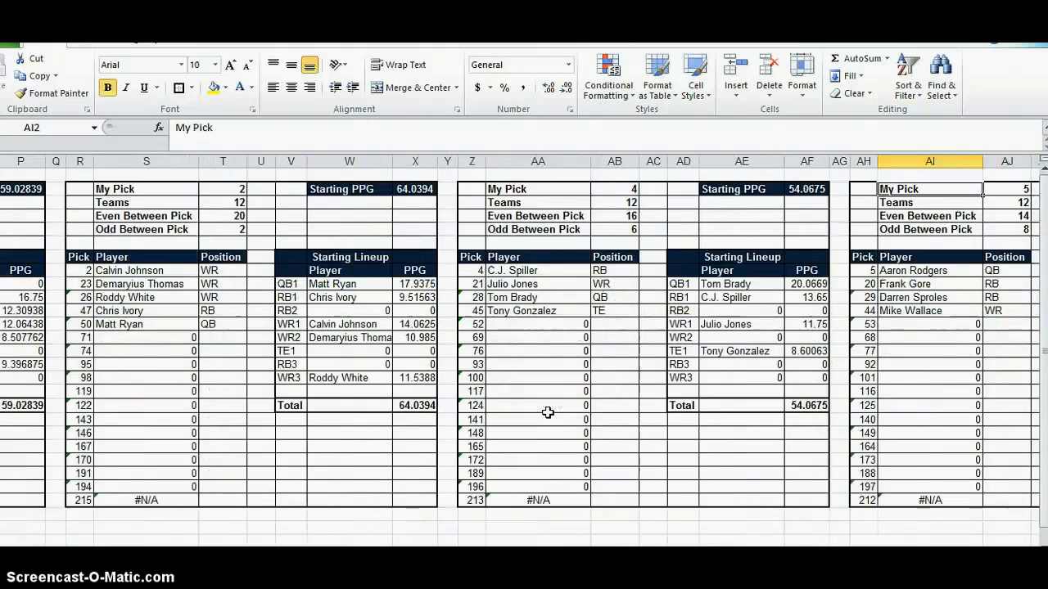
pyautogui.press('Right')
pyautogui.press('Right')
pyautogui.press('Right')
pyautogui.press('Right')
pyautogui.press('Right')
pyautogui.press('Right')
pyautogui.press('Right')
pyautogui.press('Right')
pyautogui.press('Right')
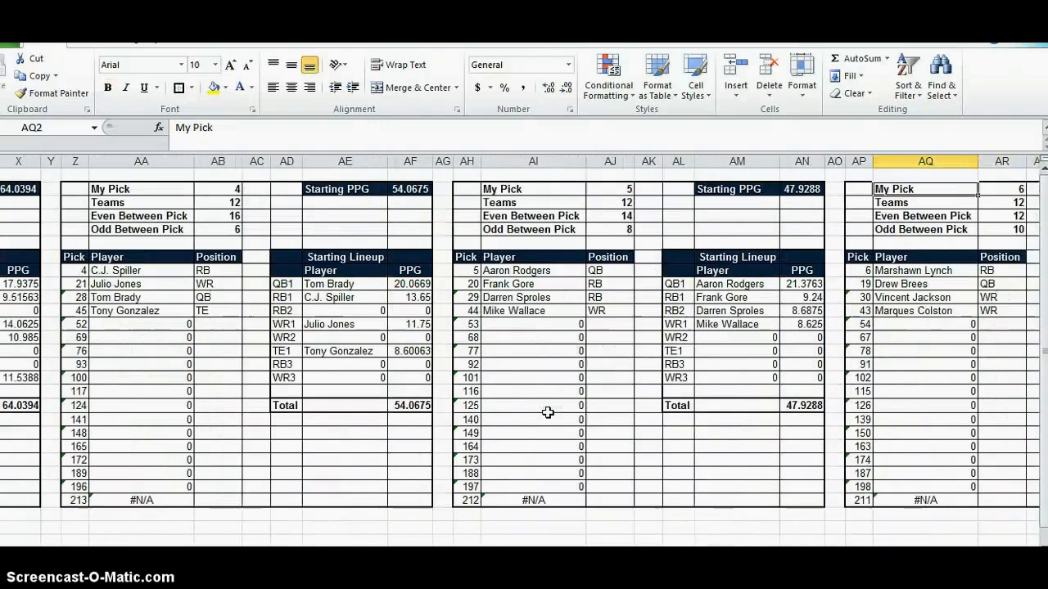
pyautogui.press('Right')
pyautogui.press('Right')
pyautogui.press('Right')
pyautogui.press('Right')
pyautogui.press('Right')
pyautogui.press('Right')
pyautogui.press('Right')
pyautogui.press('Right')
pyautogui.press('Right')
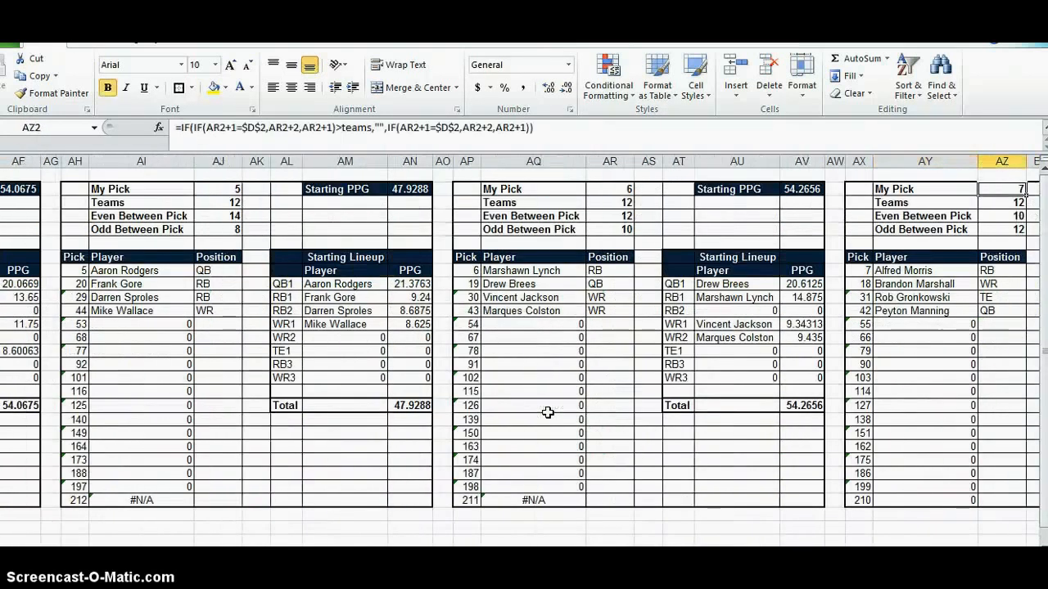
pyautogui.hotkey('ctrl', 'Home')
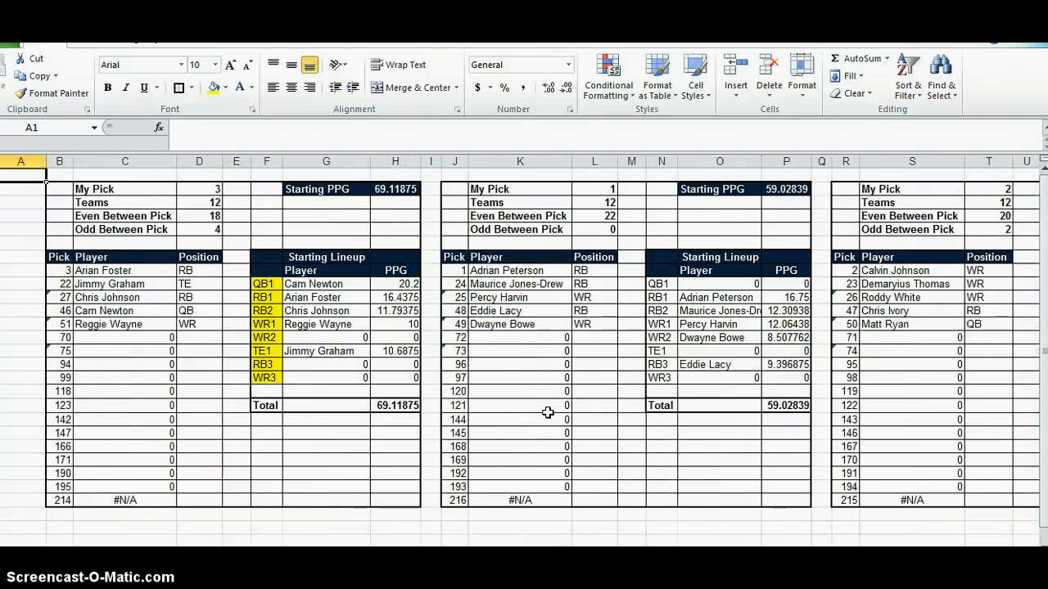
pyautogui.hotkey('ctrl', 'End')
pyautogui.hotkey('ctrl', 'pageup')
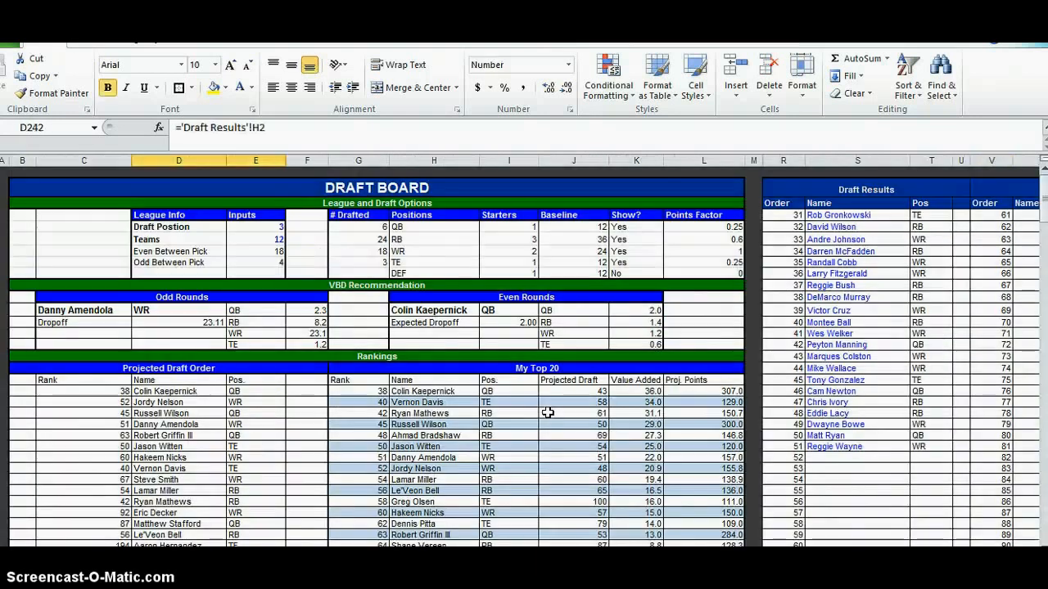
# Compare the PPG values of all twelve teams in the Results table below the rankings
pyautogui.scroll(-10, 548, 413)
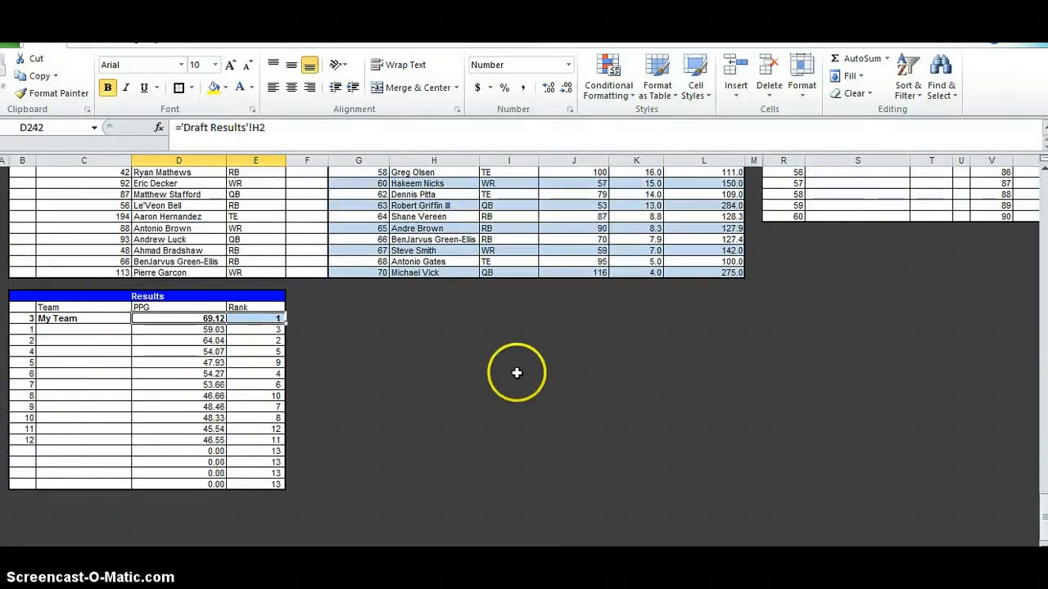
pyautogui.click(229, 336)
pyautogui.moveTo(205, 319); pyautogui.dragTo(190, 441)
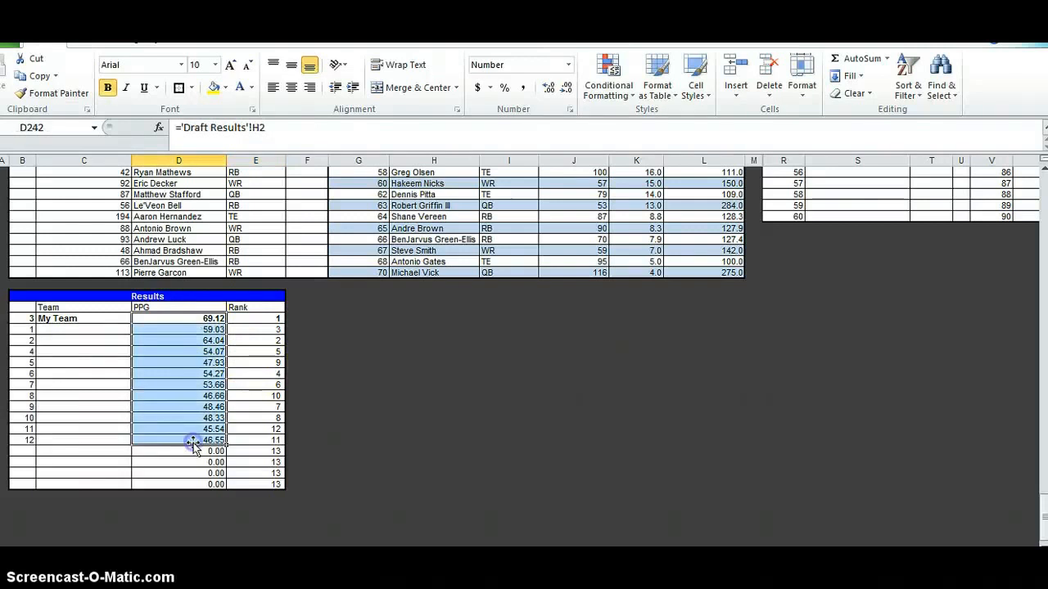
pyautogui.click(193, 441)
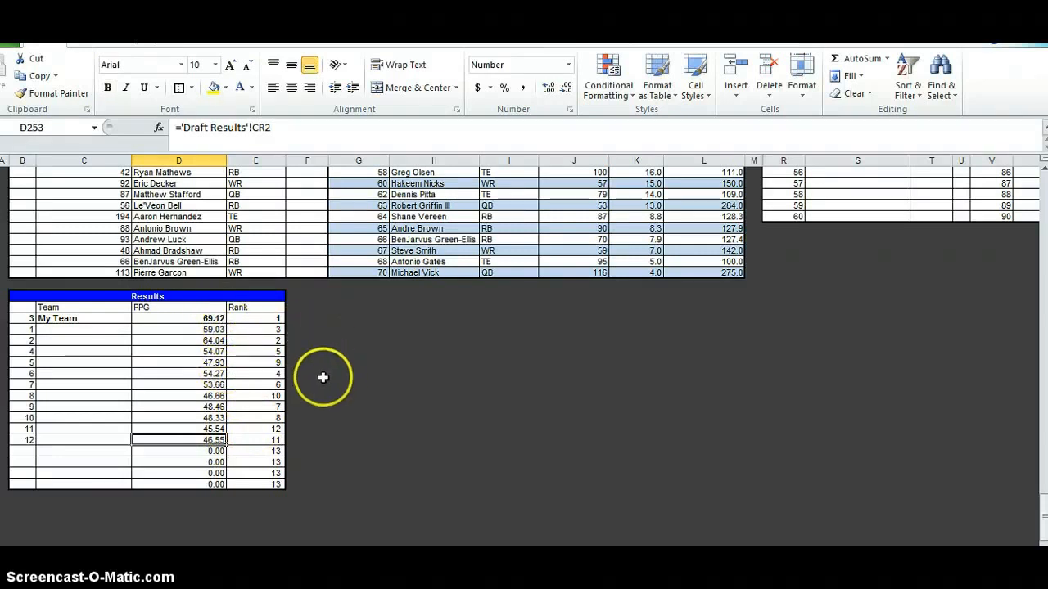
pyautogui.scroll(7, 335, 372)
pyautogui.scroll(-8, 351, 379)
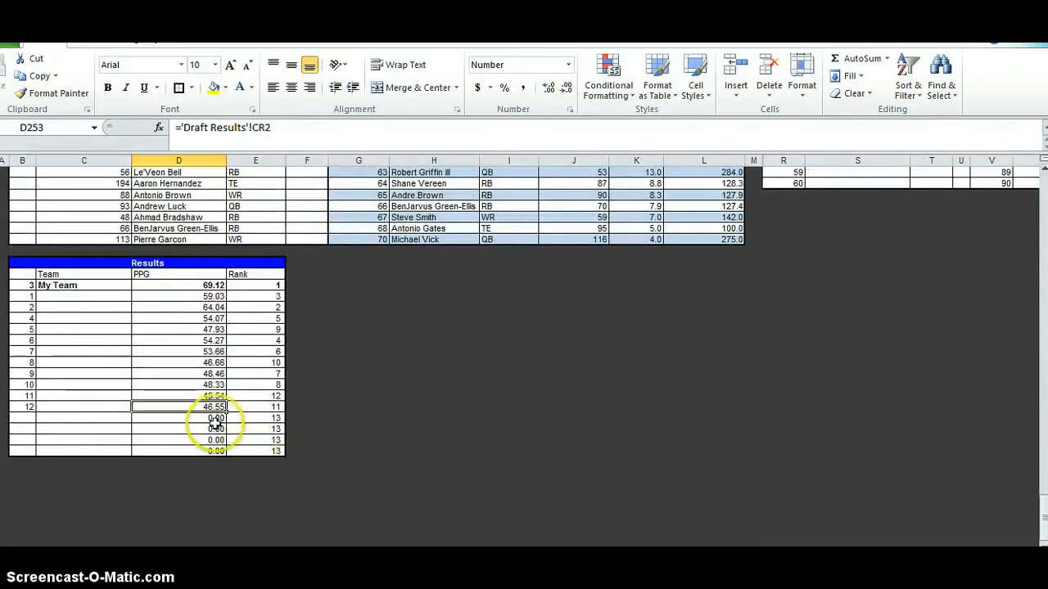
pyautogui.moveTo(215, 362); pyautogui.dragTo(204, 407)
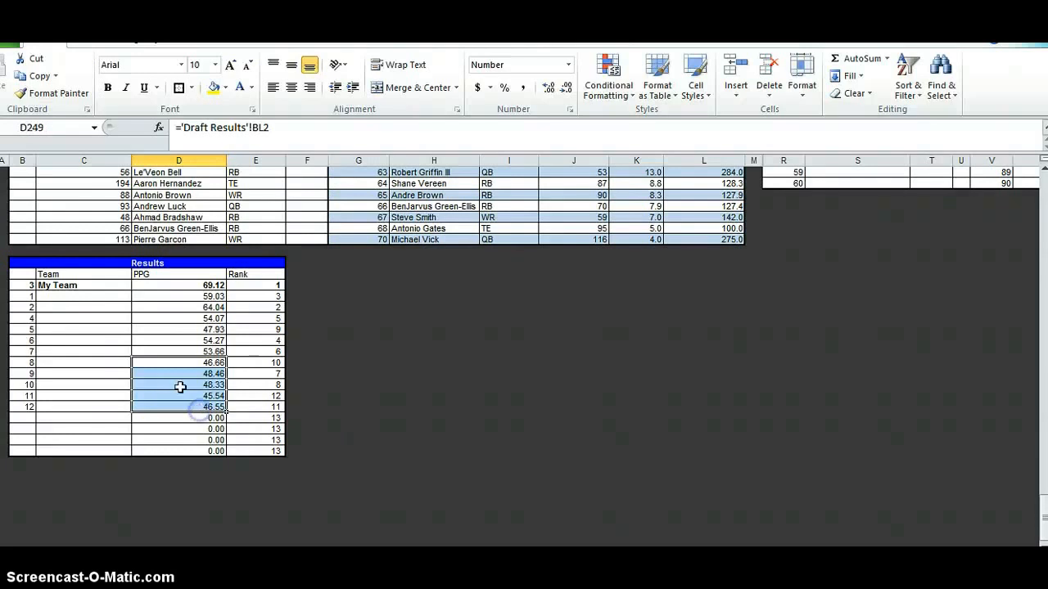
pyautogui.click(219, 329)
pyautogui.click(214, 307)
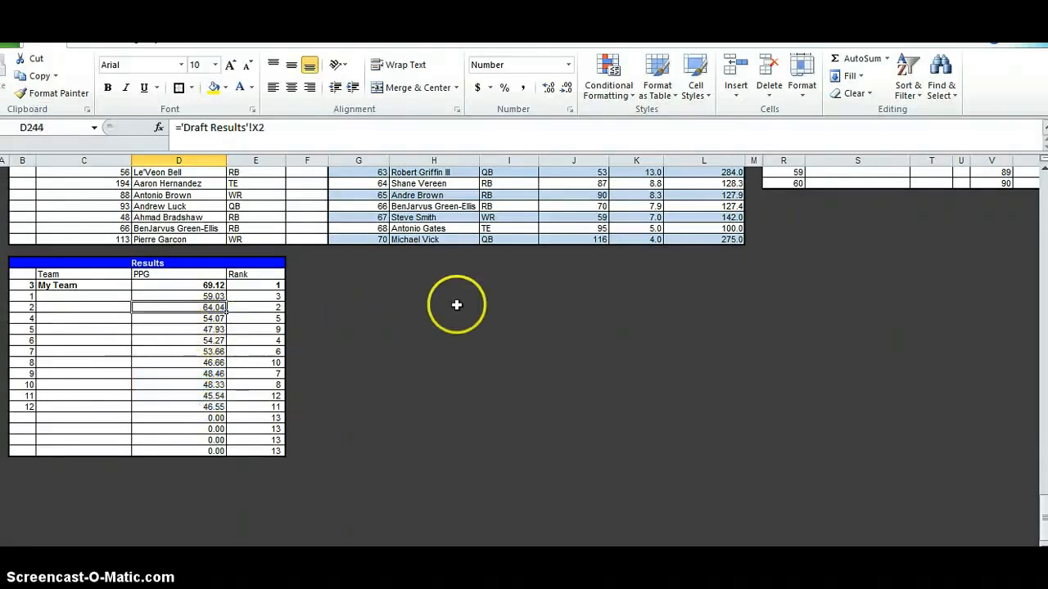
# Check the latest selection in ESPN's Pick History and record Danny Amendola as pick 52 in the Excel Draft Results list
pyautogui.scroll(9, 706, 319)
pyautogui.hotkey('alt', 'Tab')
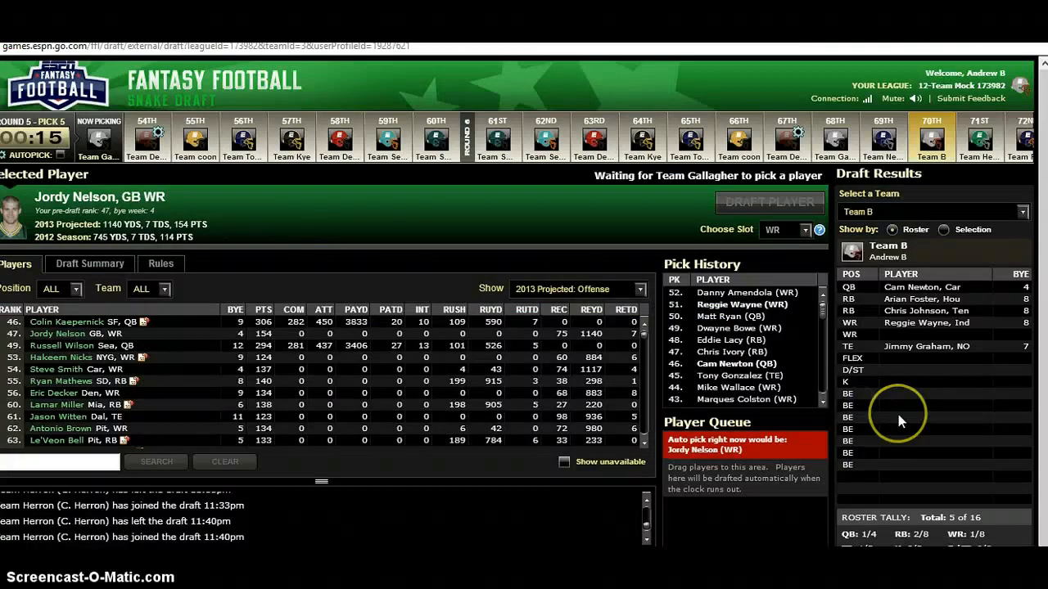
pyautogui.hotkey('alt', 'Tab')
pyautogui.write('Danny')
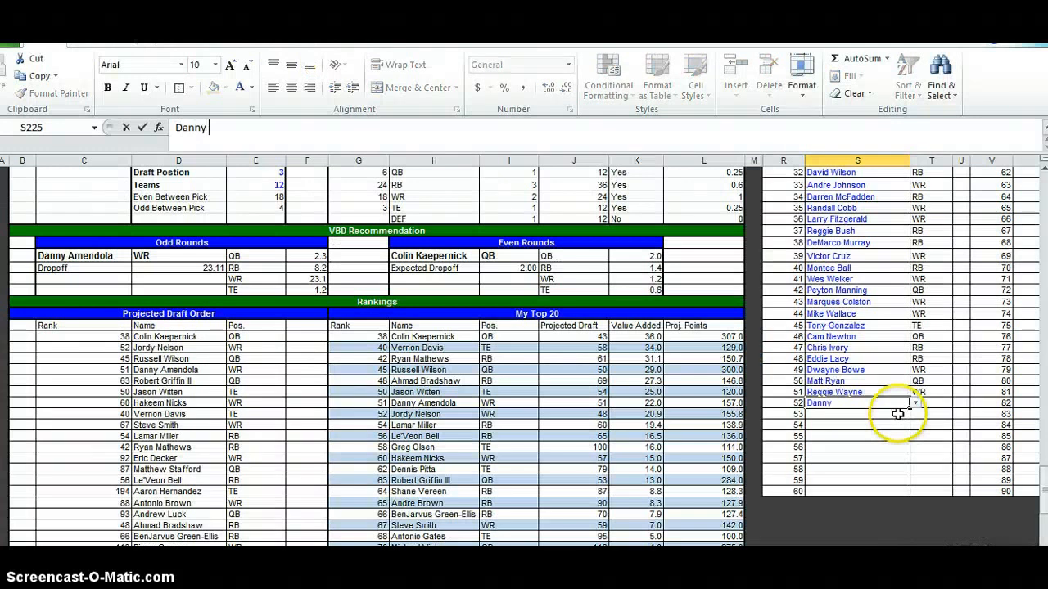
pyautogui.write(' Amendola')
pyautogui.press('Return')
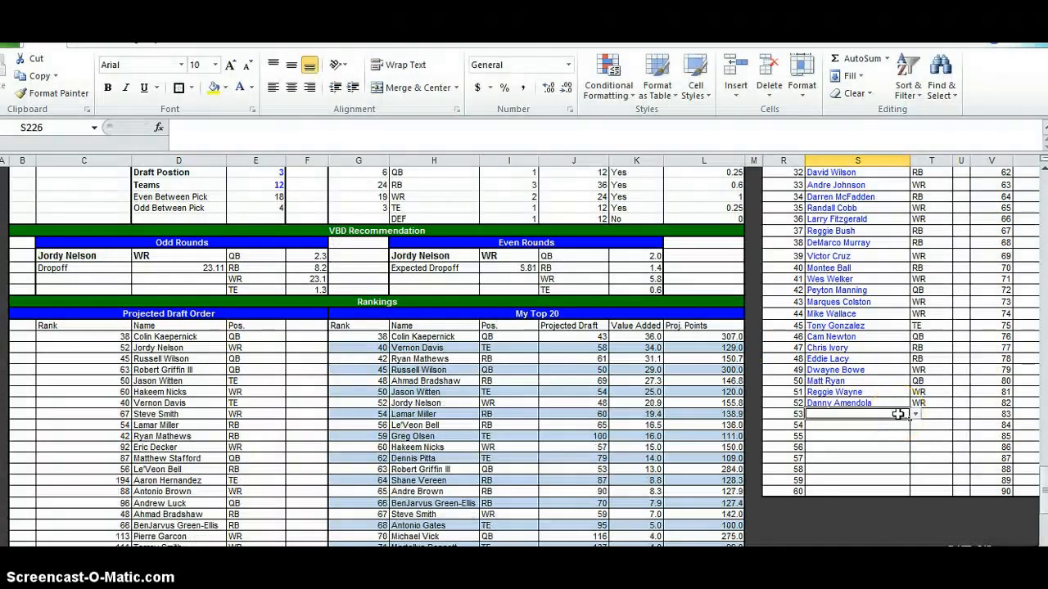
# Check the ESPN draft for new picks, inspecting the RB Points Factor on the Excel draft board between checks
pyautogui.scroll(2, 898, 414)
pyautogui.hotkey('alt', 'Tab')
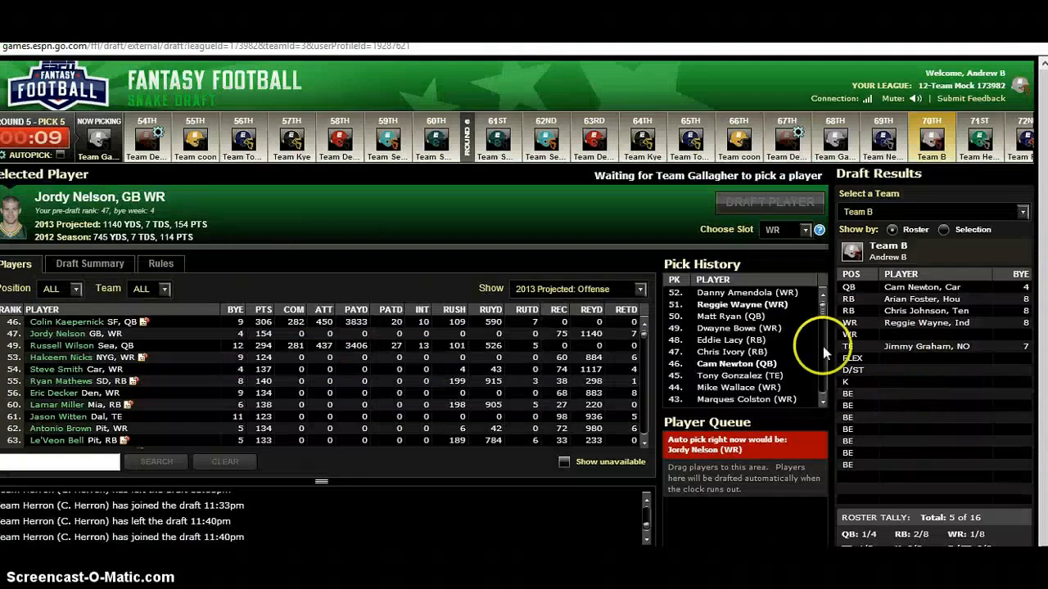
pyautogui.hotkey('alt', 'Tab')
pyautogui.click(714, 239)
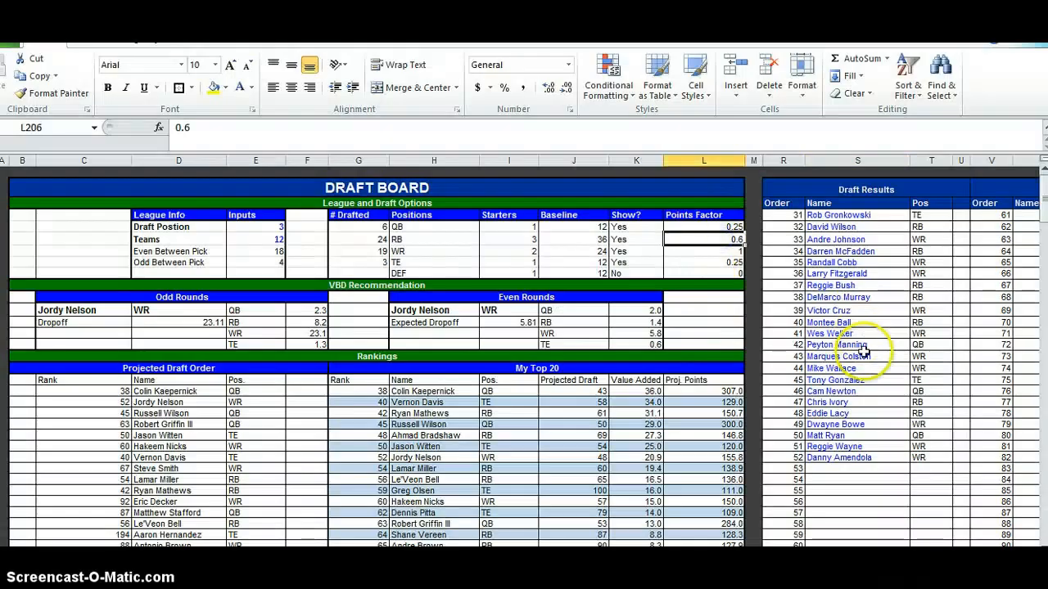
pyautogui.hotkey('alt', 'Tab')
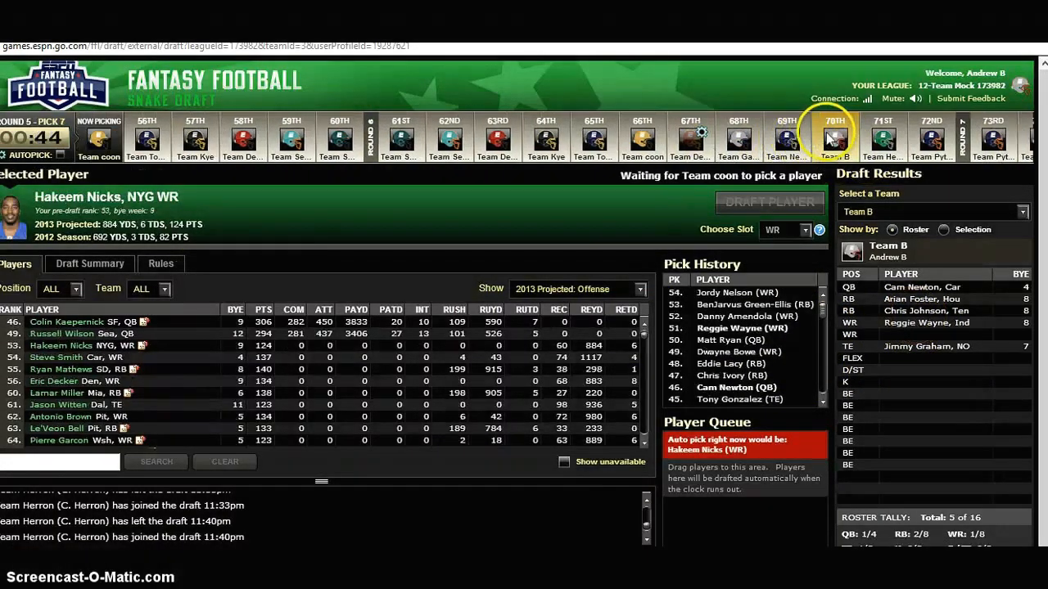
# On the Excel draft board, set the Show? option to No for the TE and QB positions
pyautogui.hotkey('alt', 'Tab')
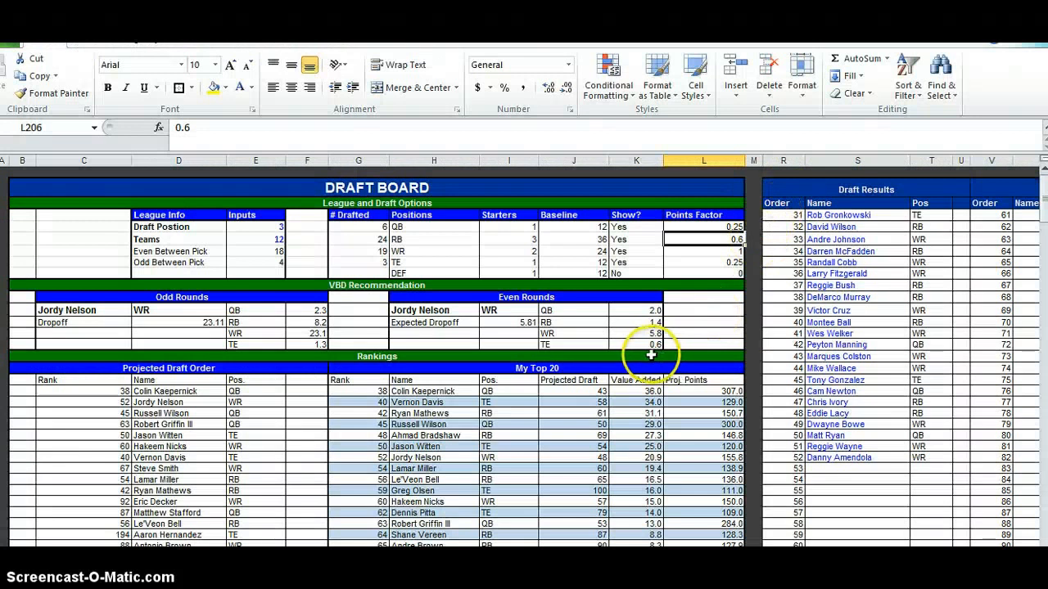
pyautogui.scroll(-1, 794, 283)
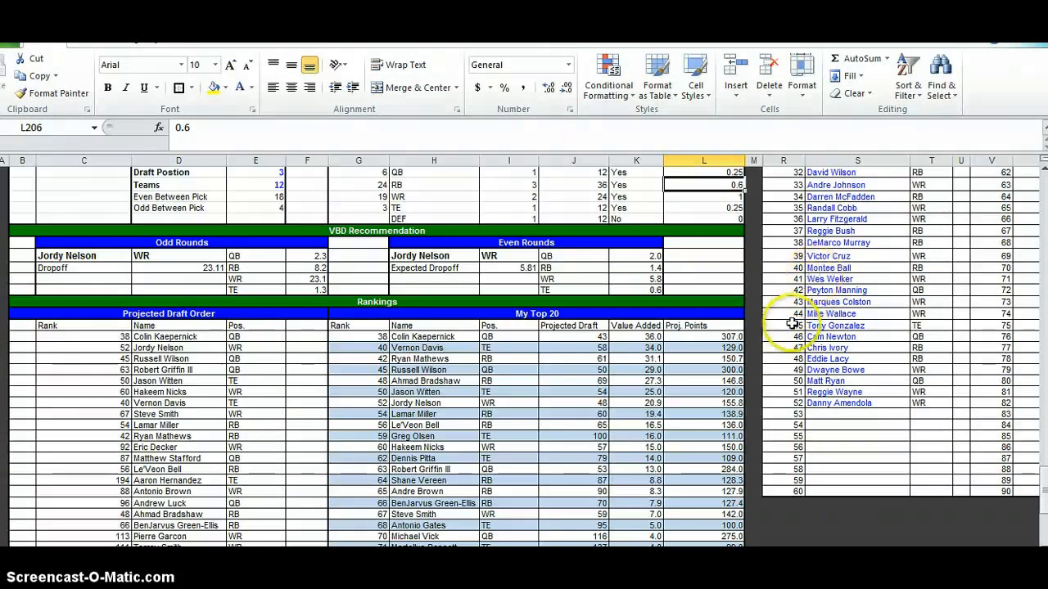
pyautogui.scroll(2, 671, 303)
pyautogui.click(634, 262)
pyautogui.click(669, 262)
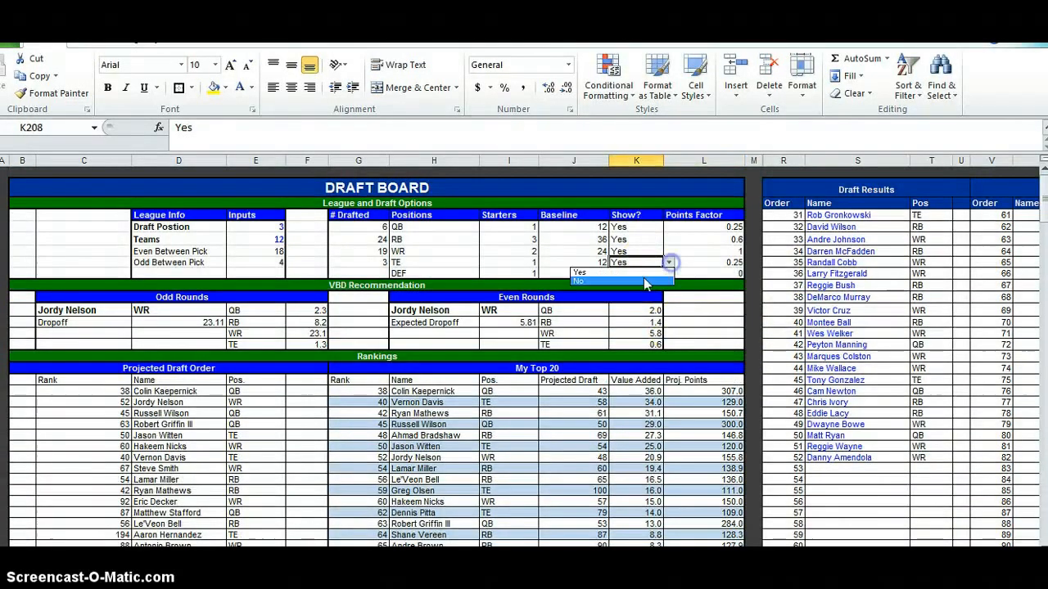
pyautogui.click(644, 283)
pyautogui.click(646, 227)
pyautogui.click(669, 227)
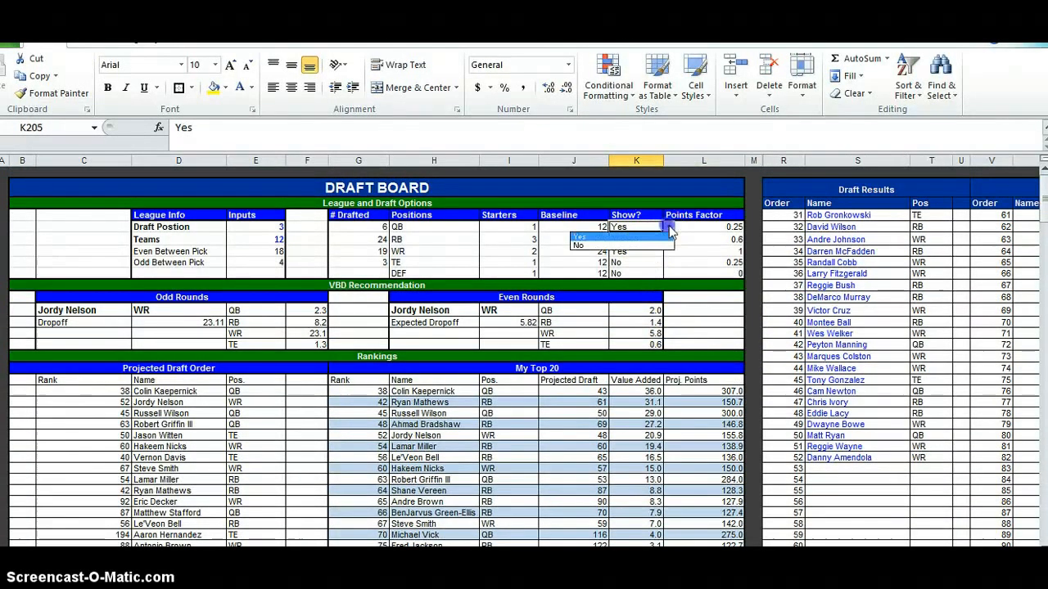
pyautogui.click(651, 245)
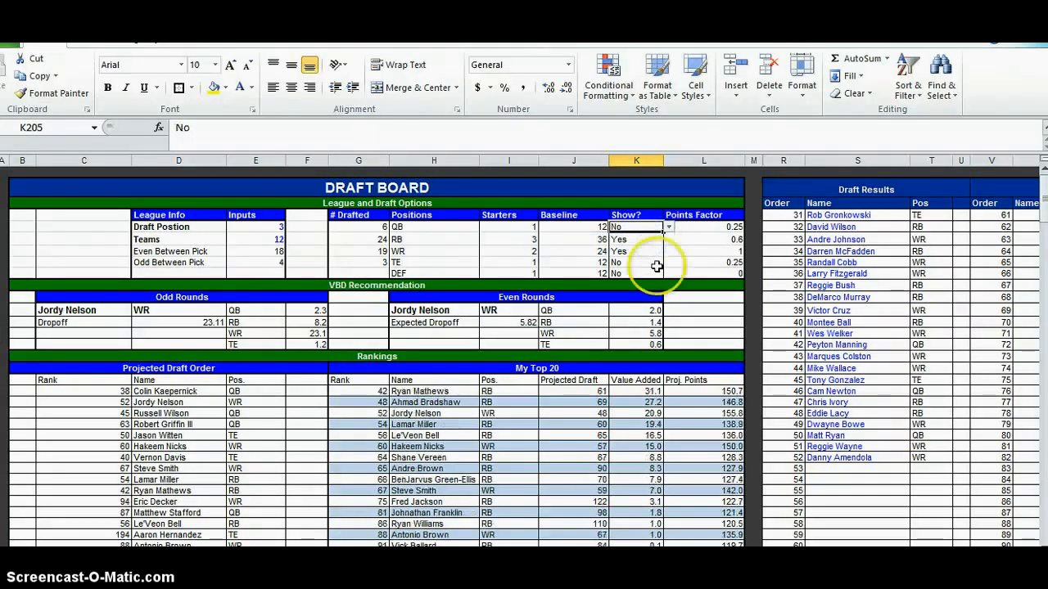
# Examine the running backs in the My Top 20 rankings, from Ryan Mathews down to Vick Ballard
pyautogui.scroll(-2, 656, 266)
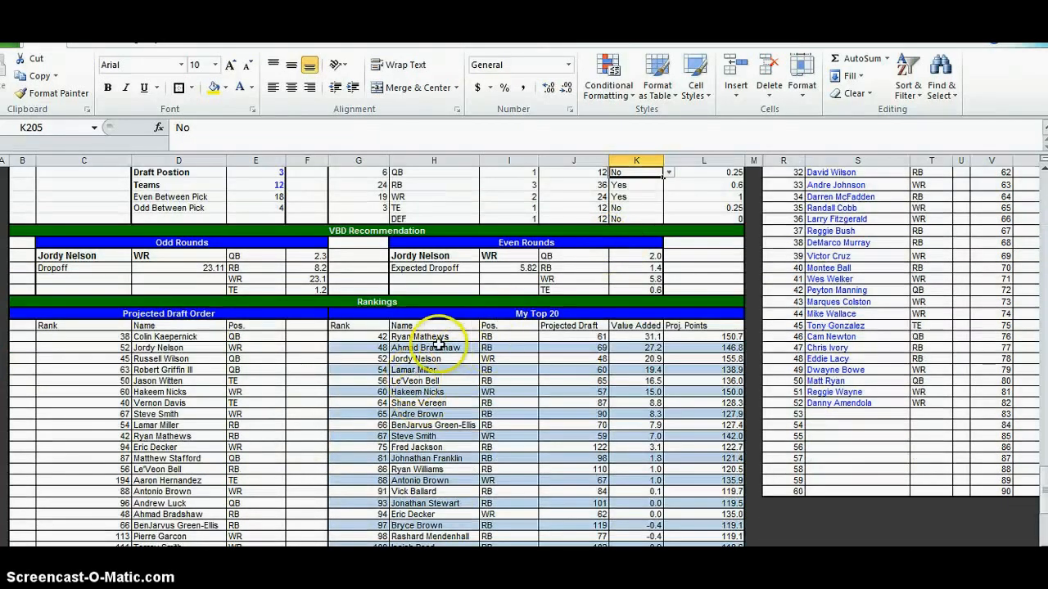
pyautogui.moveTo(430, 337); pyautogui.dragTo(440, 349)
pyautogui.keyDown('ctrl'); pyautogui.click(438, 370); pyautogui.keyUp('ctrl')
pyautogui.keyDown('ctrl'); pyautogui.click(437, 380); pyautogui.keyUp('ctrl')
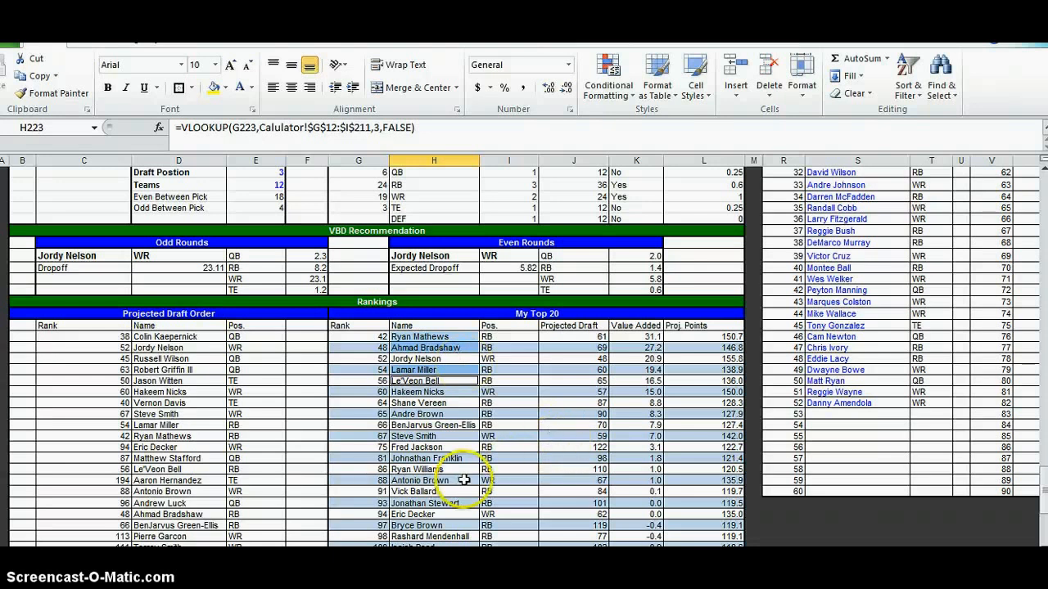
pyautogui.moveTo(458, 491); pyautogui.dragTo(502, 494)
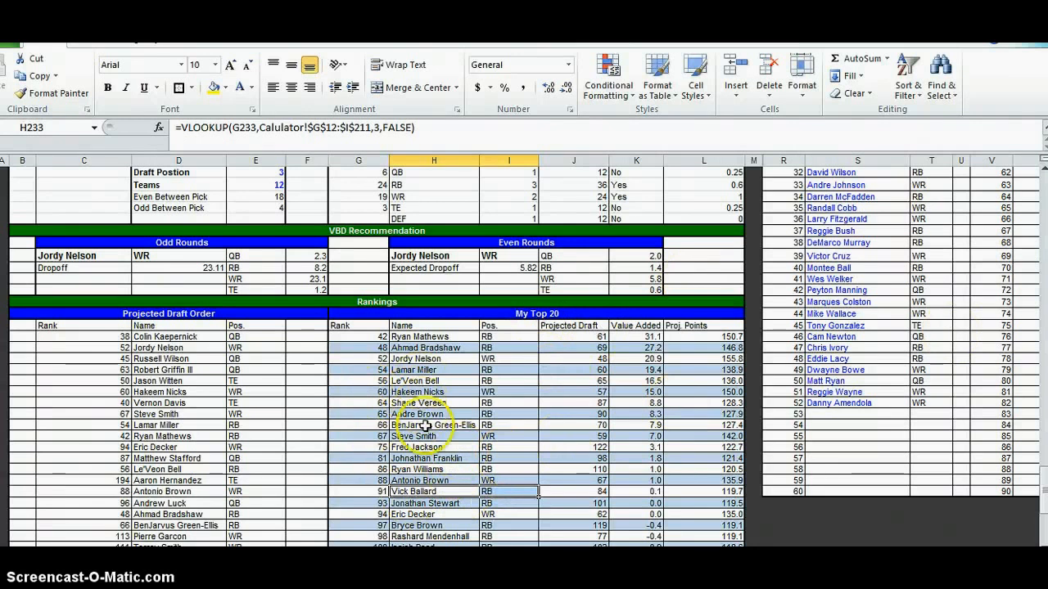
pyautogui.click(470, 345)
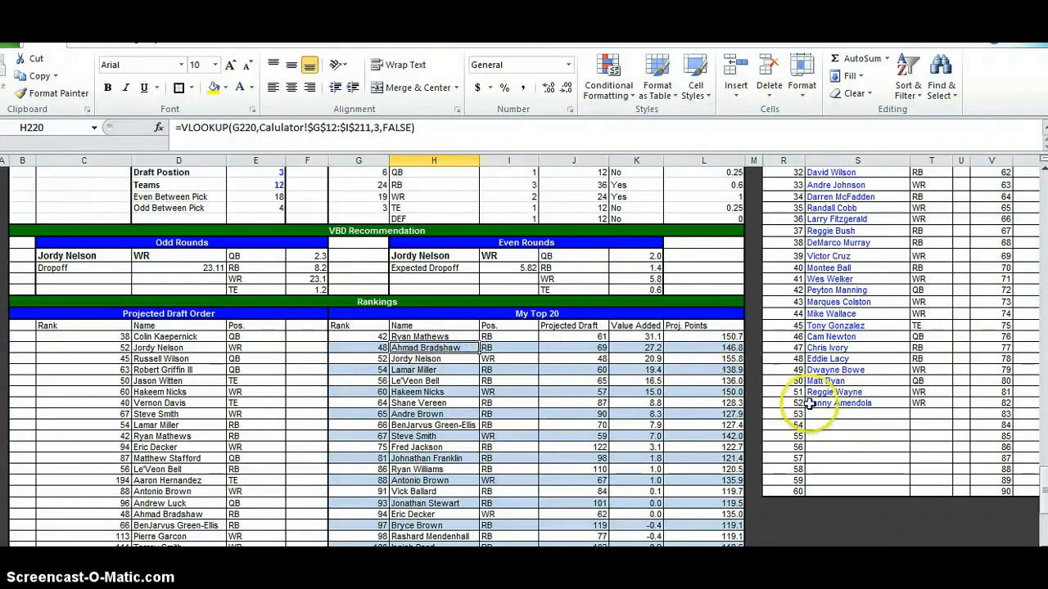
# Check ESPN's Pick History and record BenJarvus Green-Ellis as pick 53 in the Excel Draft Results list
pyautogui.click(842, 414)
pyautogui.hotkey('alt', 'Tab')
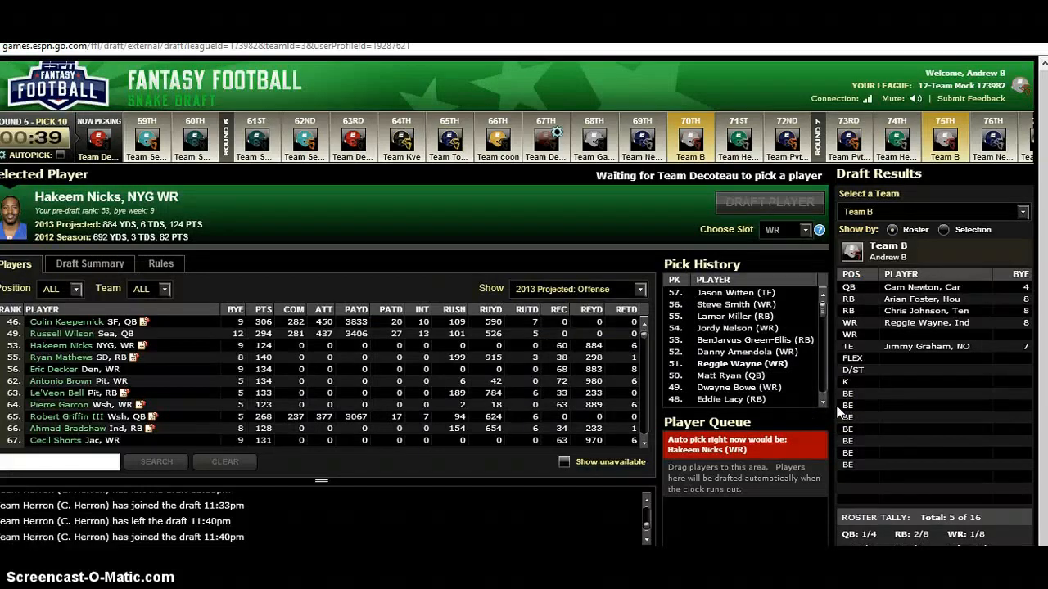
pyautogui.hotkey('alt', 'Tab')
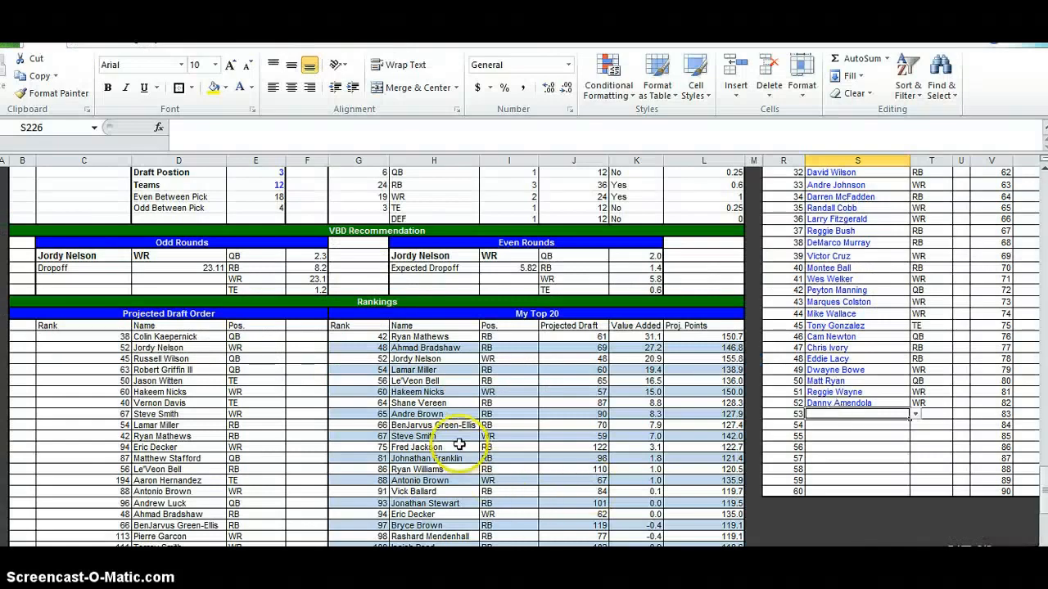
pyautogui.write('Ben')
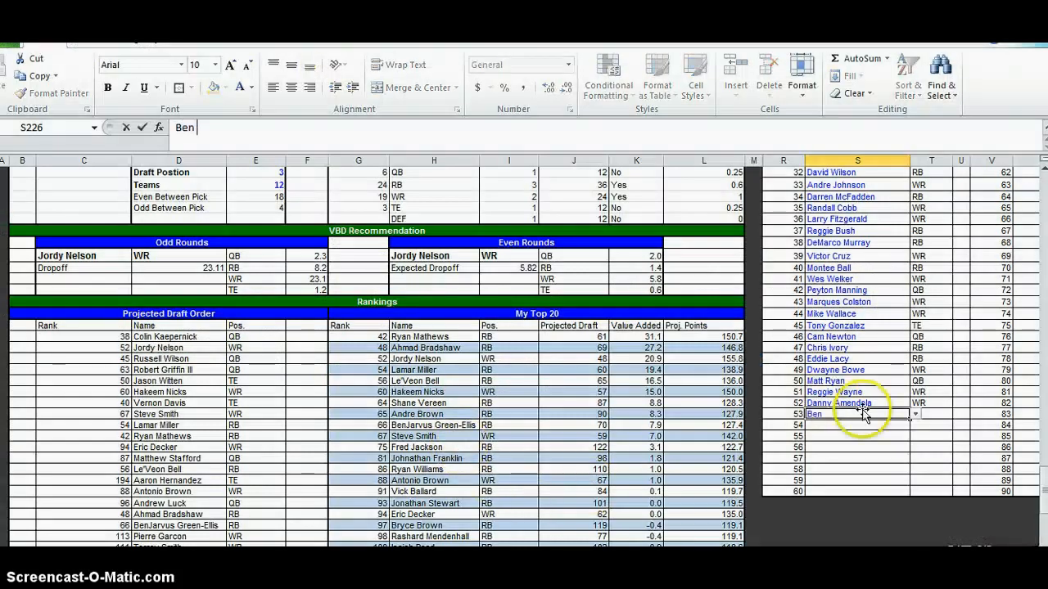
pyautogui.write('Ja')
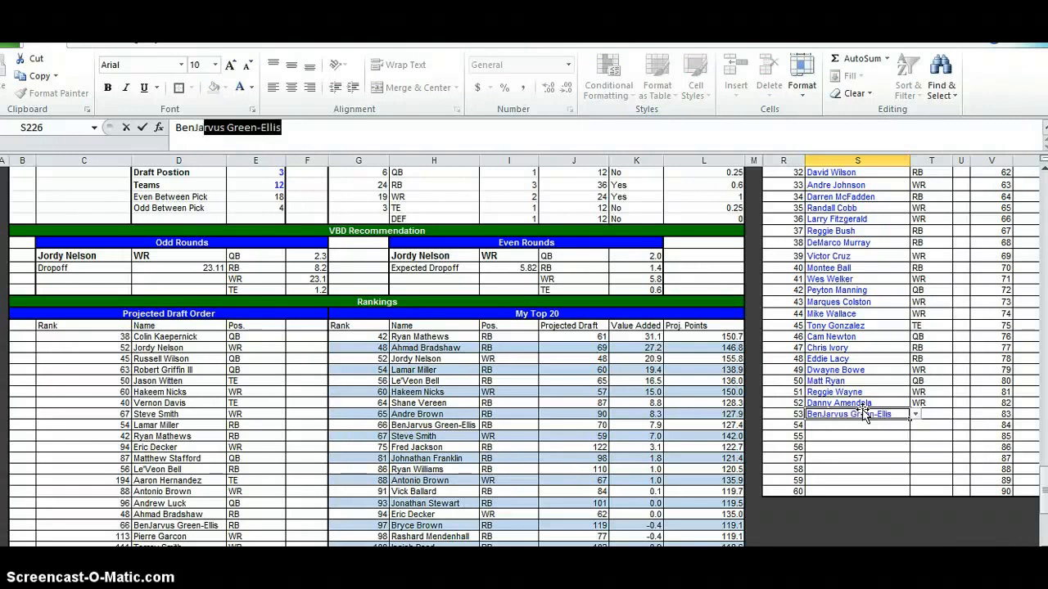
pyautogui.press('Return')
# Record Jordy Nelson as pick 54 and Lamar Miller as pick 55 in Excel, checking each against ESPN's Pick History
pyautogui.hotkey('alt', 'Tab')
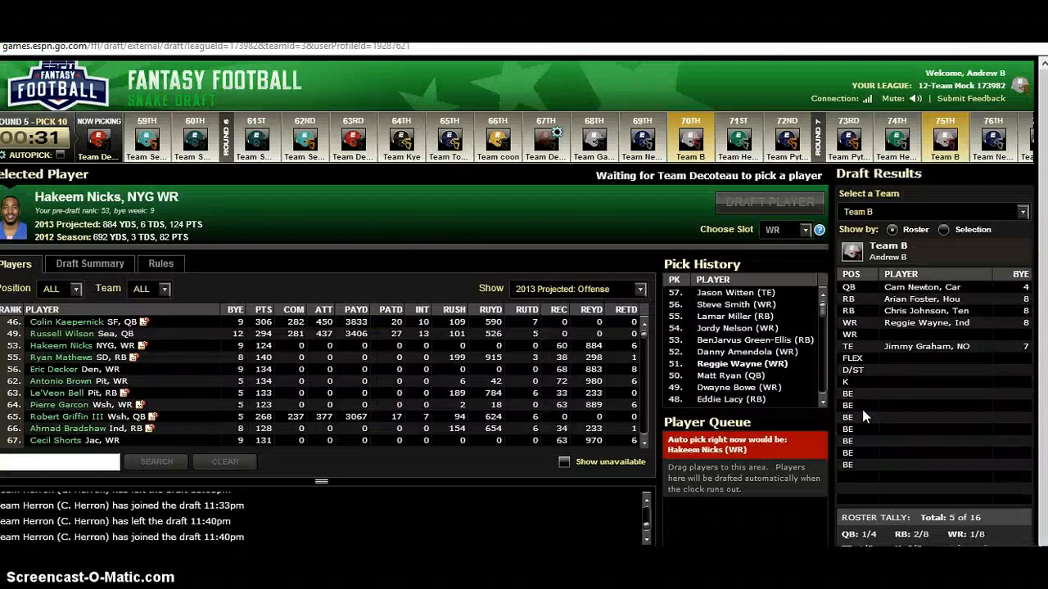
pyautogui.hotkey('alt', 'Tab')
pyautogui.write('Jordy Nelson')
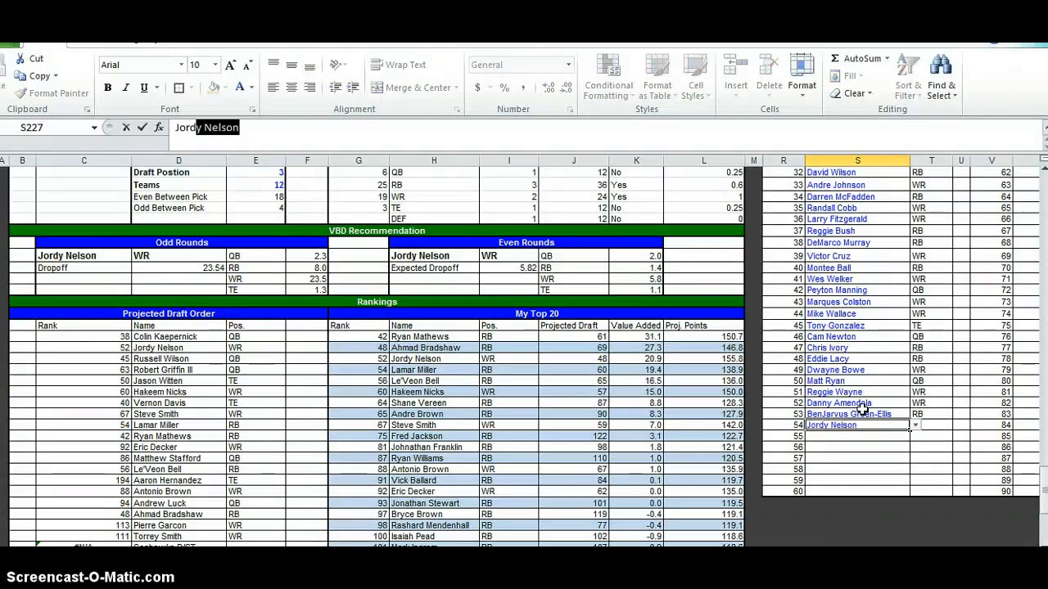
pyautogui.press('Return')
pyautogui.hotkey('alt', 'Tab')
pyautogui.hotkey('alt', 'Tab')
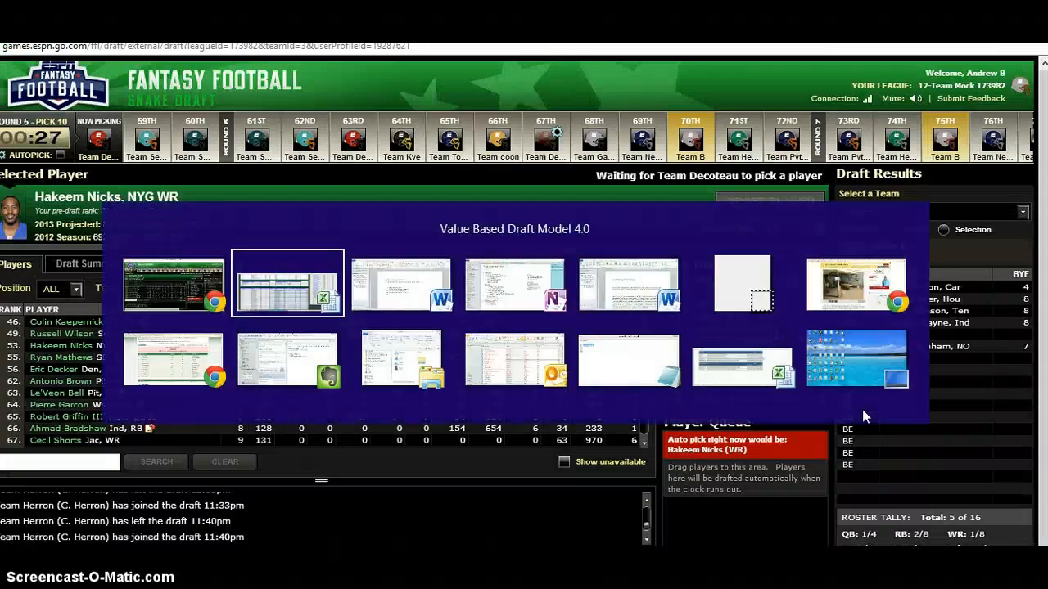
pyautogui.write('Larma')
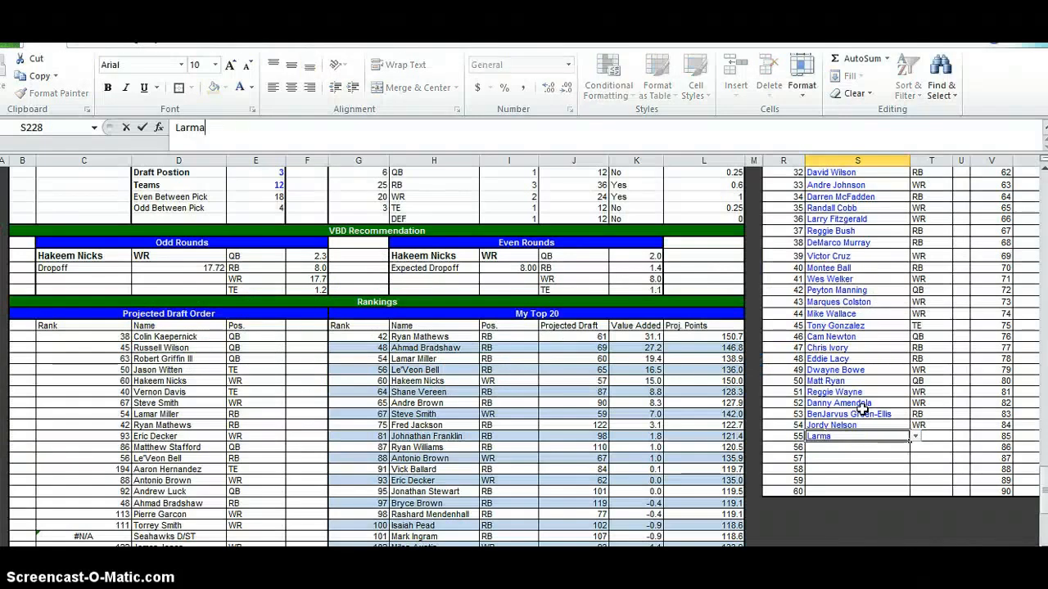
pyautogui.write('m')
pyautogui.press('Return')
# Record Steve Smith as pick 56 and Jason Witten as pick 57 in Excel, checking each against ESPN's Pick History
pyautogui.hotkey('alt', 'Tab')
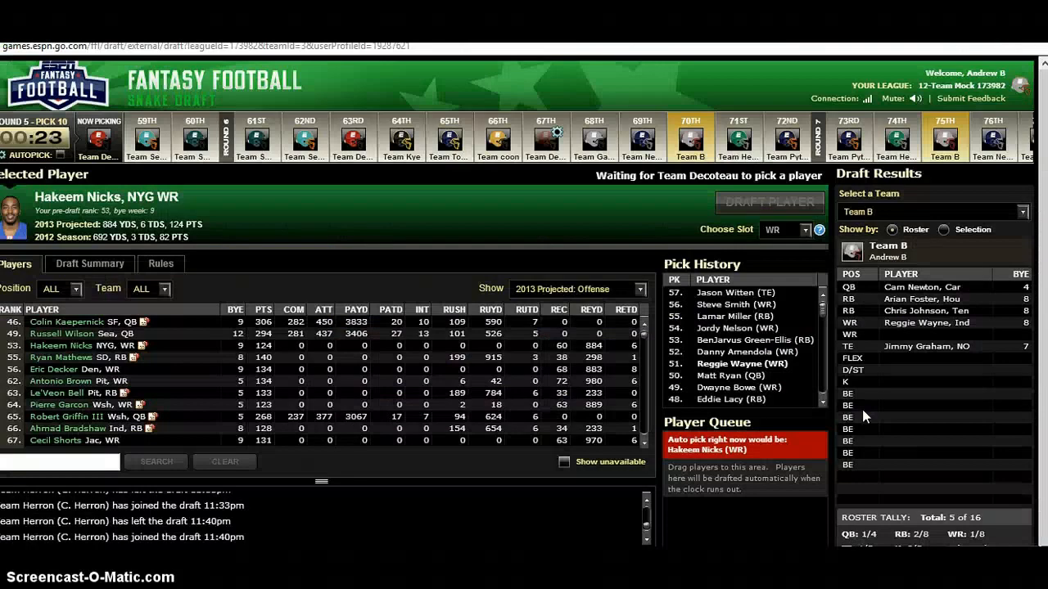
pyautogui.hotkey('alt', 'Tab')
pyautogui.write('Steve S')
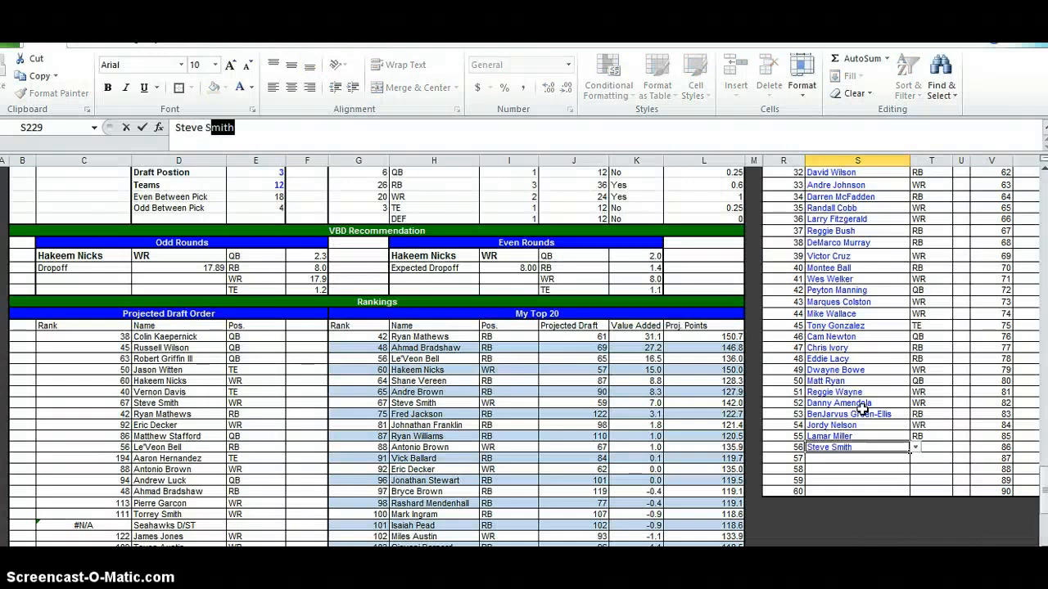
pyautogui.press('Return')
pyautogui.hotkey('alt', 'Tab')
pyautogui.hotkey('alt', 'Tab')
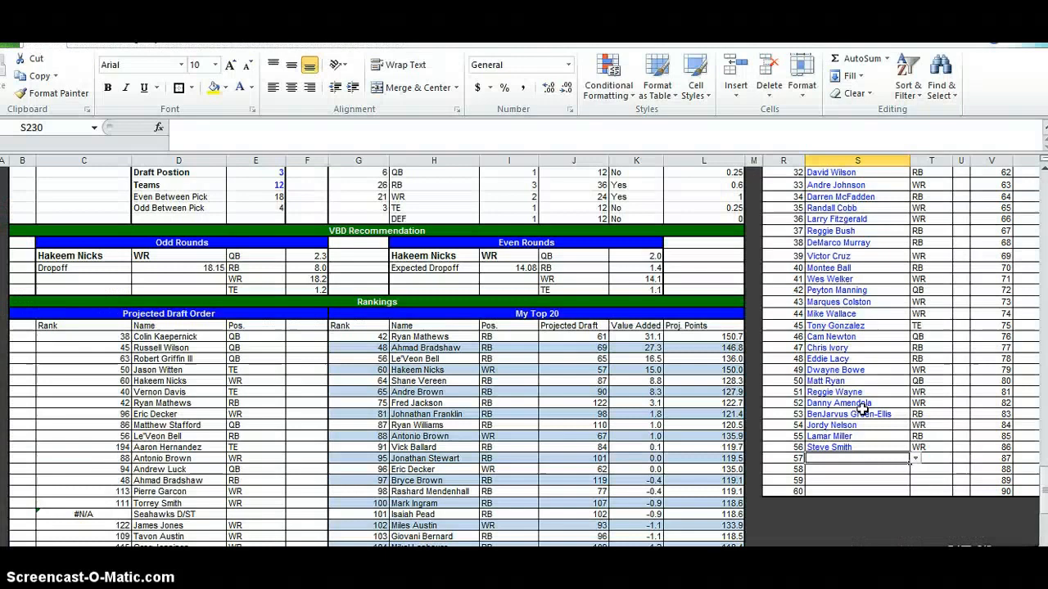
pyautogui.write('Jason Witten')
pyautogui.press('Return')
# In the ESPN draft, compare the rosters of the teams picking in round 6, ending on Team B's own roster
pyautogui.hotkey('alt', 'Tab')
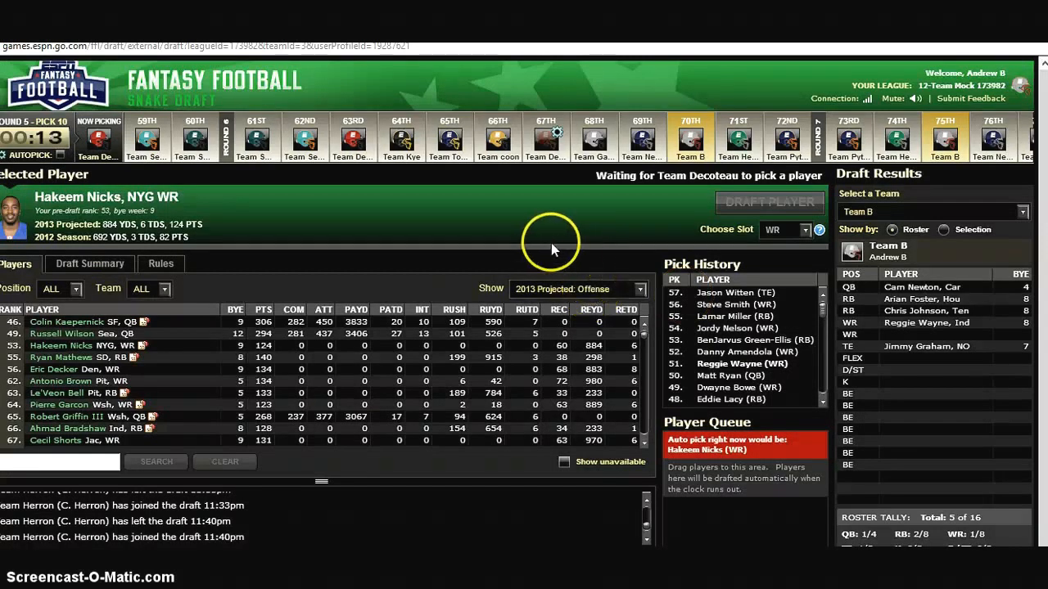
pyautogui.moveTo(144, 347)
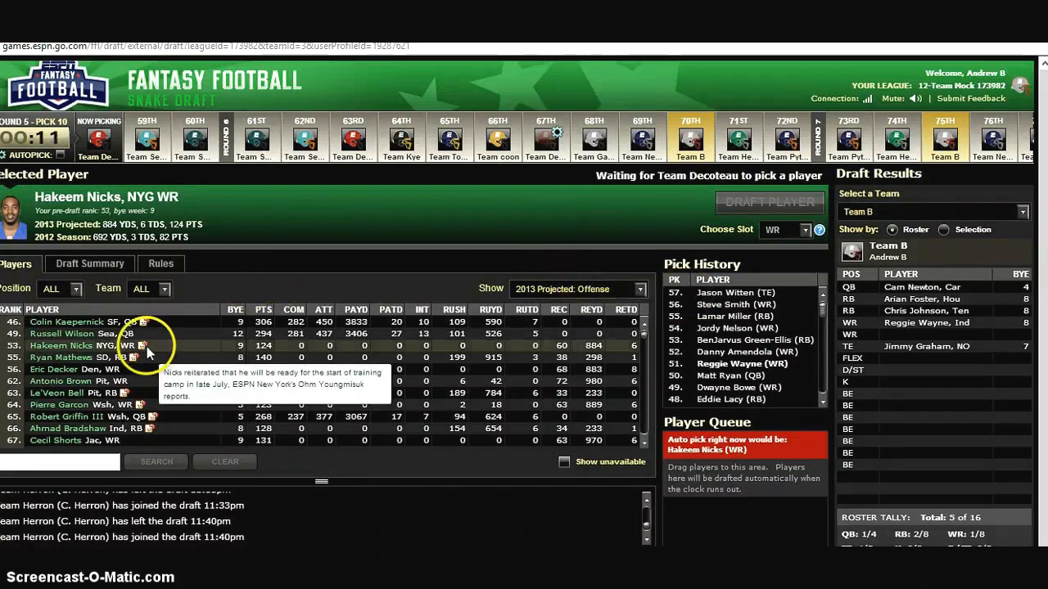
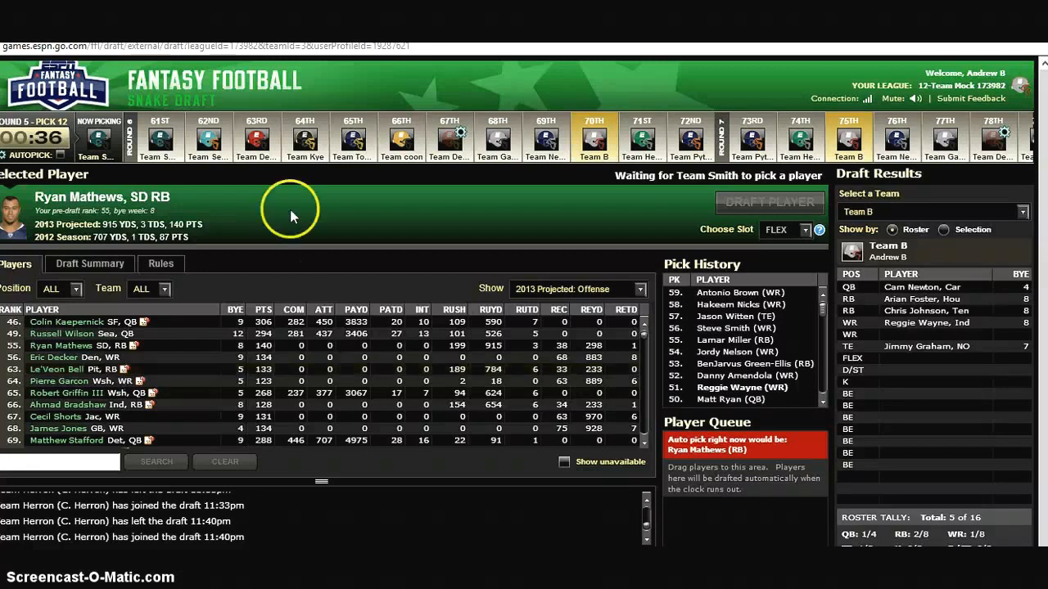
pyautogui.click(163, 144)
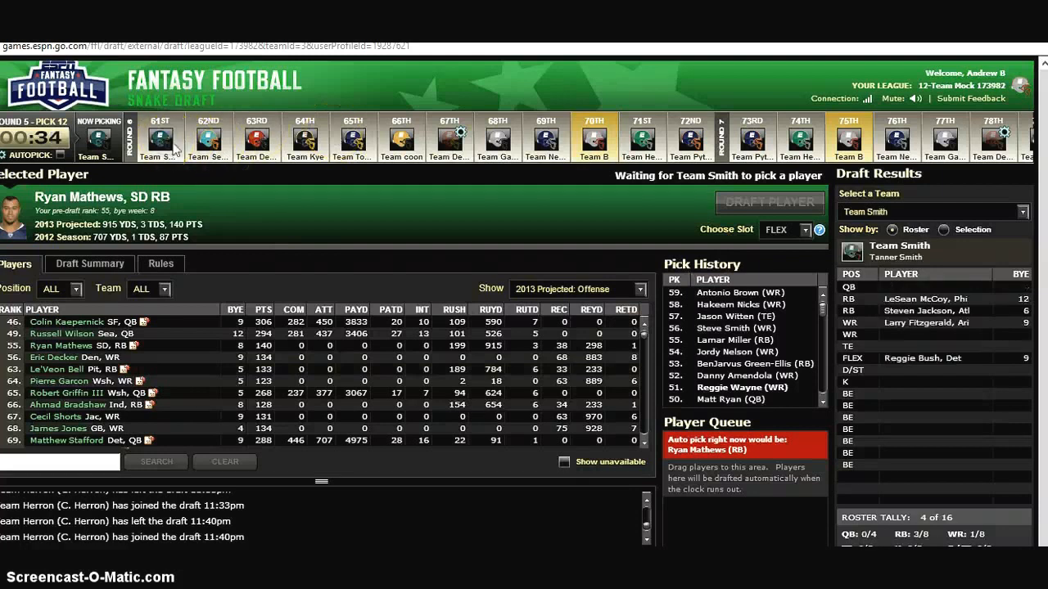
pyautogui.click(210, 140)
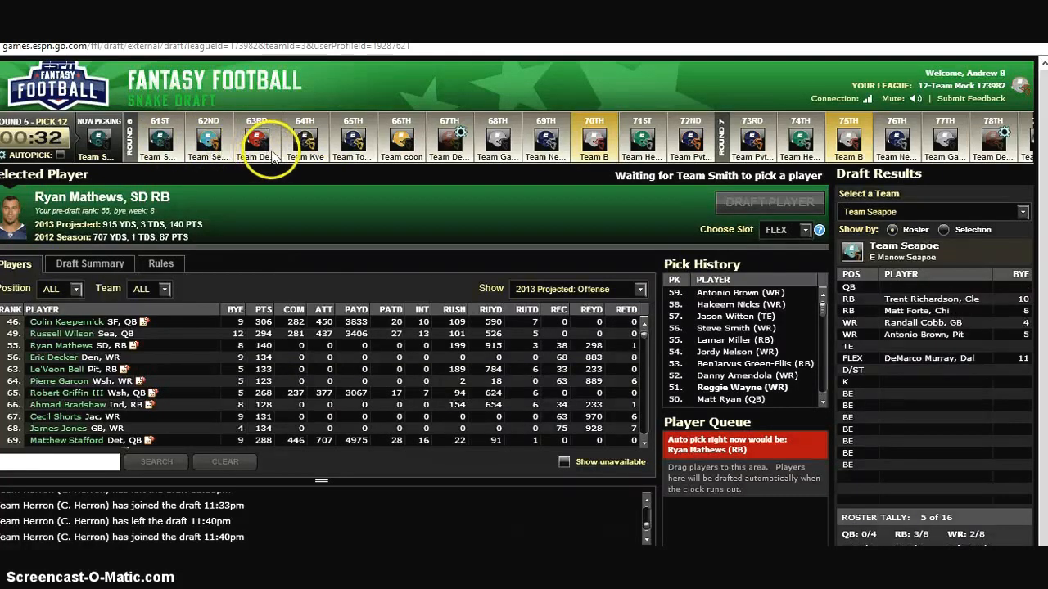
pyautogui.click(257, 147)
pyautogui.click(305, 144)
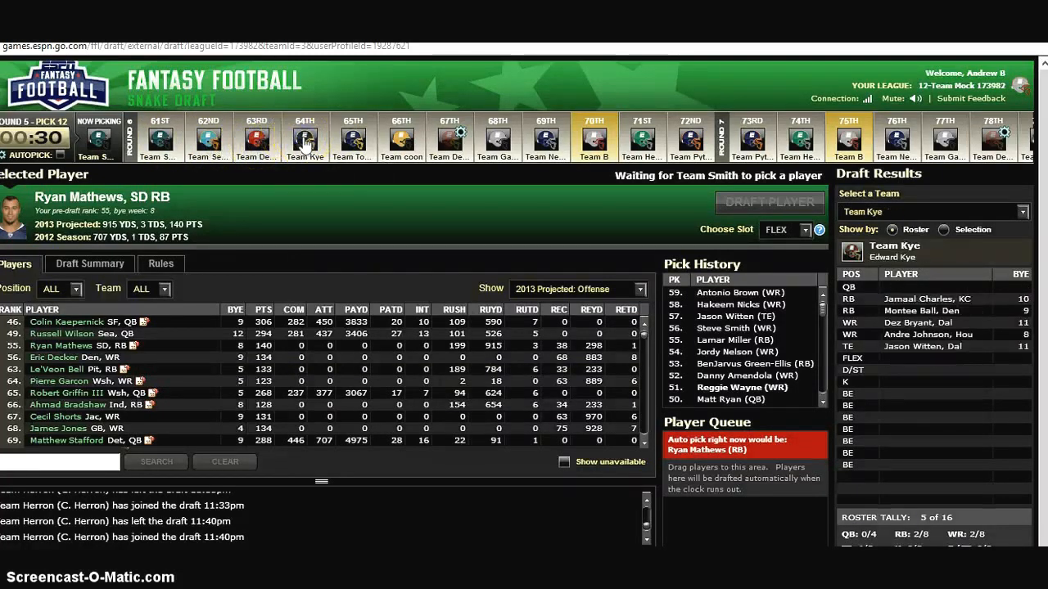
pyautogui.click(352, 144)
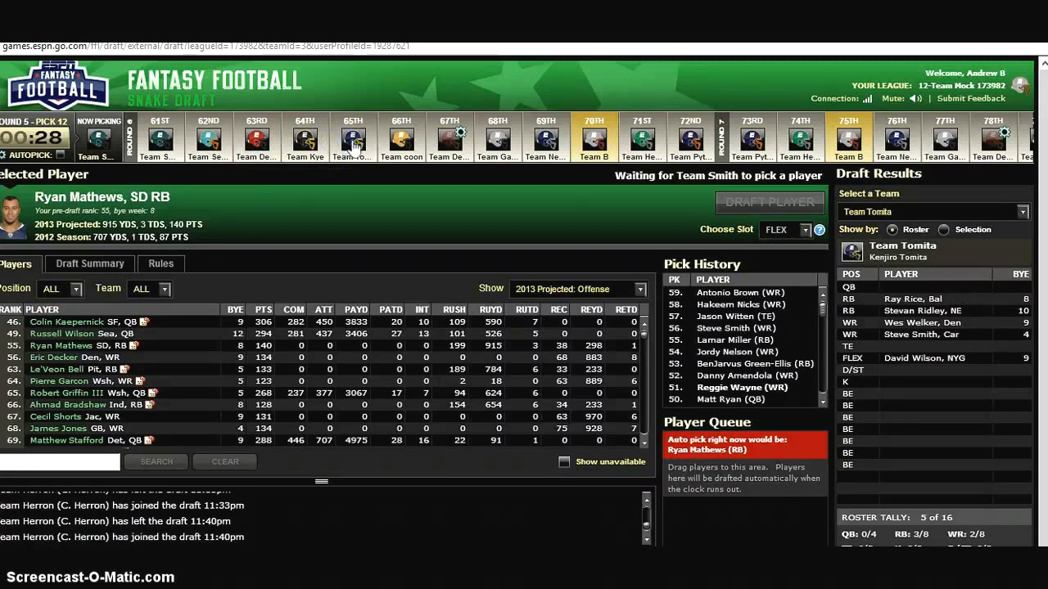
pyautogui.click(393, 145)
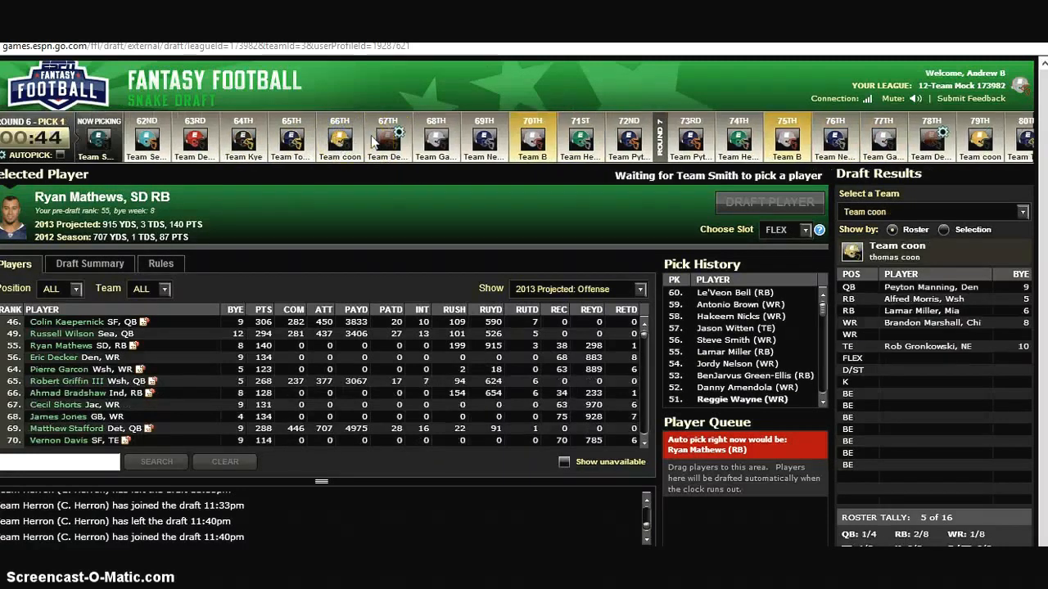
pyautogui.click(386, 142)
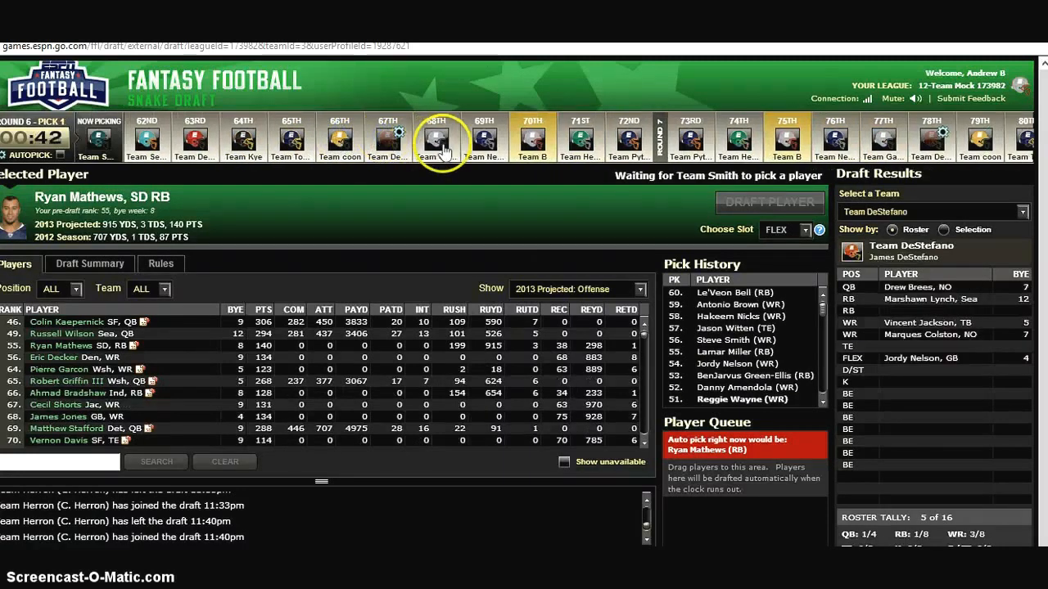
pyautogui.click(479, 145)
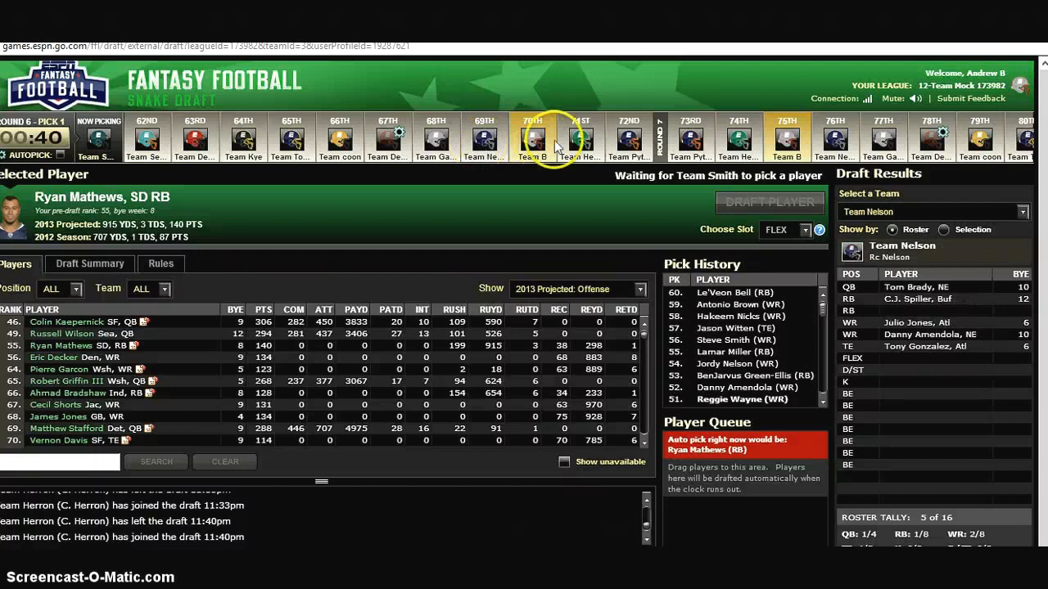
pyautogui.click(544, 149)
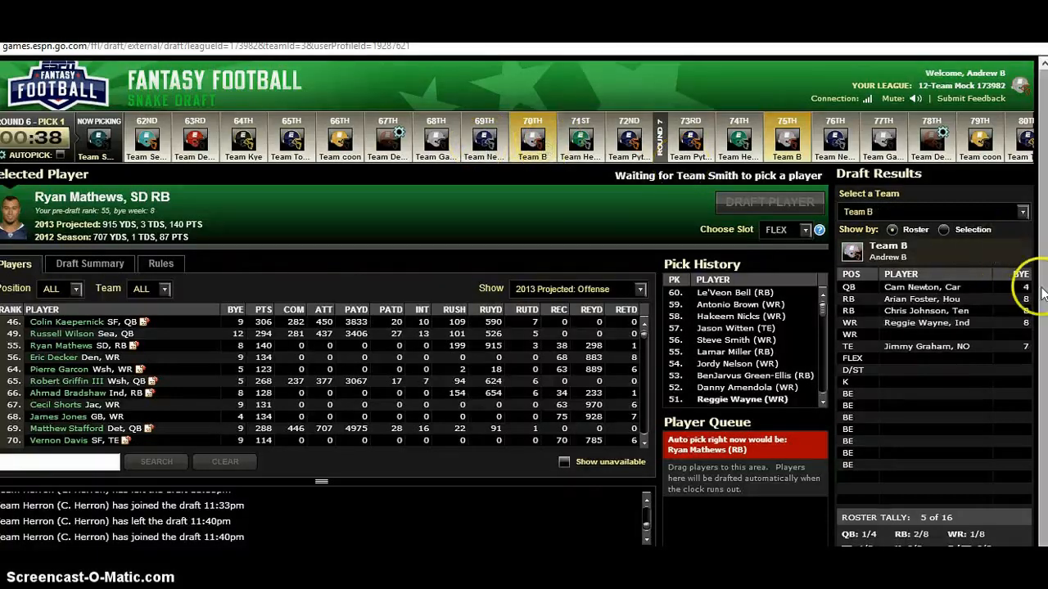
# Set the RB Points Factor to 0.75 on the Excel draft board, and check the ESPN draft for new picks
pyautogui.hotkey('alt', 'Tab')
pyautogui.click(709, 207)
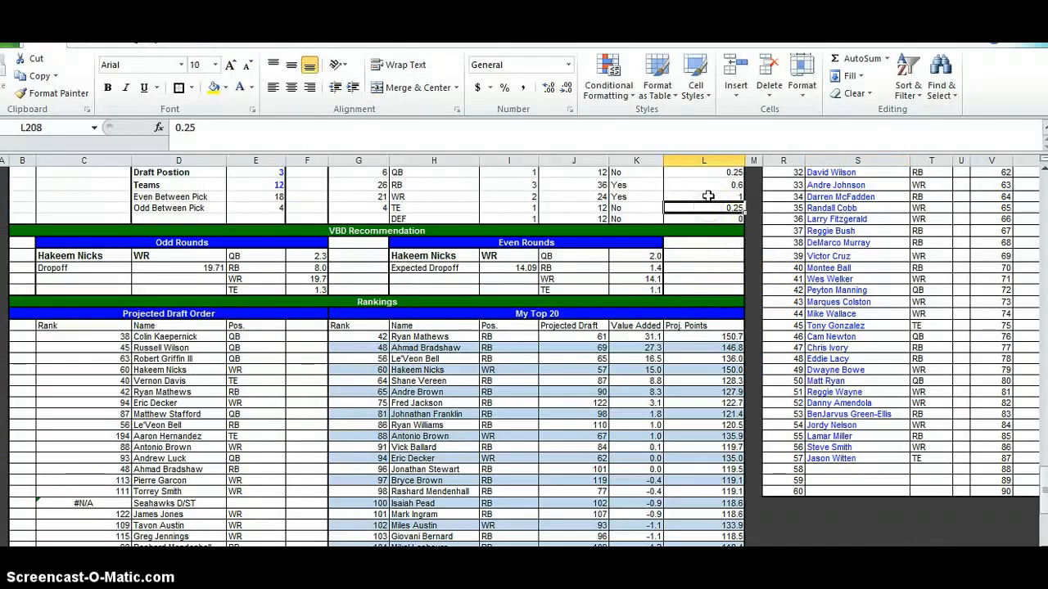
pyautogui.click(709, 188)
pyautogui.scroll(1, 753, 364)
pyautogui.write('.7')
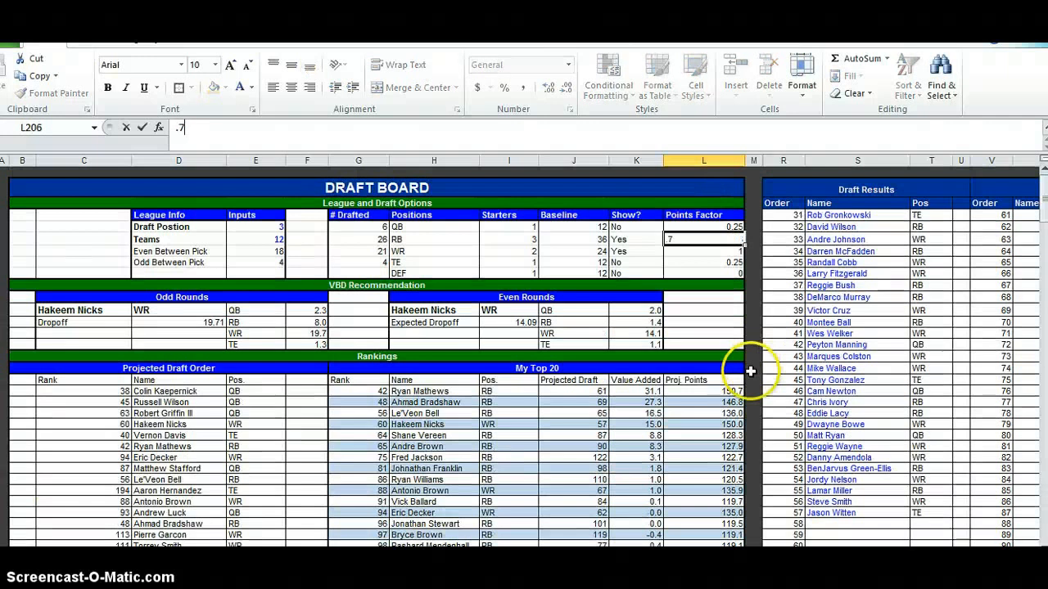
pyautogui.write('5')
pyautogui.press('Return')
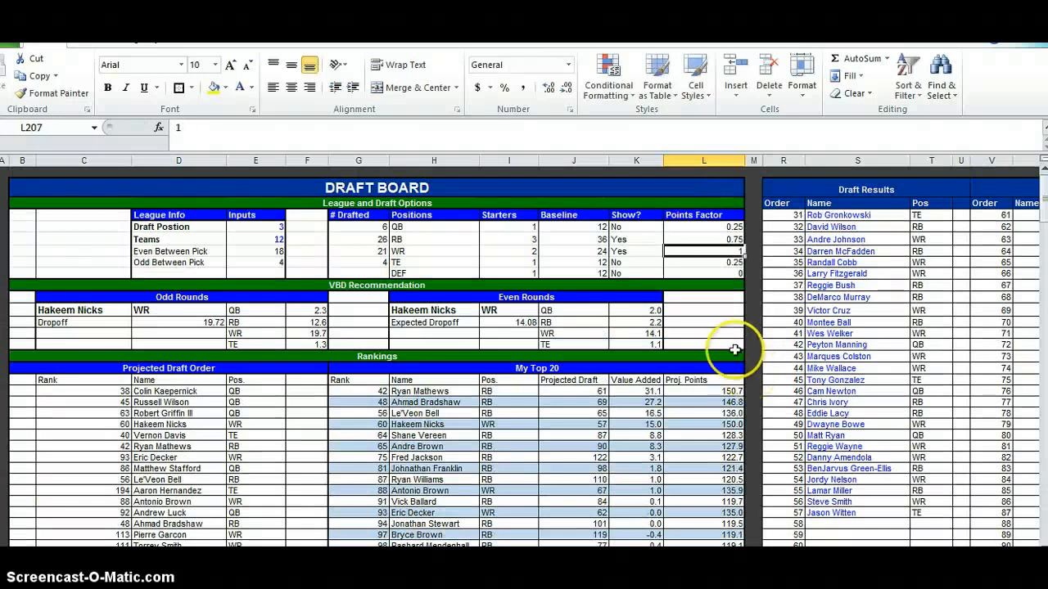
pyautogui.hotkey('alt', 'Tab')
pyautogui.hotkey('alt', 'Tab')
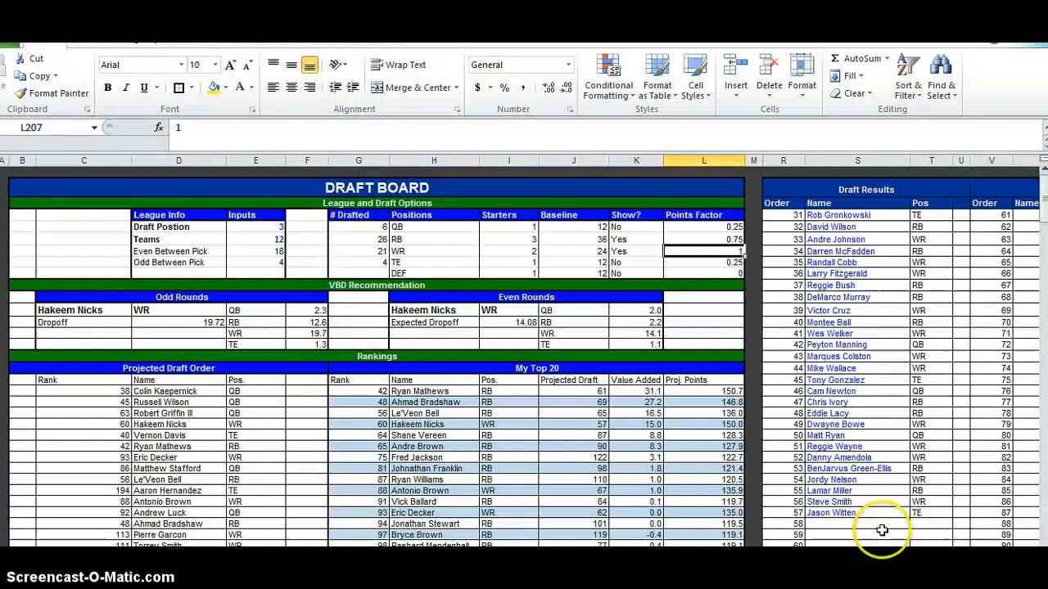
# Record Hakeem Nicks as pick 58 in the draft results on the Excel draft board
pyautogui.click(859, 523)
pyautogui.click(914, 522)
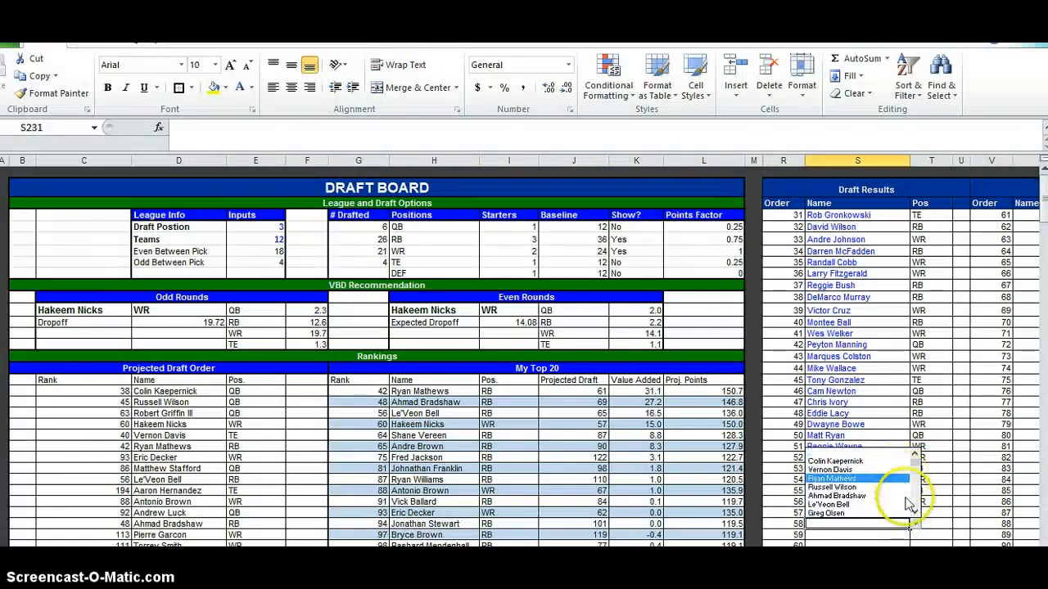
pyautogui.click(915, 513)
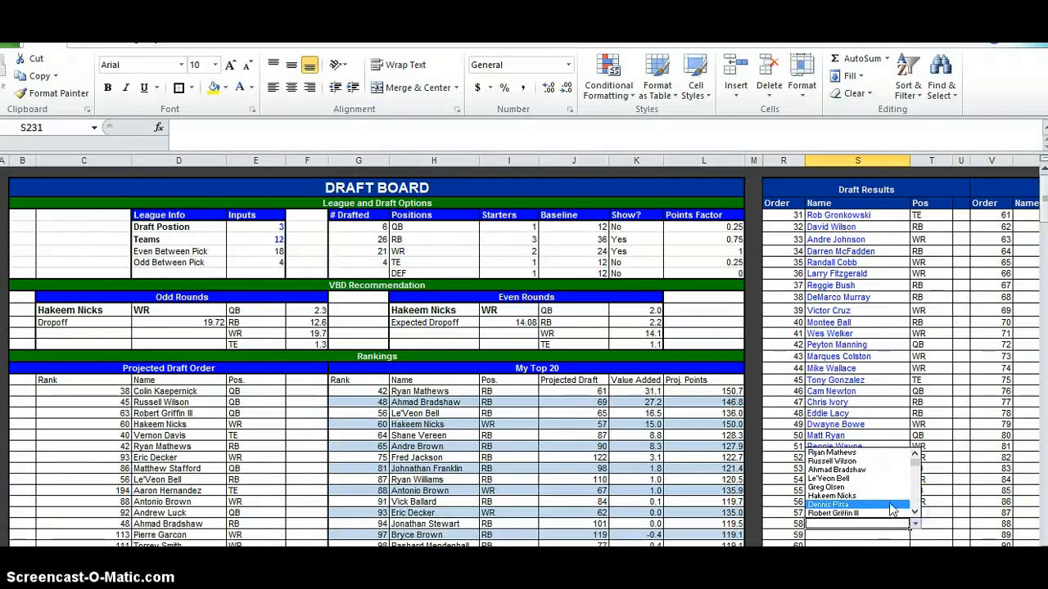
pyautogui.click(890, 496)
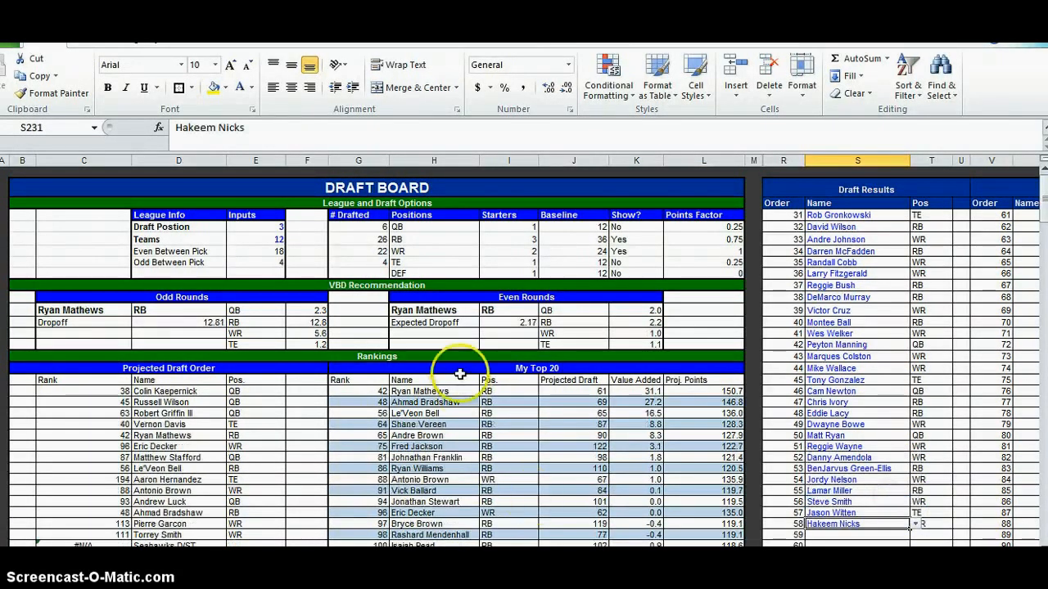
# Examine the "# Taken" formulas for RB and WR and the "Odd to be taken" formulas for WR and QB, and return to the draft board
pyautogui.scroll(-3, 380, 449)
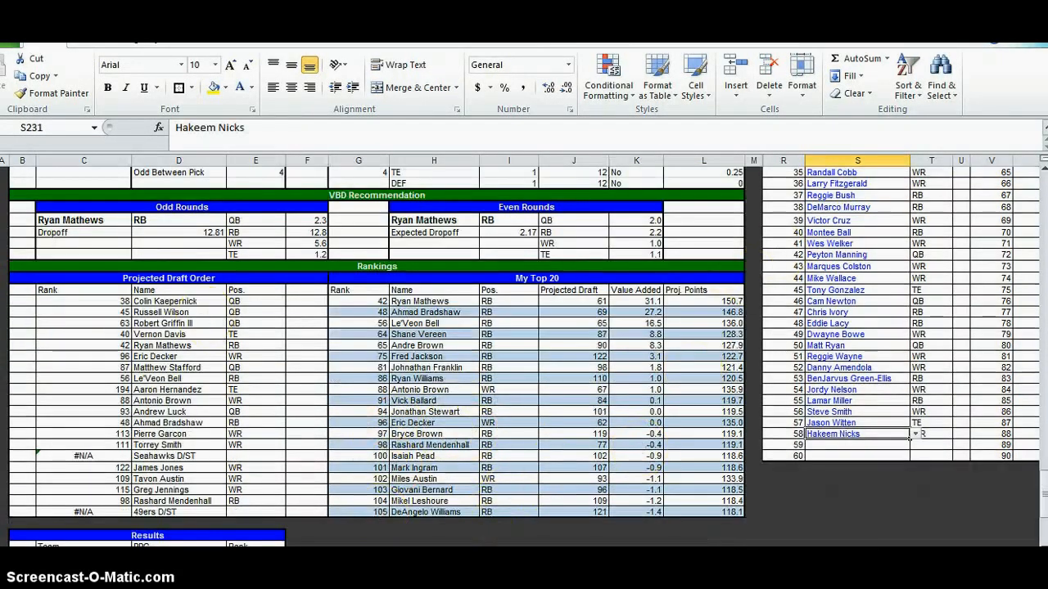
pyautogui.click(496, 558)
pyautogui.click(540, 217)
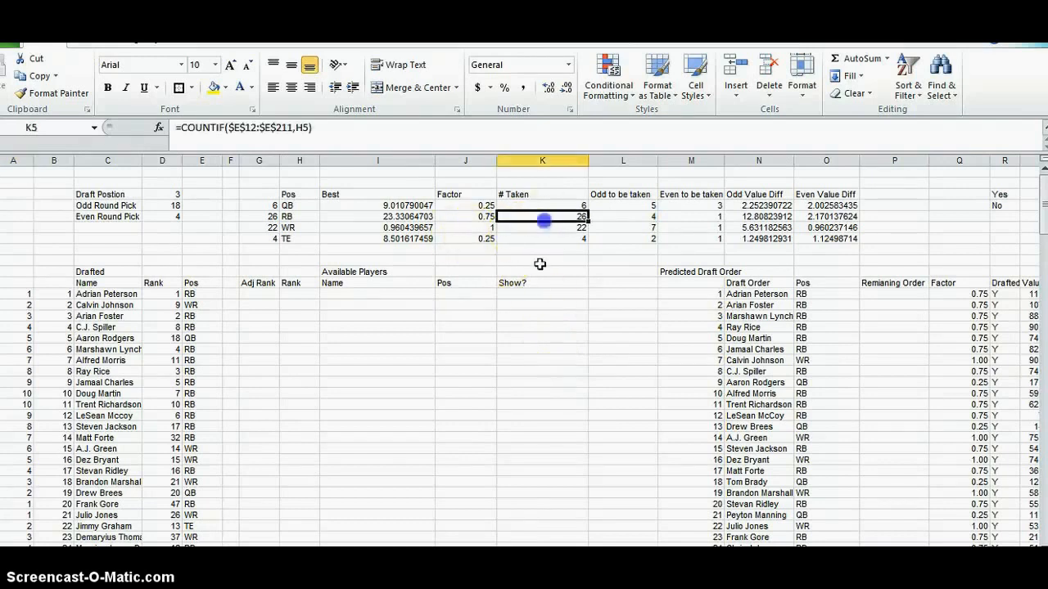
pyautogui.click(542, 226)
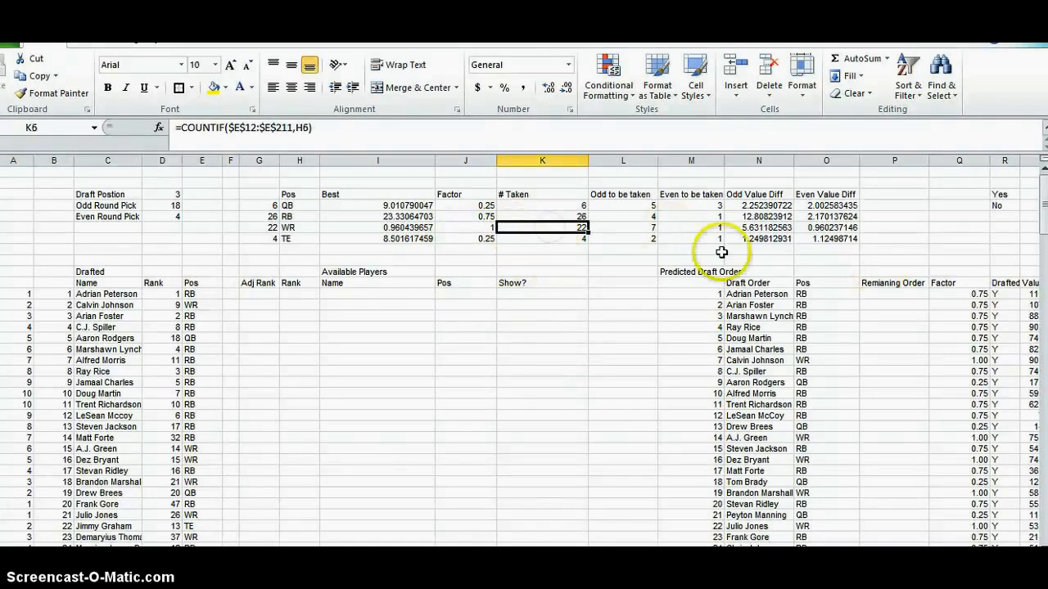
pyautogui.moveTo(652, 227); pyautogui.dragTo(618, 229)
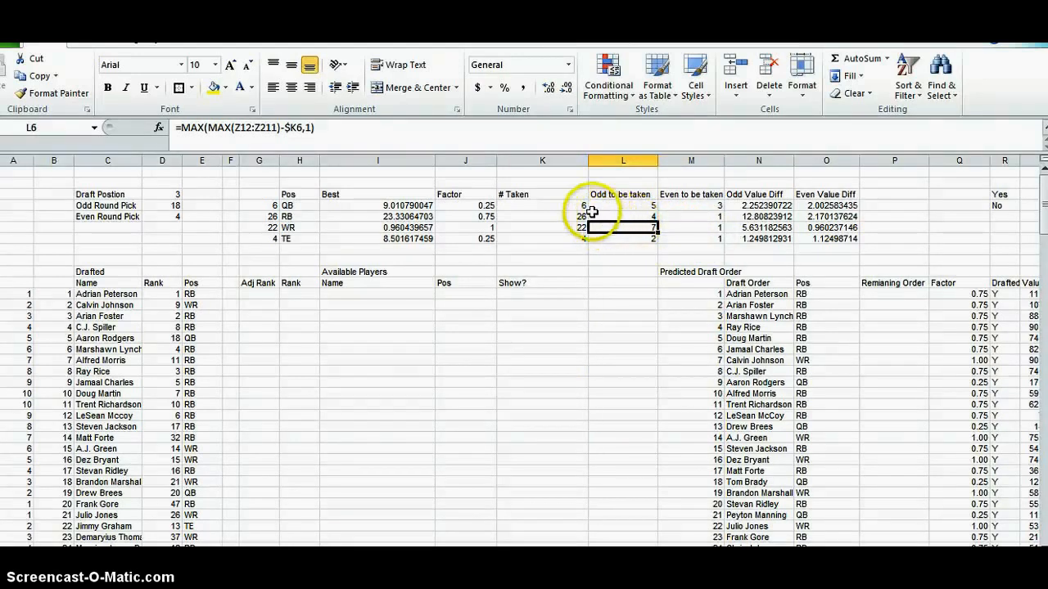
pyautogui.click(641, 205)
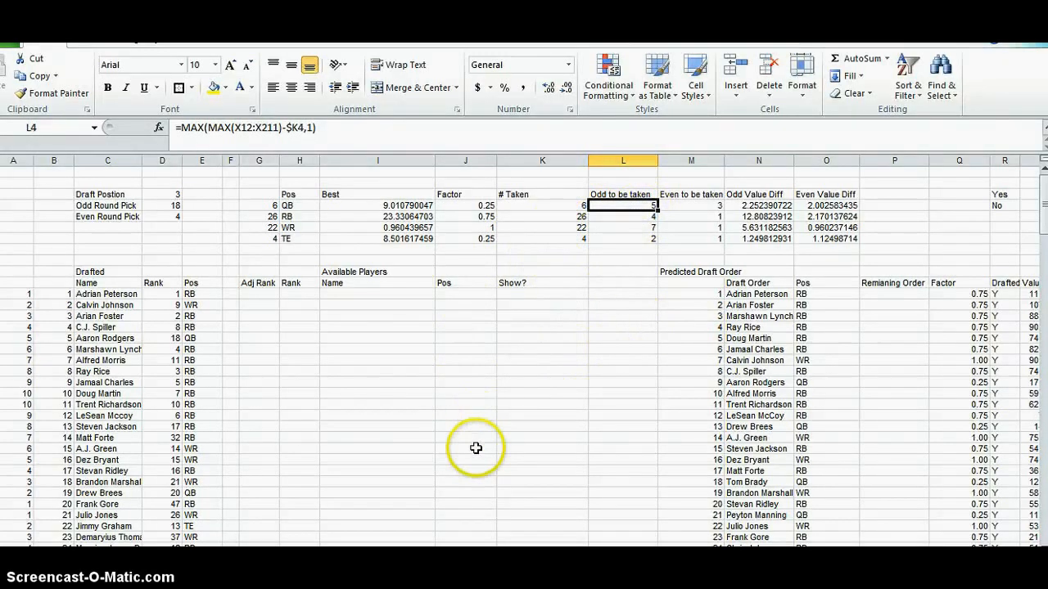
pyautogui.hotkey('ctrl', 'pageup')
pyautogui.hotkey('ctrl', 'pageup')
pyautogui.hotkey('ctrl', 'pageup')
pyautogui.hotkey('ctrl', 'pageup')
pyautogui.hotkey('ctrl', 'pageup')
pyautogui.hotkey('ctrl', 'pageup')
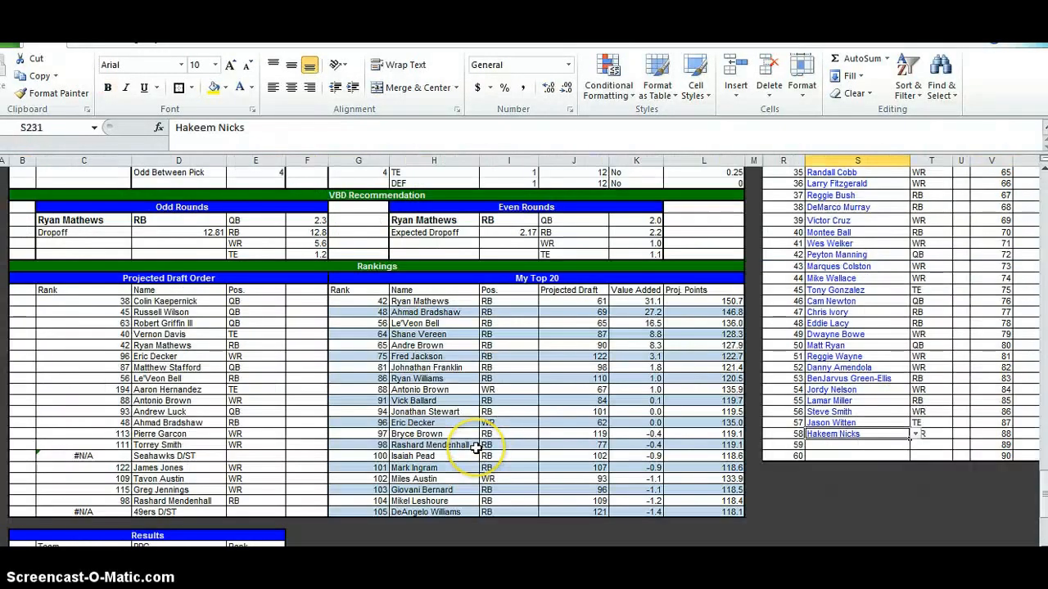
# Check ESPN's Pick History and record Antonio Brown as pick 59 on the Excel draft board
pyautogui.hotkey('alt', 'Tab')
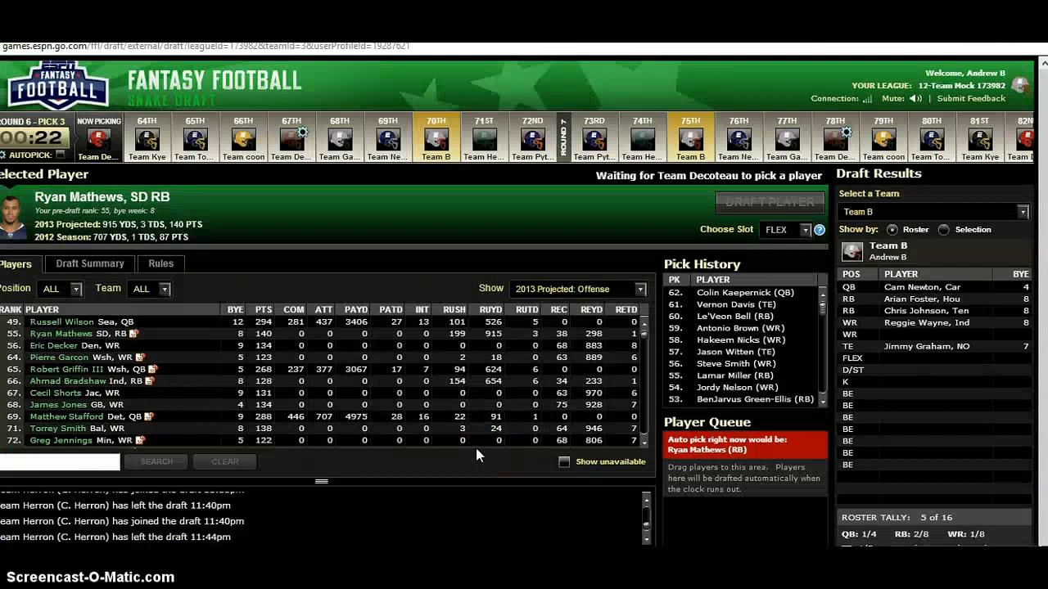
pyautogui.hotkey('alt', 'Tab')
pyautogui.write('A')
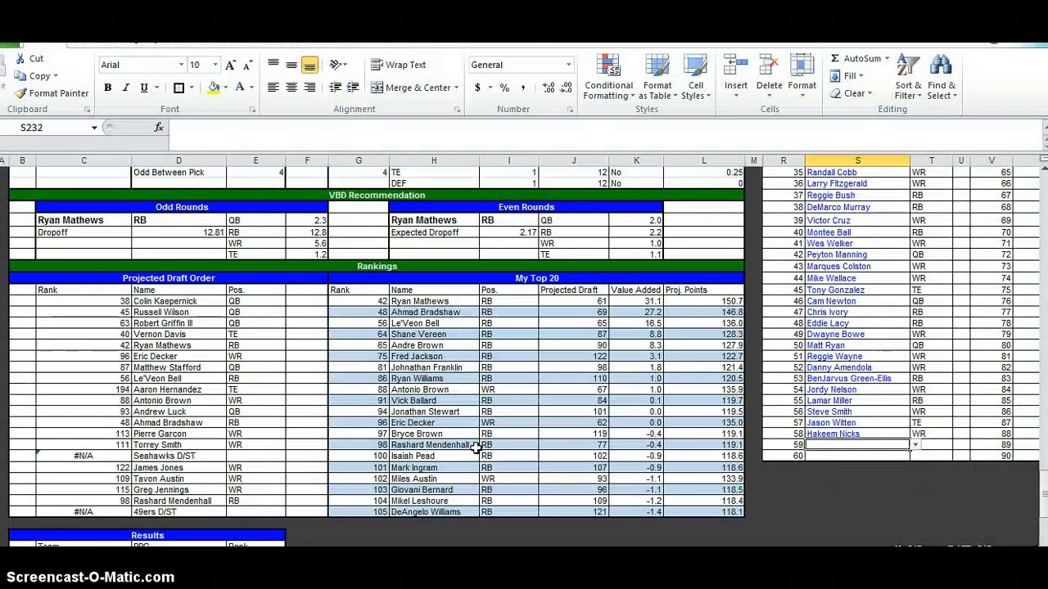
pyautogui.write('ntion')
pyautogui.press('BackSpace')
pyautogui.press('BackSpace')
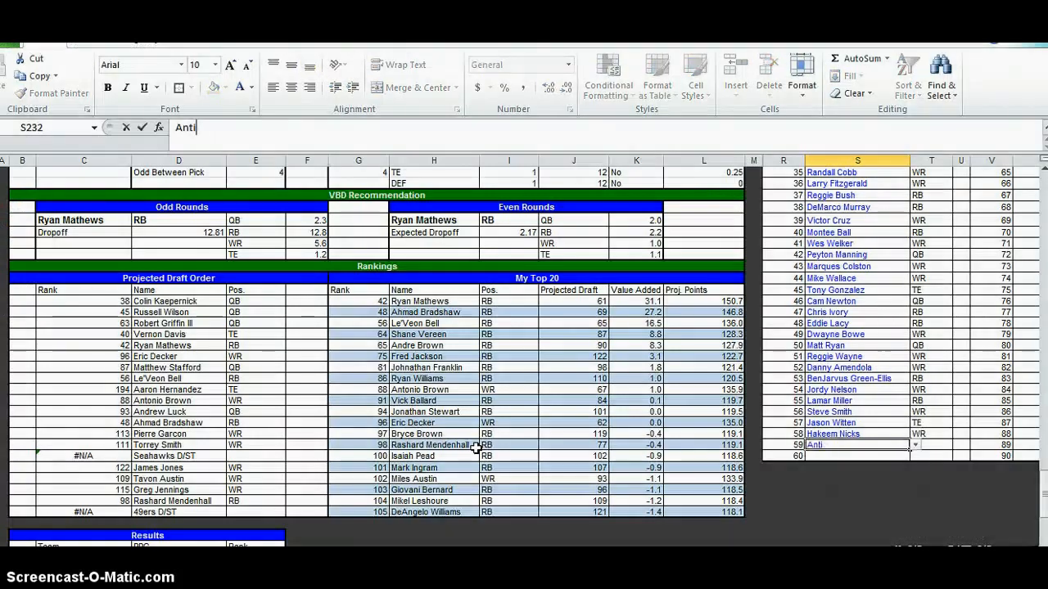
pyautogui.write('no')
pyautogui.press('BackSpace')
pyautogui.press('BackSpace')
pyautogui.press('BackSpace')
pyautogui.press('BackSpace')
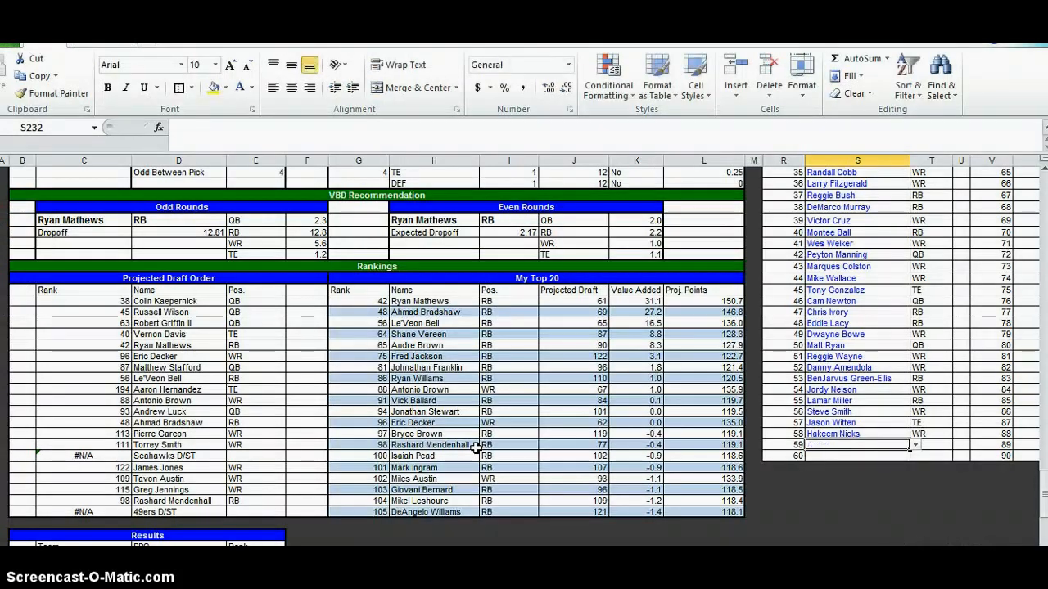
pyautogui.write('tonio Brown')
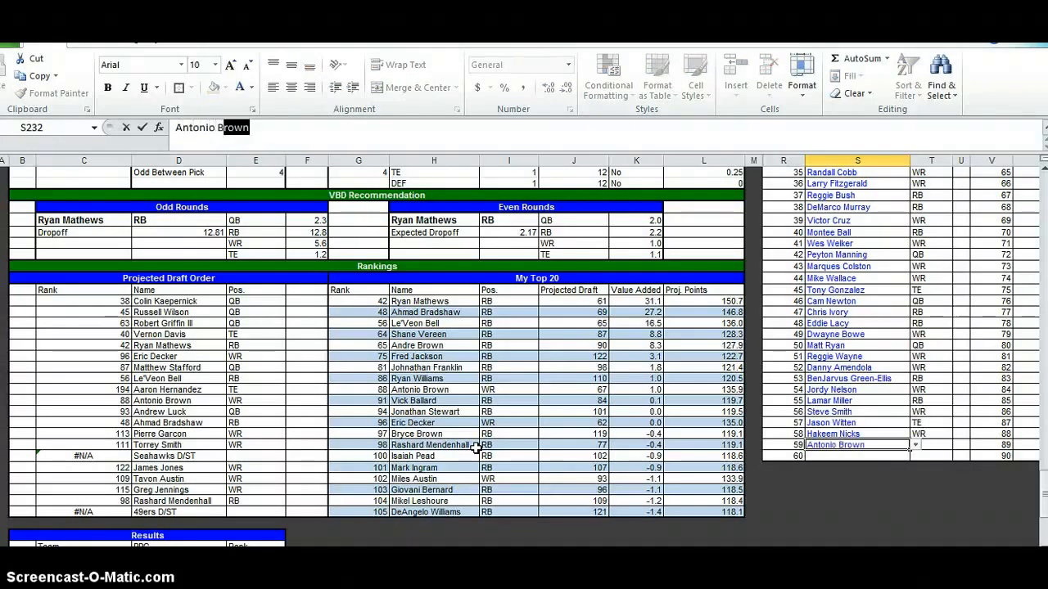
pyautogui.press('Return')
# Check ESPN's Pick History and record James Jones as pick 68 on the Excel draft board
pyautogui.hotkey('alt', 'Tab')
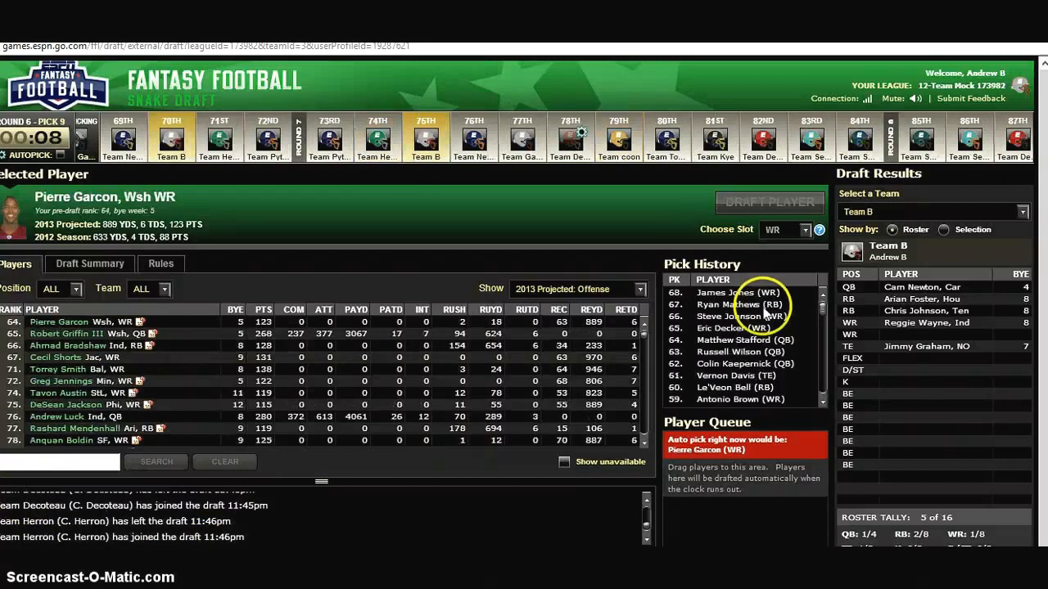
pyautogui.hotkey('alt', 'Tab')
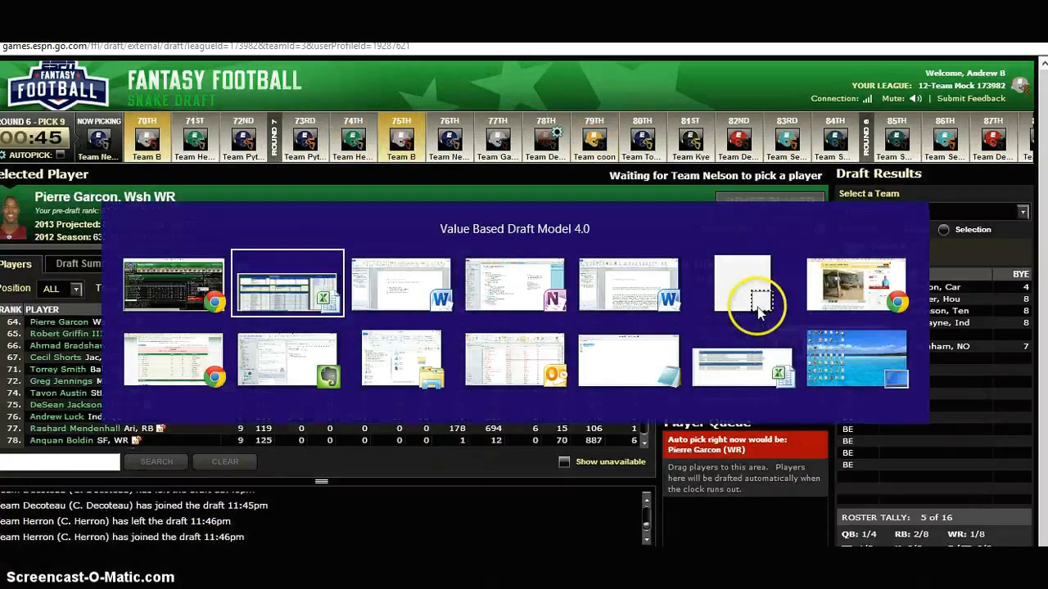
pyautogui.hotkey('alt', 'Tab')
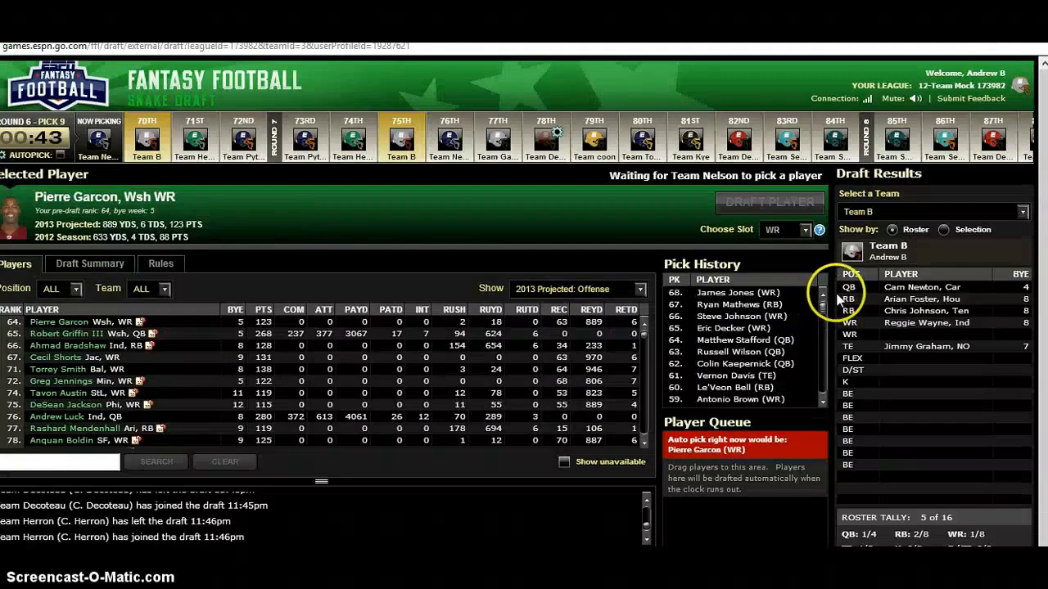
pyautogui.hotkey('alt', 'Tab')
pyautogui.write('JAm')
pyautogui.hotkey('alt', 'Tab')
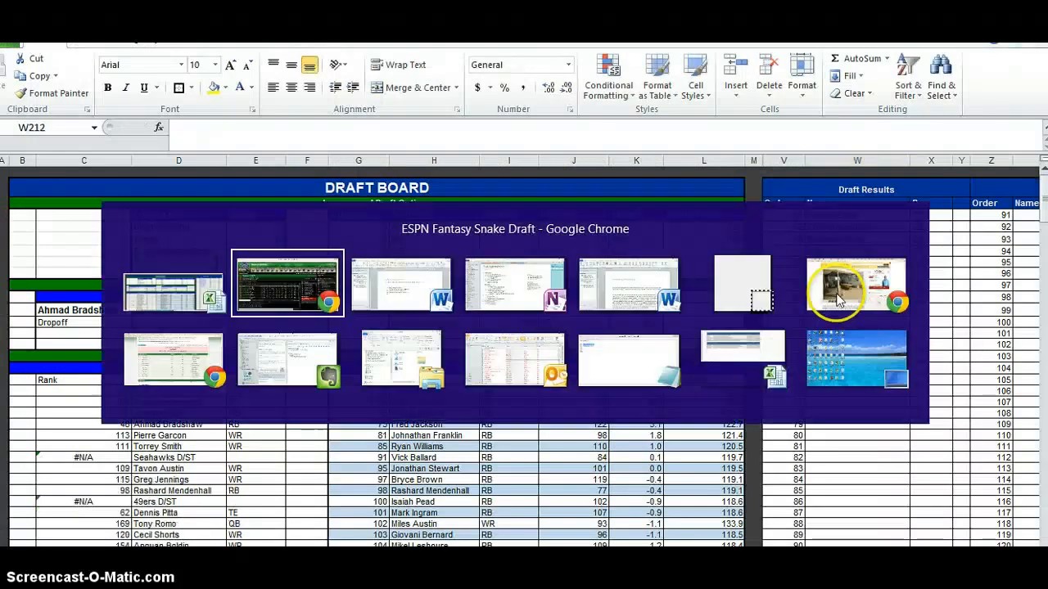
pyautogui.hotkey('alt', 'Tab')
pyautogui.hotkey('alt', 'Tab')
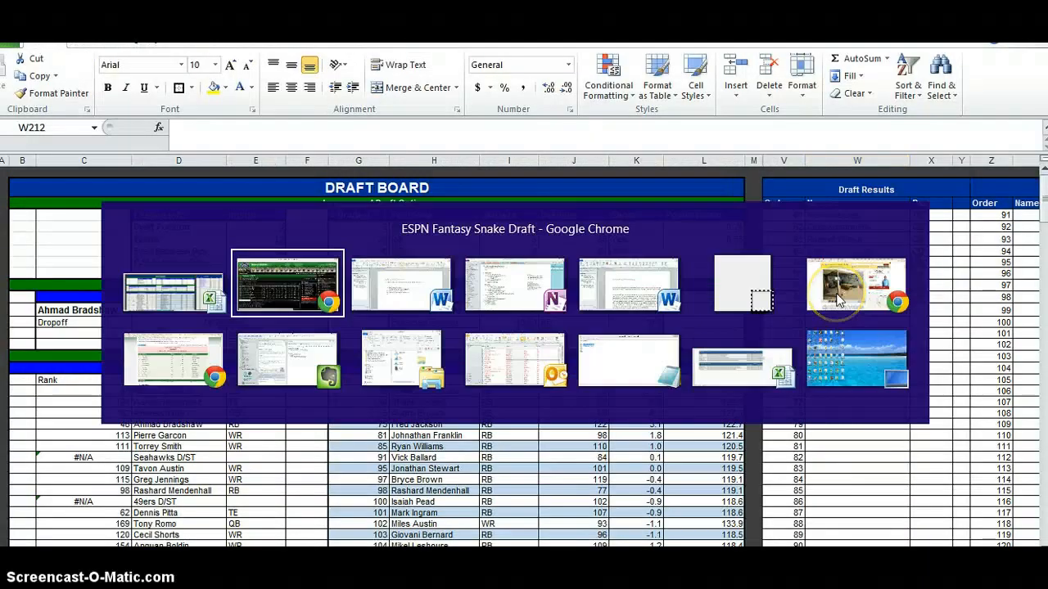
pyautogui.hotkey('alt', 'Tab')
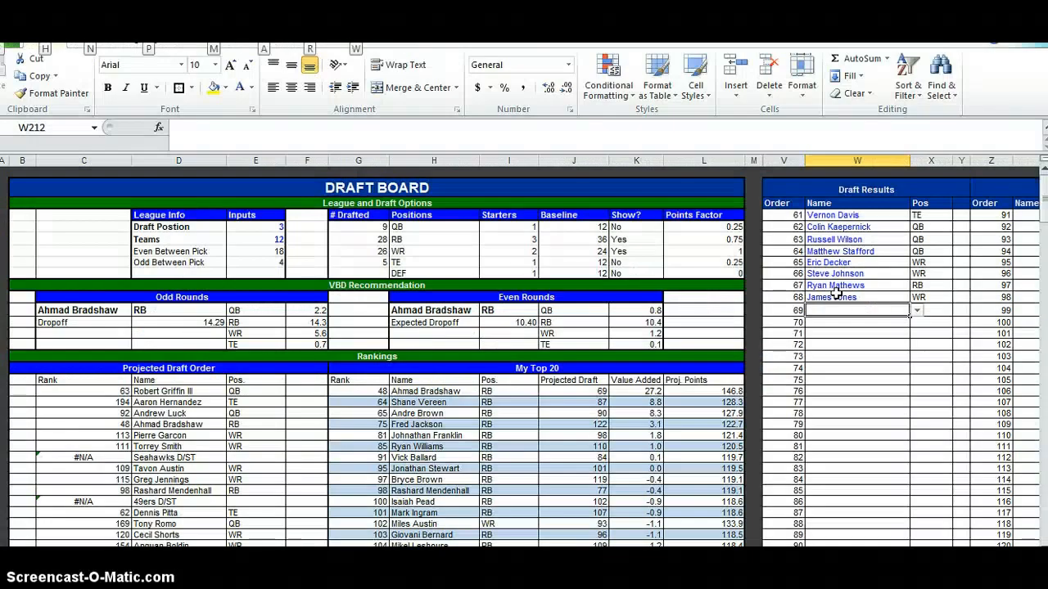
# Record Pierre Garcon as pick 69 in Excel, checking ESPN's Pick History before and after
pyautogui.hotkey('alt', 'Tab')
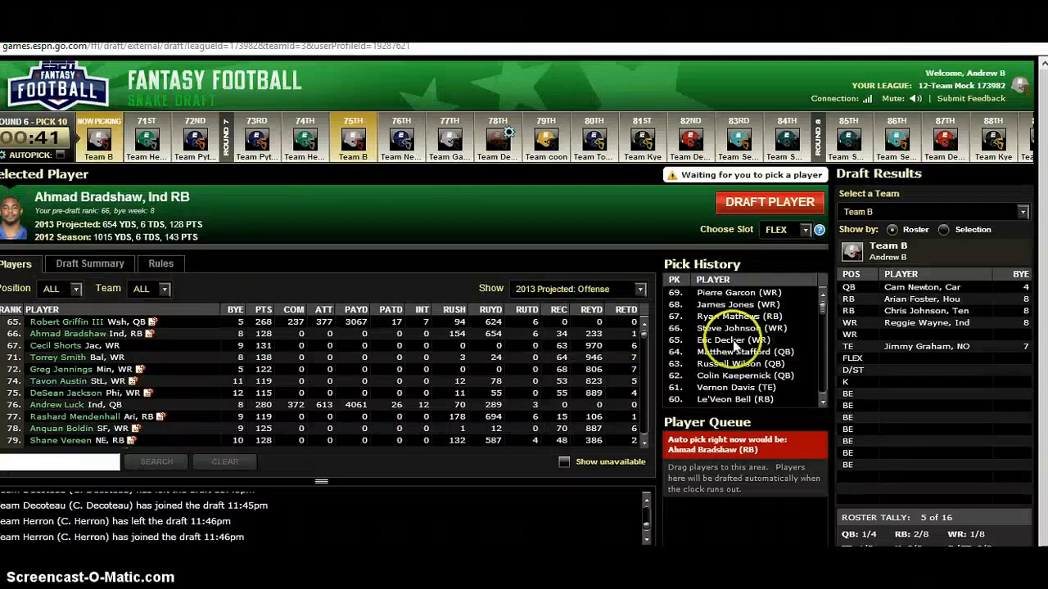
pyautogui.hotkey('alt', 'Tab')
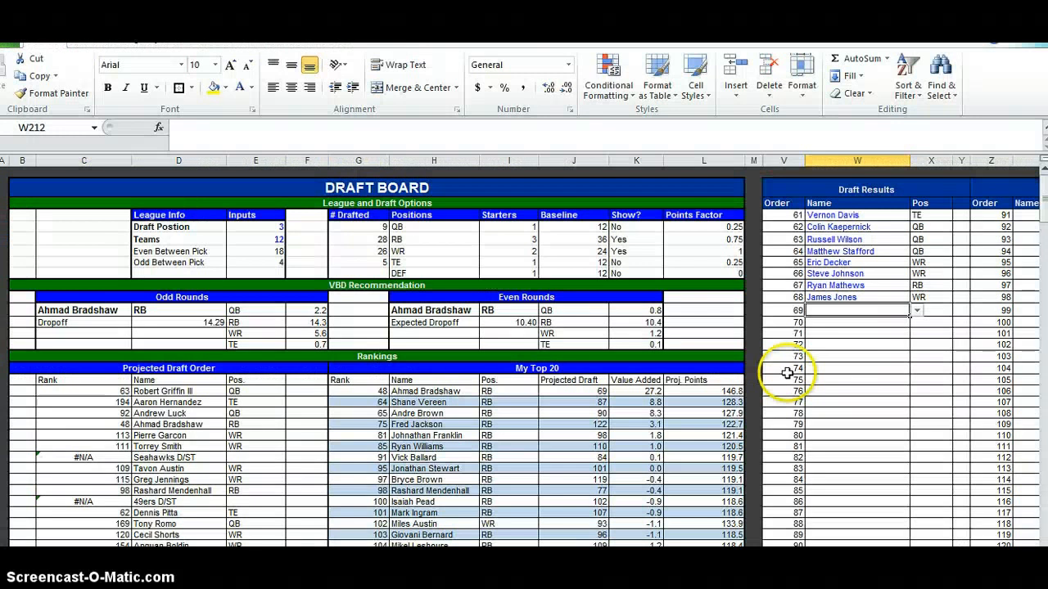
pyautogui.write('Pe')
pyautogui.write('err')
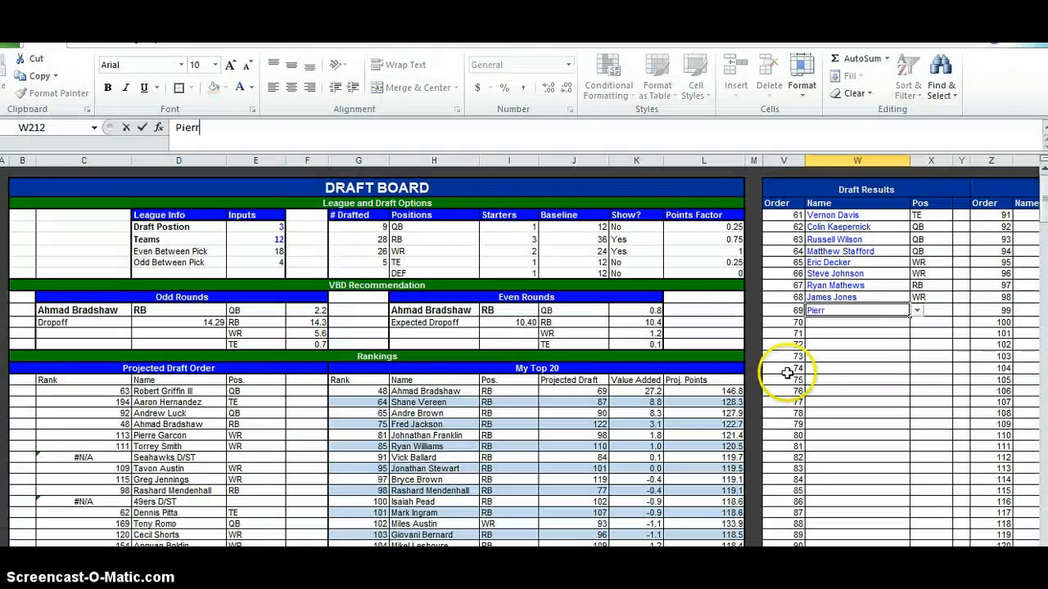
pyautogui.write('e Garcon')
pyautogui.press('Return')
pyautogui.hotkey('alt', 'Tab')
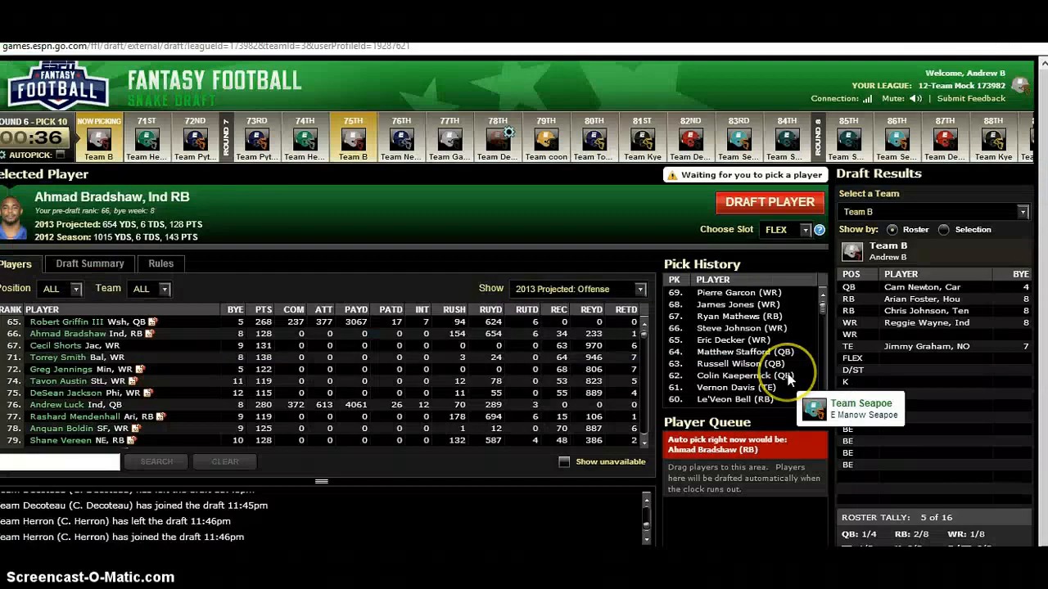
# Review the Excel draft board's recommendation and draft Ahmad Bradshaw for Team B's FLEX slot in the ESPN draft
pyautogui.hotkey('alt', 'Tab')
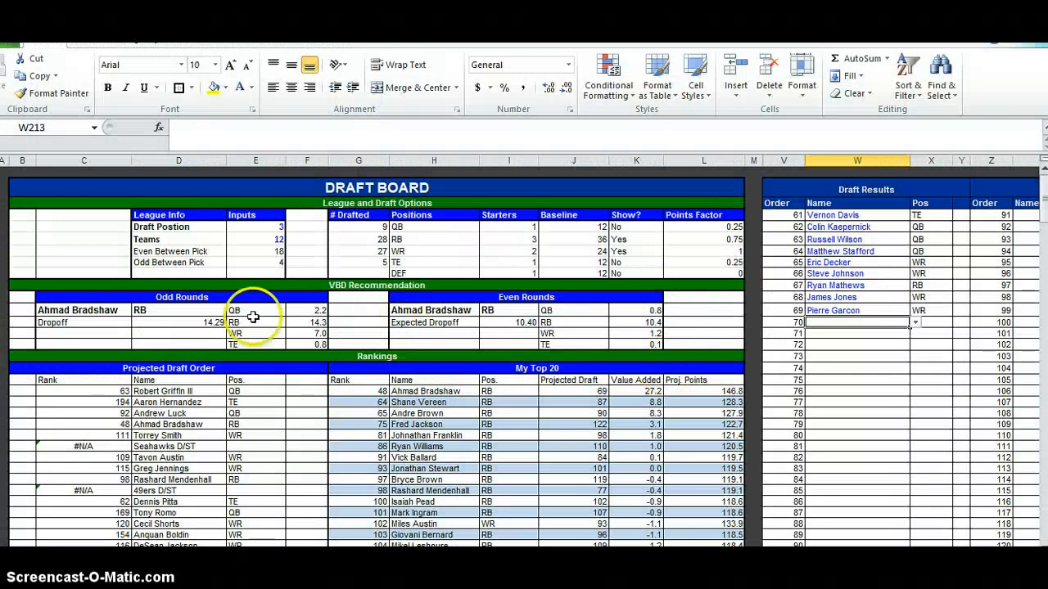
pyautogui.press('Down')
pyautogui.press('Down')
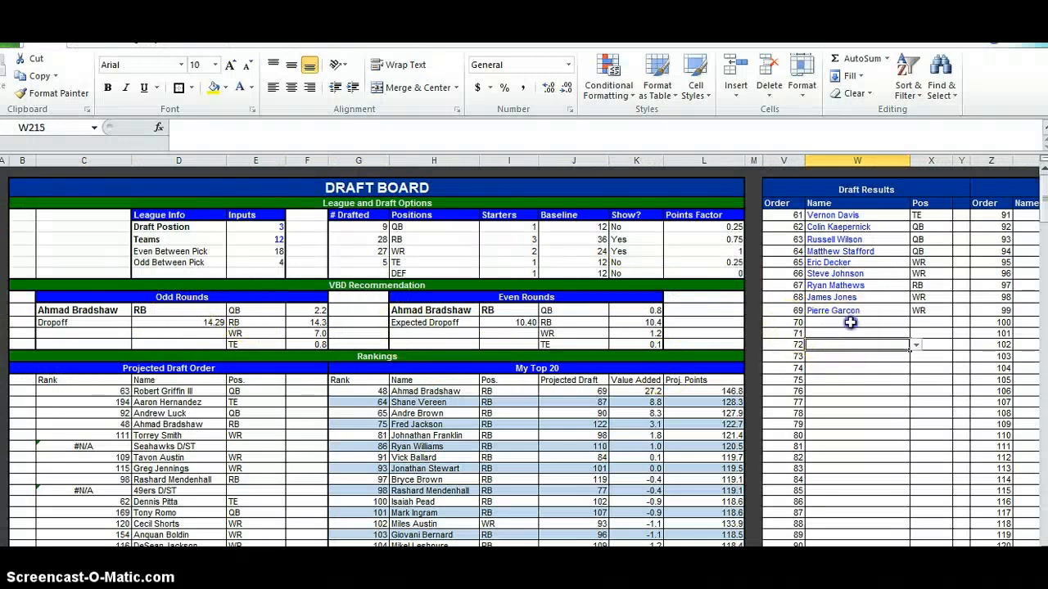
pyautogui.hotkey('alt', 'Tab')
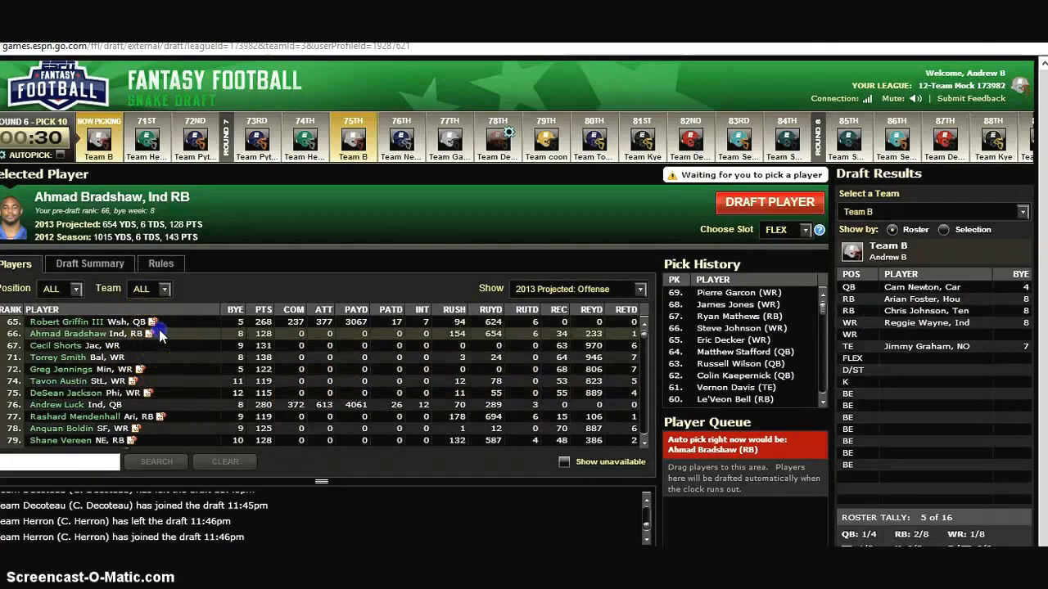
pyautogui.click(773, 202)
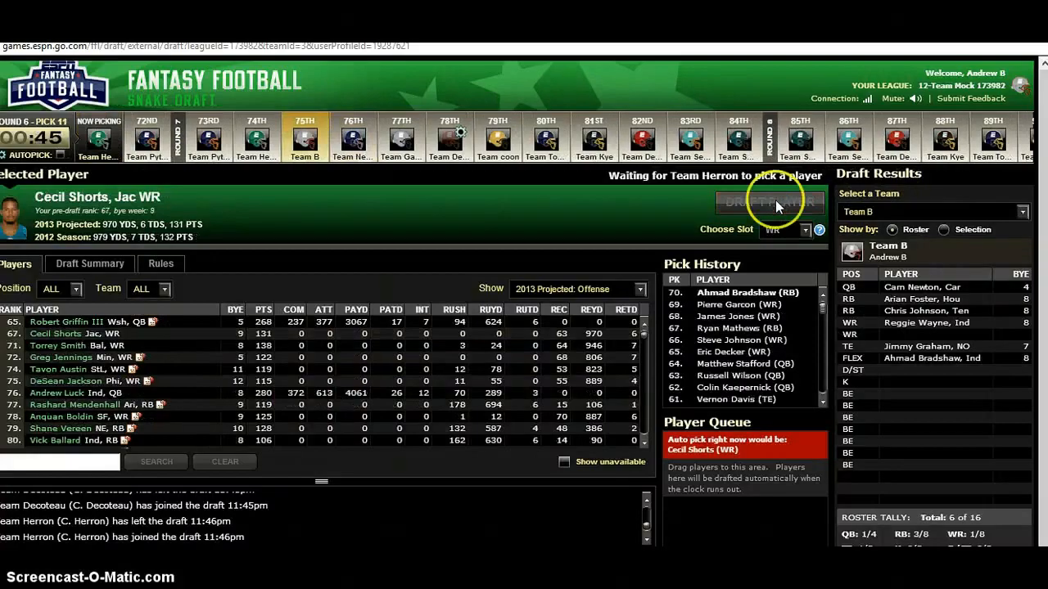
# Record Ahmad Bradshaw as pick 70 in the draft results on the Excel draft board
pyautogui.hotkey('alt', 'Tab')
pyautogui.press('Up')
pyautogui.press('Up')
pyautogui.write('Ah')
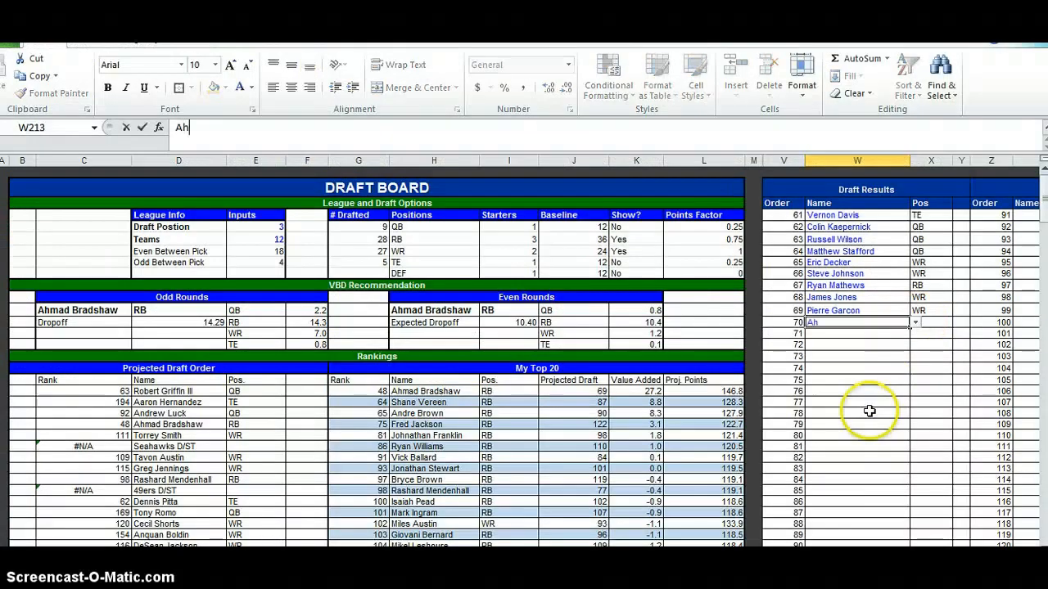
pyautogui.write('mad Bradshaw')
pyautogui.press('Return')
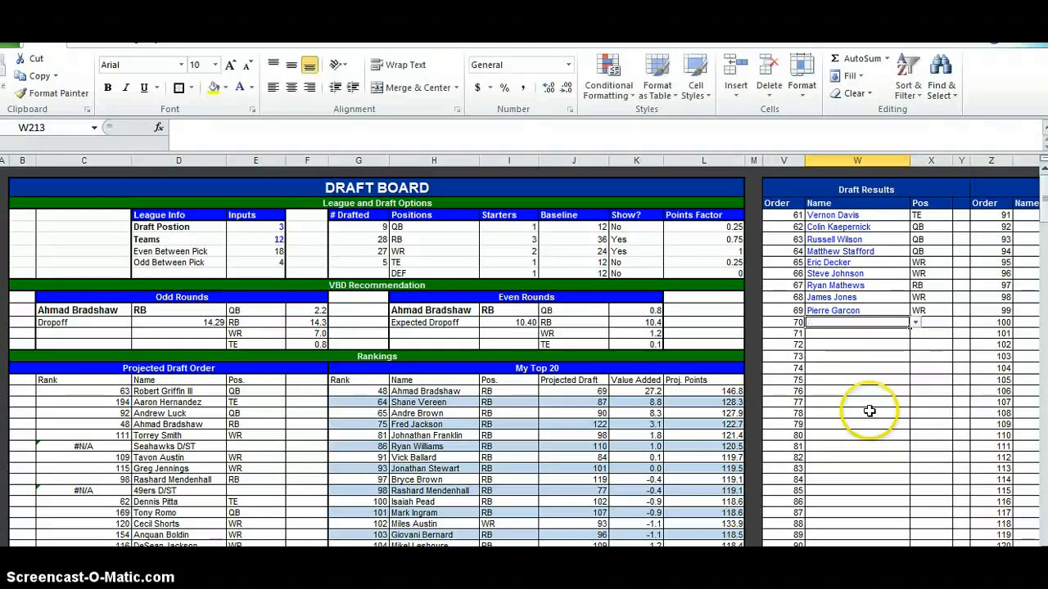
pyautogui.scroll(-5, 982, 367)
pyautogui.scroll(-4, 982, 368)
pyautogui.scroll(9, 873, 264)
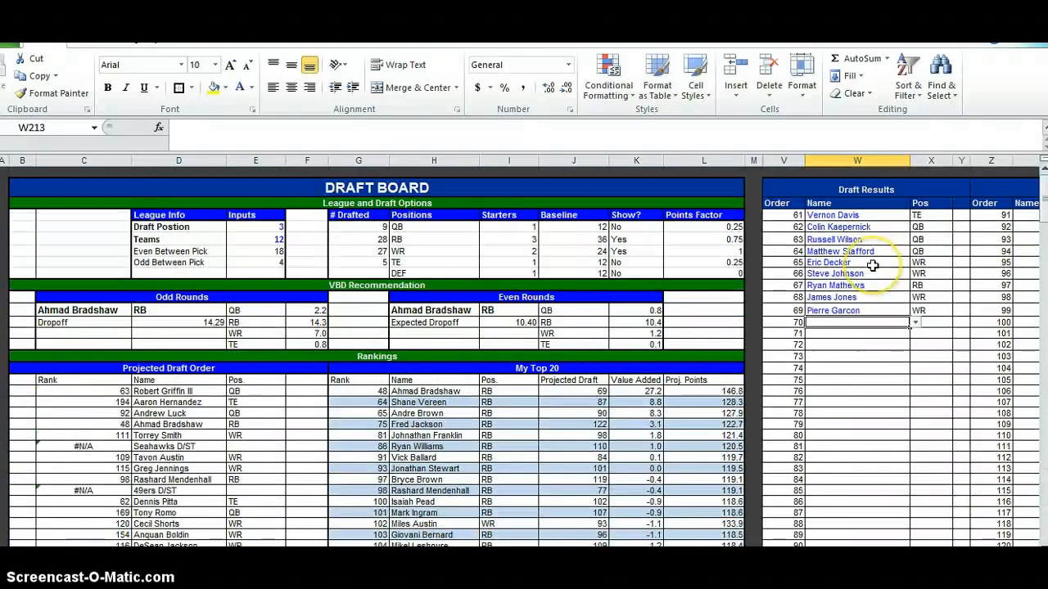
pyautogui.write('Ahmad Bradshaw')
pyautogui.press('Return')
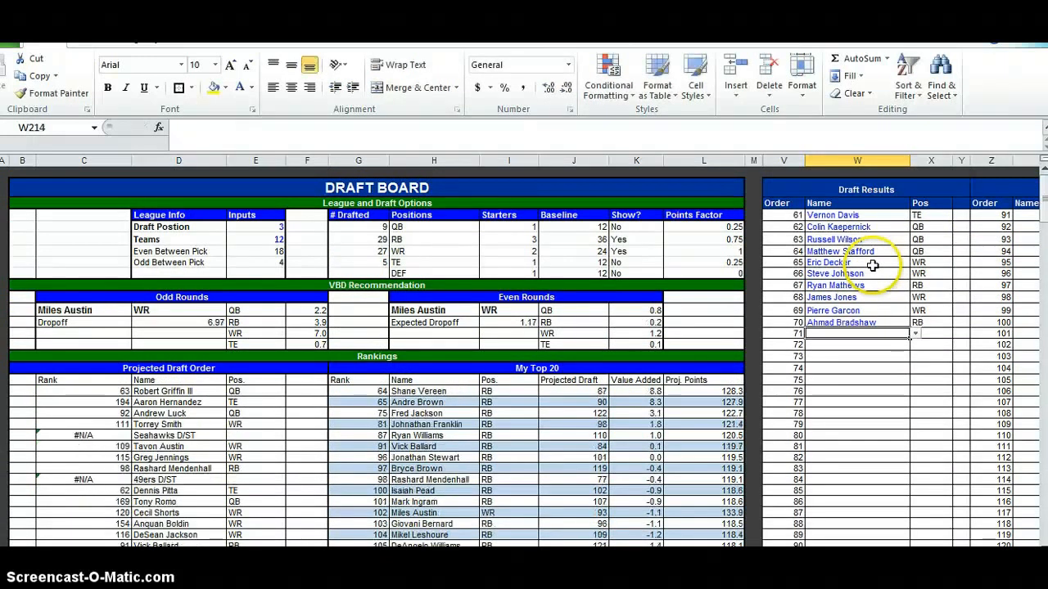
# Record Rashard Mendenhall as pick 71 in Excel, checking ESPN's Pick History before and after
pyautogui.scroll(-9, 898, 255)
pyautogui.scroll(9, 893, 249)
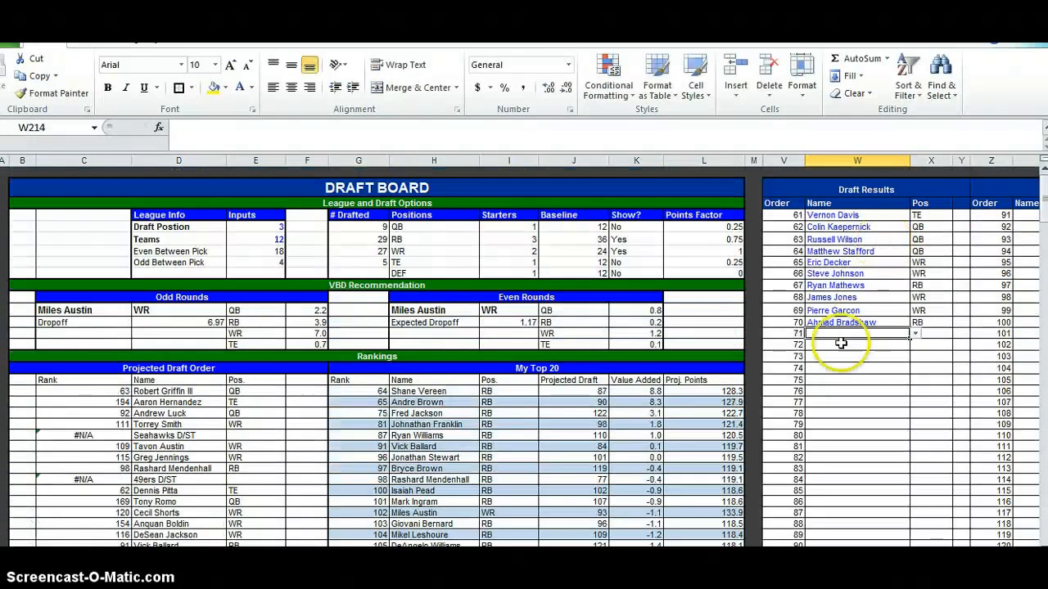
pyautogui.hotkey('alt', 'Tab')
pyautogui.hotkey('alt', 'Tab')
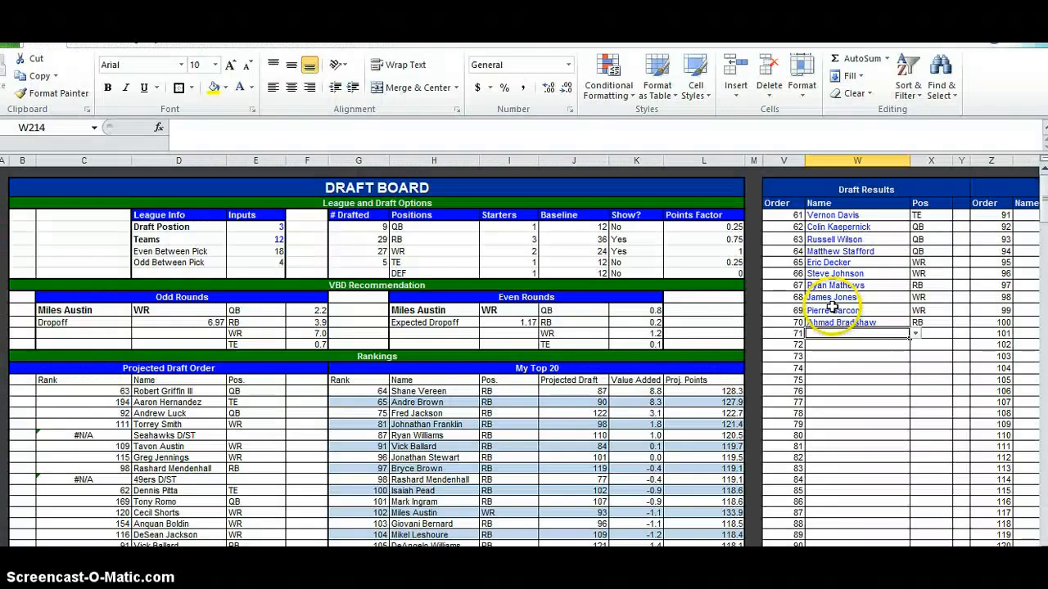
pyautogui.write('Rashard Mendenhall')
pyautogui.press('Return')
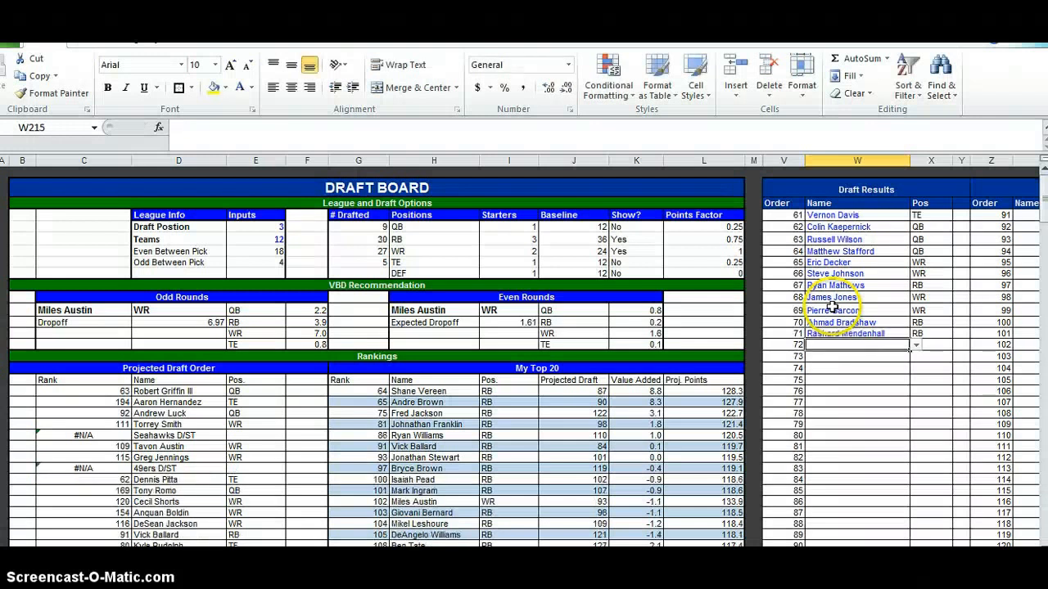
pyautogui.hotkey('alt', 'Tab')
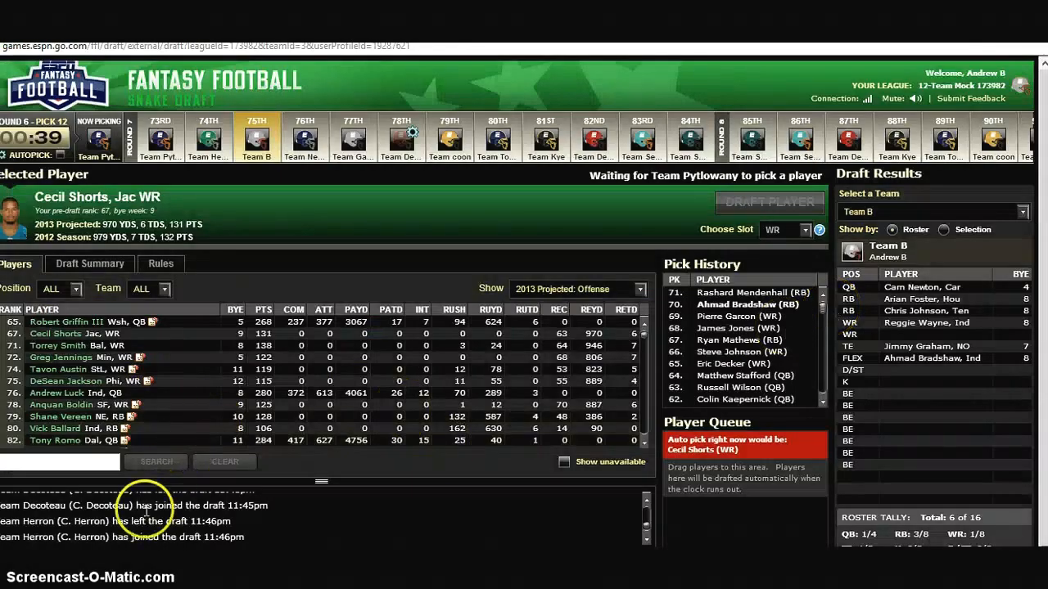